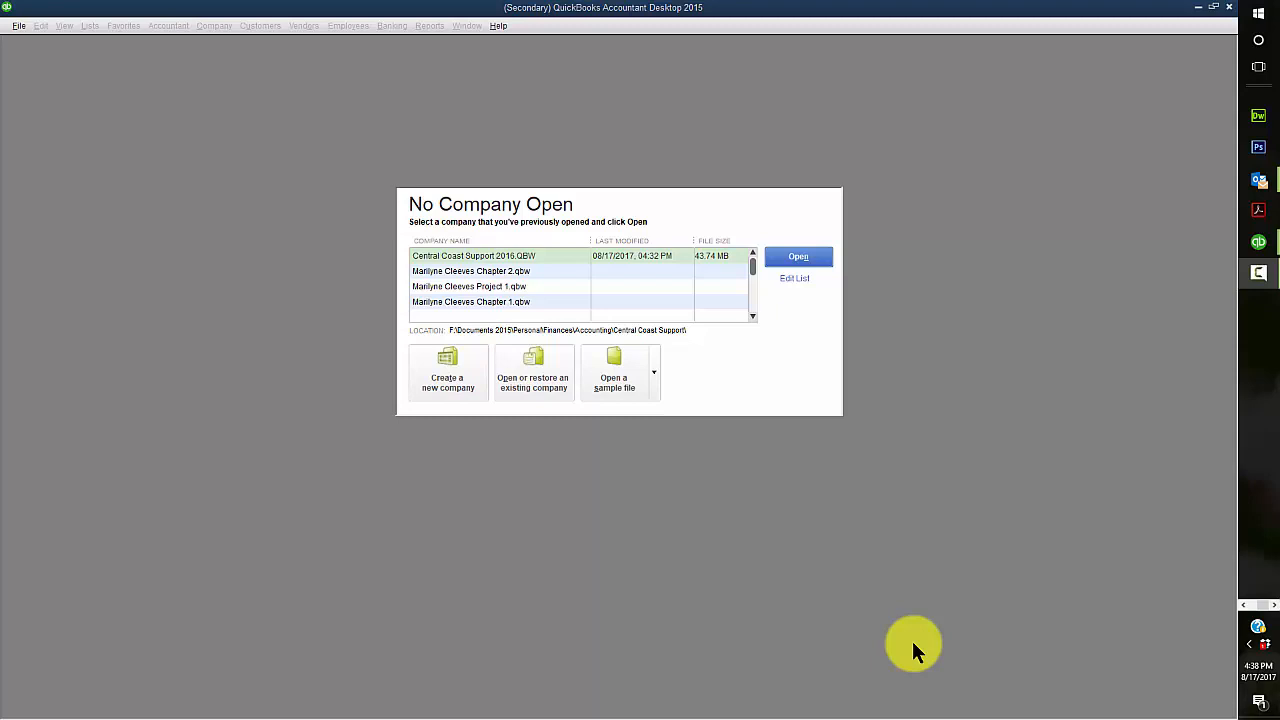
Step: Choose to restore a company from a local backup copy
{"action": "left_click", "coordinate": [540, 386]}
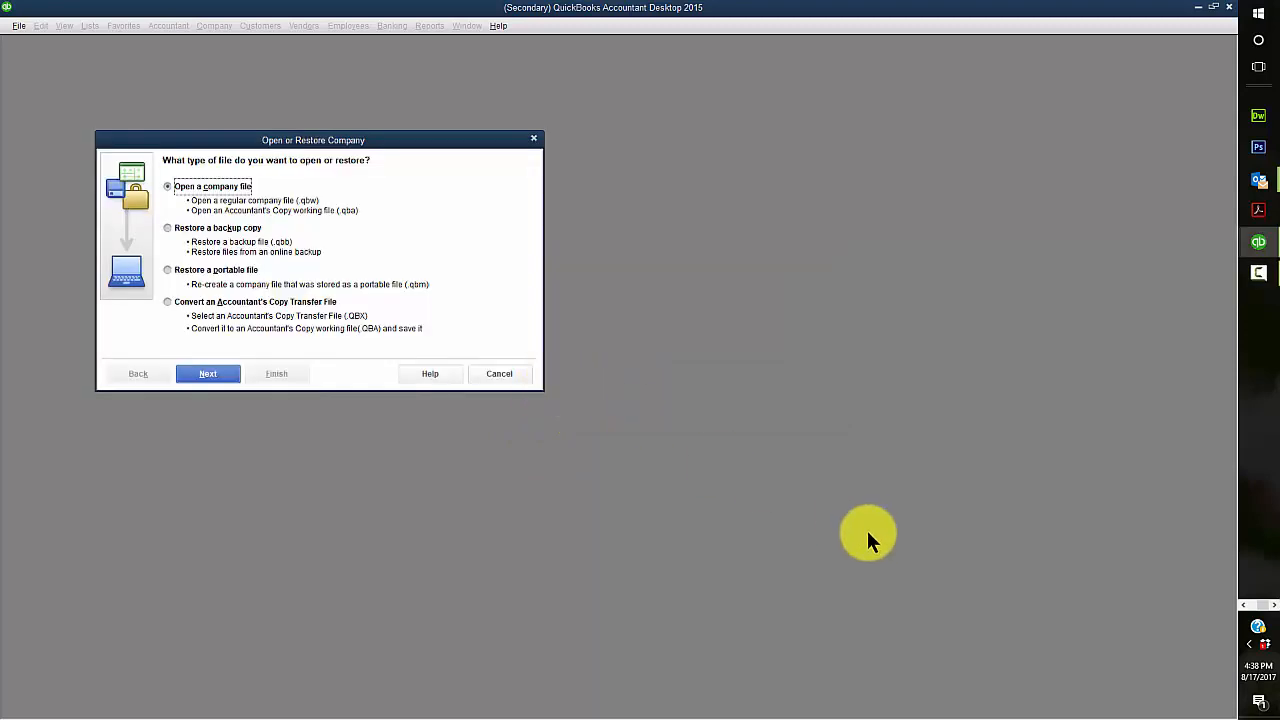
{"action": "left_click", "coordinate": [167, 228]}
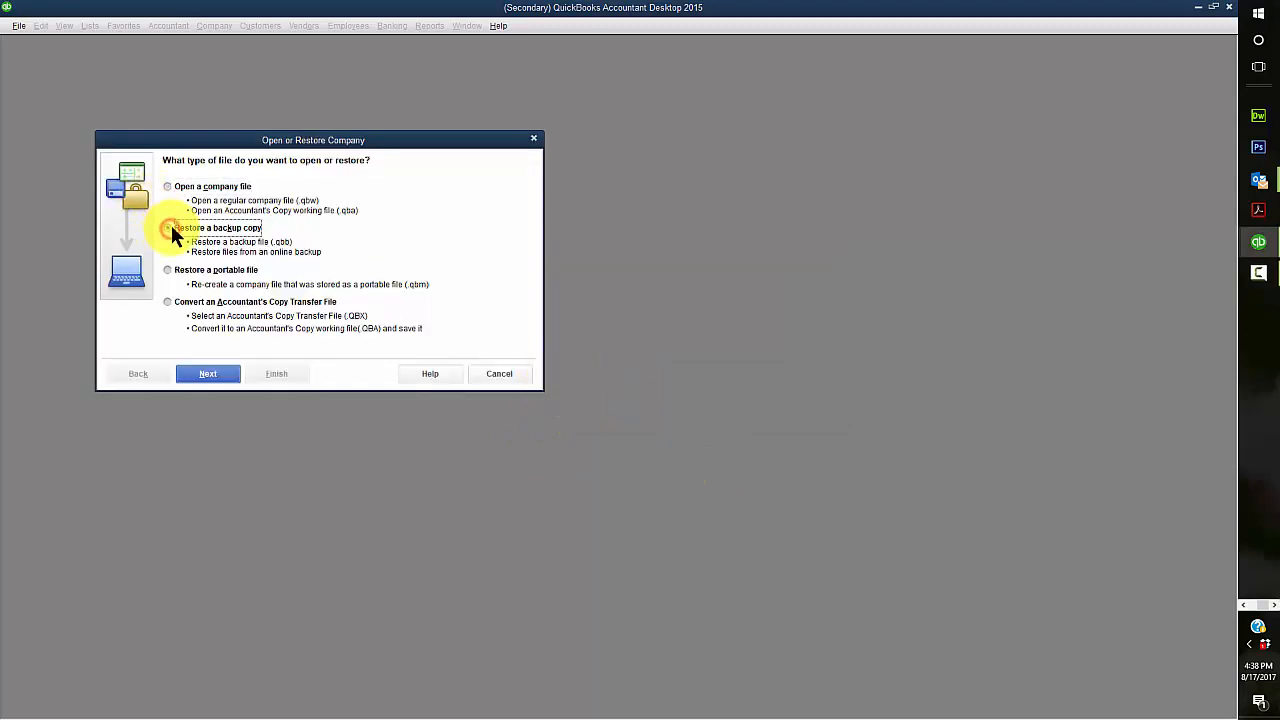
{"action": "left_click", "coordinate": [205, 373]}
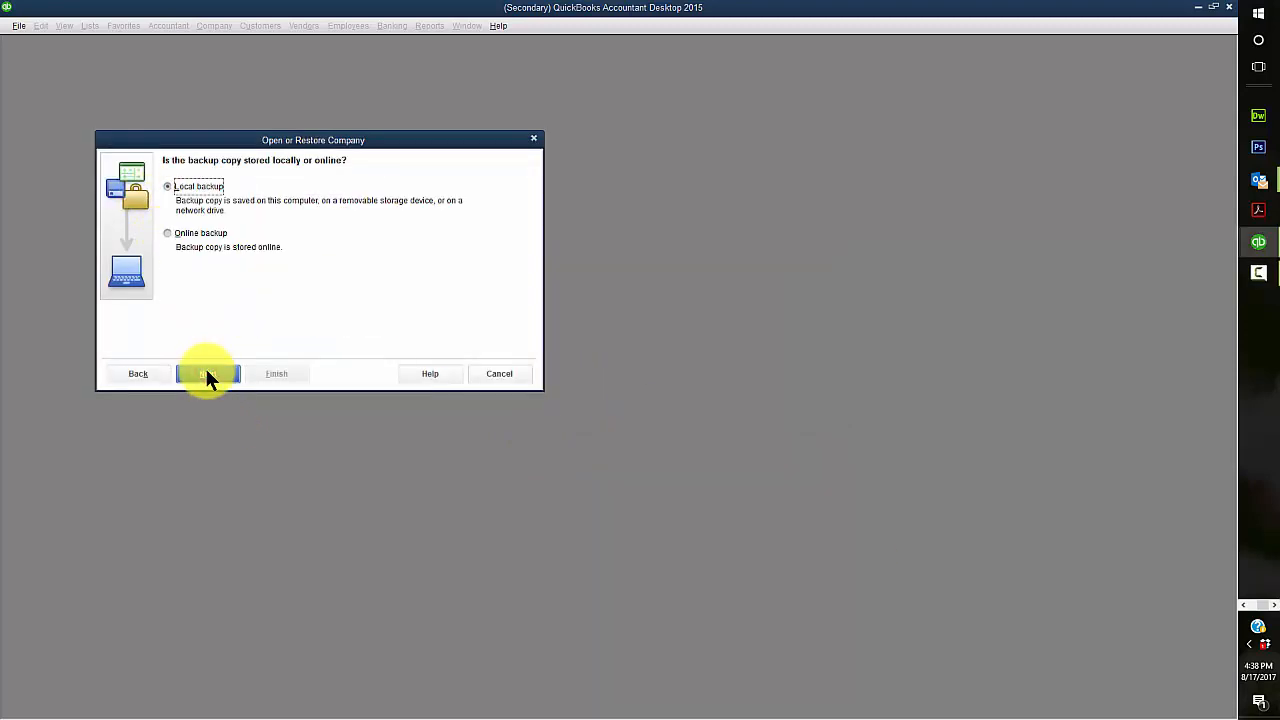
{"action": "left_click", "coordinate": [207, 373]}
Step: Select Chapter 3 DATA STARTER.QBB from USB Drive (G:) > BUS 252 Units > u03a1
{"action": "left_click", "coordinate": [263, 182]}
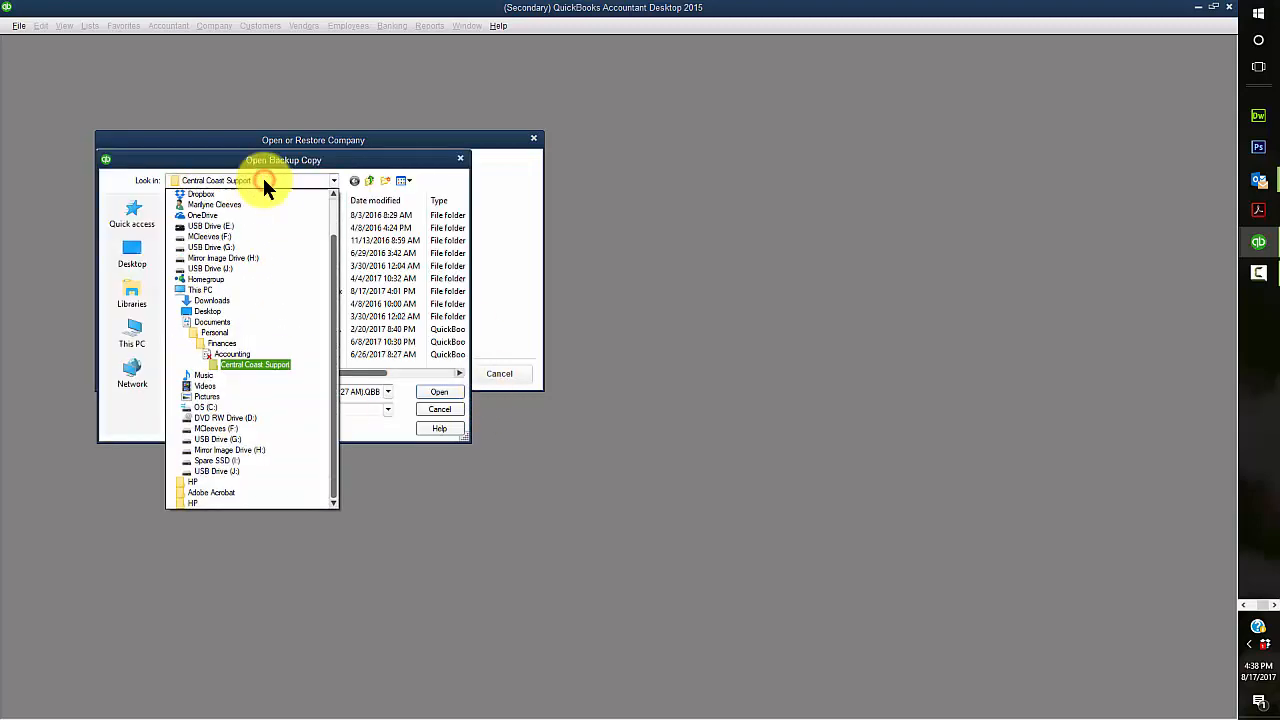
{"action": "left_click", "coordinate": [230, 439]}
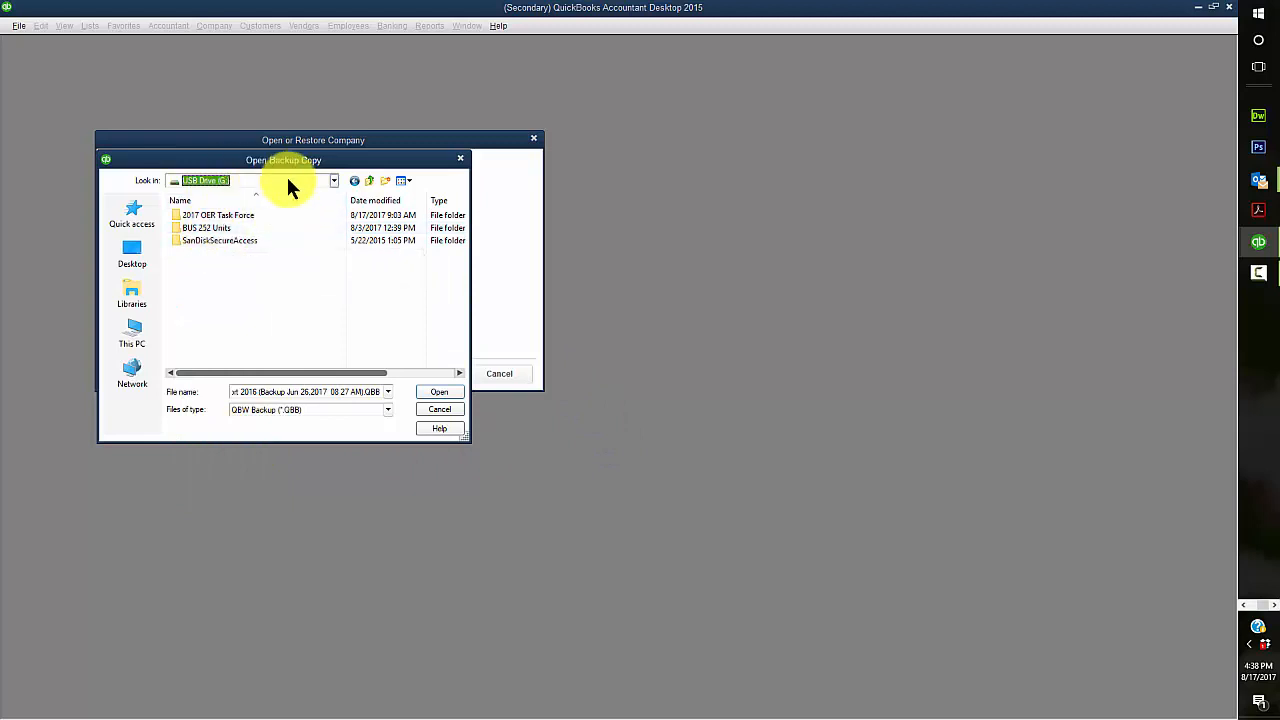
{"action": "double_click", "coordinate": [218, 227]}
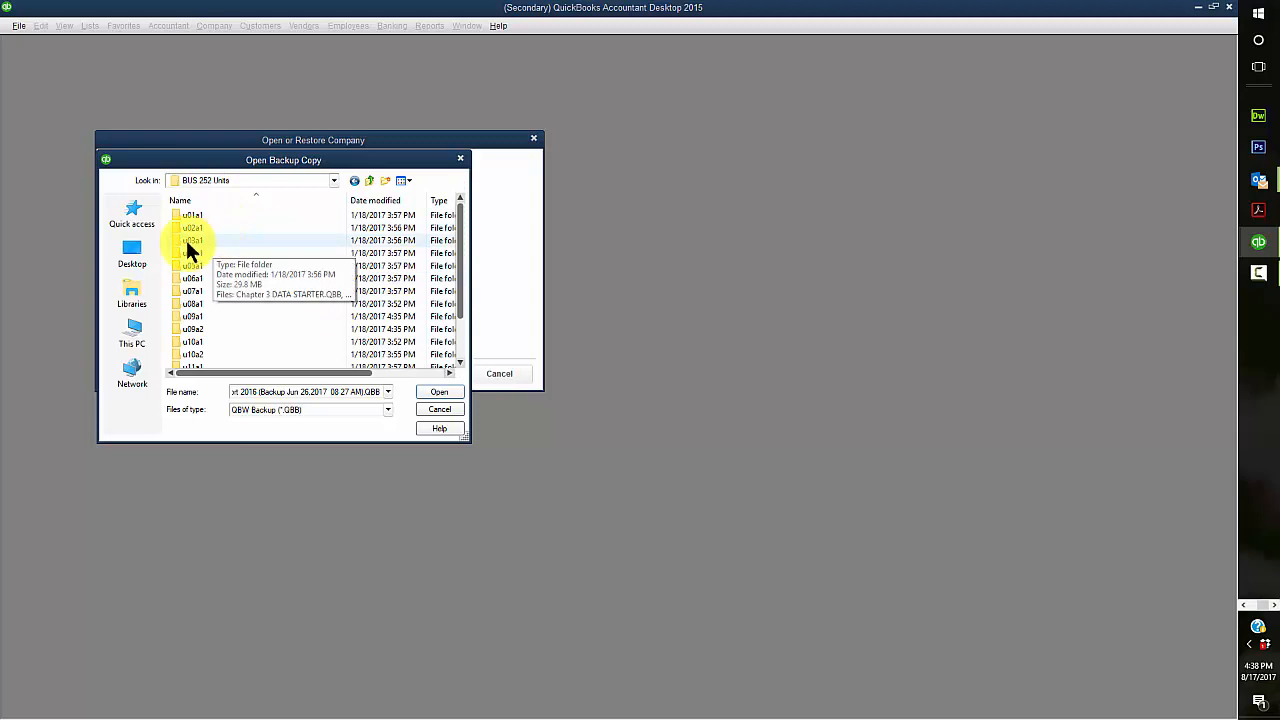
{"action": "double_click", "coordinate": [186, 243]}
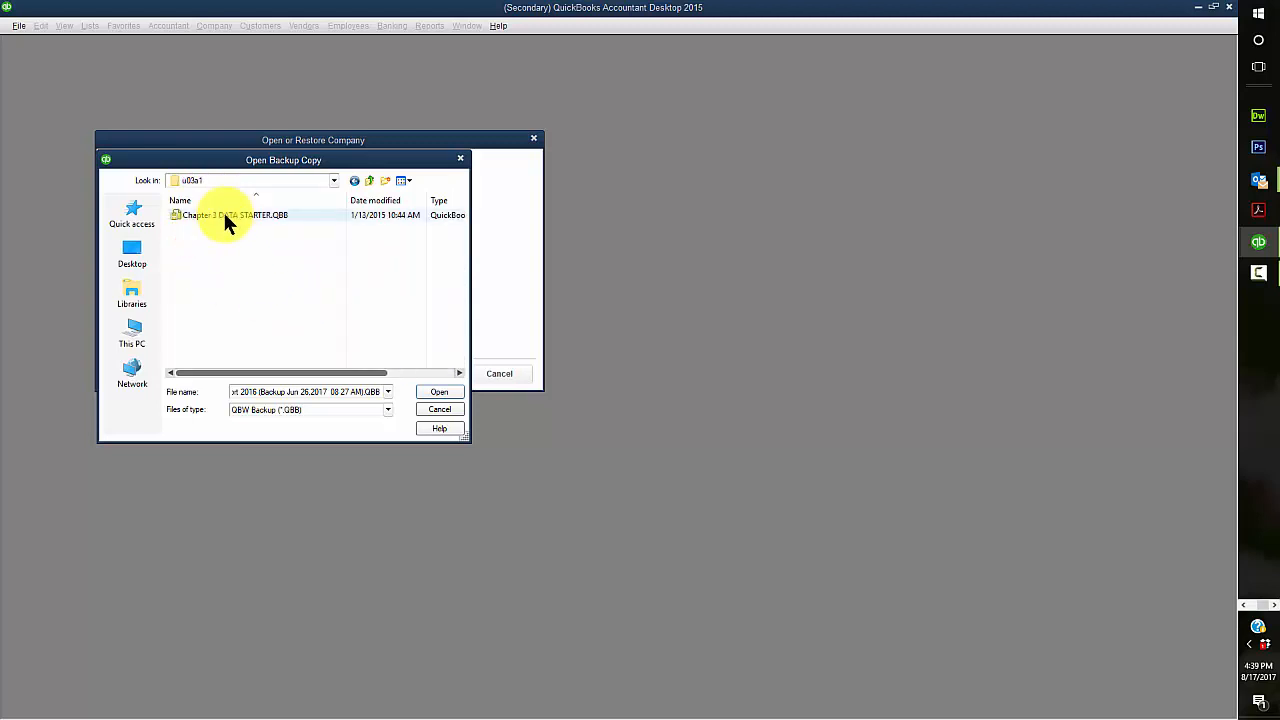
{"action": "left_click", "coordinate": [224, 215]}
{"action": "left_click", "coordinate": [446, 393]}
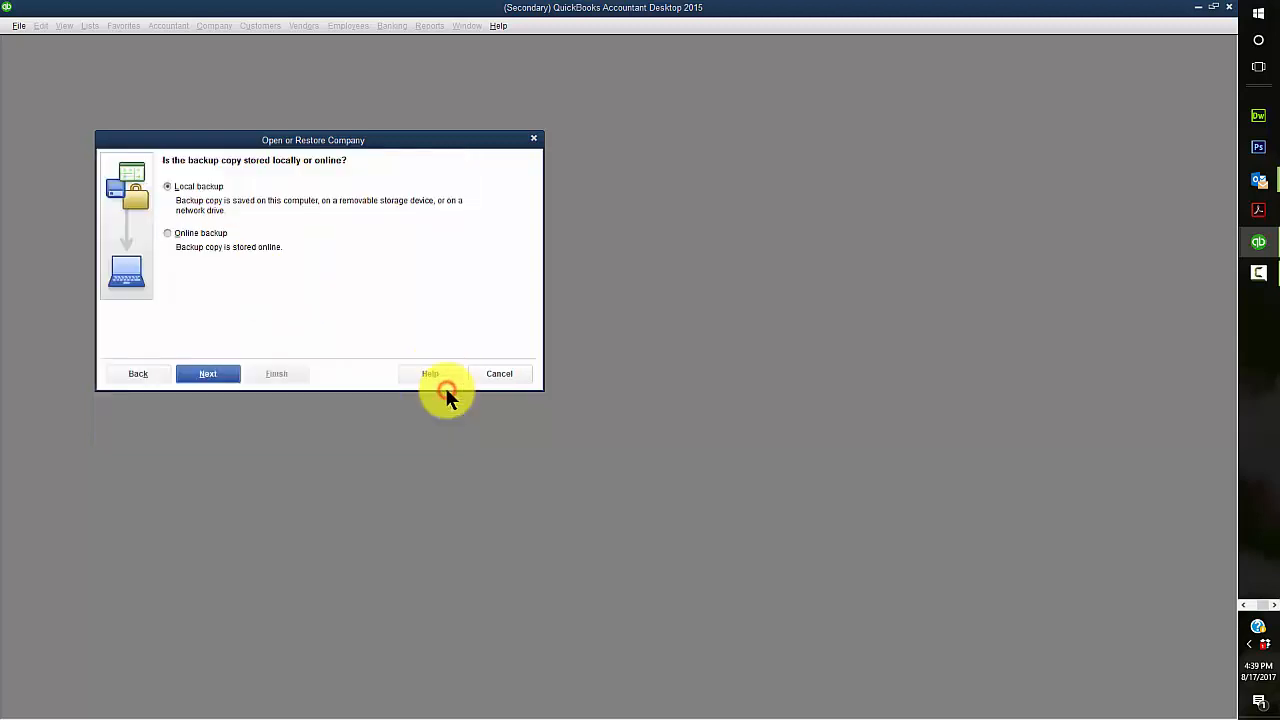
Step: Save the restored company in G:\BUS 252 Units\u03a1, named with the student's name plus 'Chapter 3'
{"action": "left_click", "coordinate": [217, 373]}
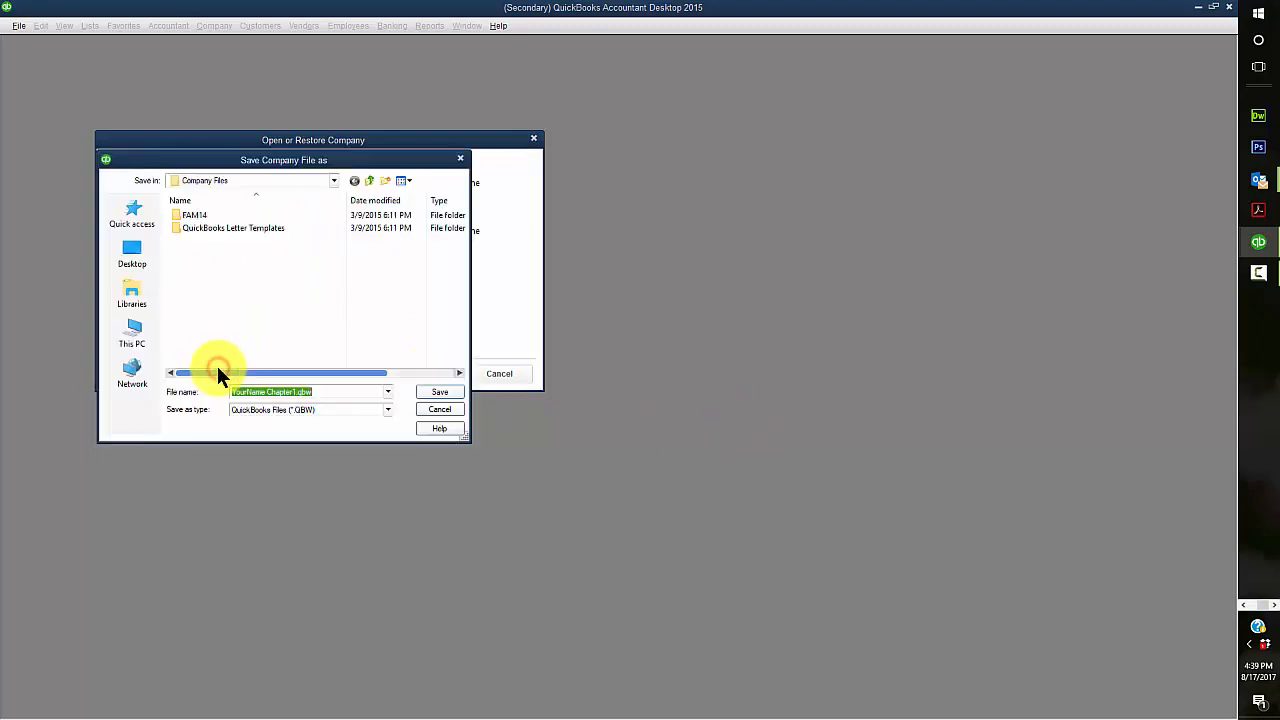
{"action": "left_click", "coordinate": [247, 180]}
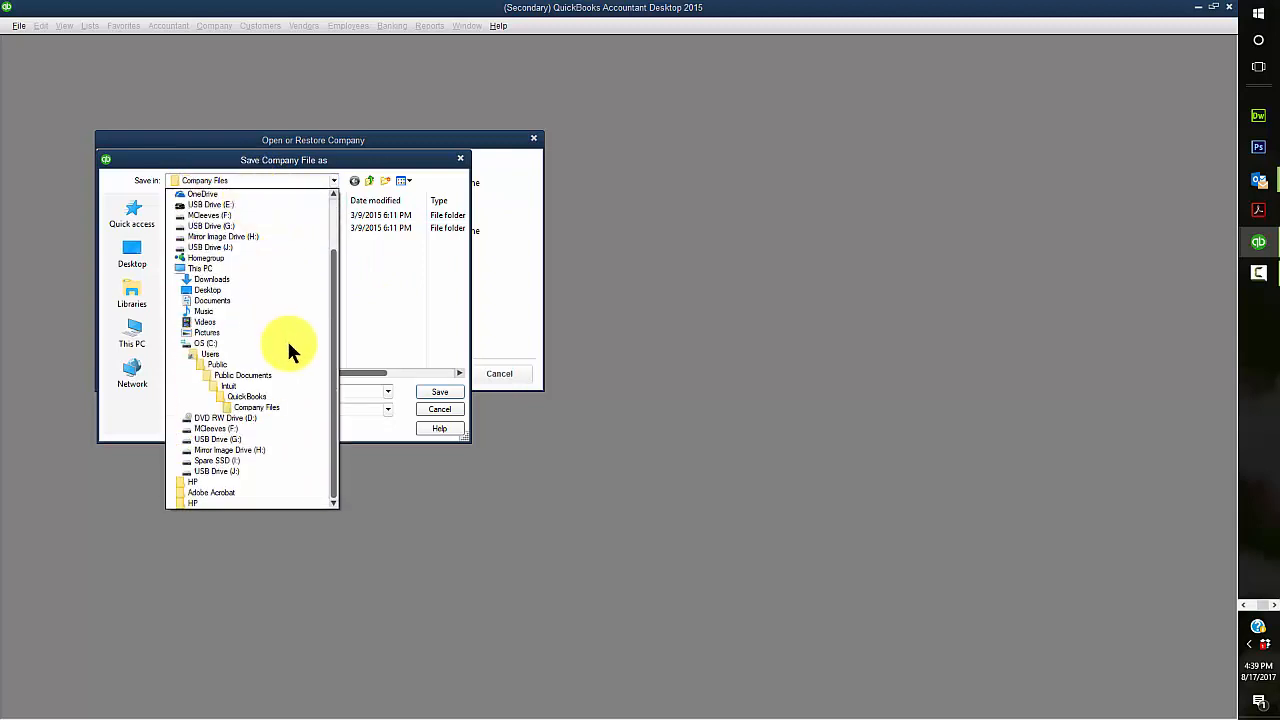
{"action": "left_click", "coordinate": [216, 439]}
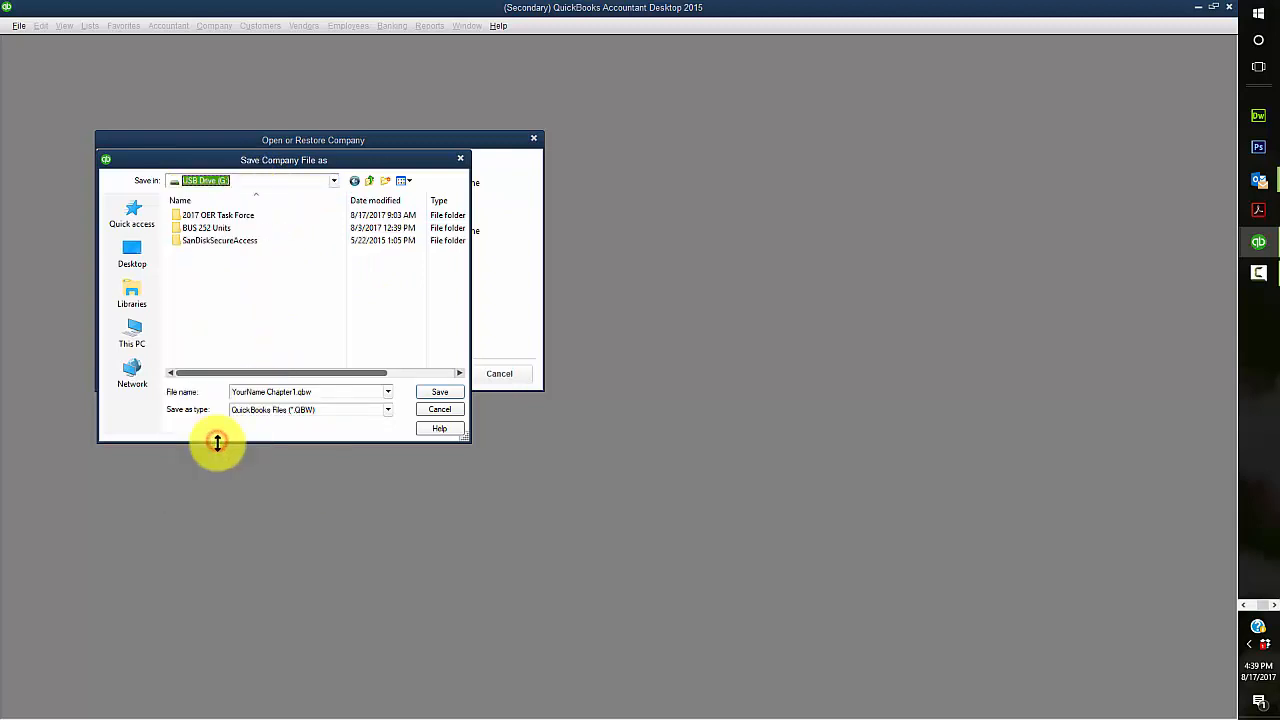
{"action": "double_click", "coordinate": [225, 228]}
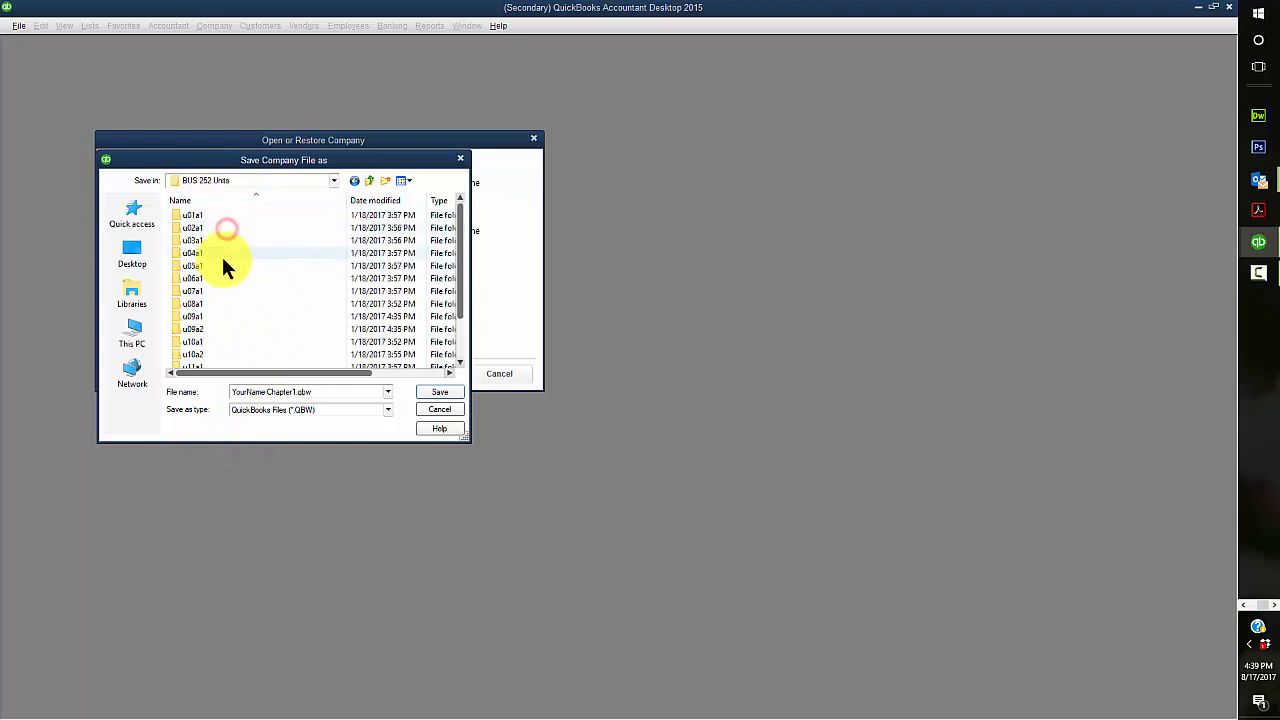
{"action": "left_click", "coordinate": [201, 241]}
{"action": "double_click", "coordinate": [201, 241]}
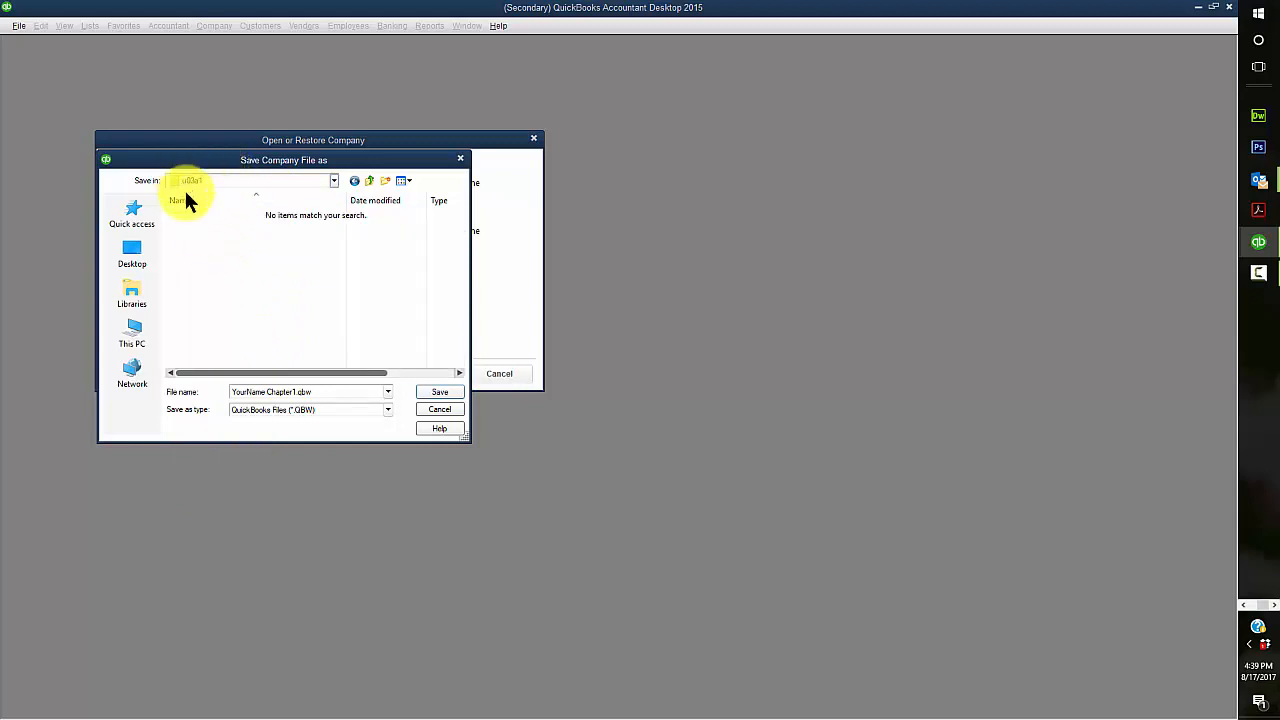
{"action": "double_click", "coordinate": [317, 391]}
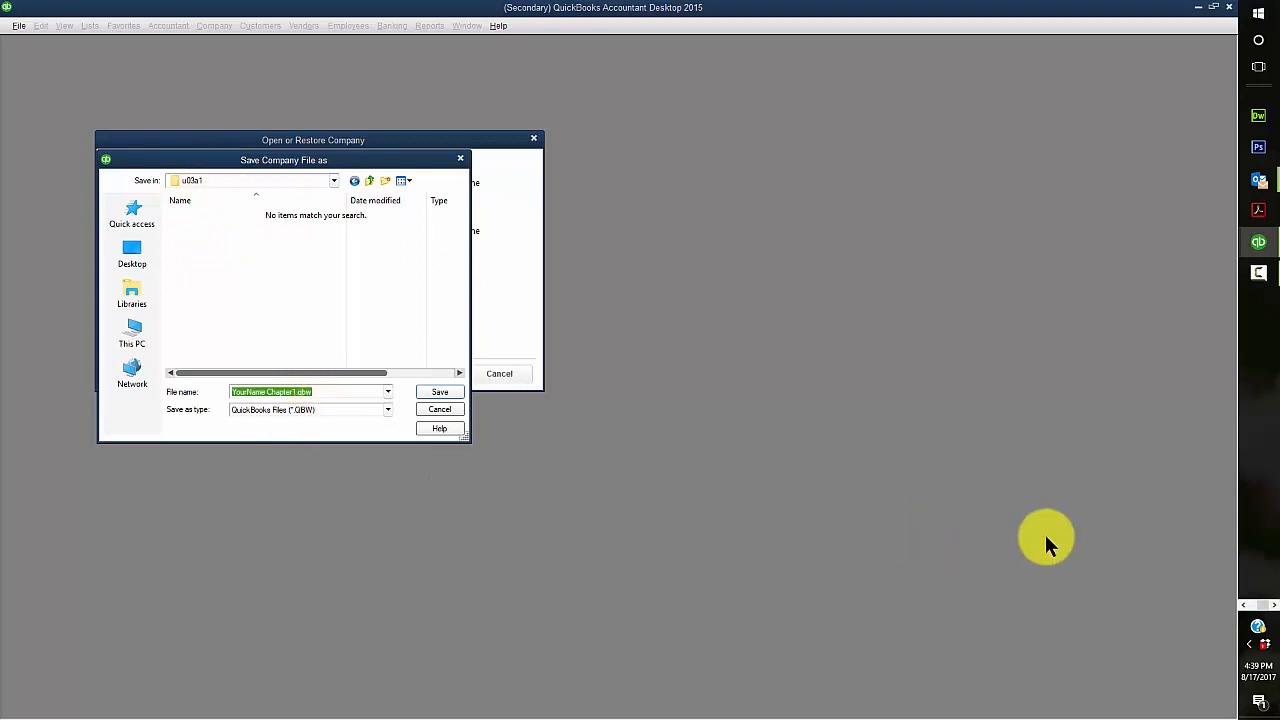
{"action": "type", "text": "Marilyne Ceeves Chapter 3"}
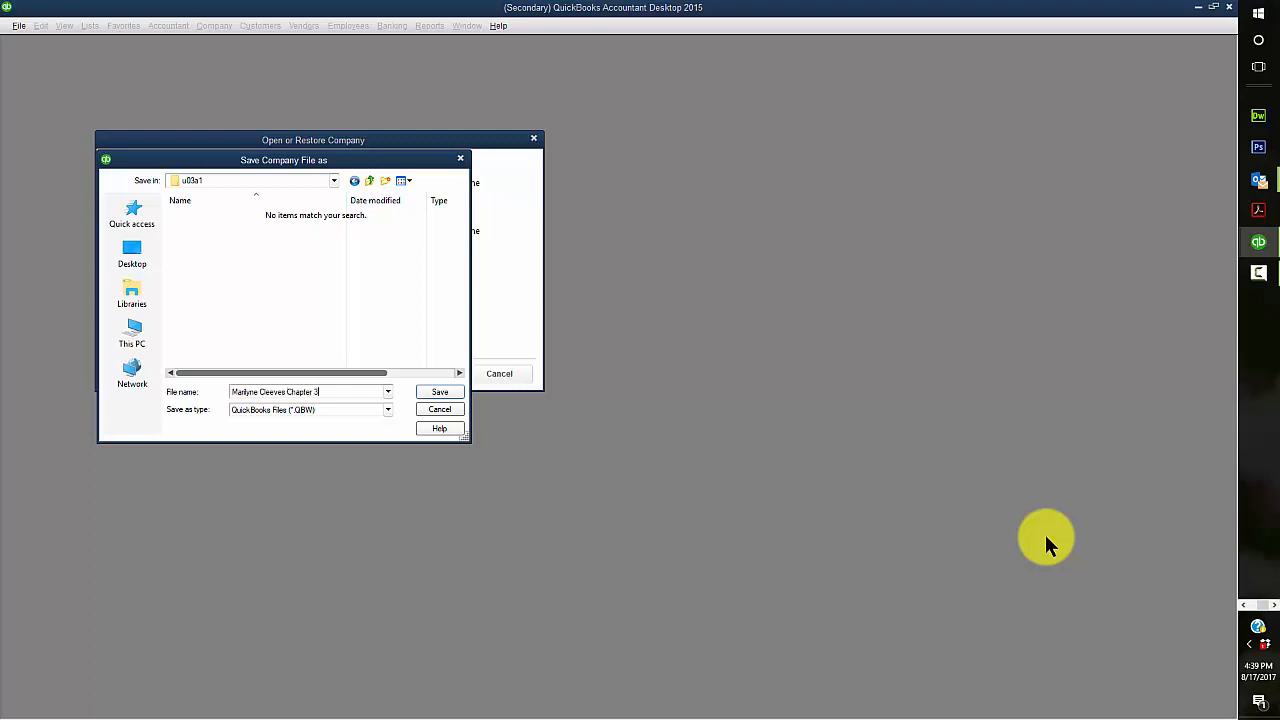
{"action": "left_click", "coordinate": [432, 392]}
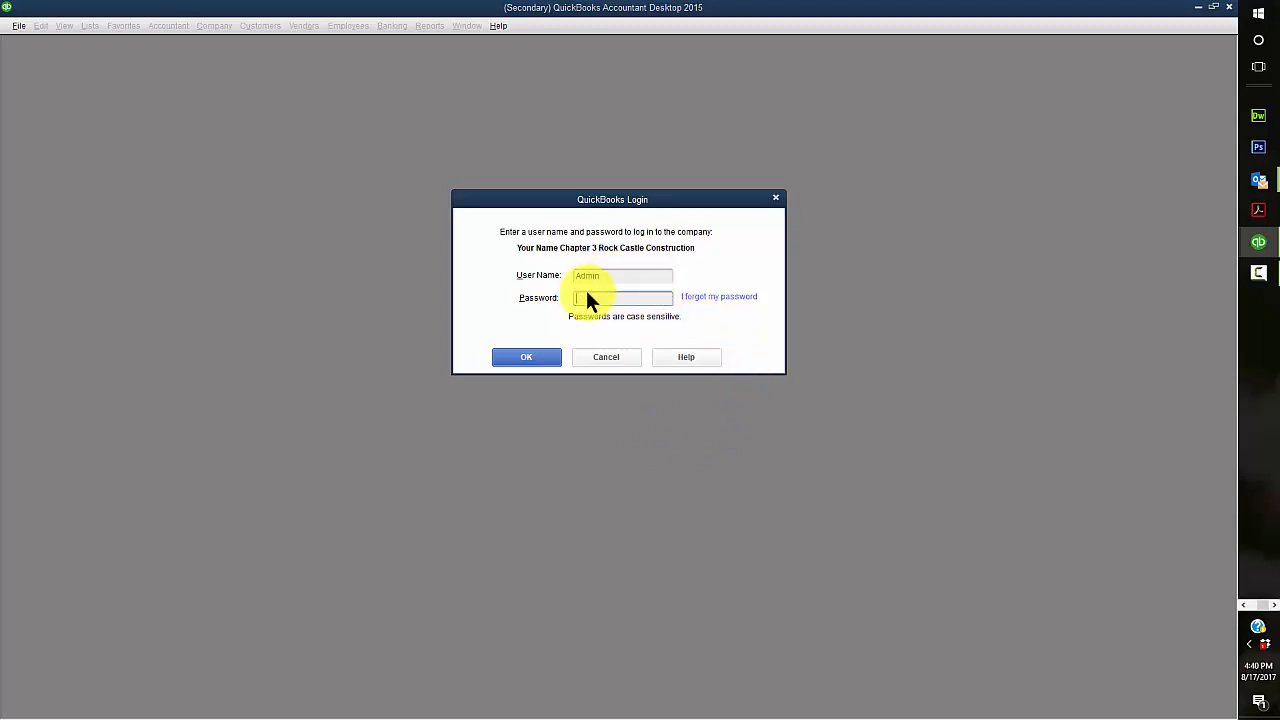
Step: Log in as Admin, accept the company file update, and dismiss the sample file notice
{"action": "left_click", "coordinate": [531, 360]}
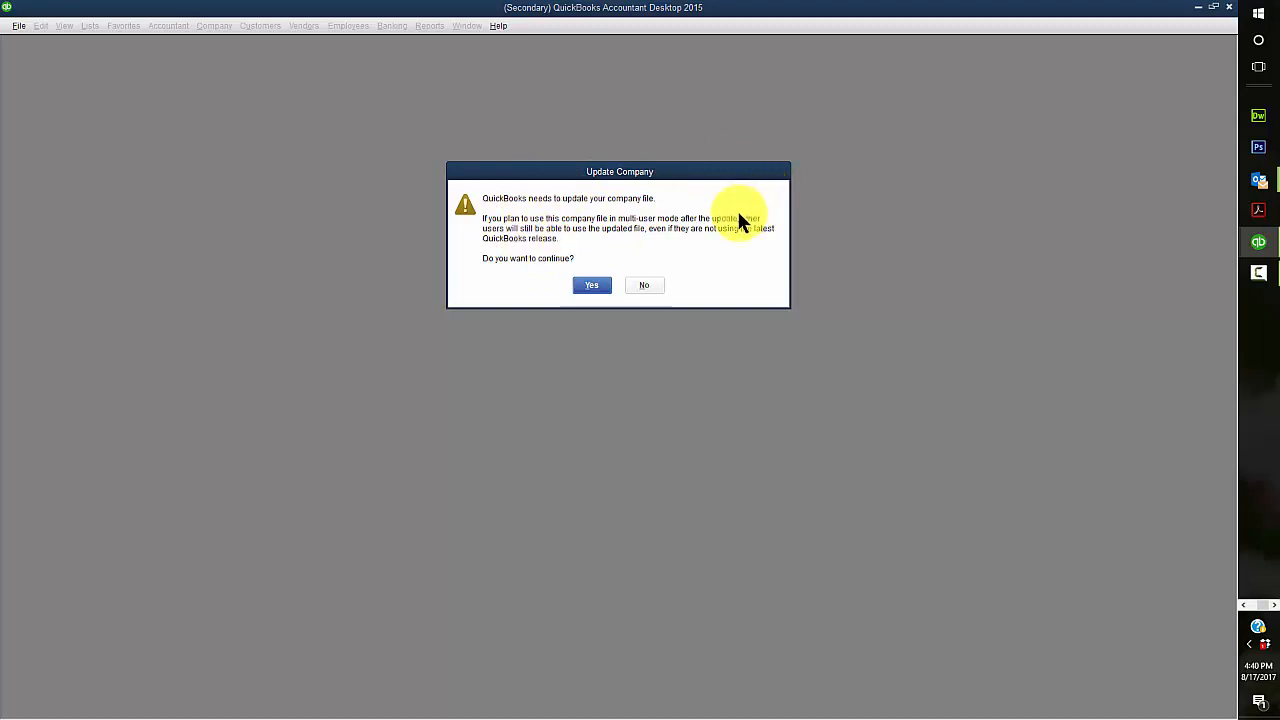
{"action": "left_click", "coordinate": [591, 285]}
{"action": "left_click", "coordinate": [591, 285]}
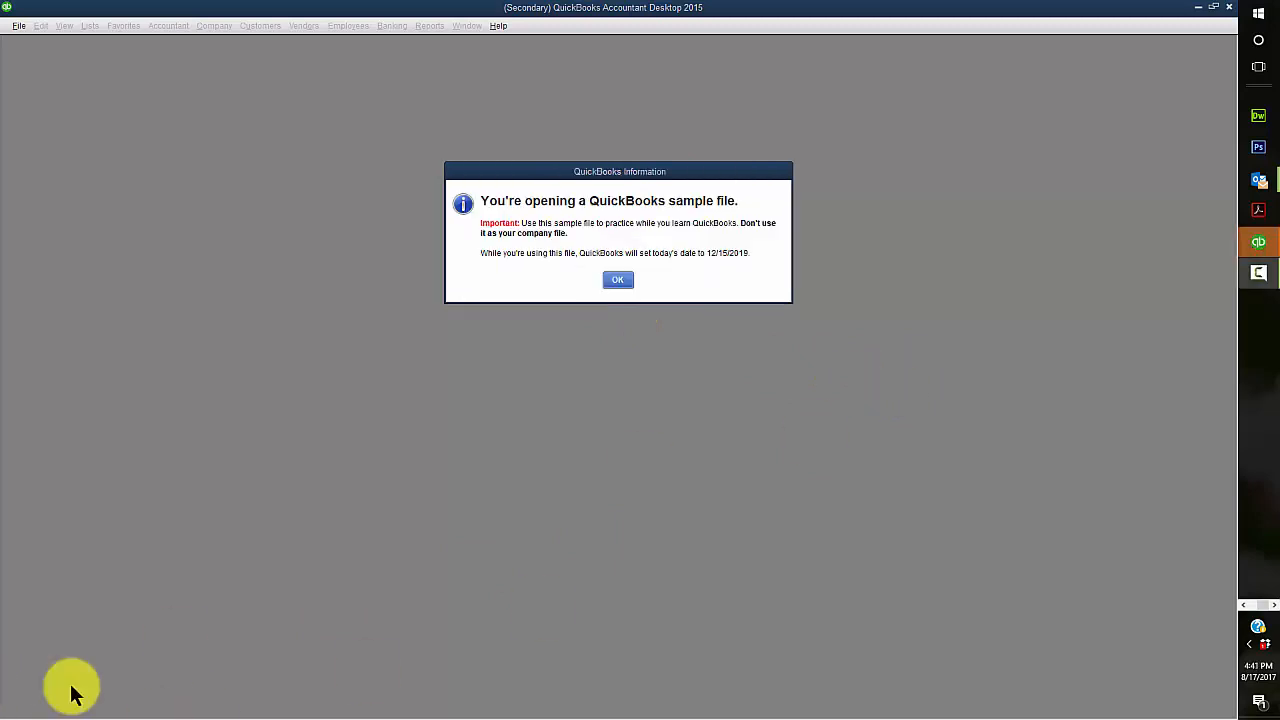
{"action": "left_click", "coordinate": [618, 281]}
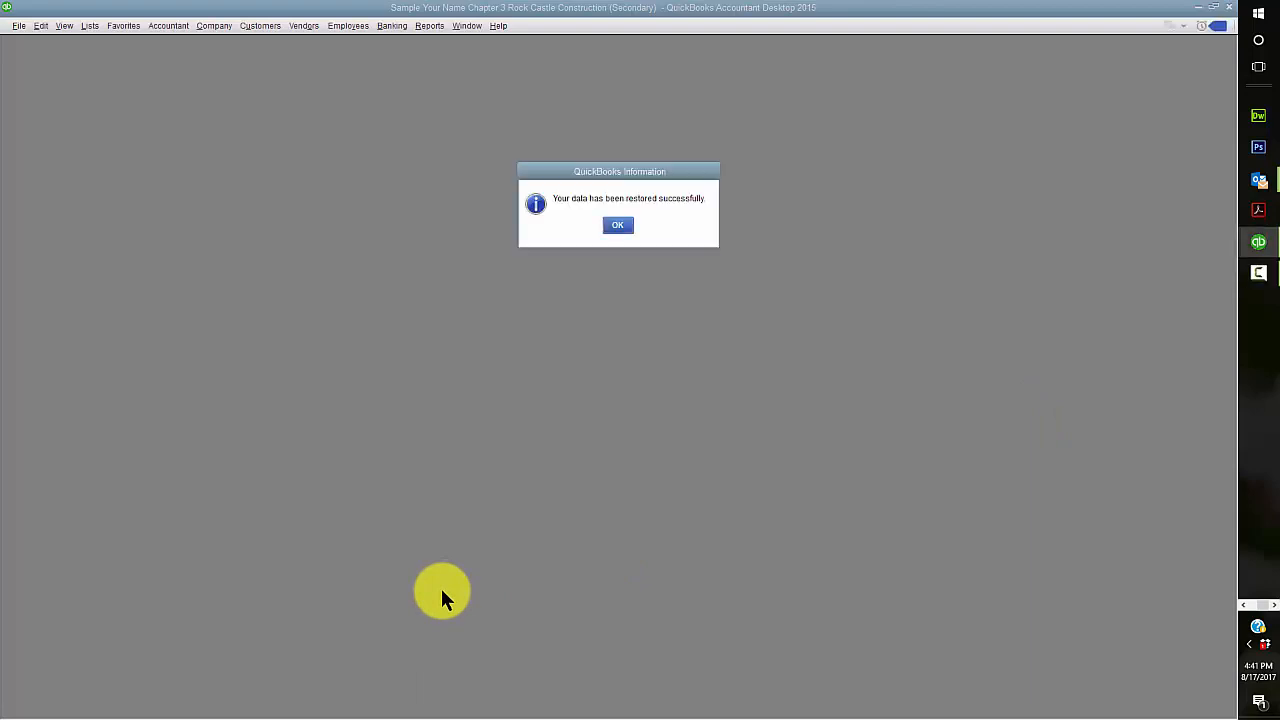
Step: Dismiss the restore confirmation, close the web window, and maximize the Home page
{"action": "left_click", "coordinate": [615, 223]}
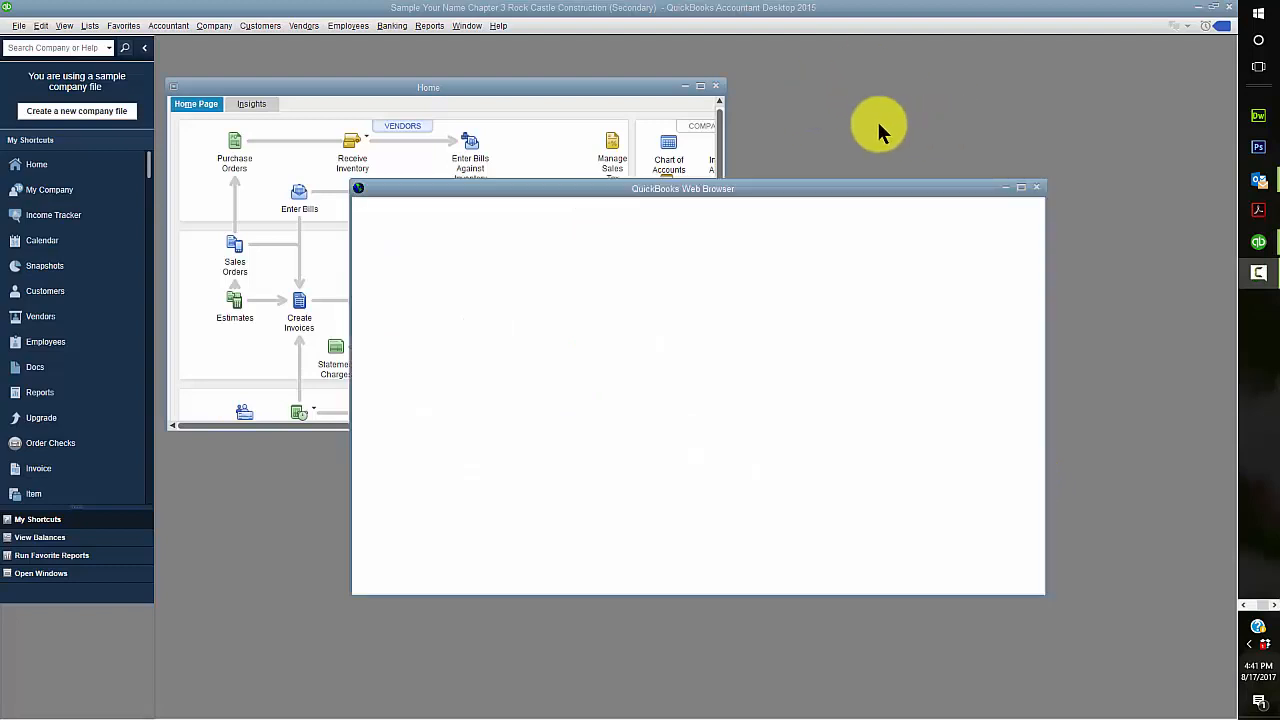
{"action": "left_click", "coordinate": [1036, 188]}
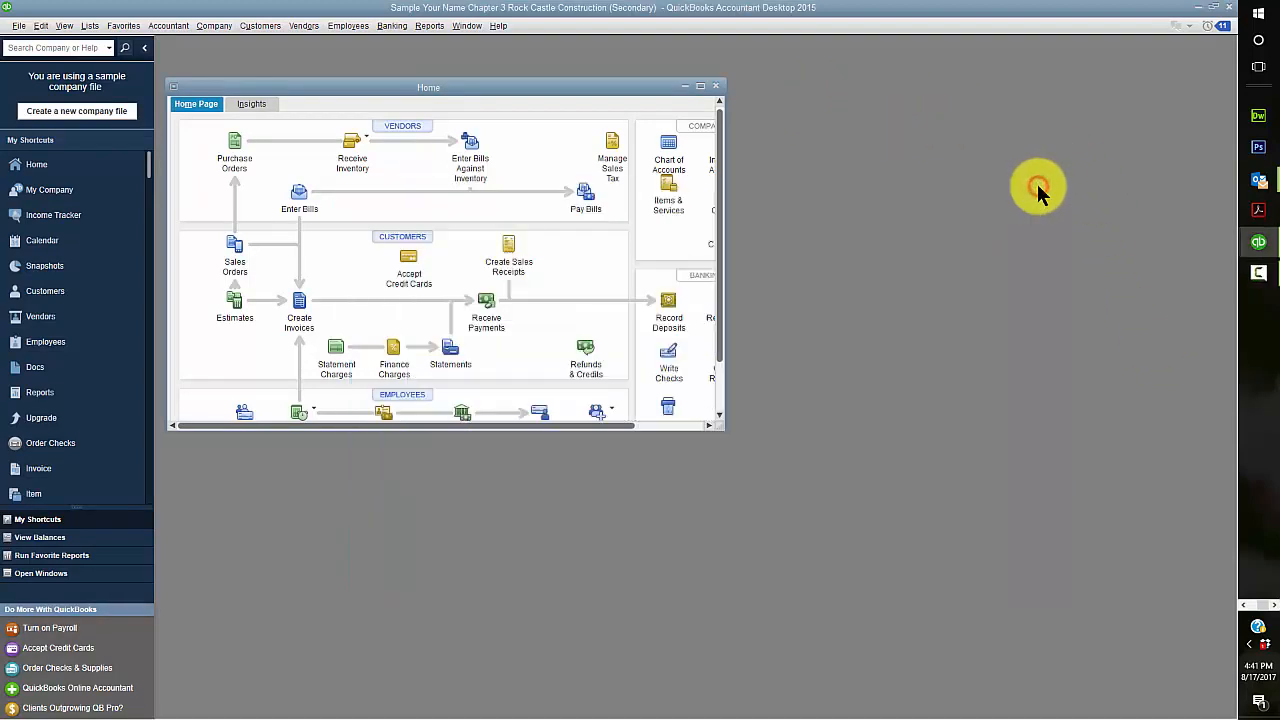
{"action": "left_click", "coordinate": [700, 88]}
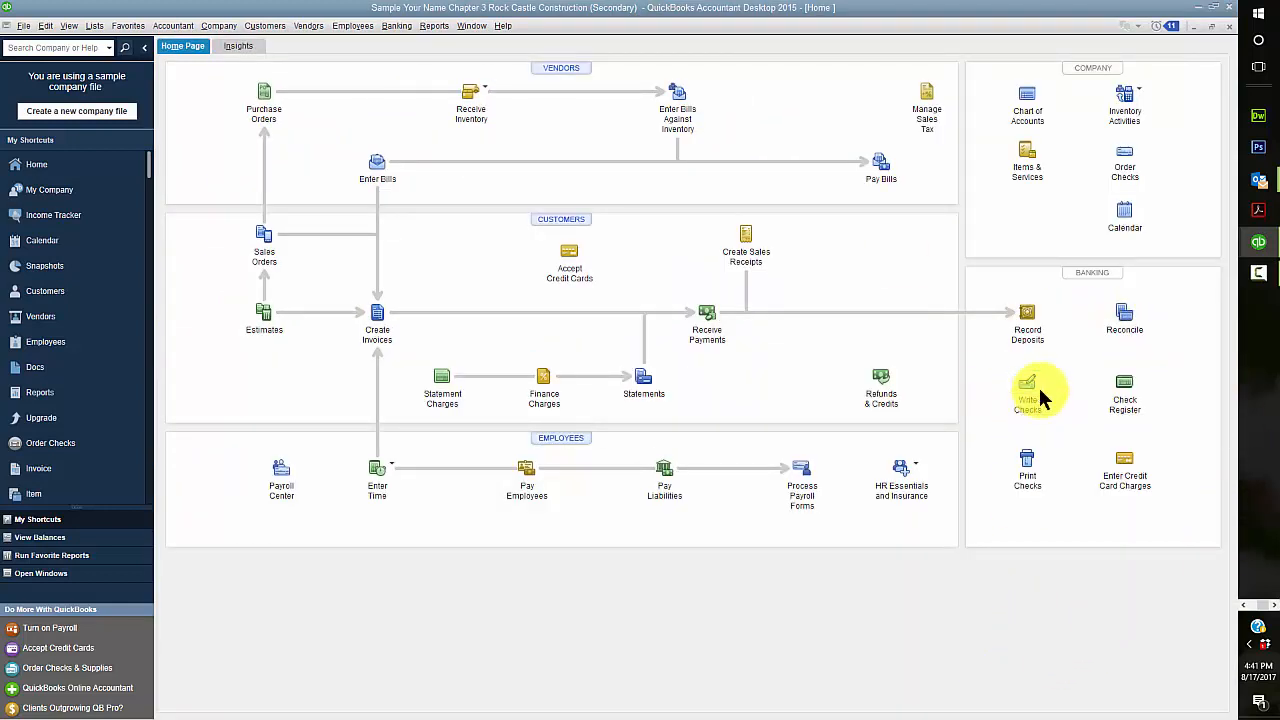
Step: Open the check register for account 10100 · Checking
{"action": "left_click", "coordinate": [1126, 390]}
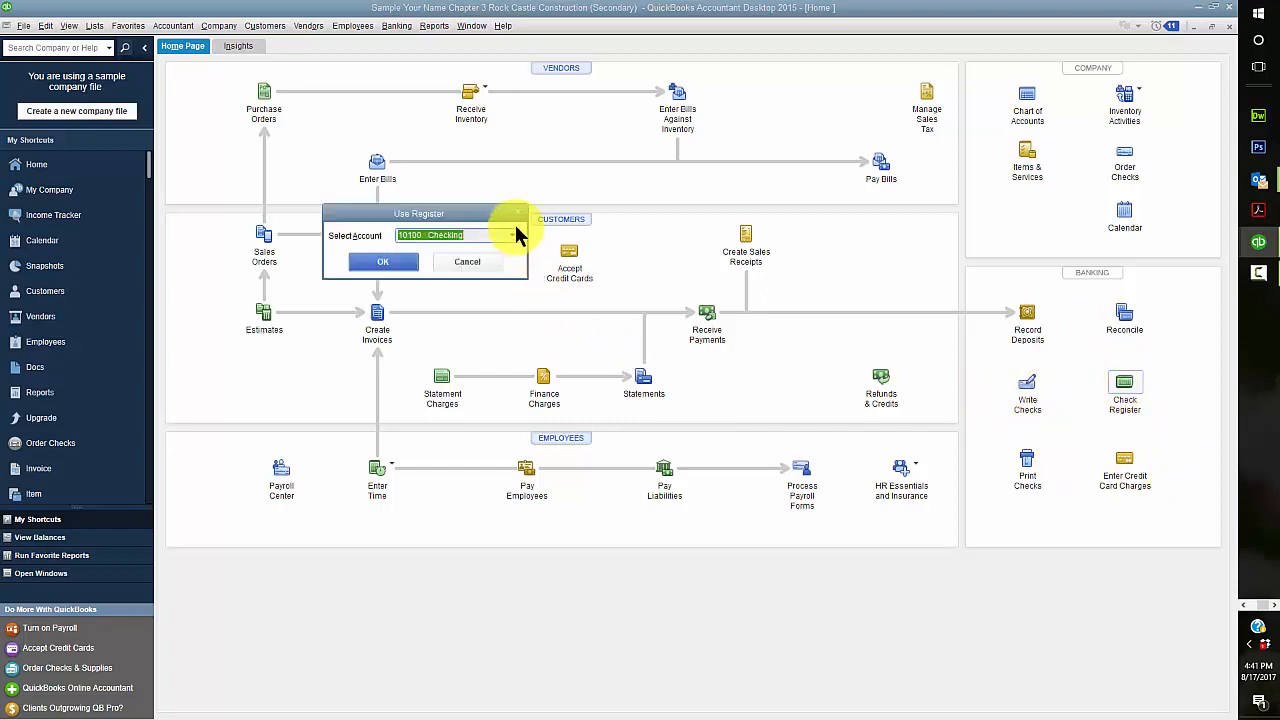
{"action": "left_click", "coordinate": [512, 236]}
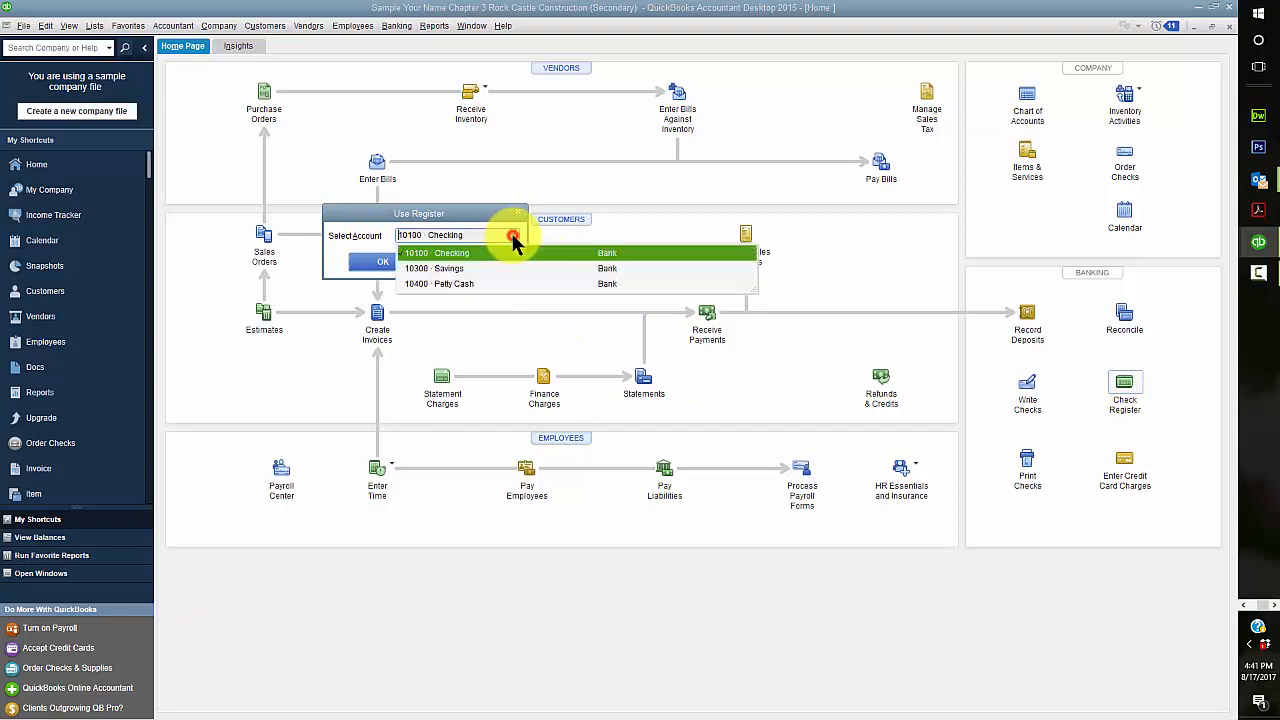
{"action": "left_click", "coordinate": [448, 254]}
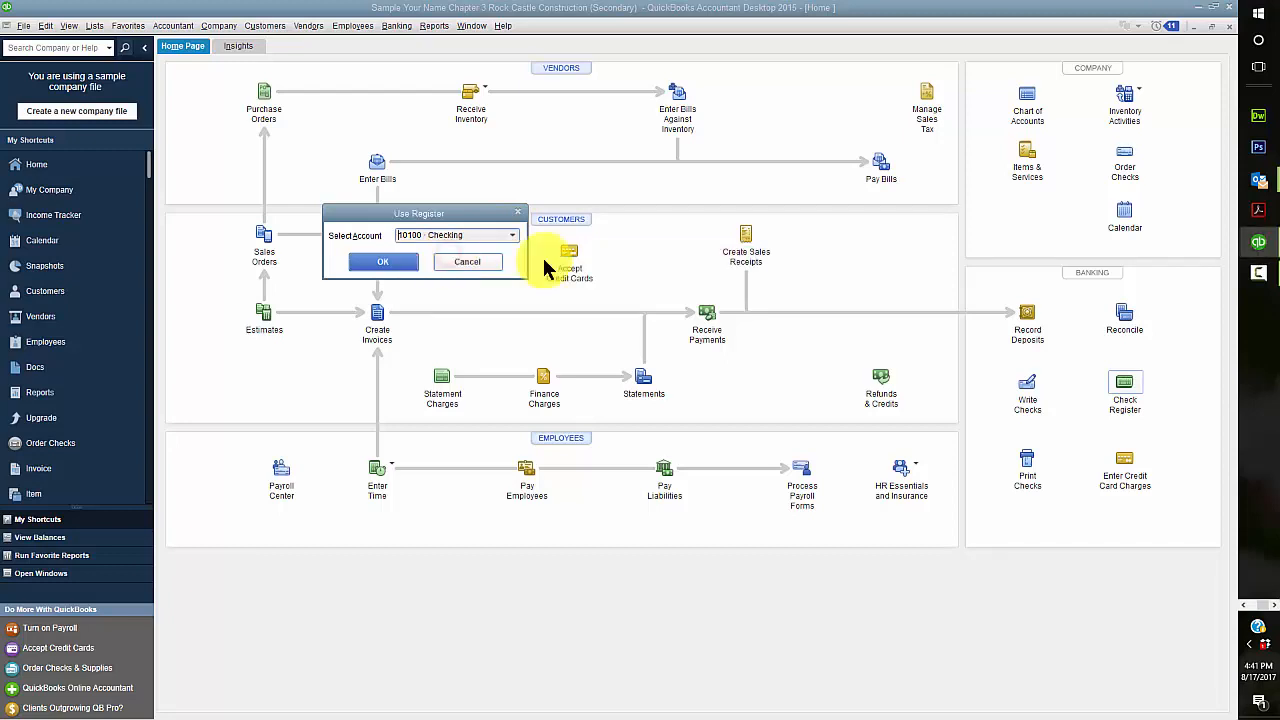
{"action": "left_click", "coordinate": [387, 263]}
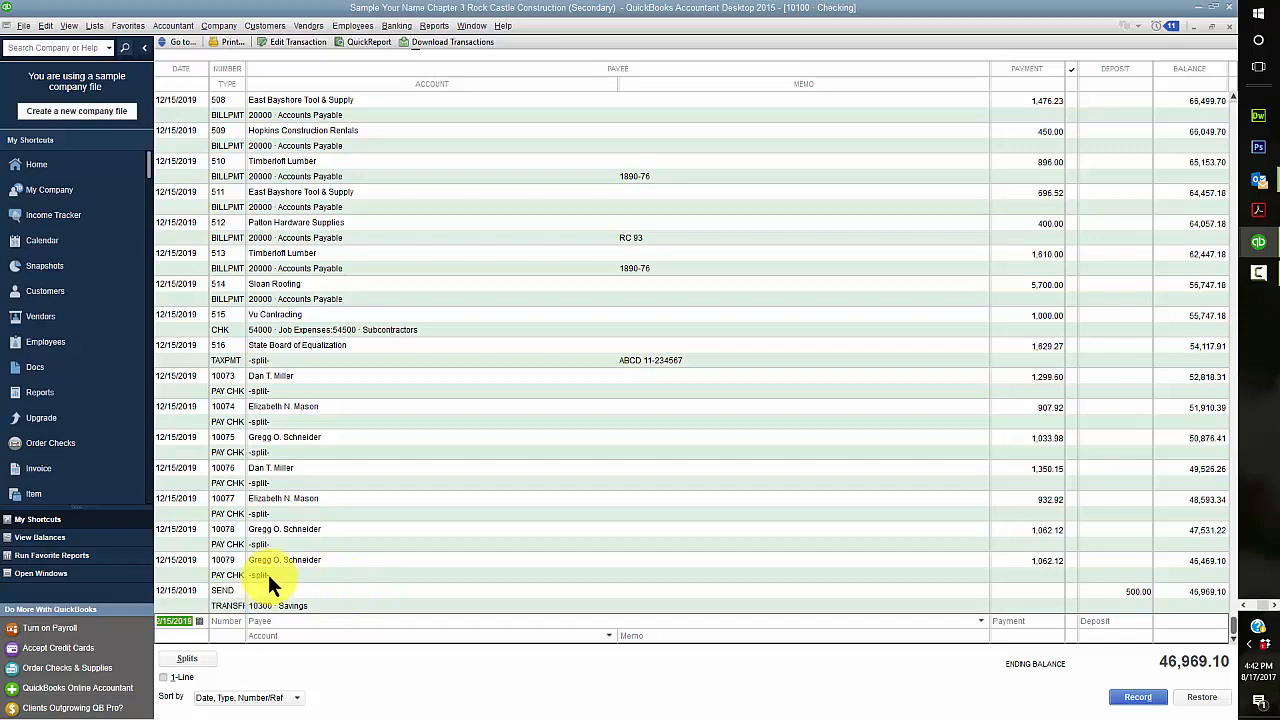
Step: Scroll up the Checking register through earlier December 2019 transactions to check 494
{"action": "scroll", "coordinate": [285, 540], "scroll_direction": "up", "scroll_amount": 3}
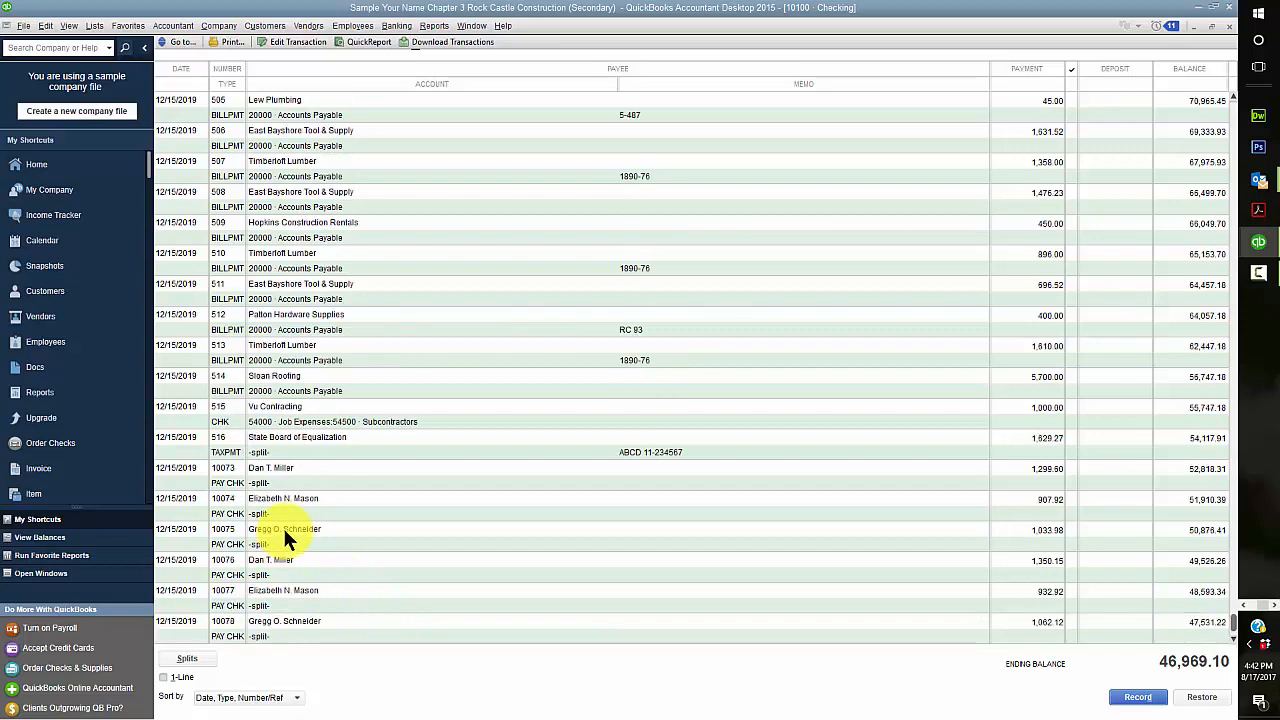
{"action": "scroll", "coordinate": [286, 530], "scroll_direction": "up", "scroll_amount": 6}
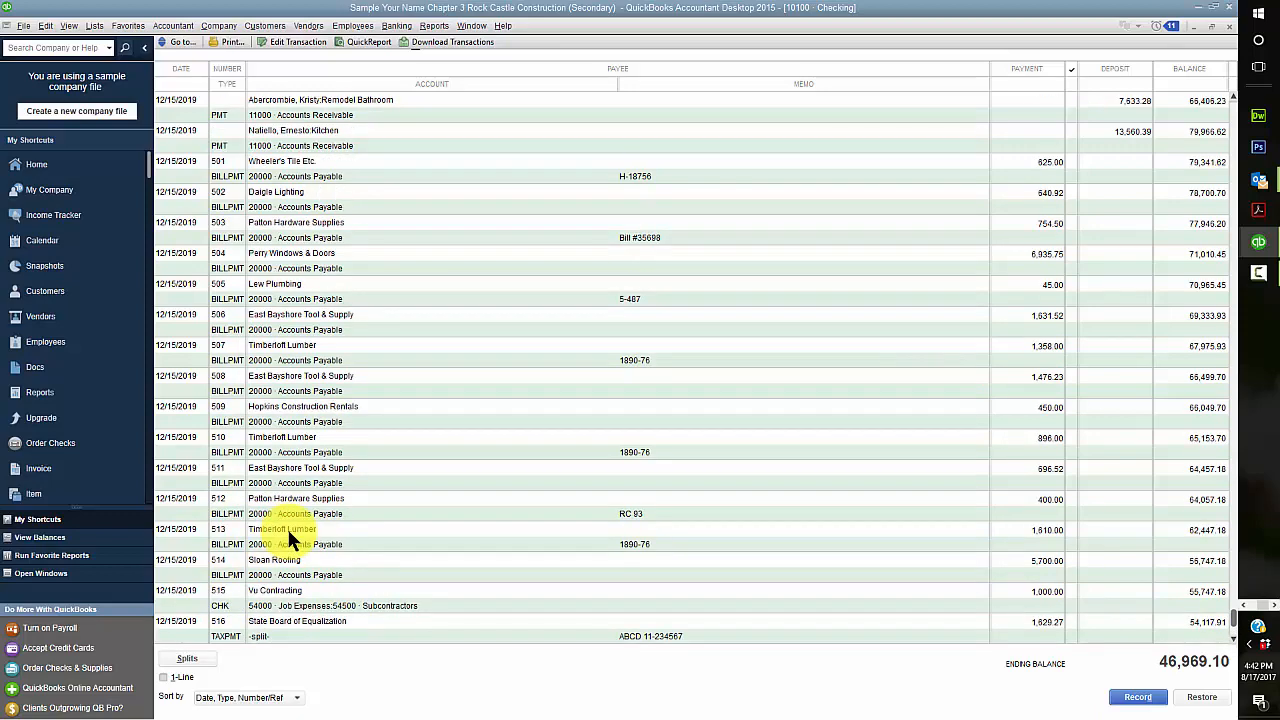
{"action": "scroll", "coordinate": [287, 535], "scroll_direction": "up", "scroll_amount": 9}
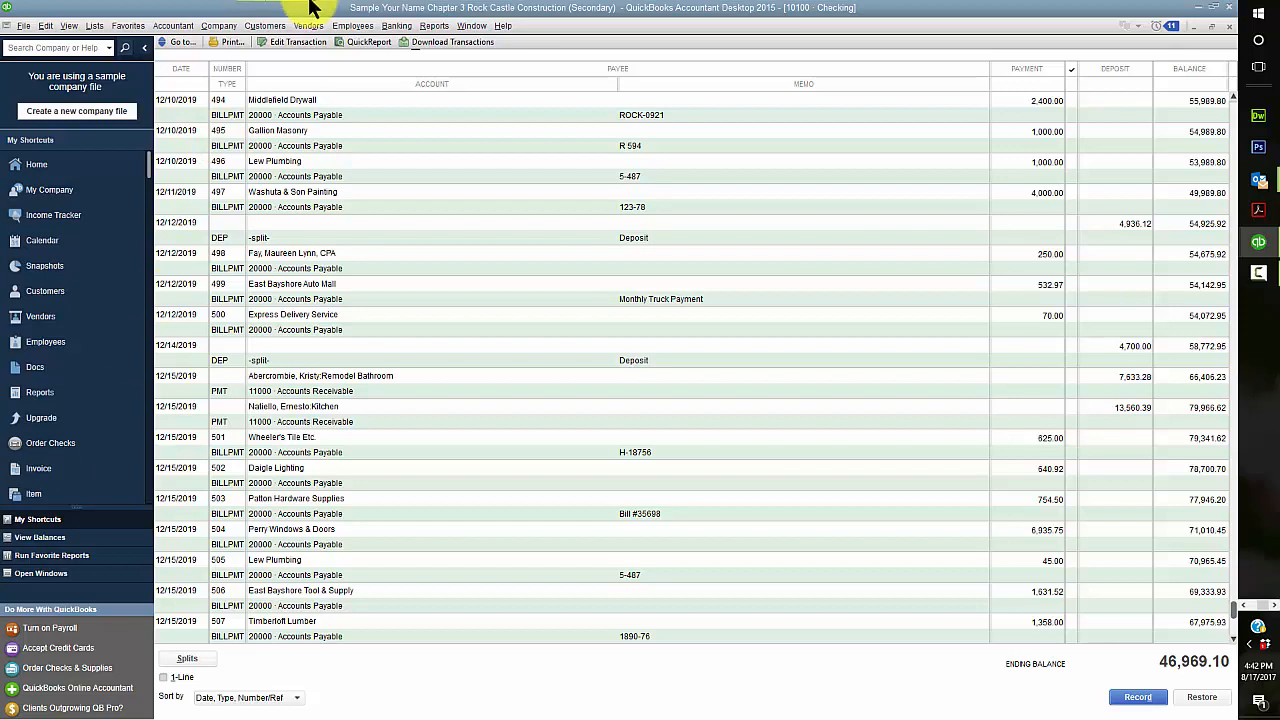
Step: Search the register by Payee/Name for Sergeant Insurance and find the first match
{"action": "left_click", "coordinate": [186, 40]}
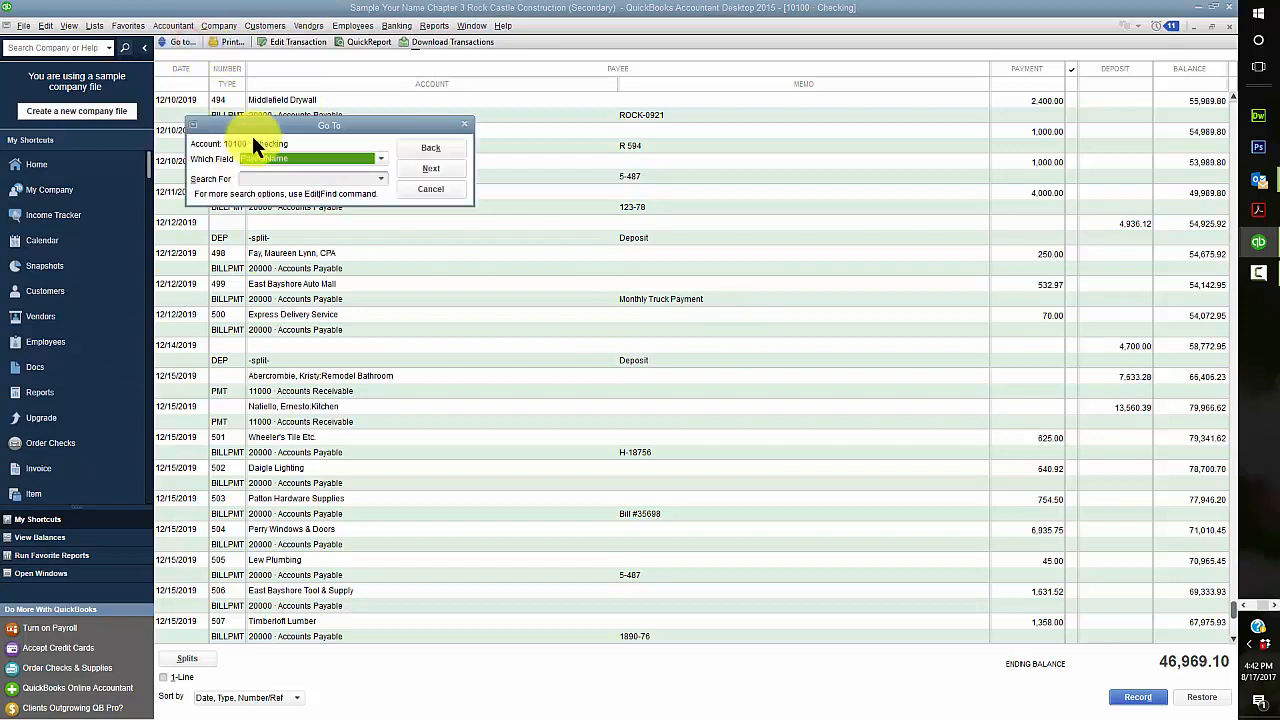
{"action": "left_click", "coordinate": [285, 179]}
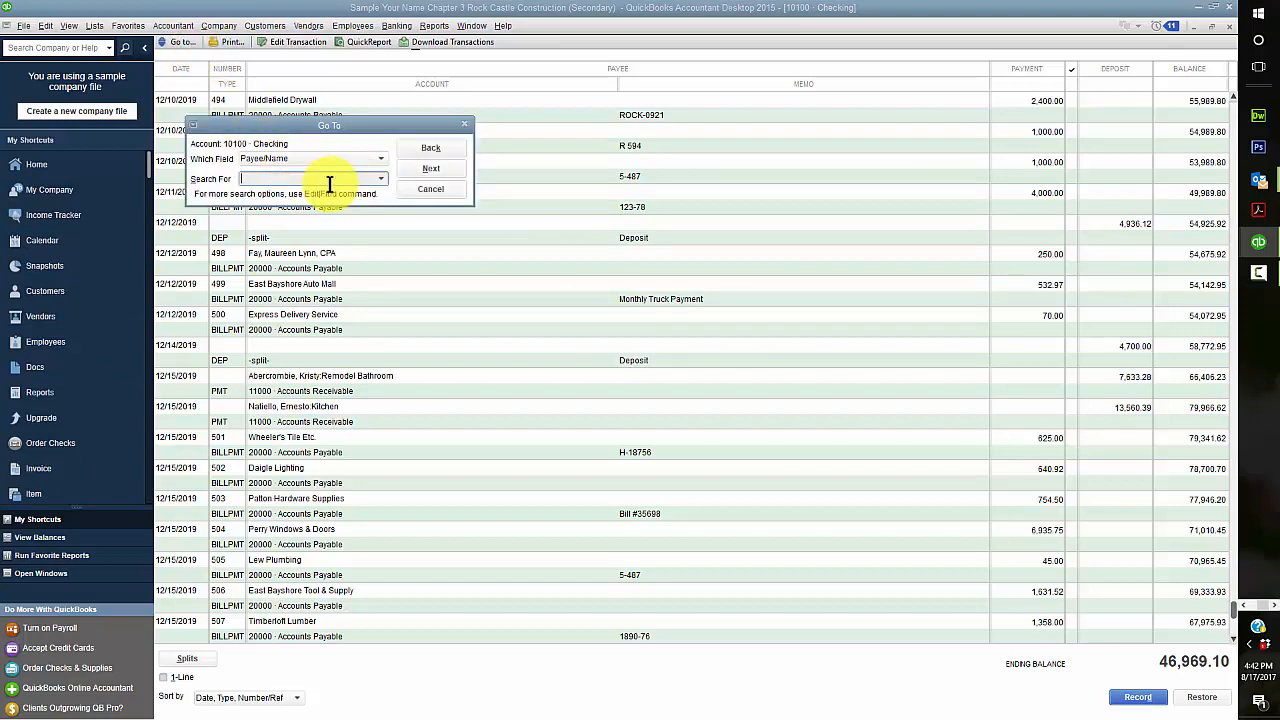
{"action": "type", "text": "Sergeant Insurance"}
{"action": "left_click", "coordinate": [435, 169]}
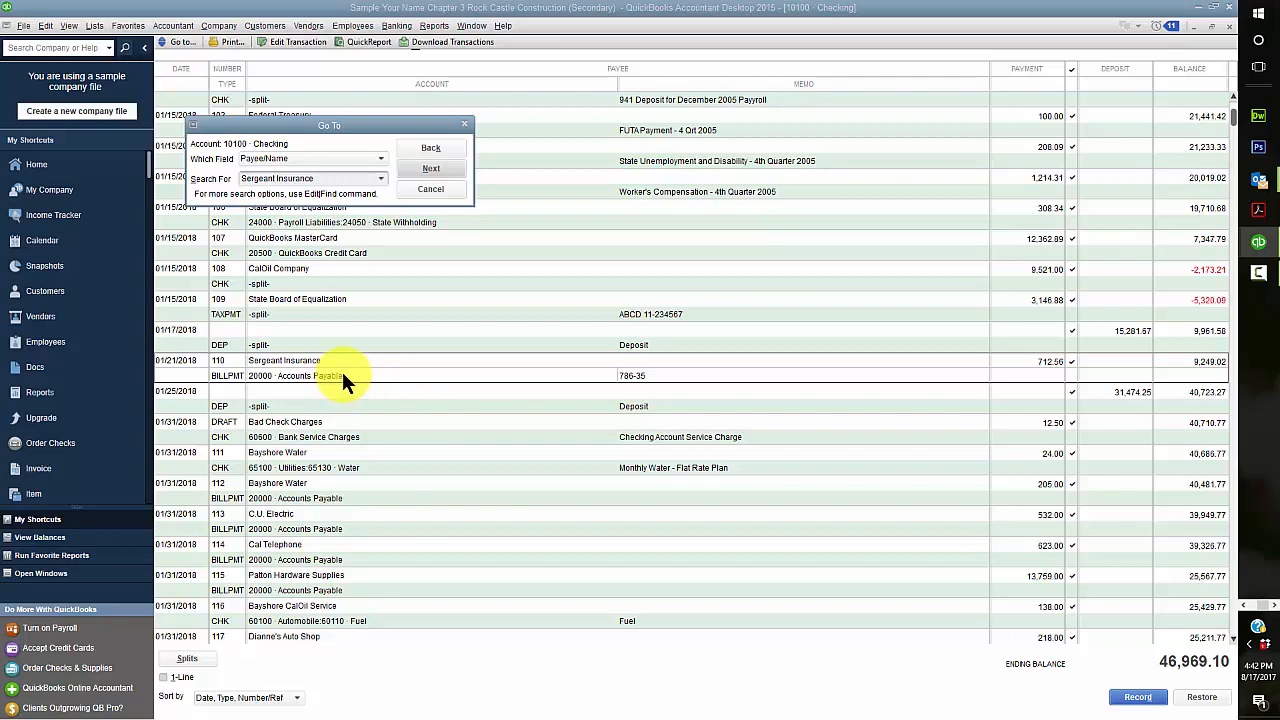
Step: Step through each Sergeant Insurance payment until reaching check 454, 675.00, dated 11/15/2019
{"action": "left_click", "coordinate": [438, 169]}
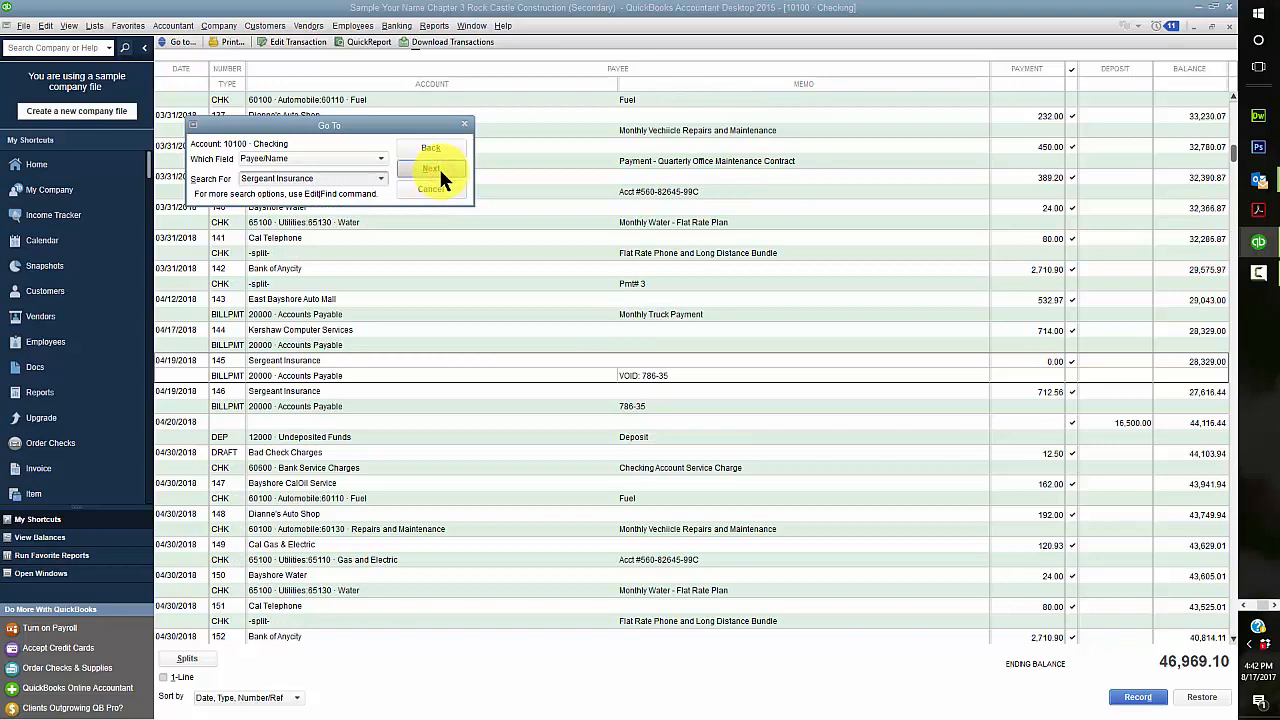
{"action": "left_click", "coordinate": [438, 166]}
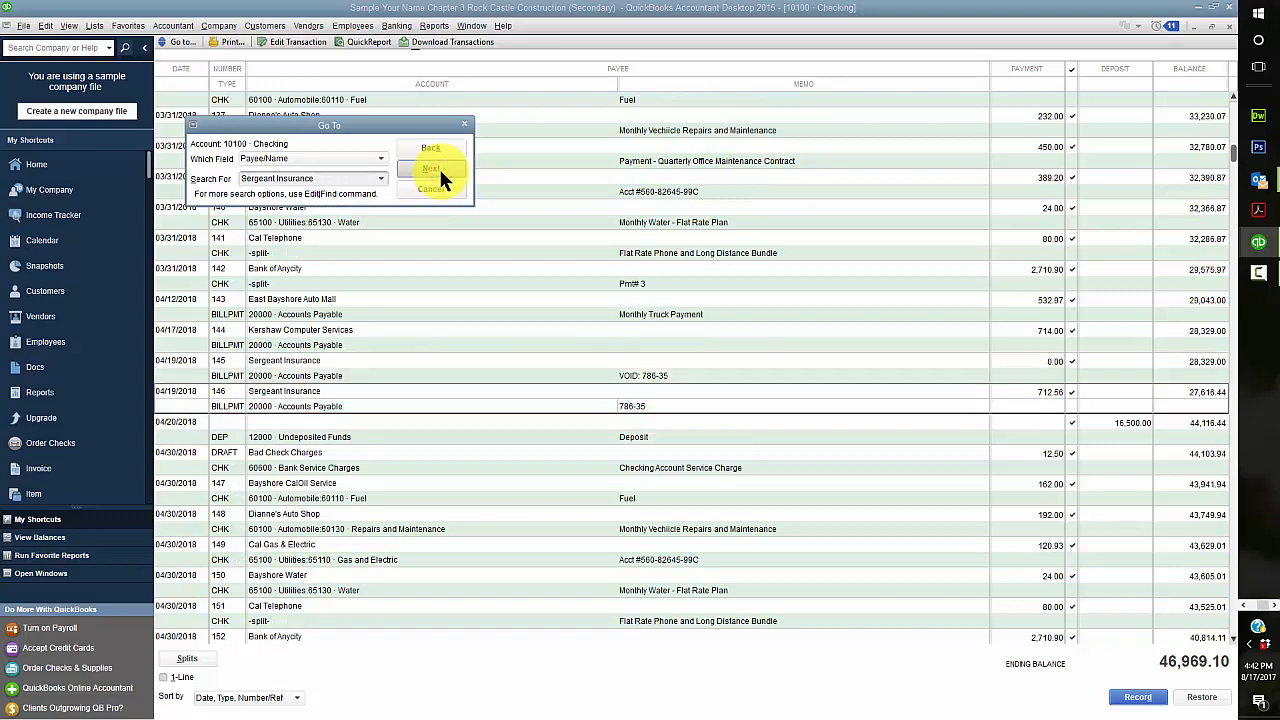
{"action": "left_click", "coordinate": [438, 166]}
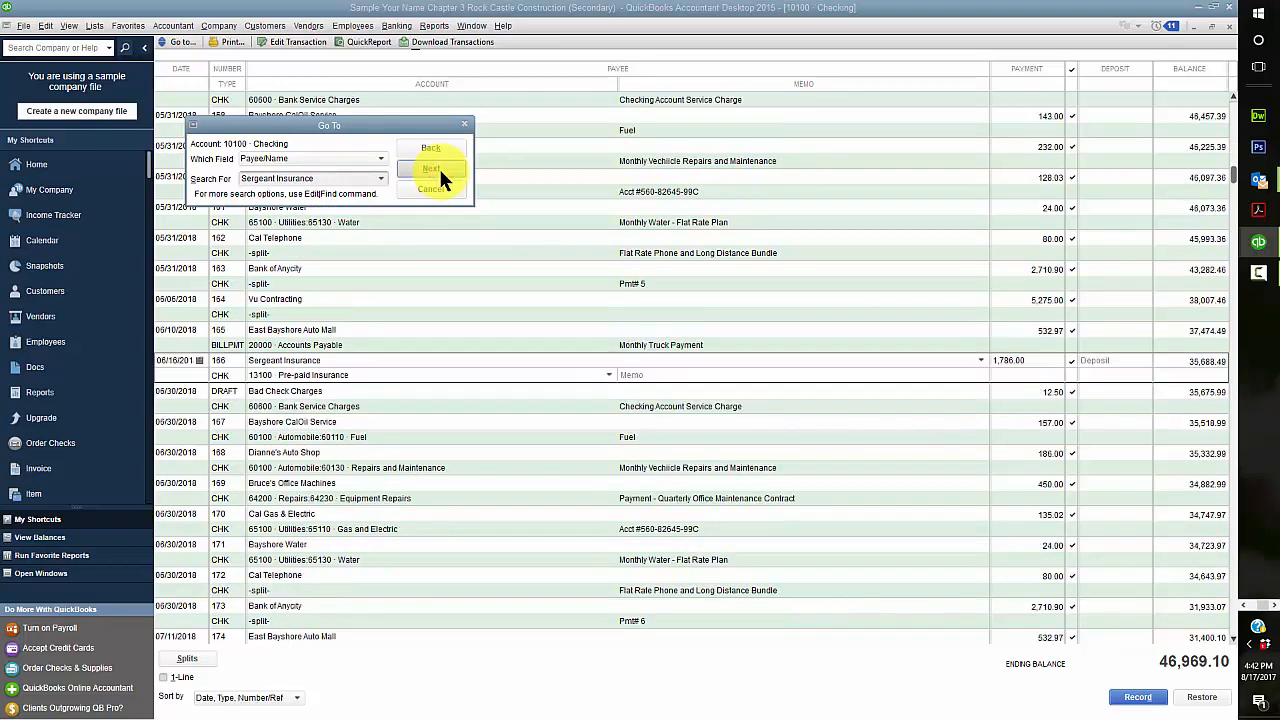
{"action": "left_click", "coordinate": [438, 166]}
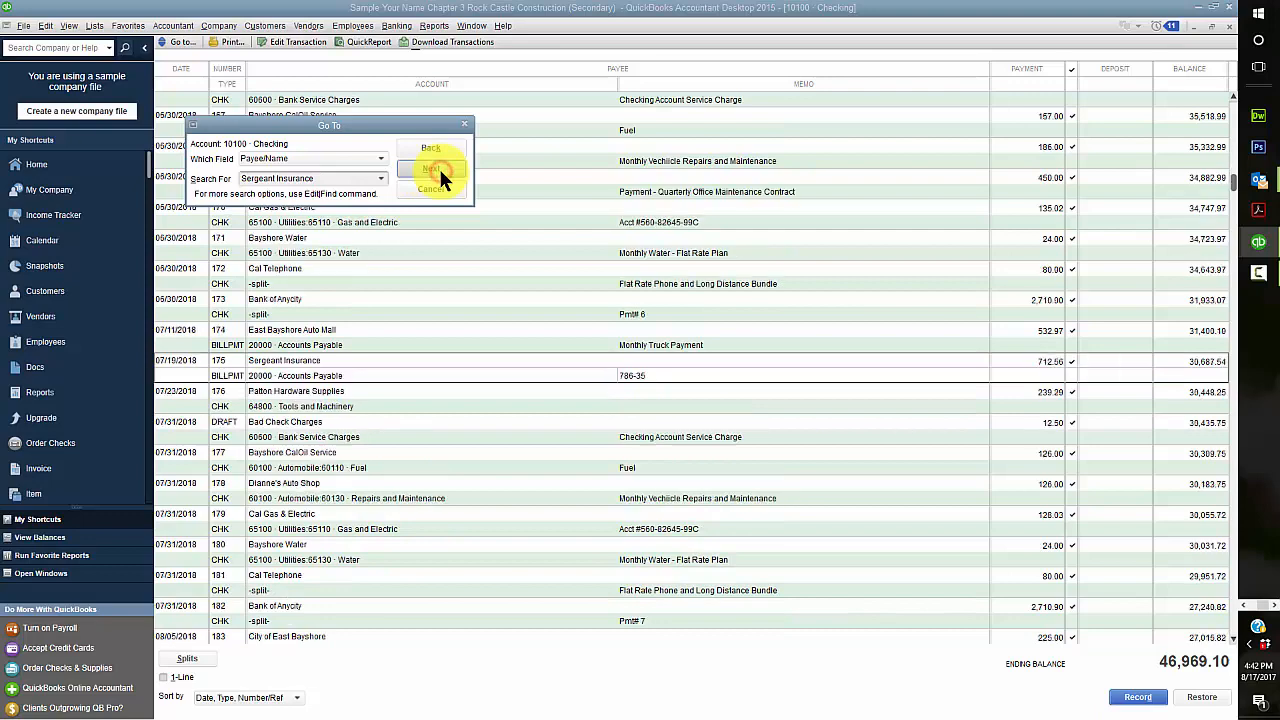
{"action": "left_click", "coordinate": [438, 166]}
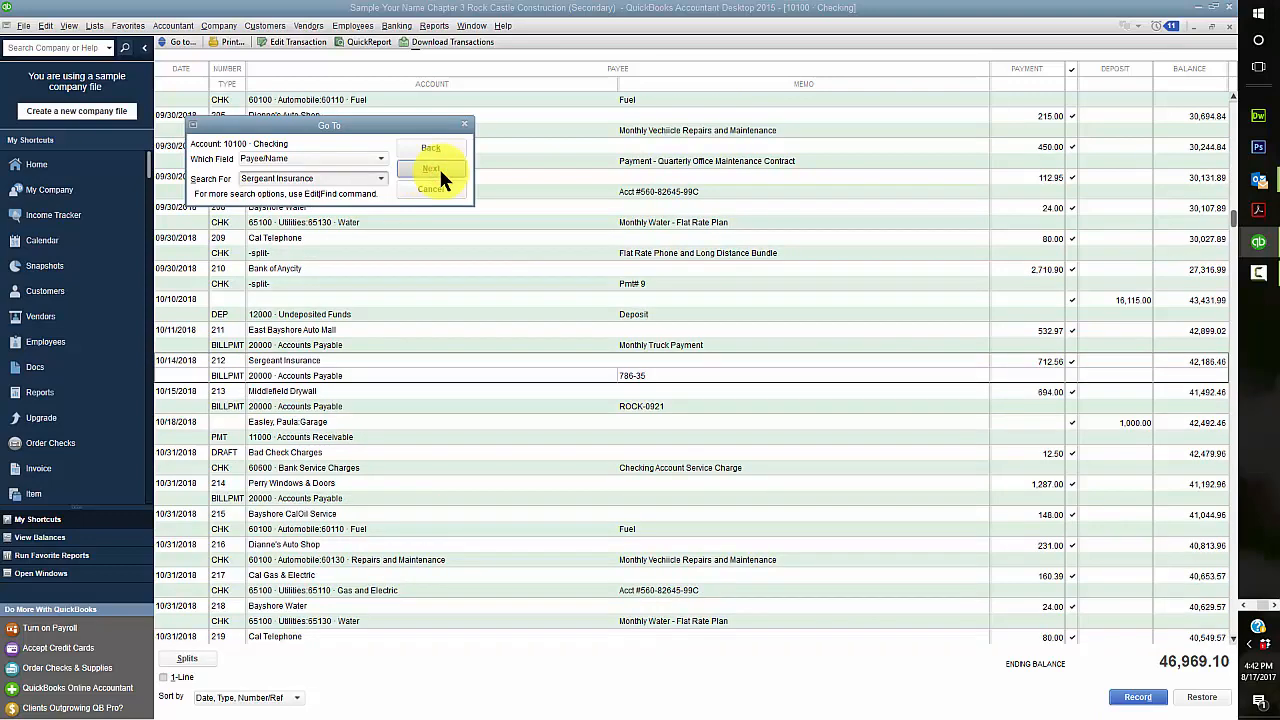
{"action": "left_click", "coordinate": [440, 170]}
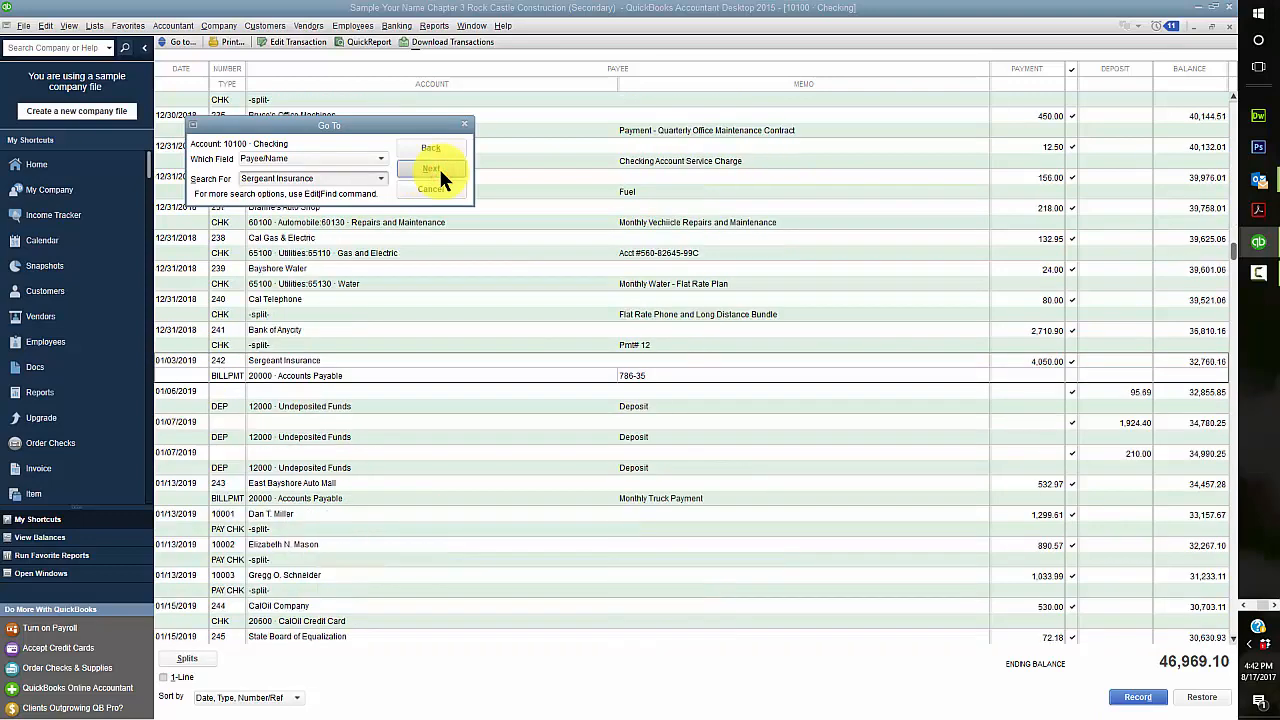
{"action": "left_click", "coordinate": [438, 166]}
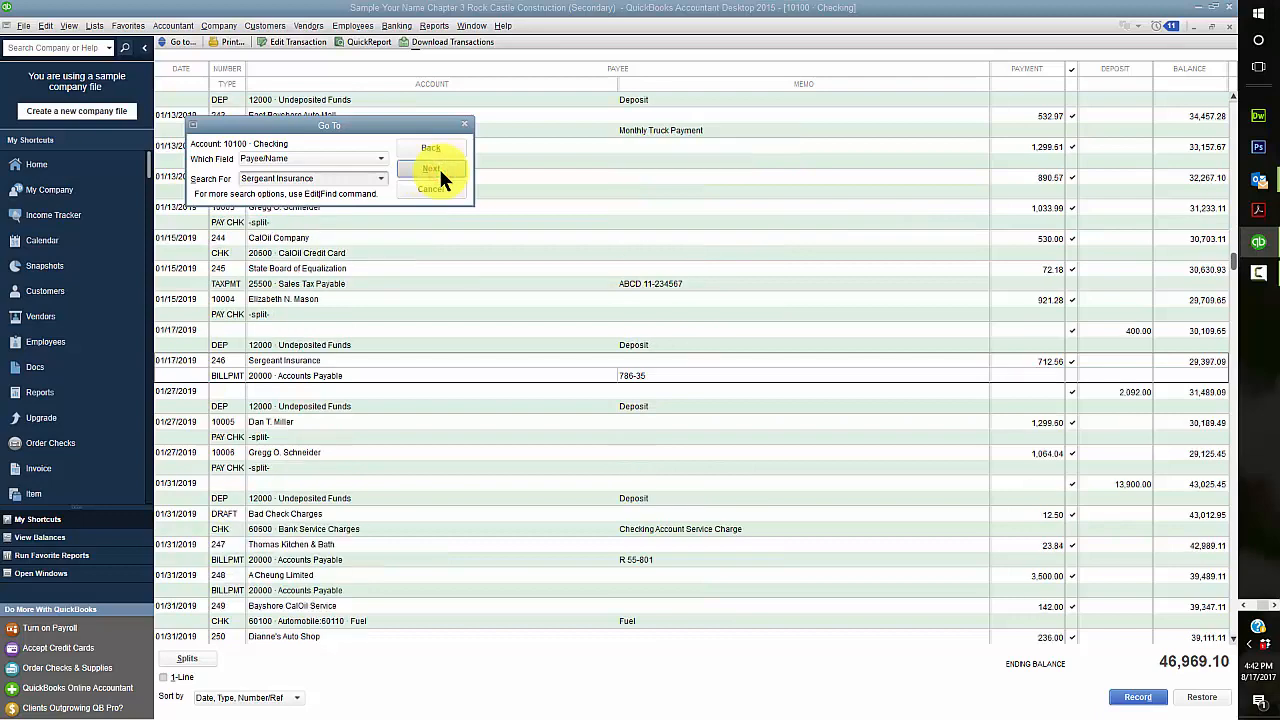
{"action": "left_click", "coordinate": [438, 166]}
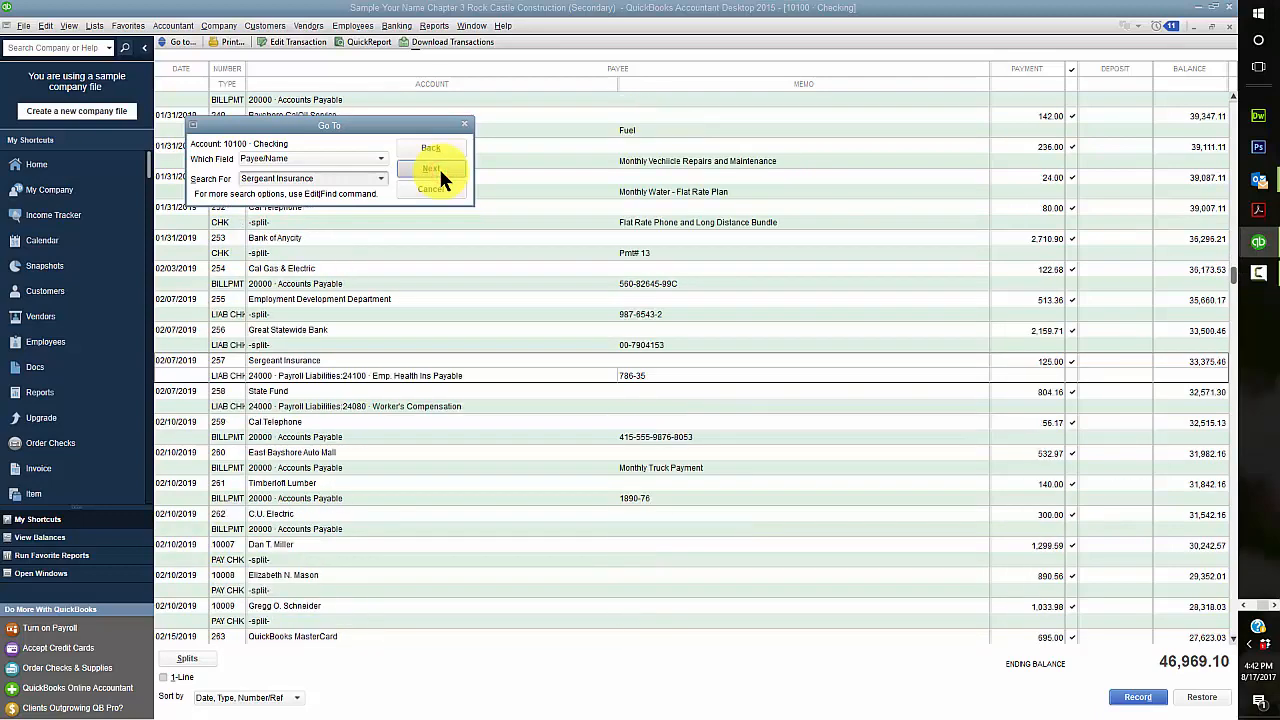
{"action": "left_click", "coordinate": [438, 166]}
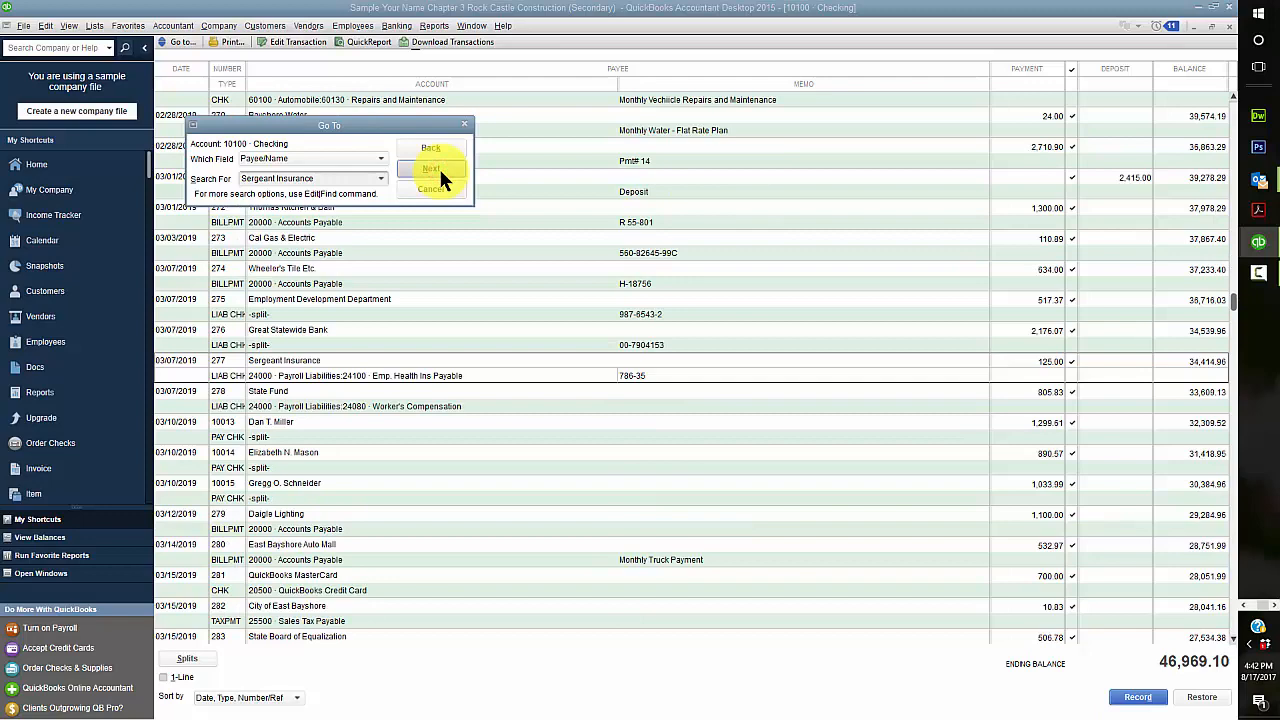
{"action": "left_click", "coordinate": [438, 168]}
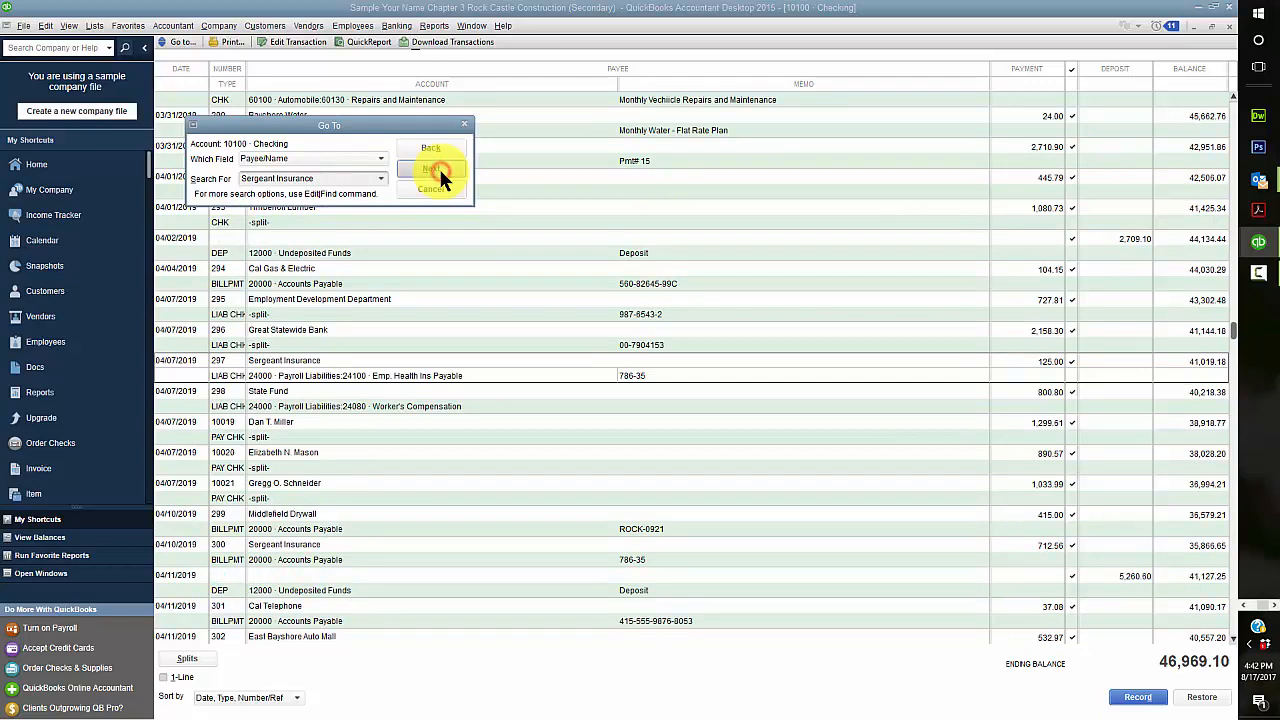
{"action": "left_click", "coordinate": [438, 166]}
{"action": "left_click", "coordinate": [438, 166]}
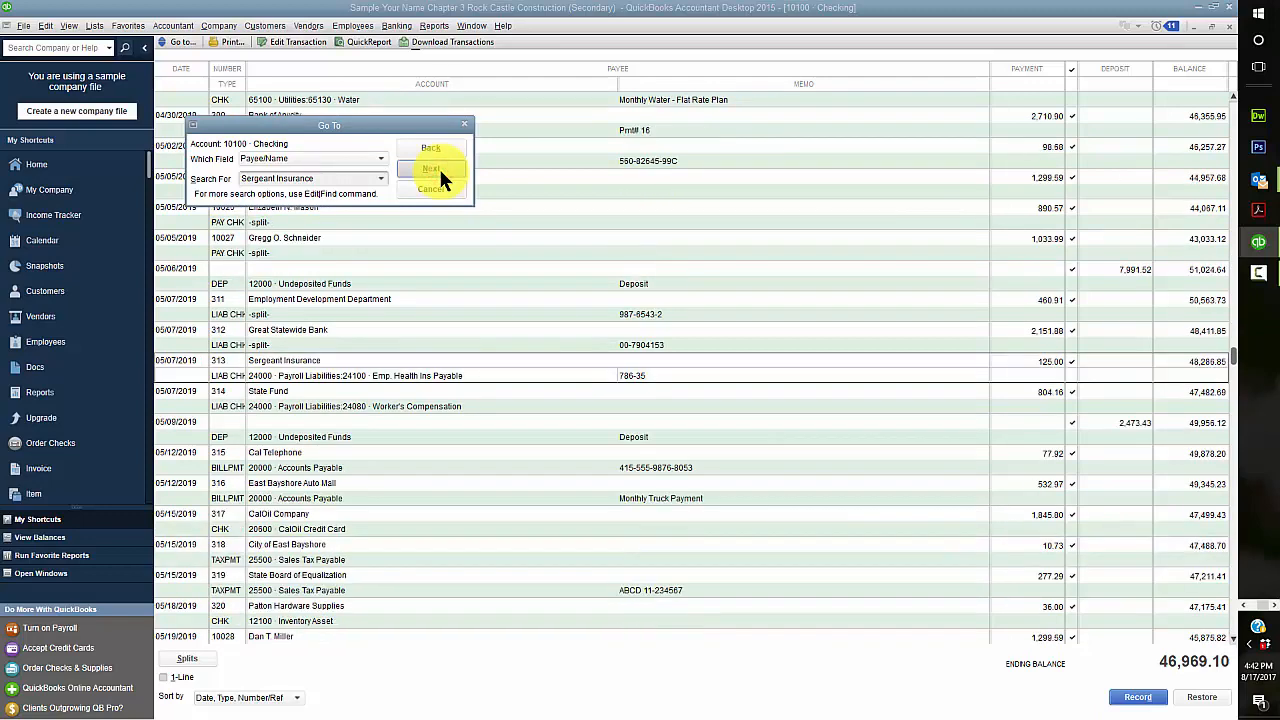
{"action": "left_click", "coordinate": [438, 166]}
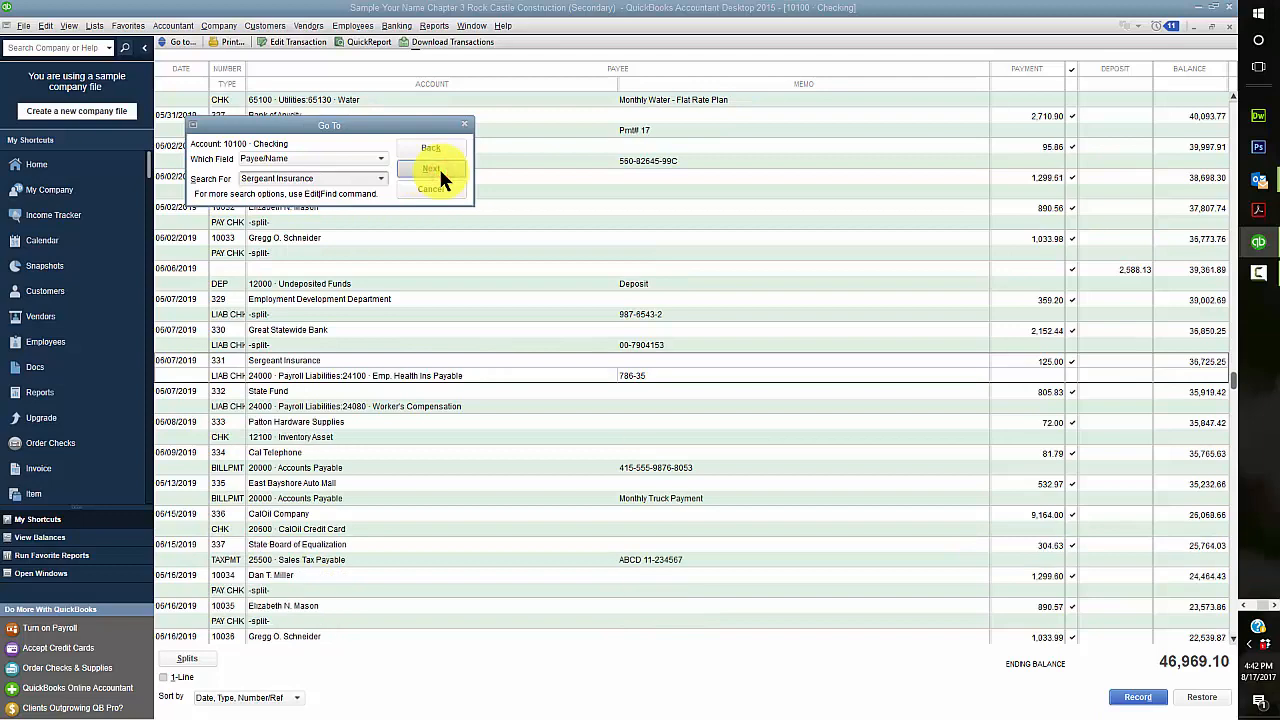
{"action": "left_click", "coordinate": [438, 166]}
{"action": "left_click", "coordinate": [440, 172]}
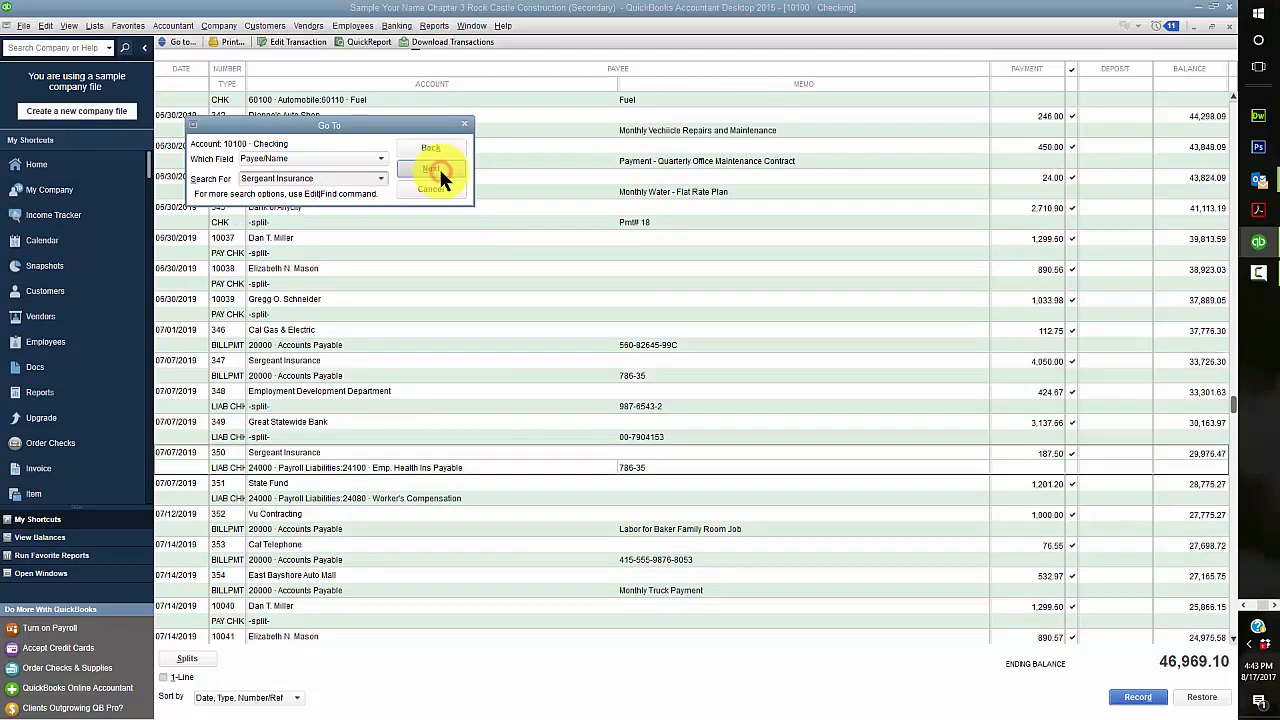
{"action": "left_click", "coordinate": [440, 172]}
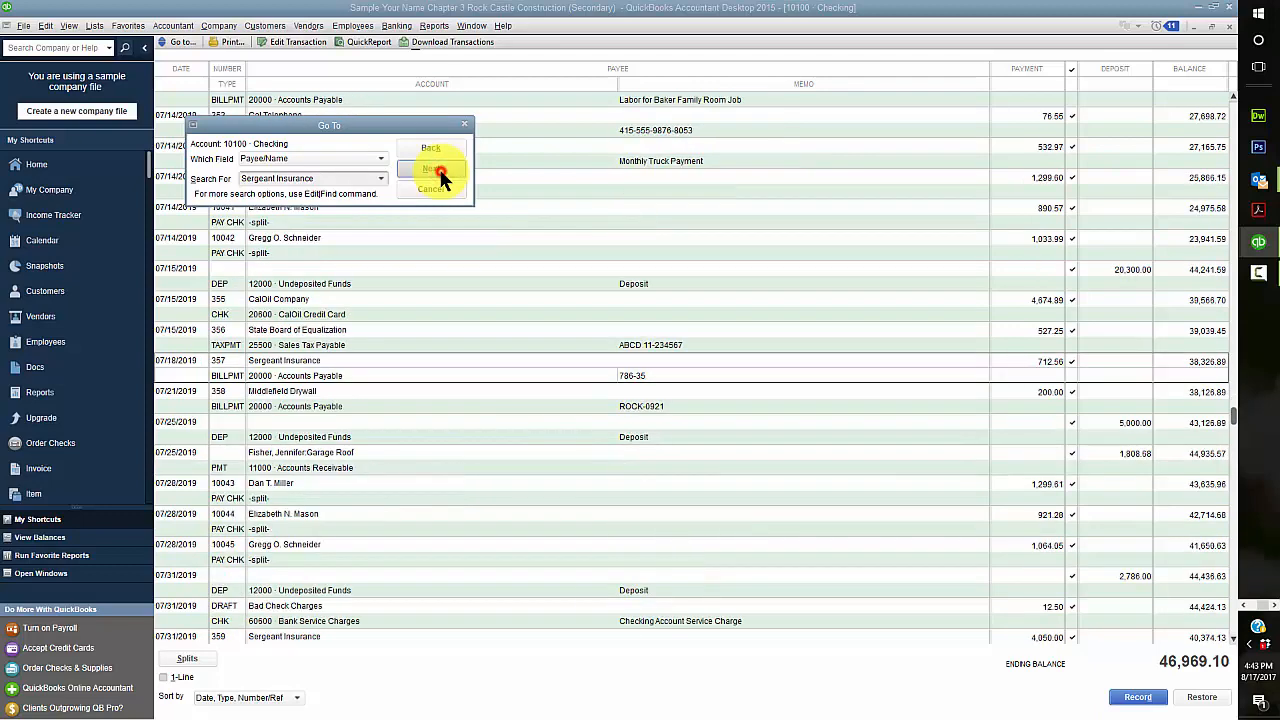
{"action": "left_click", "coordinate": [440, 172]}
{"action": "left_click", "coordinate": [440, 172]}
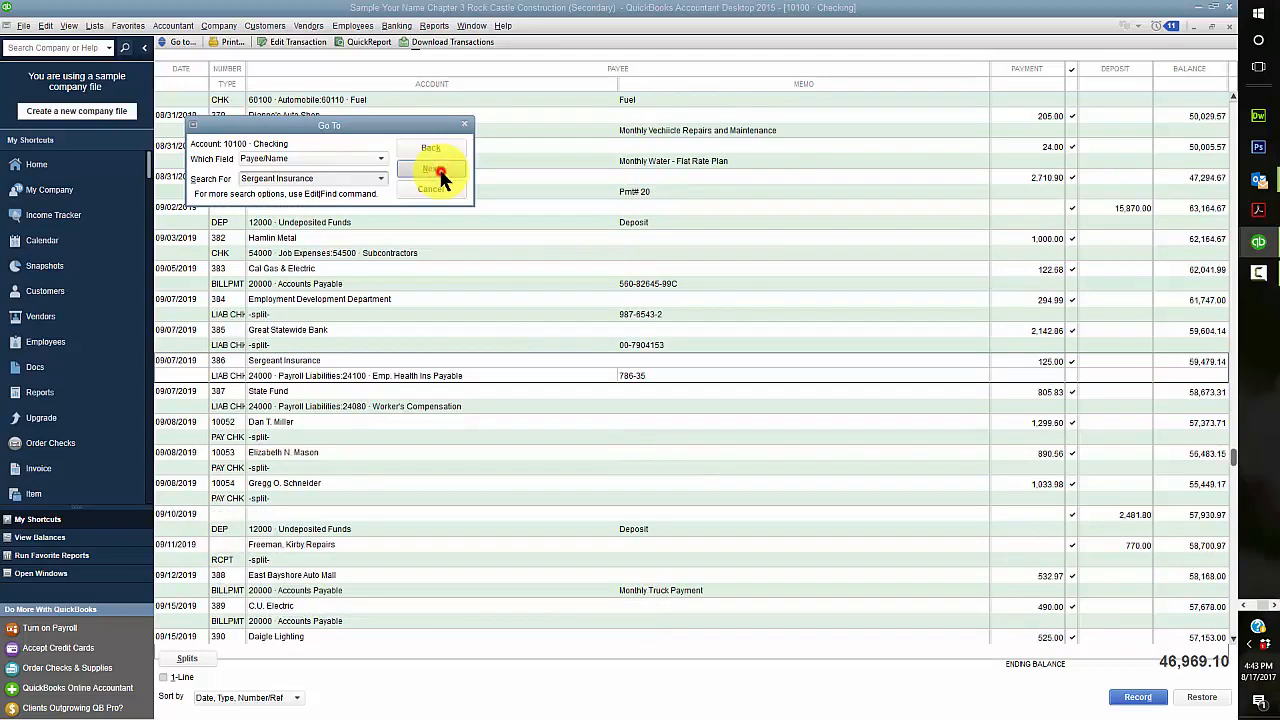
{"action": "left_click", "coordinate": [440, 172]}
{"action": "left_click", "coordinate": [440, 172]}
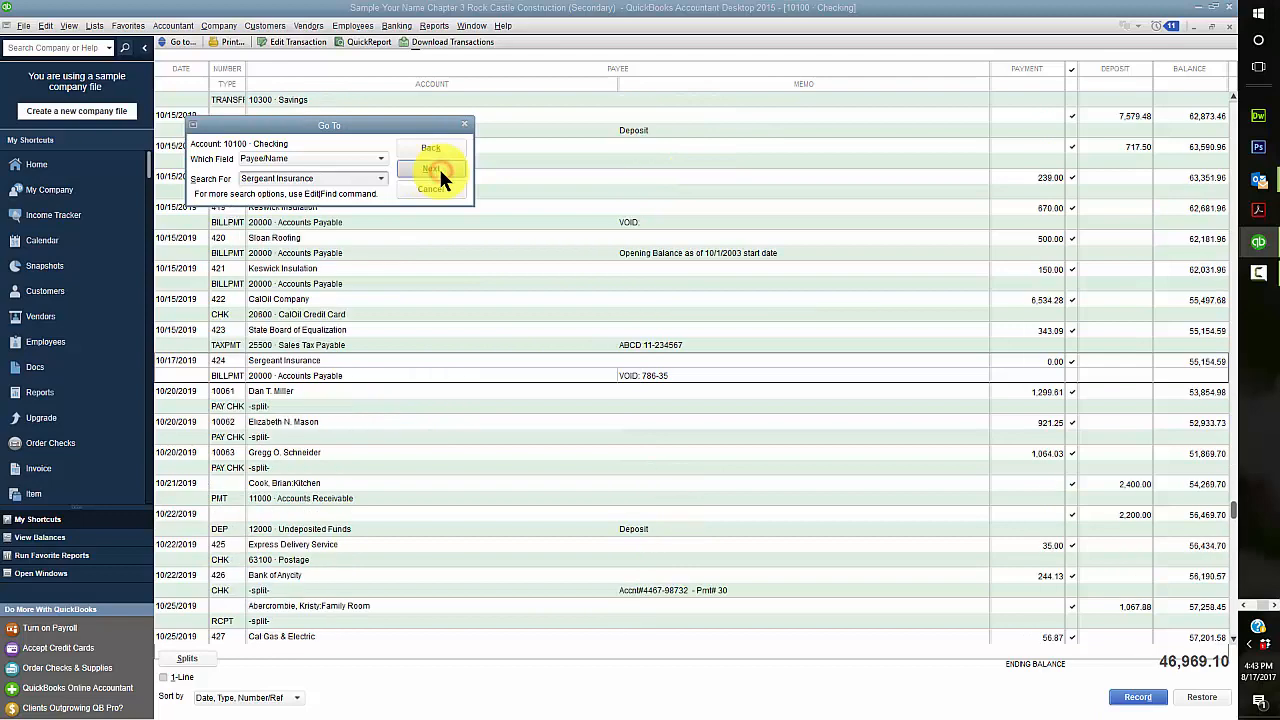
{"action": "left_click", "coordinate": [440, 172]}
{"action": "left_click", "coordinate": [440, 172]}
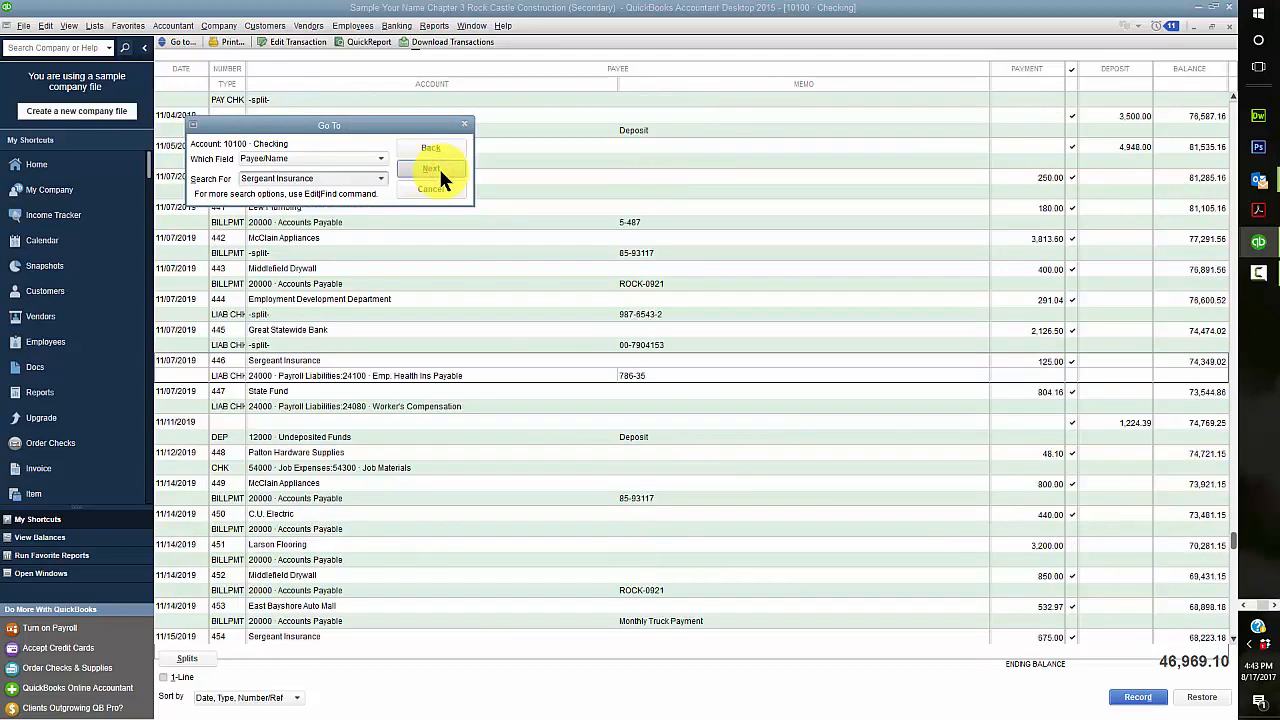
{"action": "left_click", "coordinate": [440, 172]}
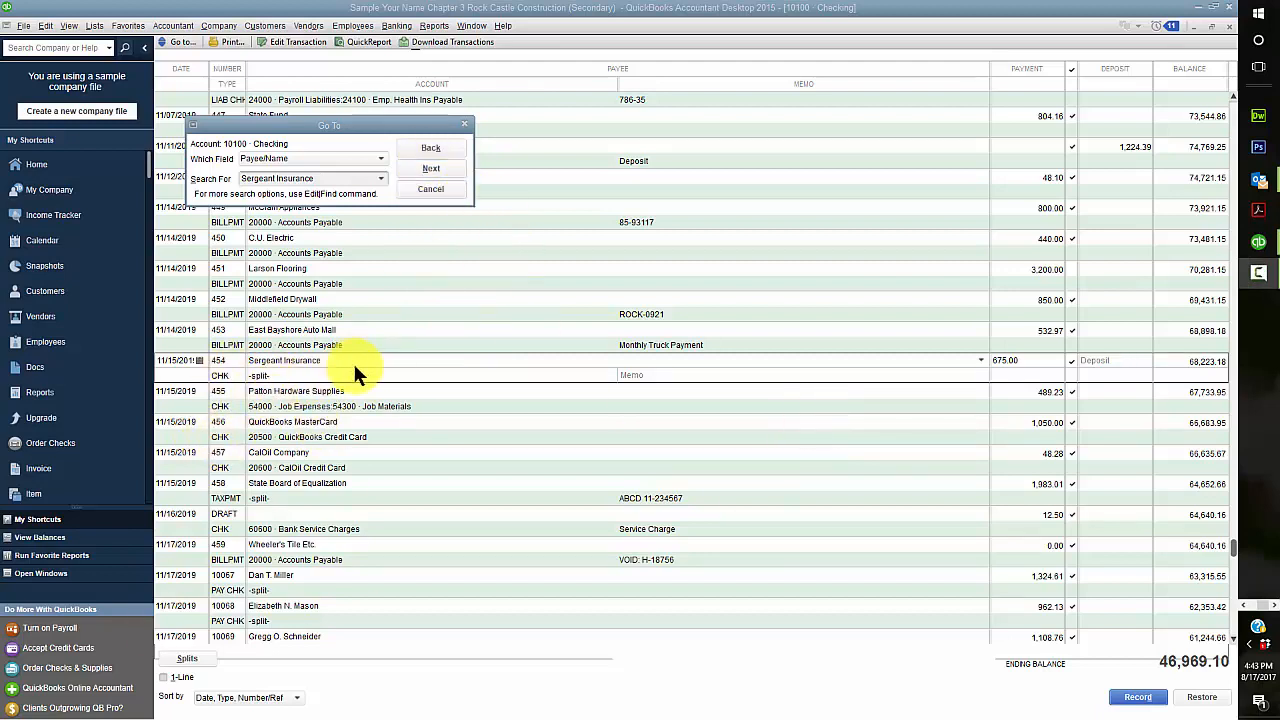
Step: Open check 454, widen its Account column to review the three insurance splits, then close it
{"action": "left_click", "coordinate": [430, 189]}
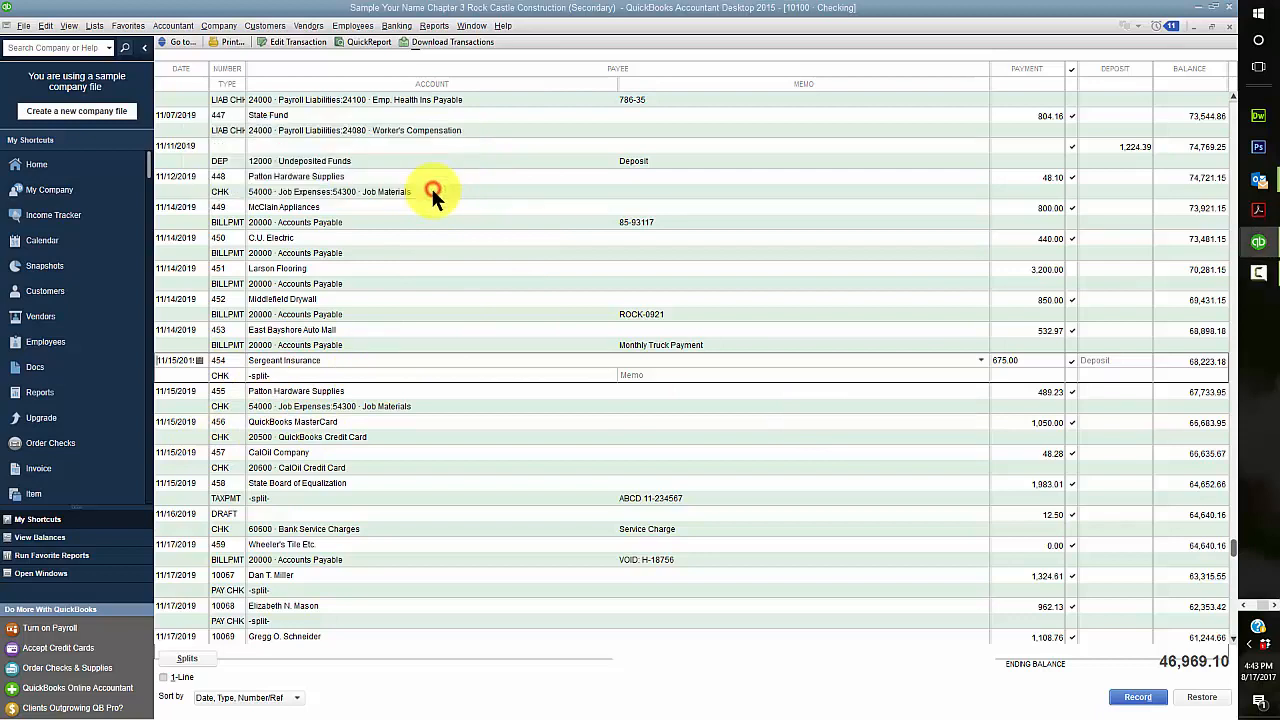
{"action": "double_click", "coordinate": [266, 372]}
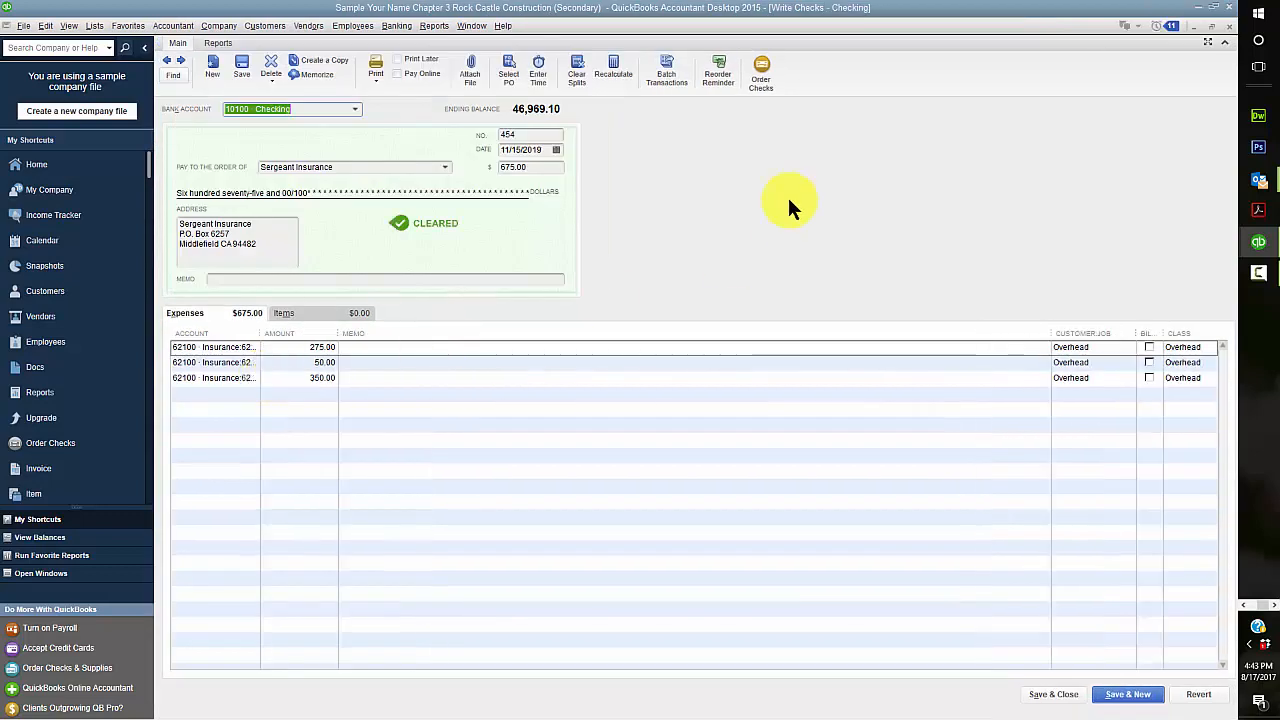
{"action": "left_click_drag", "start_coordinate": [260, 333], "coordinate": [393, 330]}
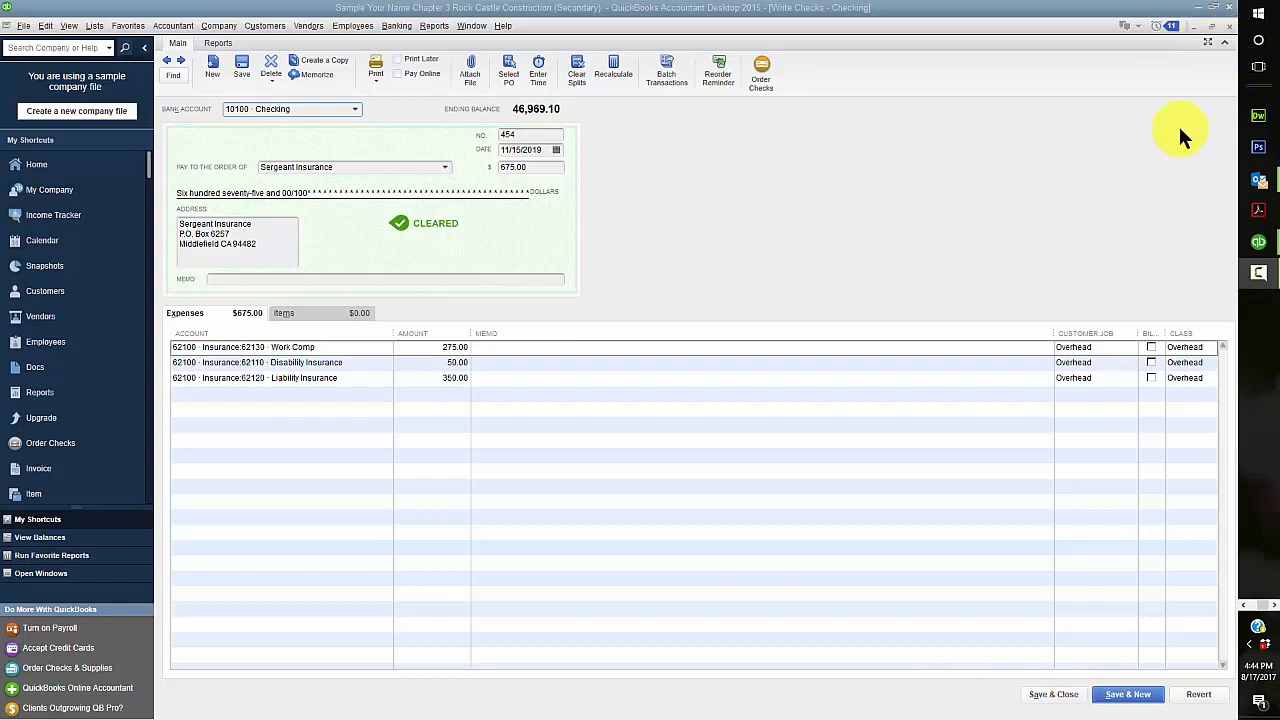
{"action": "left_click", "coordinate": [1229, 26]}
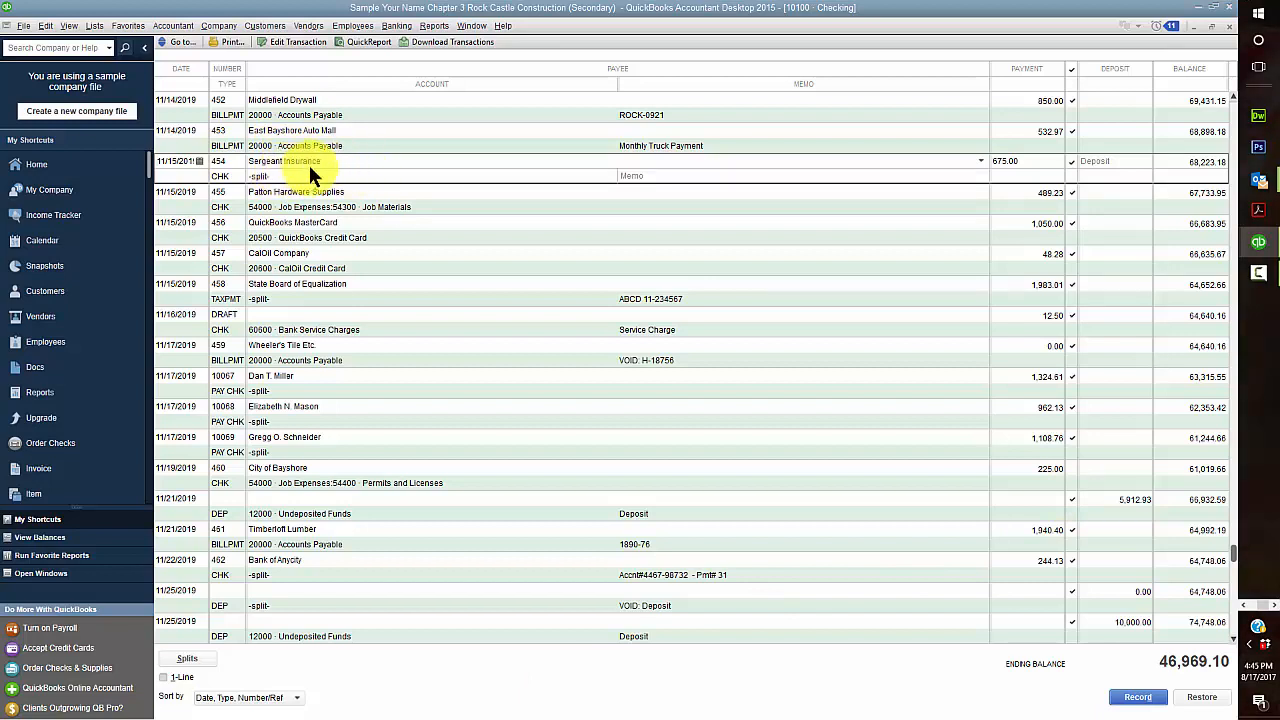
Step: Run a Register QuickReport of all Sergeant Insurance transactions in Checking
{"action": "left_click", "coordinate": [366, 42]}
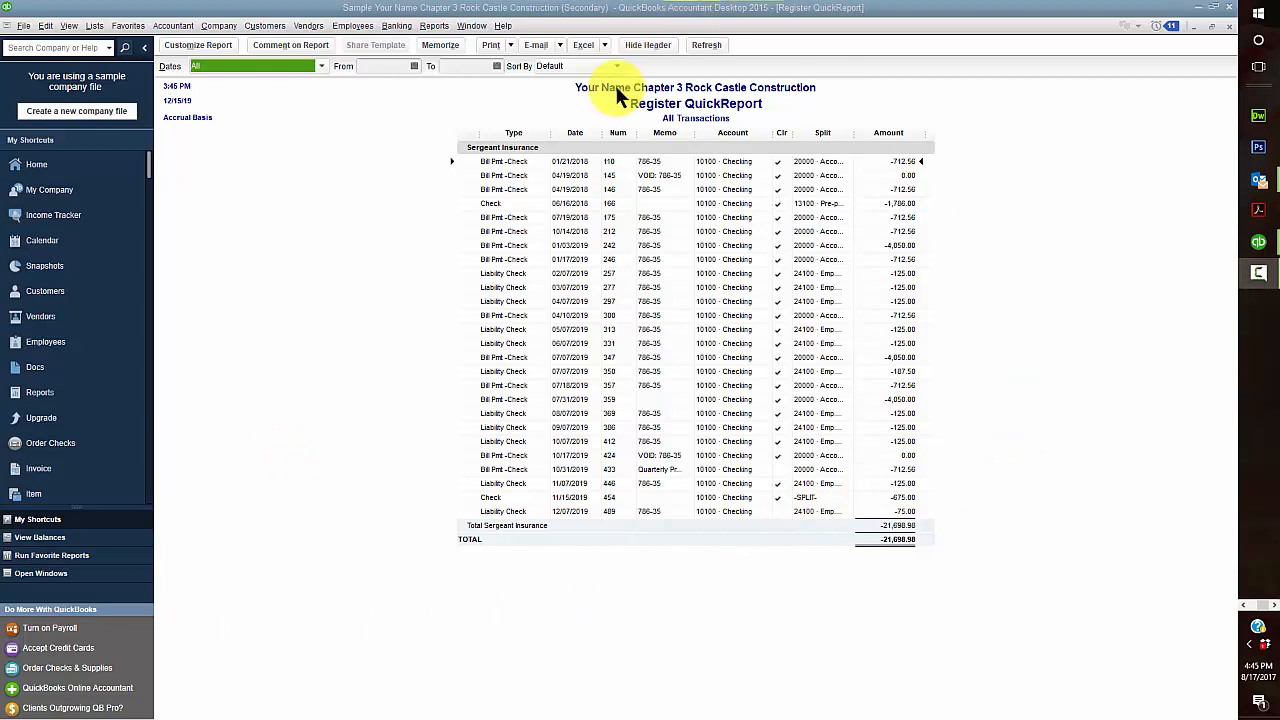
{"action": "left_click", "coordinate": [224, 24]}
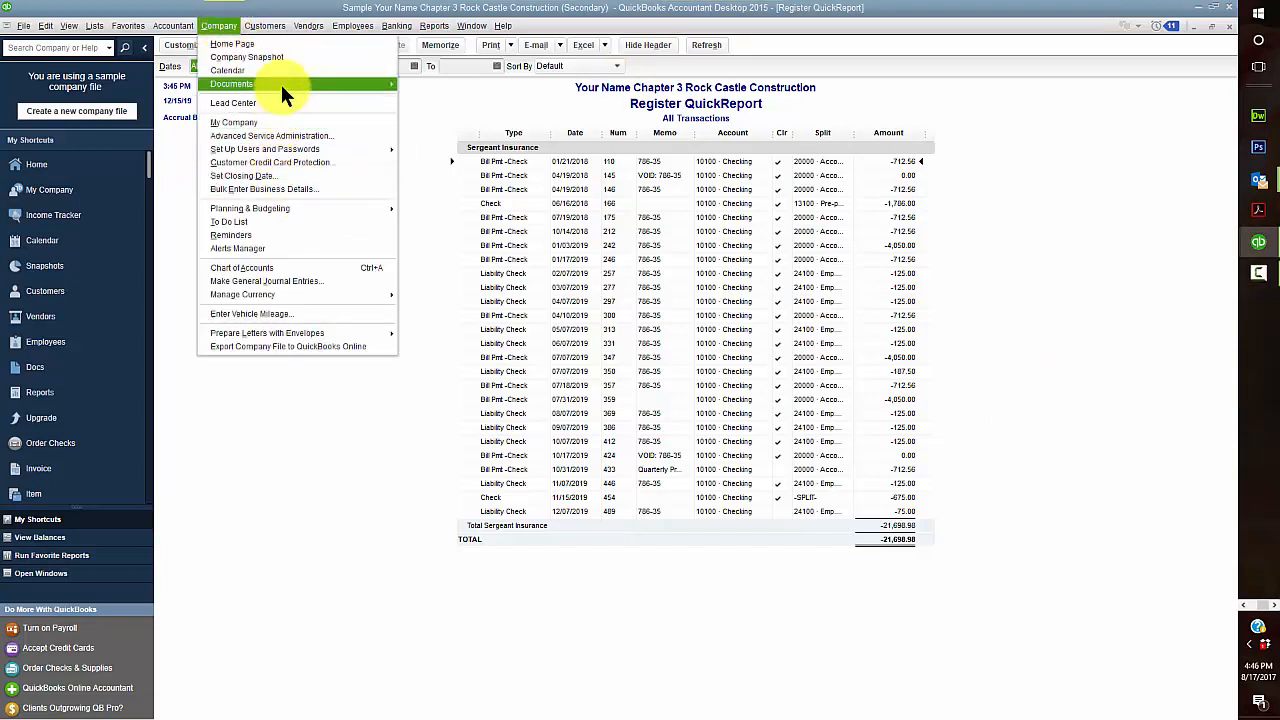
Step: In My Company, replace 'Your Name' in the company name with the student's name
{"action": "left_click", "coordinate": [252, 121]}
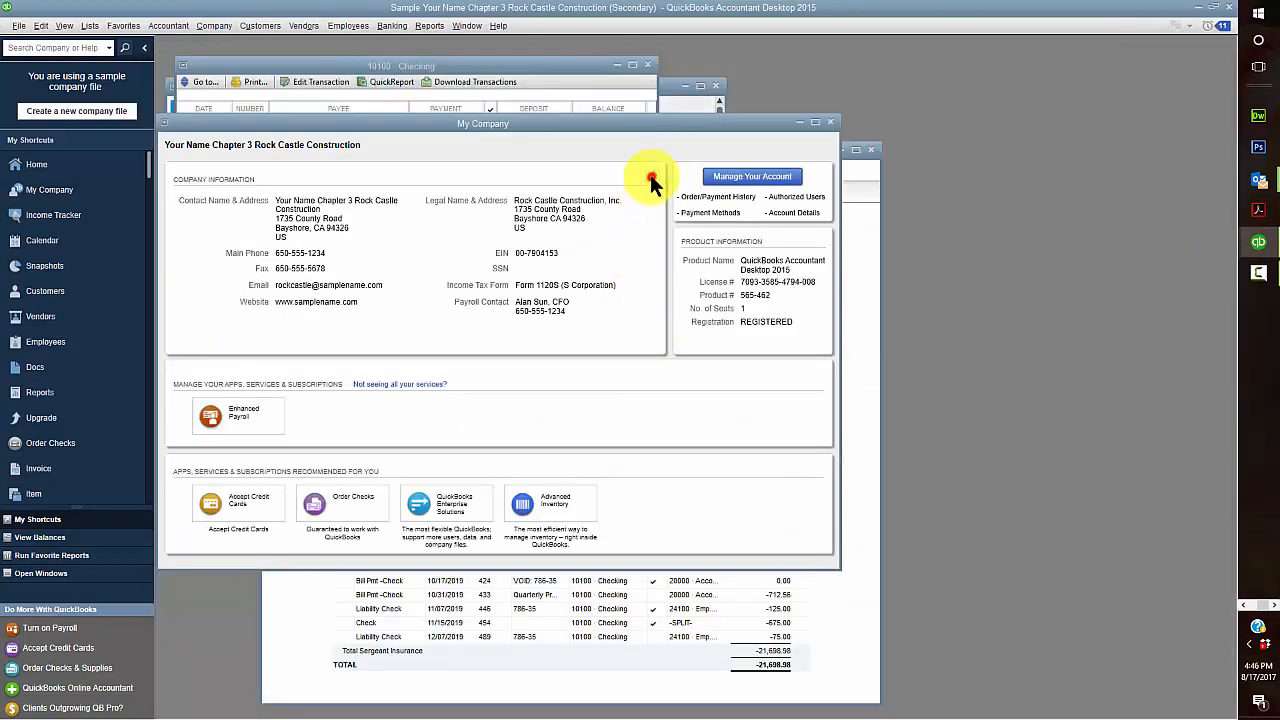
{"action": "left_click", "coordinate": [652, 178]}
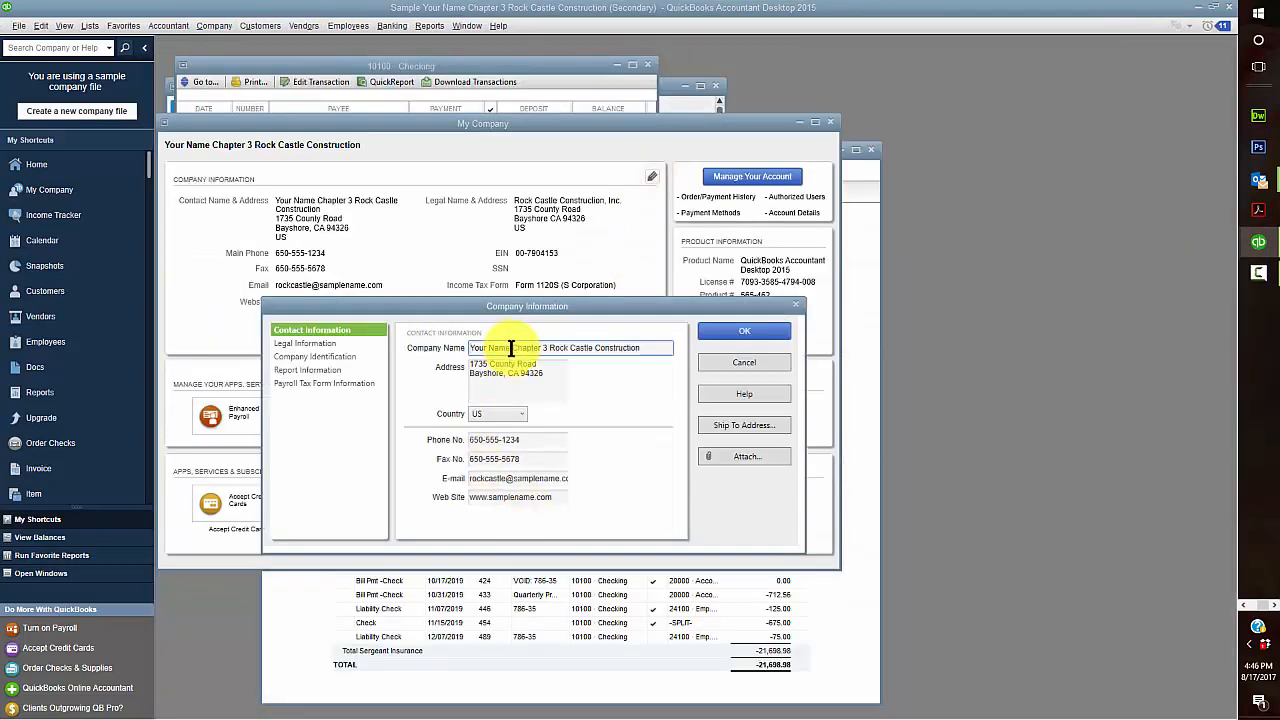
{"action": "left_click_drag", "start_coordinate": [511, 347], "coordinate": [453, 350]}
{"action": "type", "text": "Marilyn"}
{"action": "type", "text": " Cleaves"}
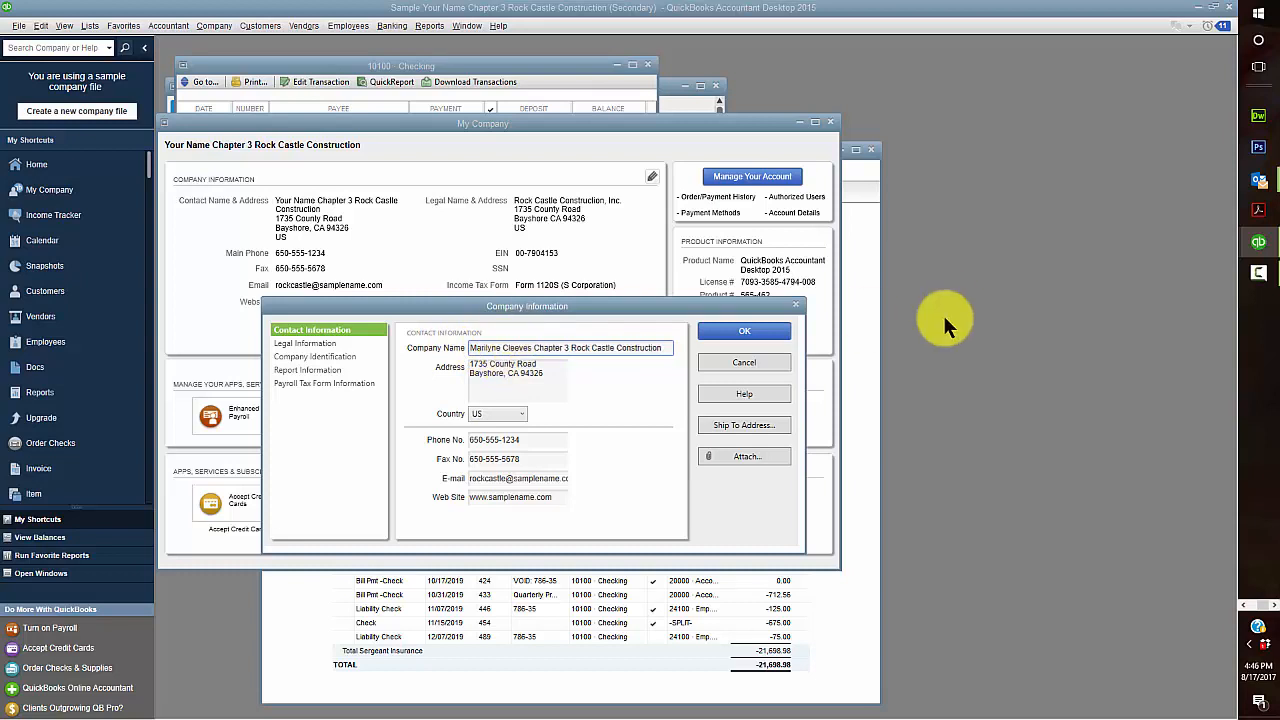
{"action": "left_click", "coordinate": [722, 331]}
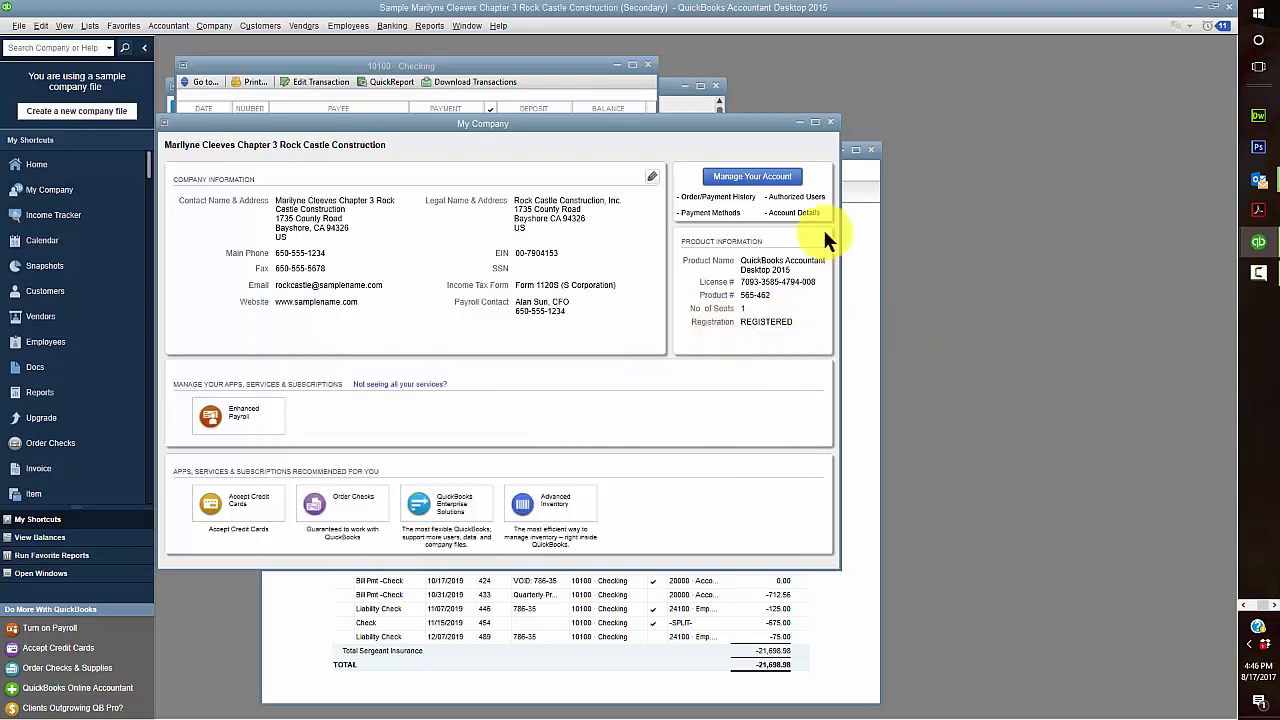
Step: Close My Company, maximize the Sergeant Insurance QuickReport, widen its Split column, and show Excel export options
{"action": "left_click", "coordinate": [830, 122]}
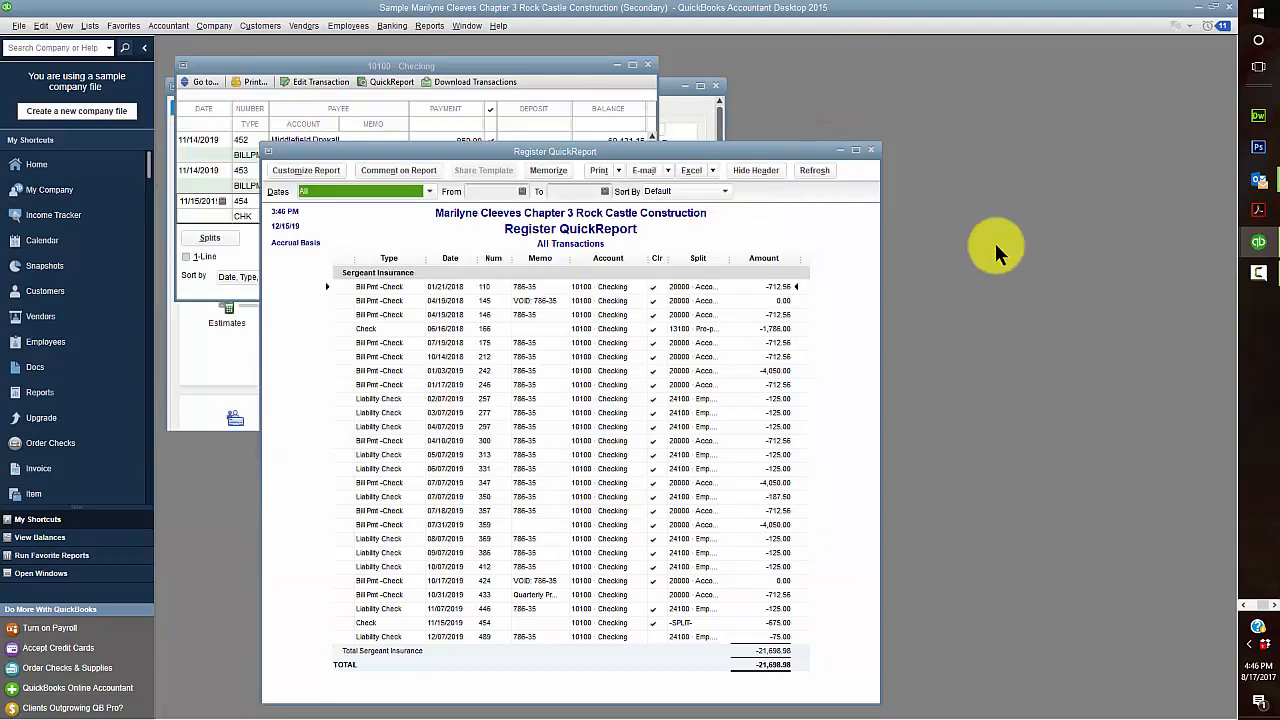
{"action": "left_click", "coordinate": [856, 150]}
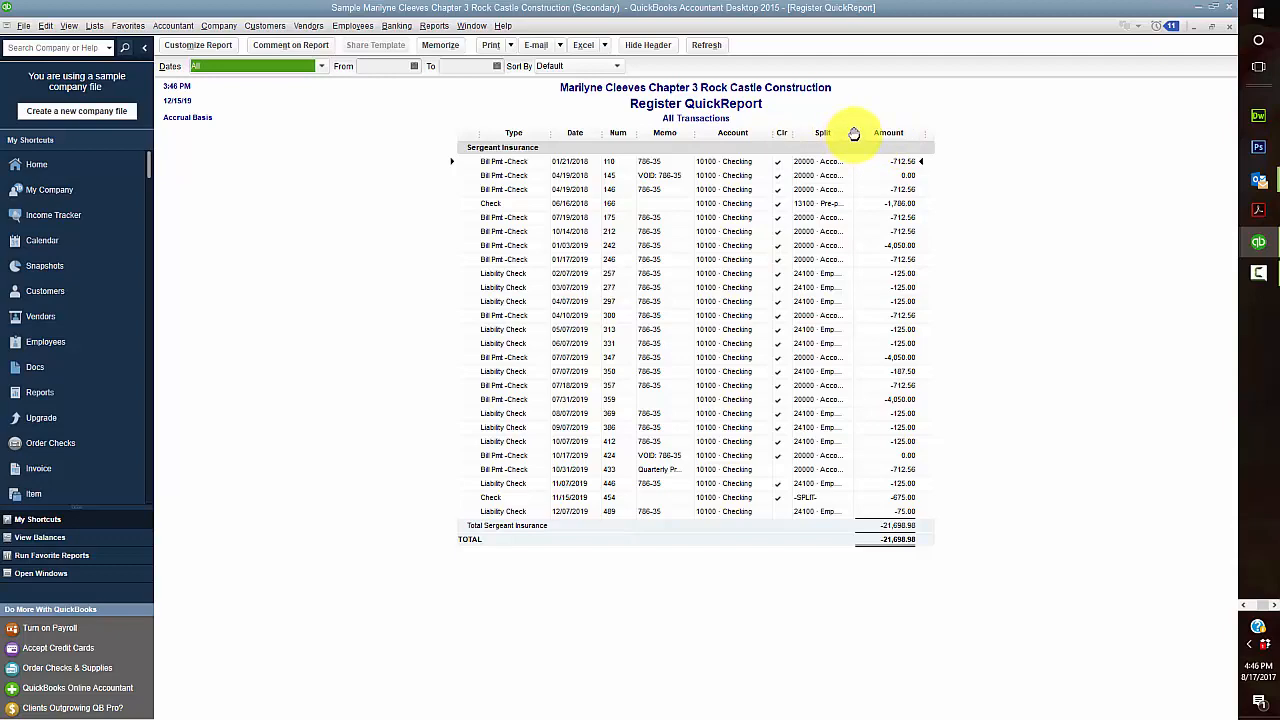
{"action": "left_click_drag", "start_coordinate": [854, 133], "coordinate": [944, 130]}
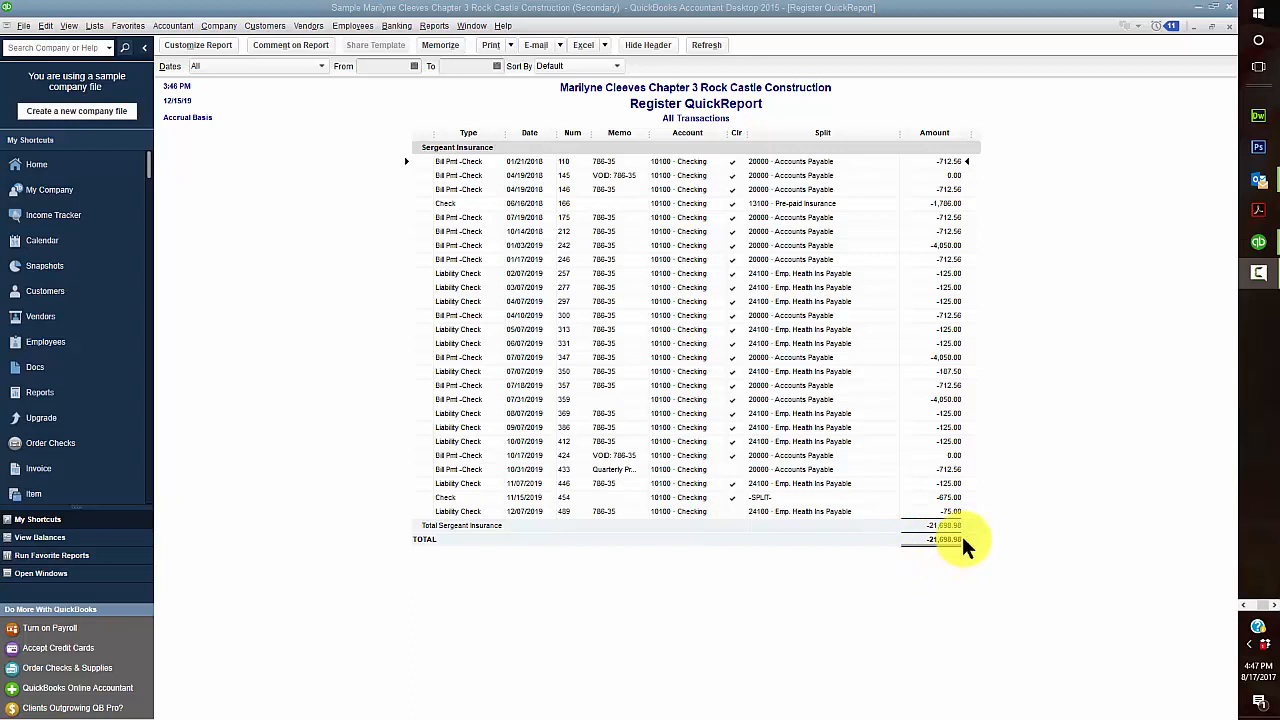
{"action": "left_click", "coordinate": [605, 47]}
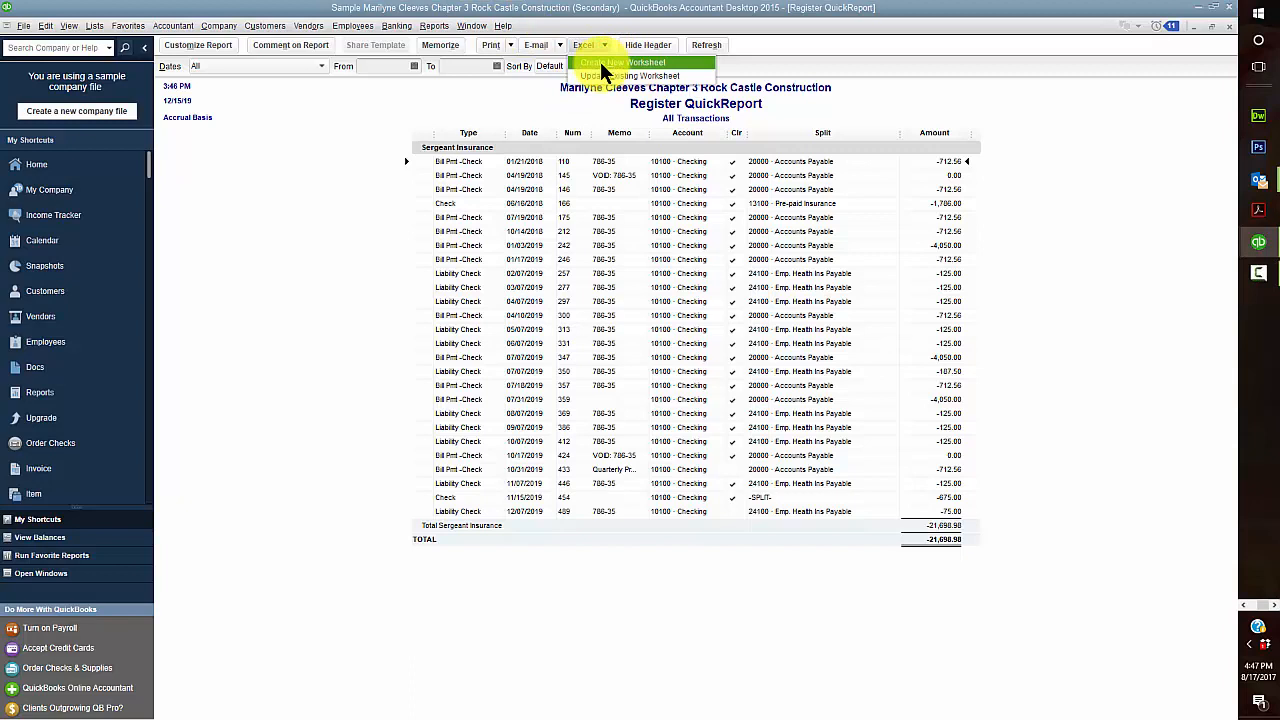
Step: Export the Sergeant Insurance QuickReport to Excel, replacing sheet CH3 REG in u03a1 Reports.xls
{"action": "left_click", "coordinate": [600, 62]}
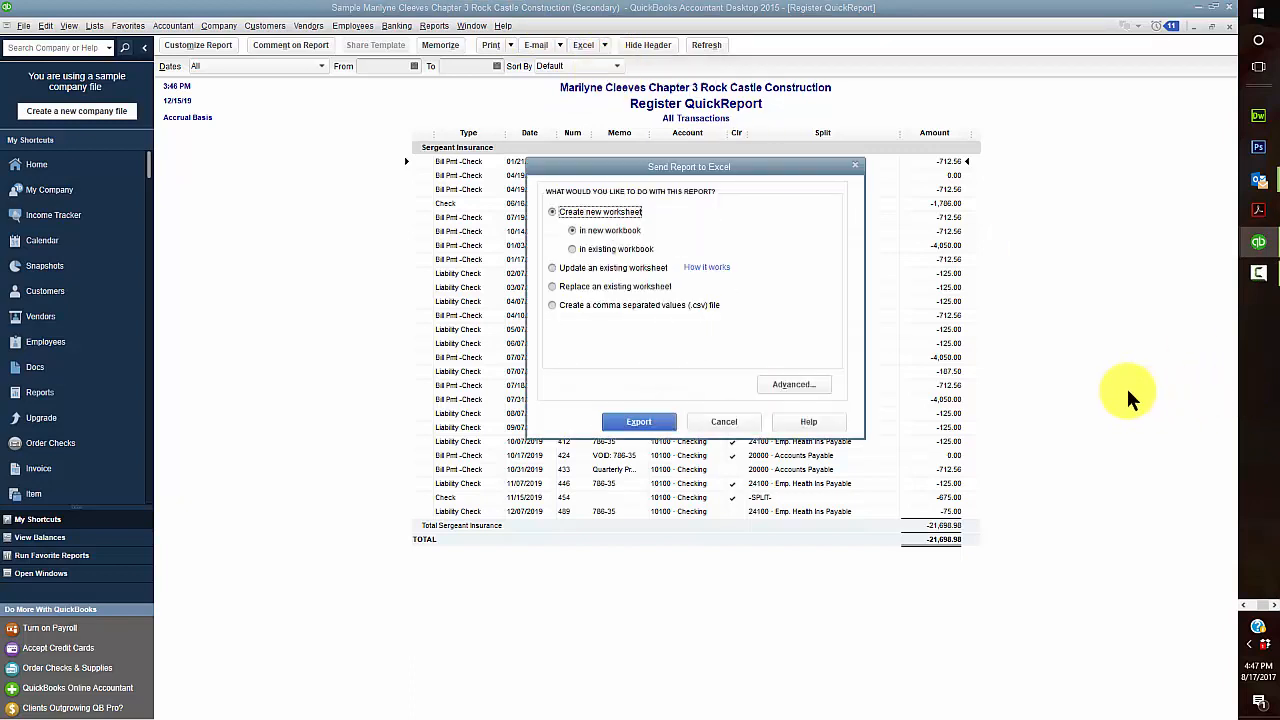
{"action": "left_click", "coordinate": [554, 287]}
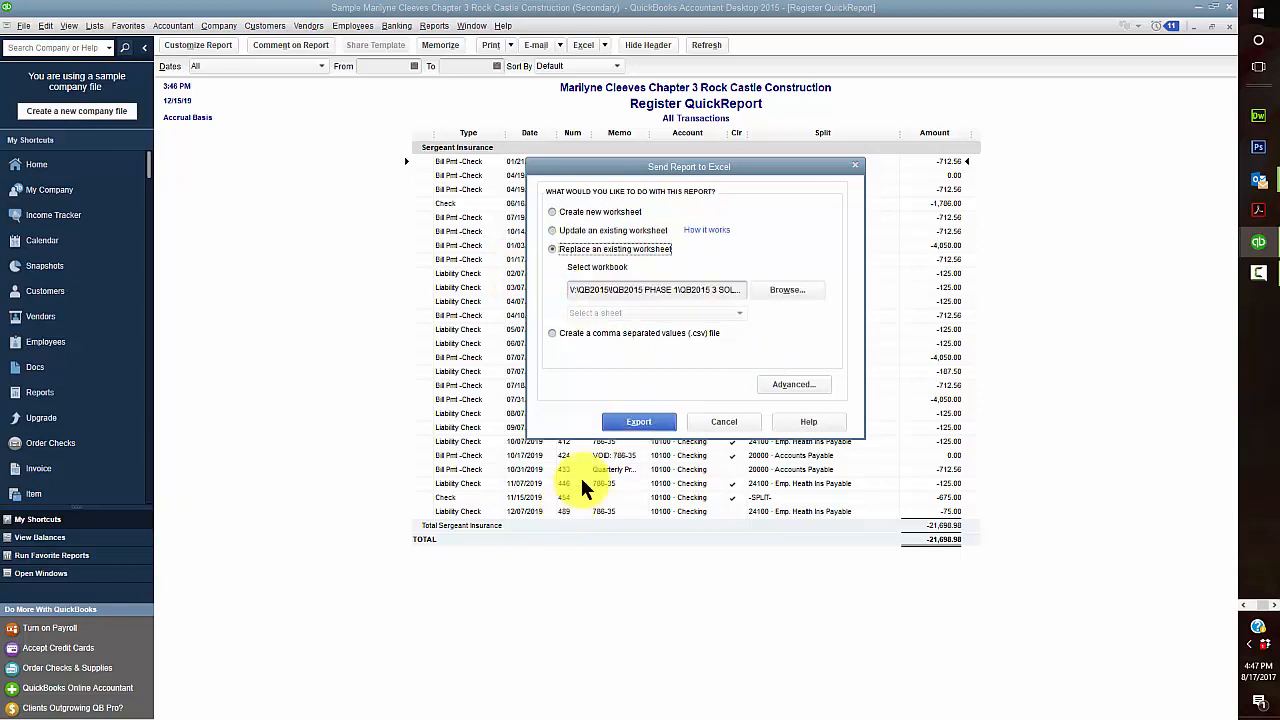
{"action": "left_click", "coordinate": [773, 285]}
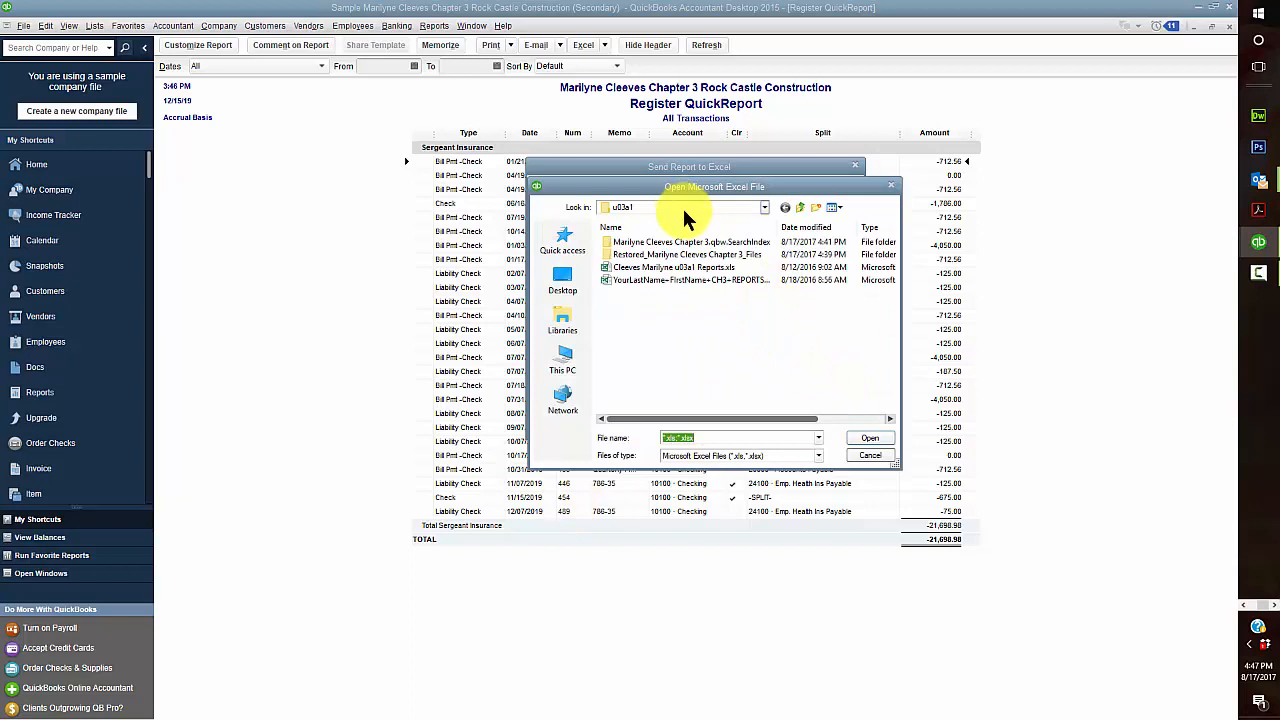
{"action": "left_click", "coordinate": [695, 268]}
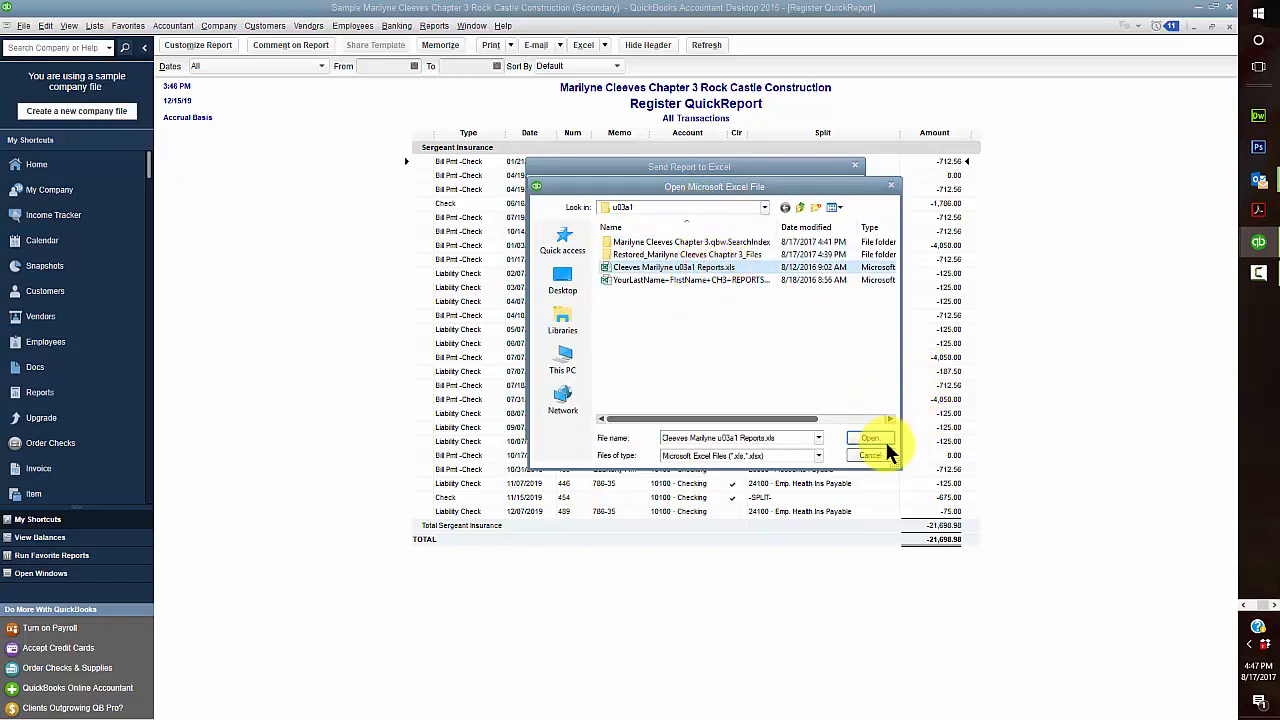
{"action": "left_click", "coordinate": [870, 438]}
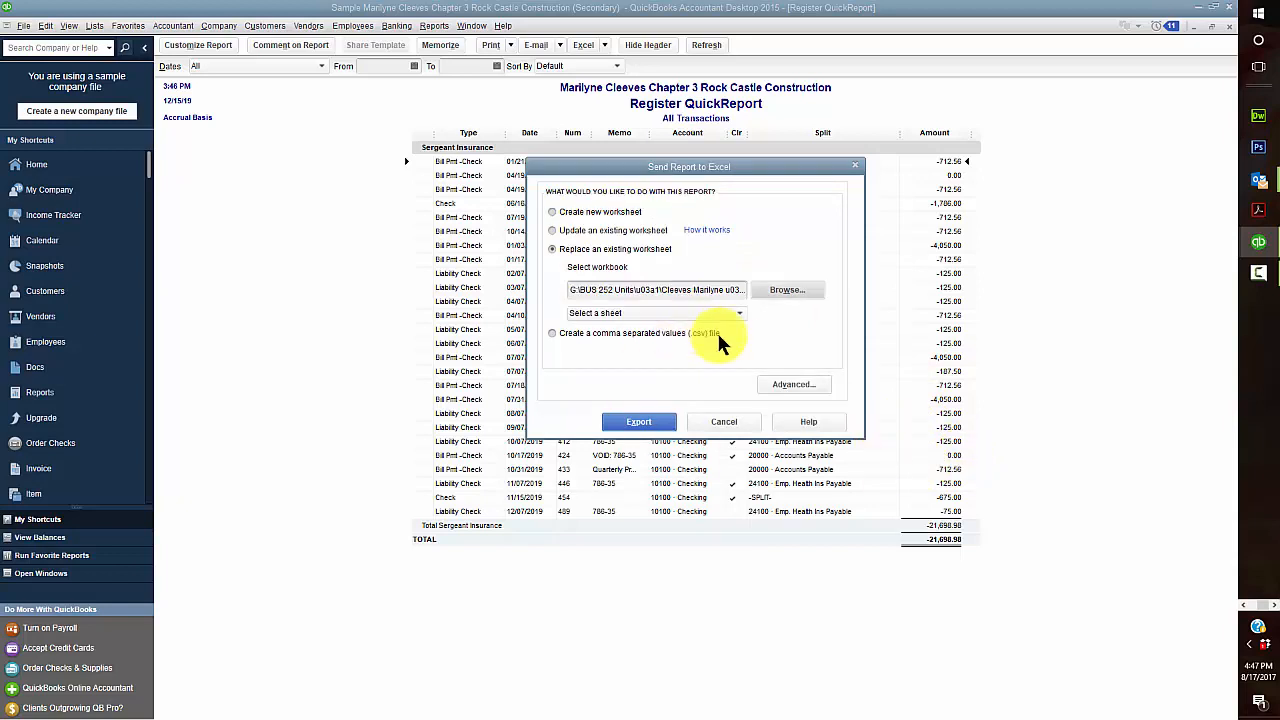
{"action": "left_click", "coordinate": [737, 316]}
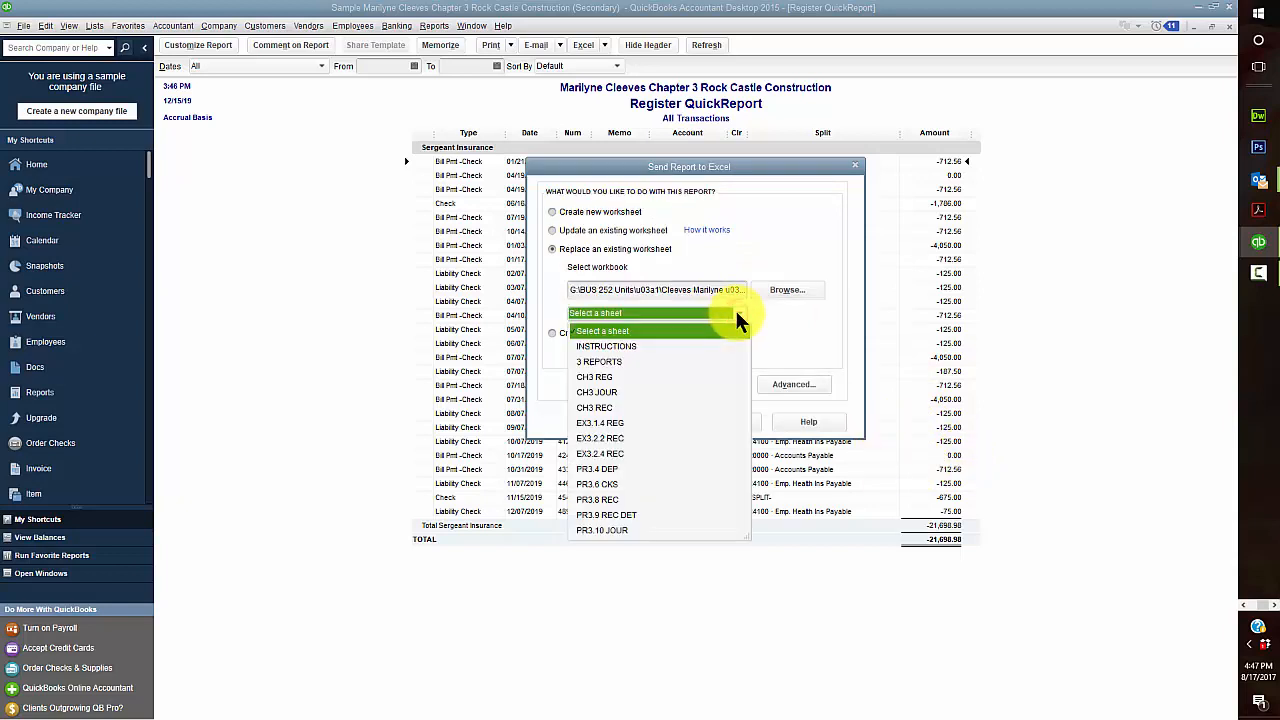
{"action": "left_click", "coordinate": [598, 377]}
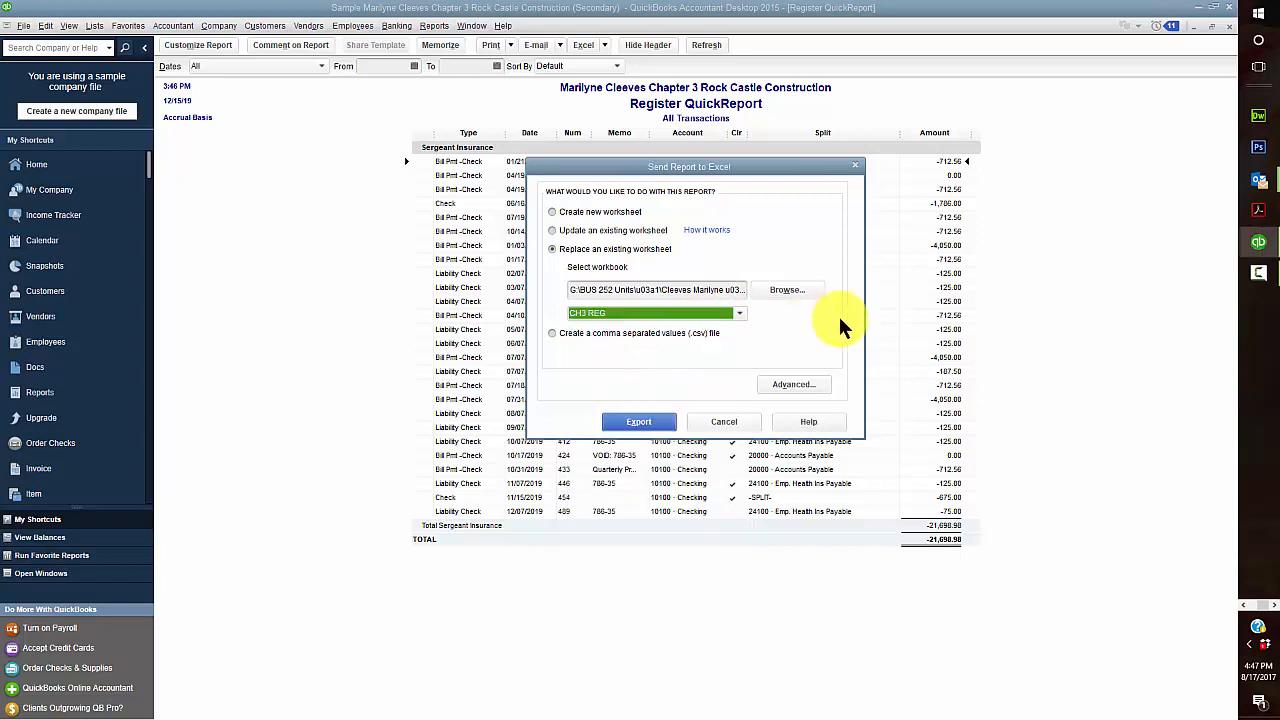
{"action": "left_click", "coordinate": [650, 423]}
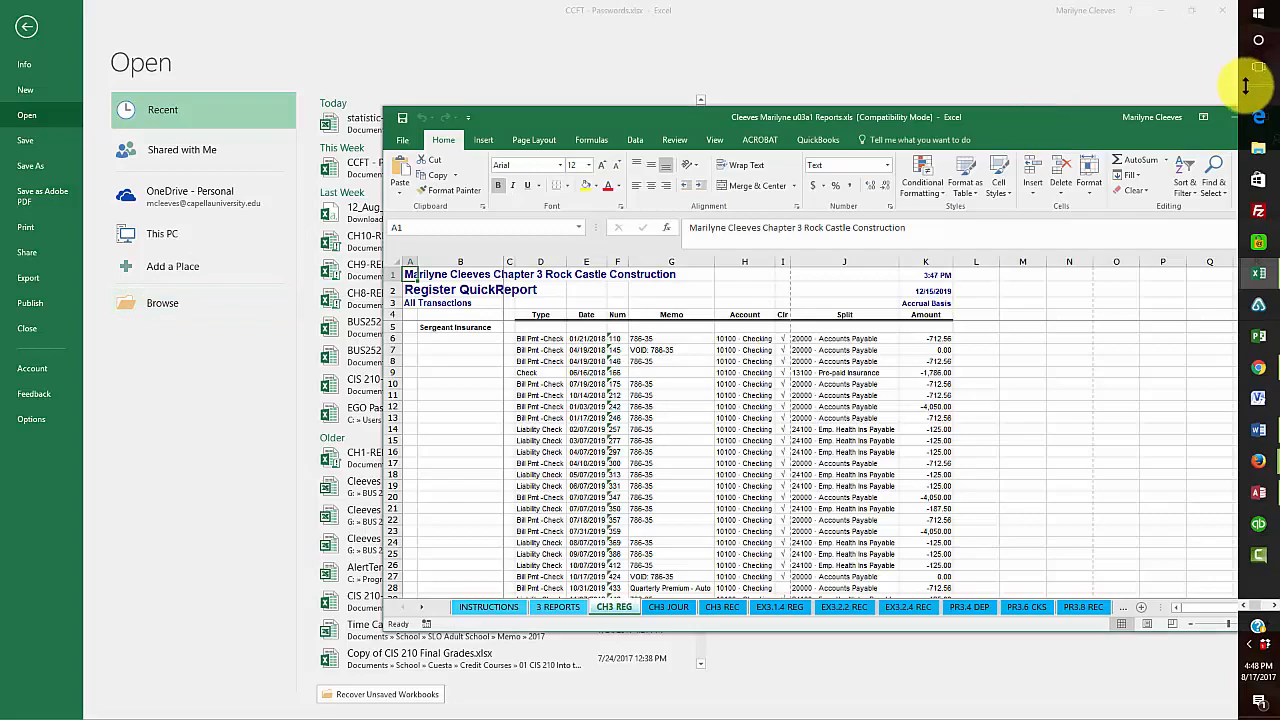
Step: Put an x in B4 beside Check Register QuickReport on the 3 REPORTS sheet and save
{"action": "left_click_drag", "start_coordinate": [860, 120], "coordinate": [556, 30]}
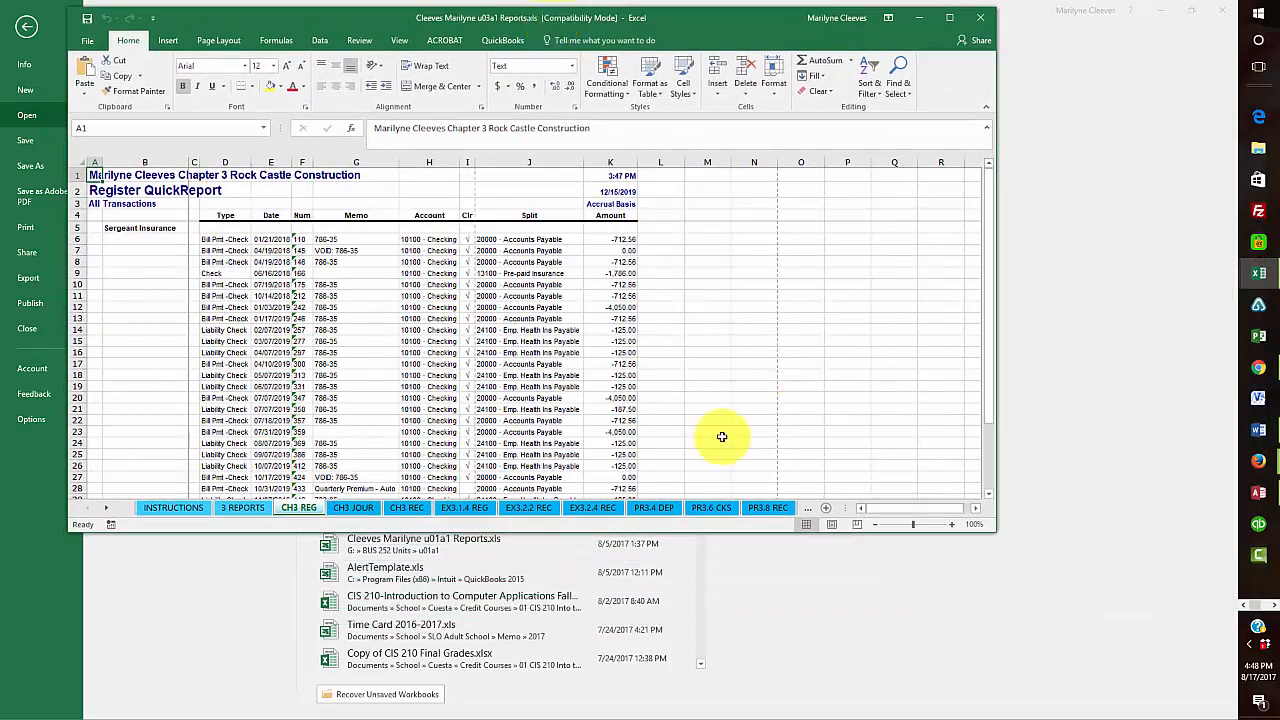
{"action": "scroll", "coordinate": [712, 382], "scroll_direction": "up", "scroll_amount": 4}
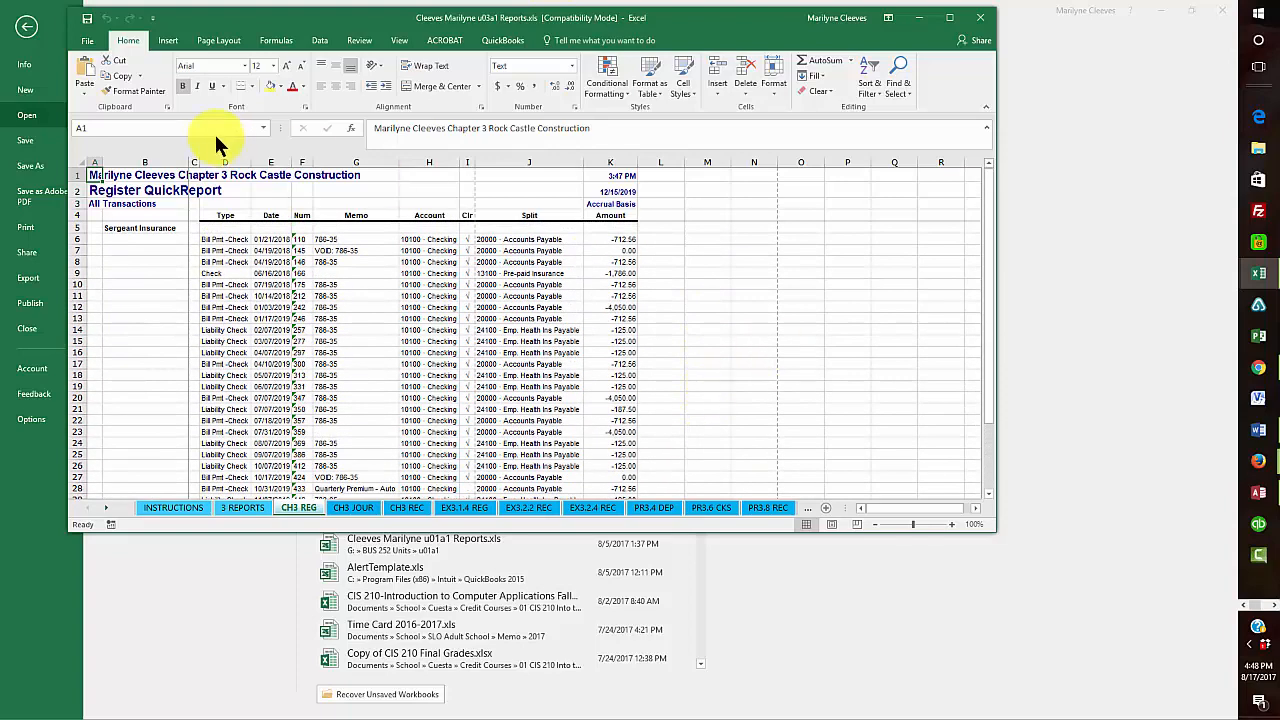
{"action": "left_click", "coordinate": [228, 510]}
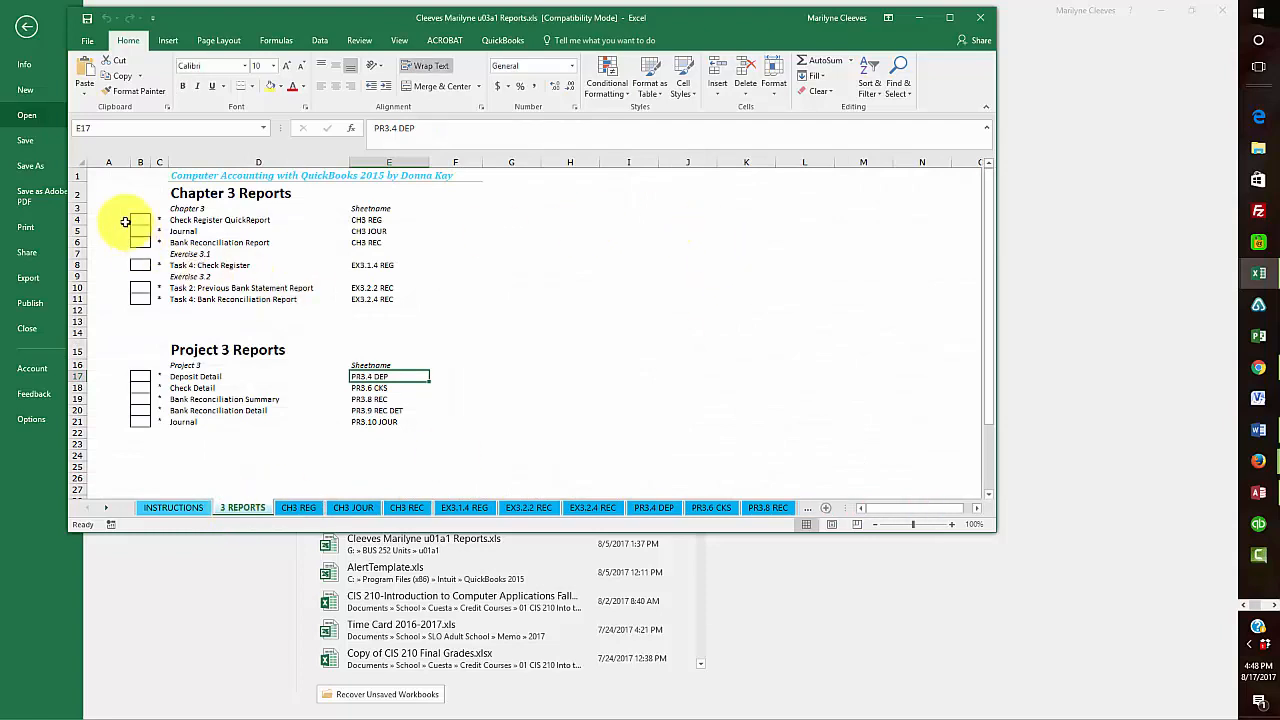
{"action": "left_click", "coordinate": [139, 219]}
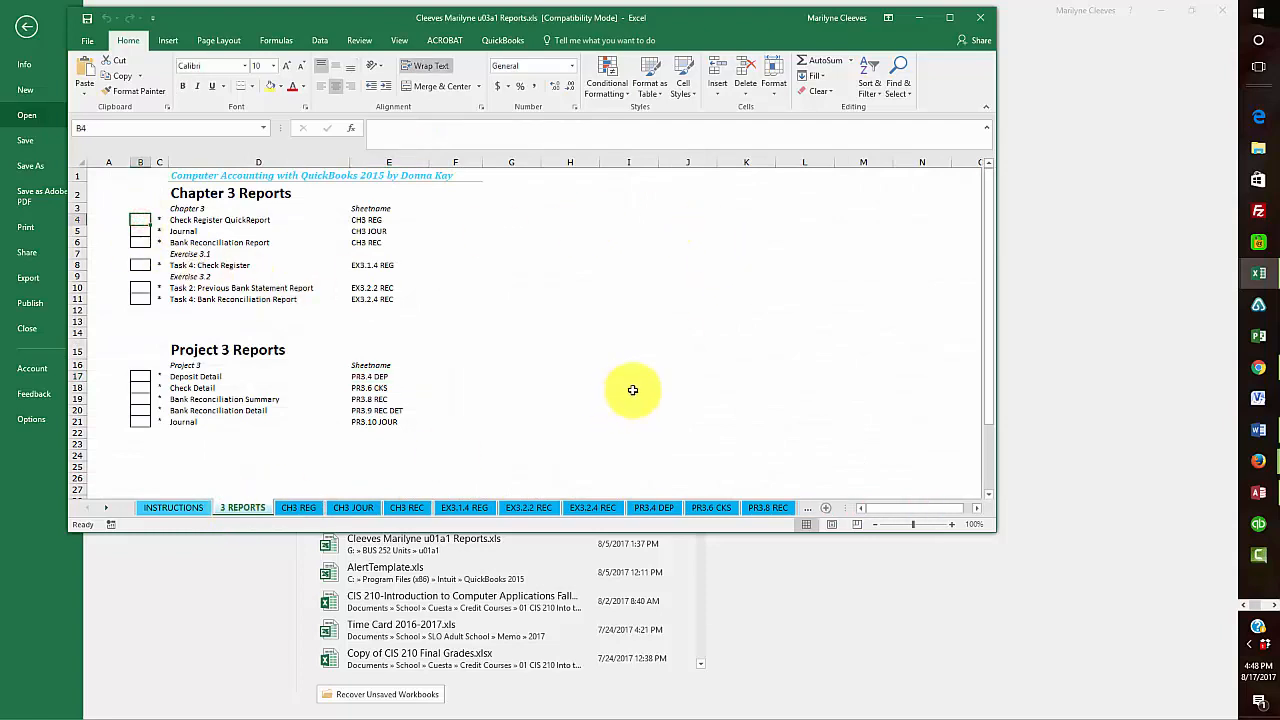
{"action": "type", "text": "x"}
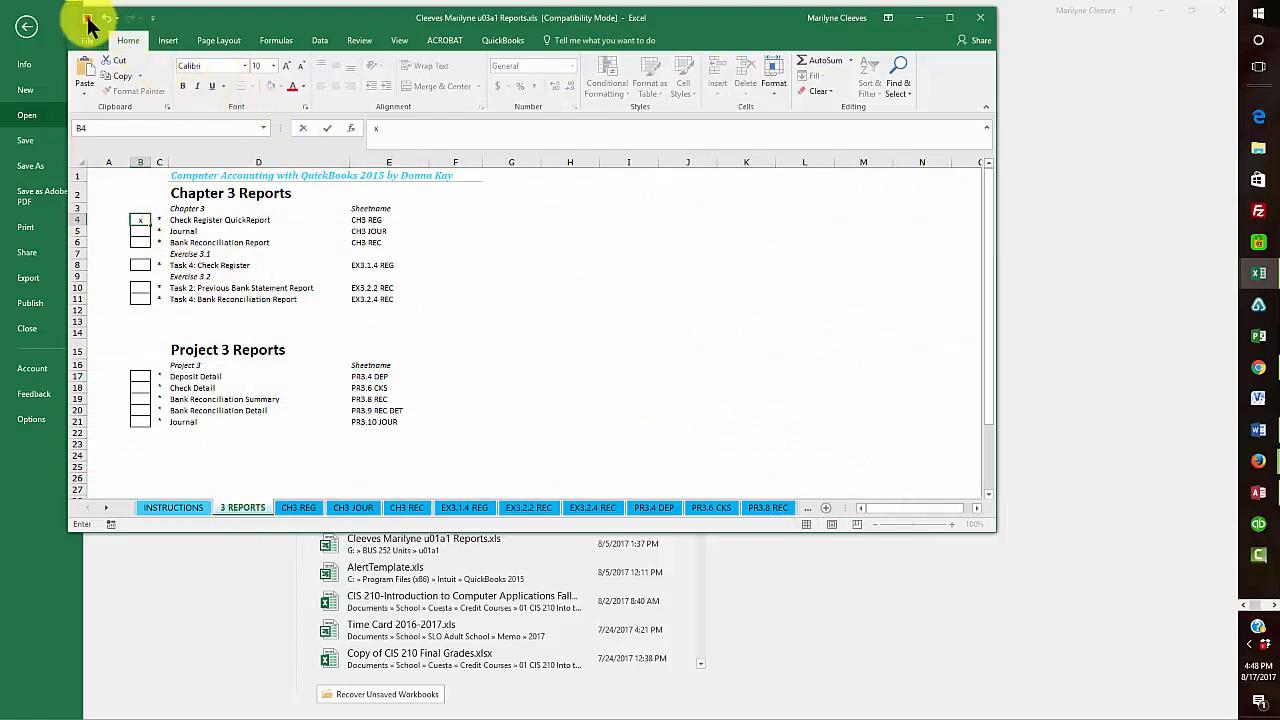
{"action": "left_click", "coordinate": [88, 22]}
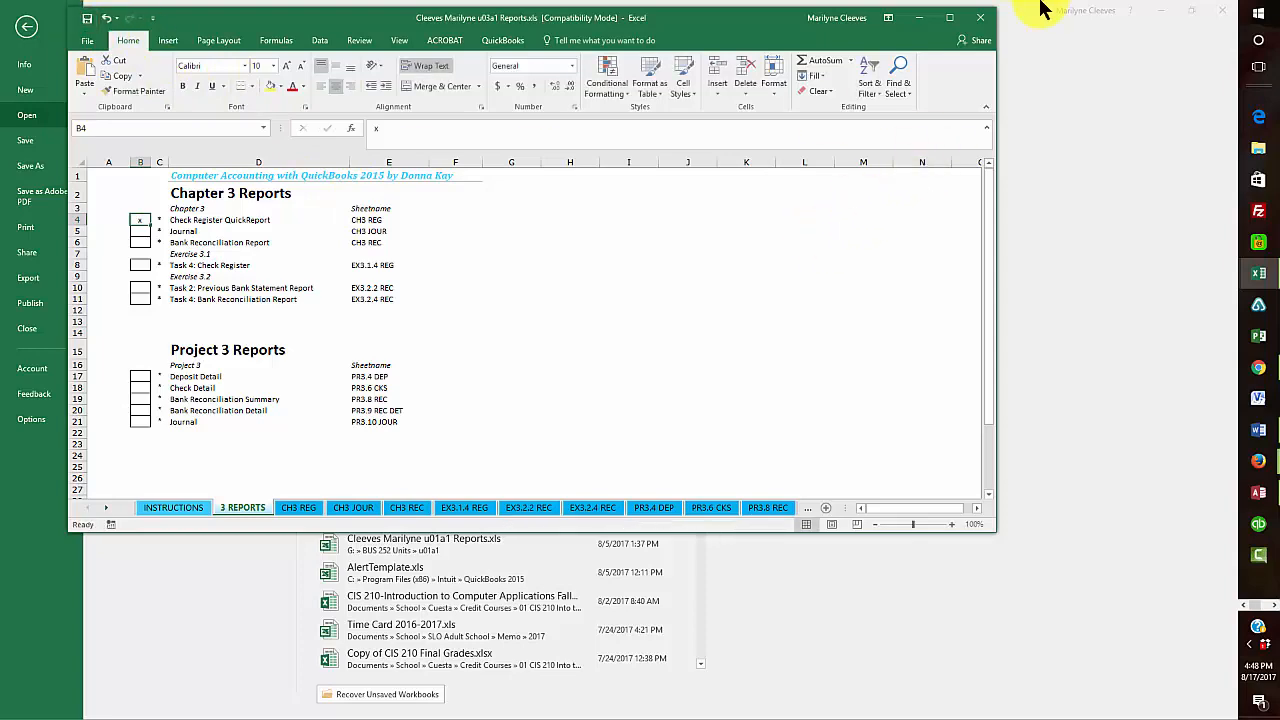
Step: Close the workbook and Excel, dismissing the Document Recovery prompt
{"action": "left_click", "coordinate": [982, 22]}
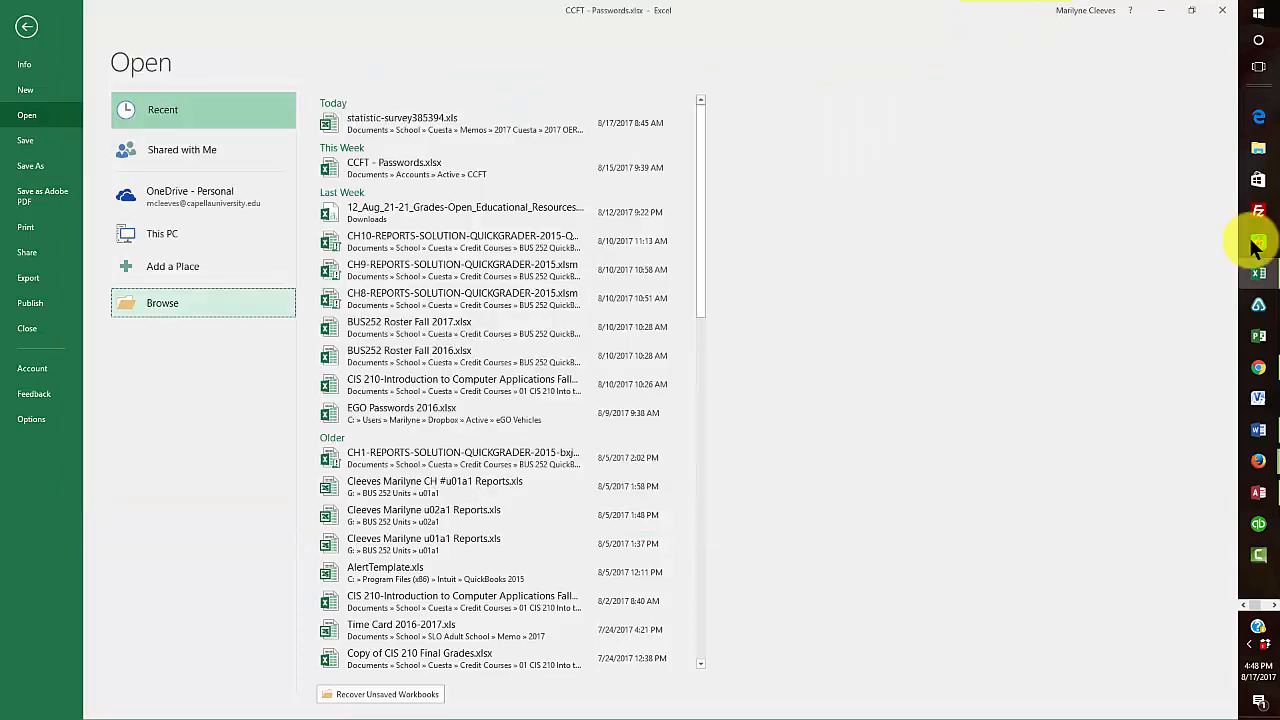
{"action": "left_click", "coordinate": [1226, 12]}
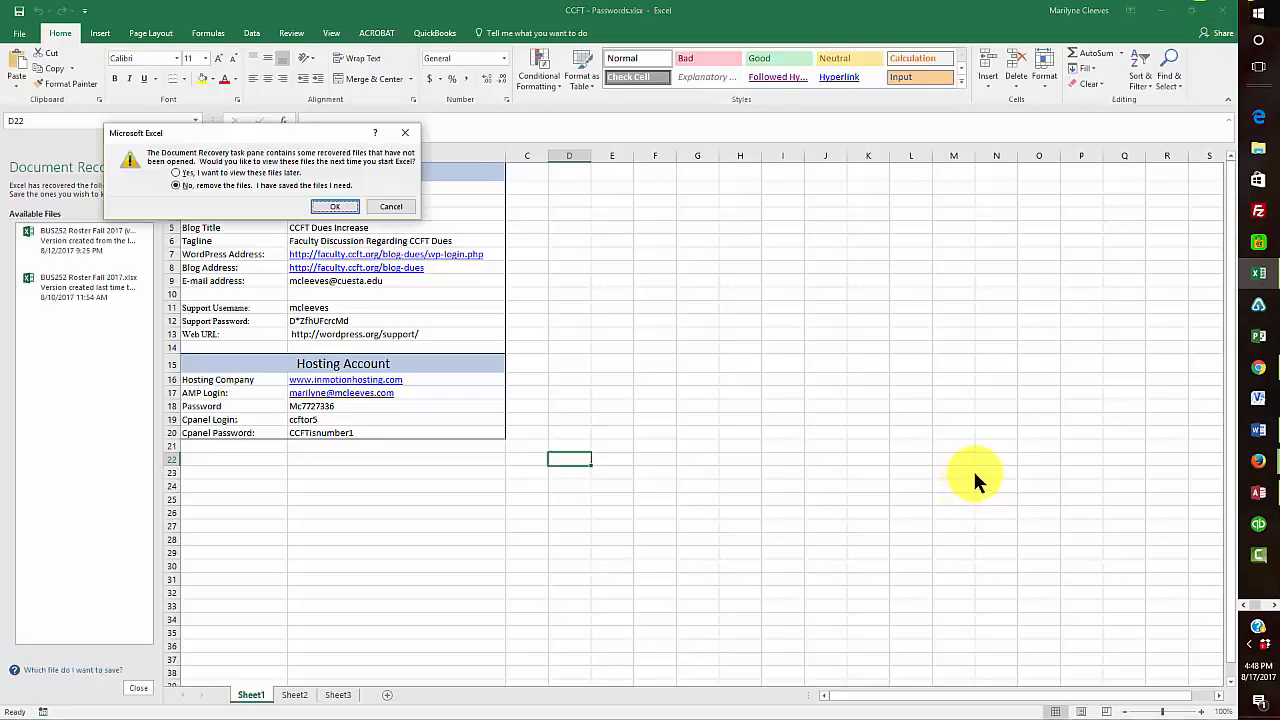
{"action": "left_click", "coordinate": [393, 210]}
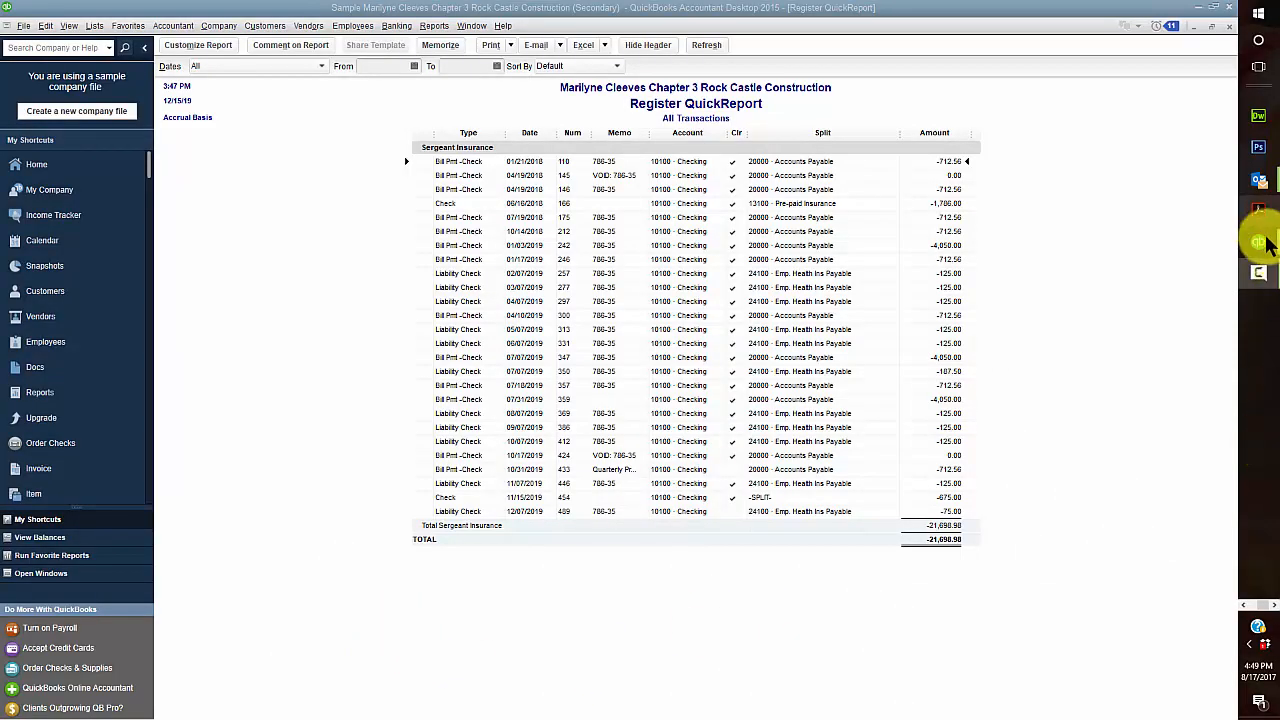
Step: Start Record Deposits from the Home page, skipping all pending customer payments
{"action": "left_click", "coordinate": [33, 165]}
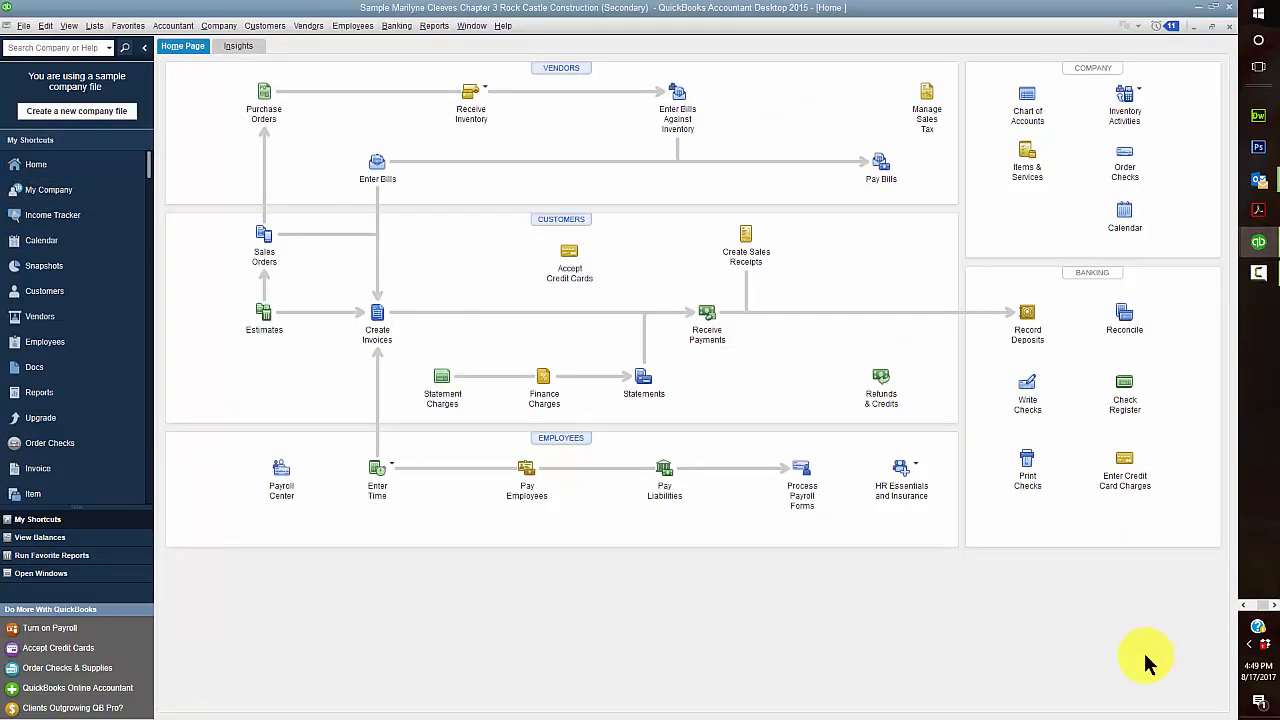
{"action": "left_click", "coordinate": [1027, 319]}
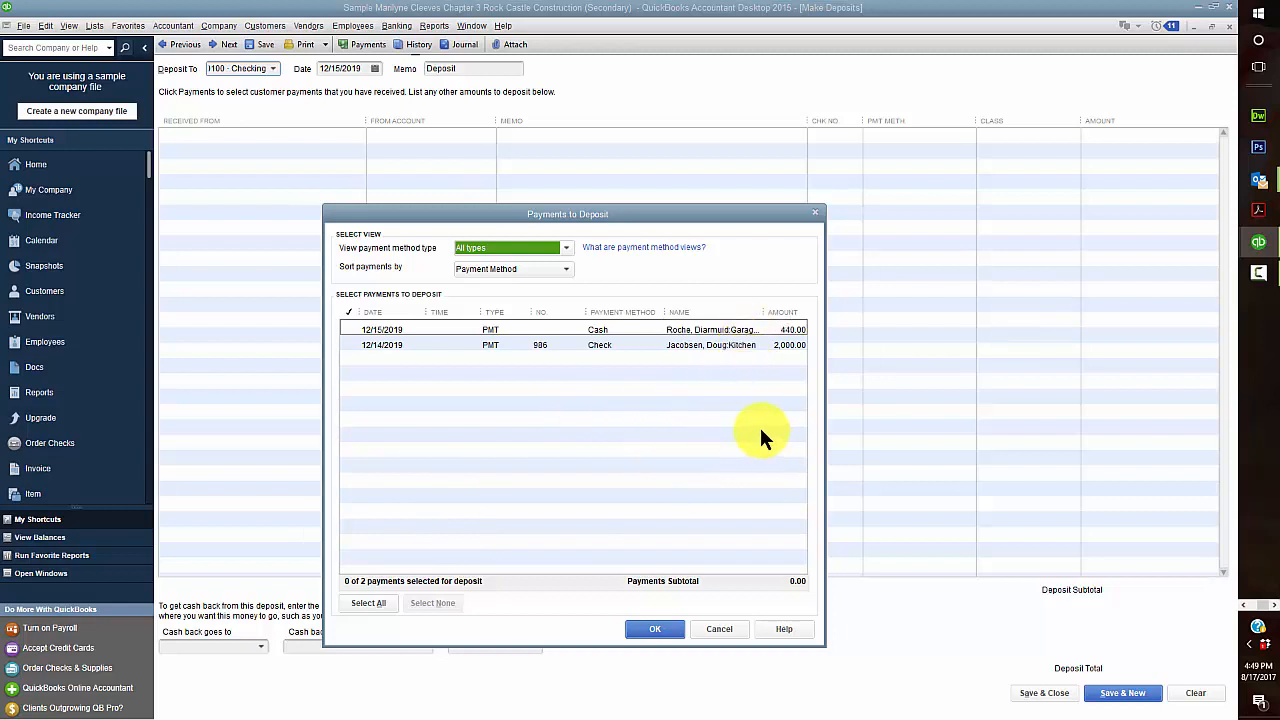
{"action": "left_click", "coordinate": [711, 628]}
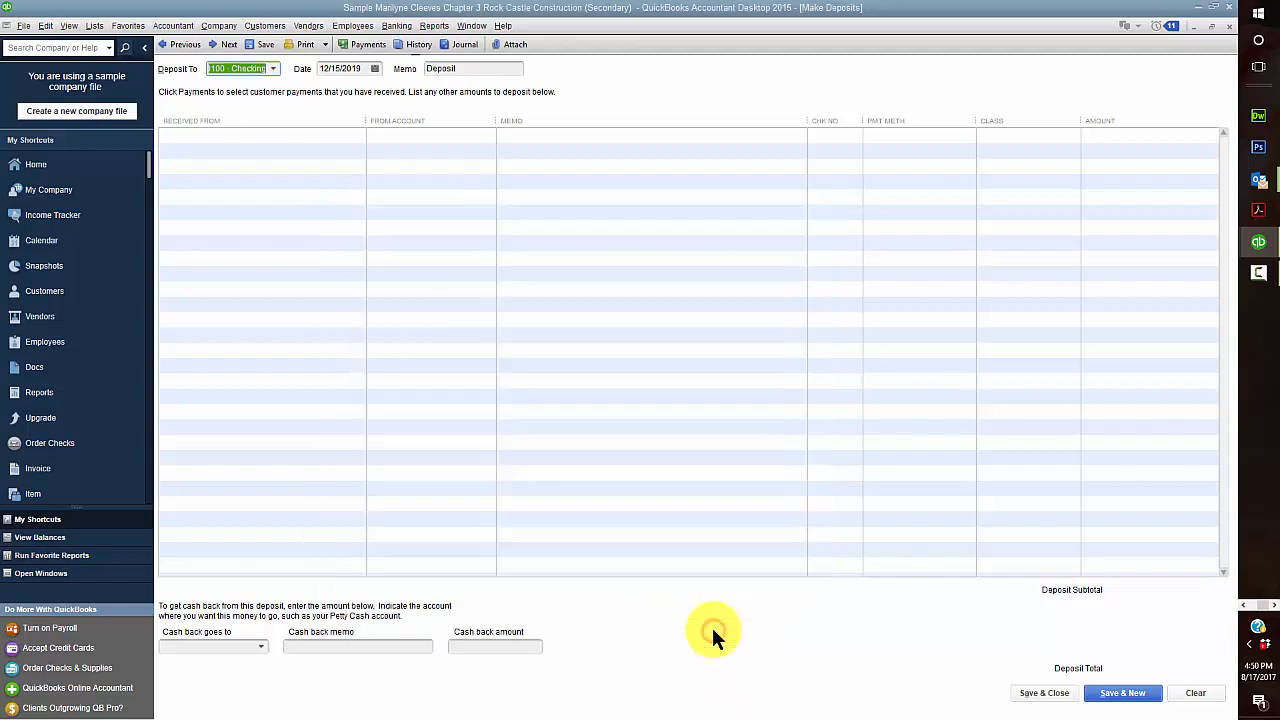
Step: Enter Rock Castle as Received From, quick-adding it as an Other name
{"action": "left_click", "coordinate": [274, 137]}
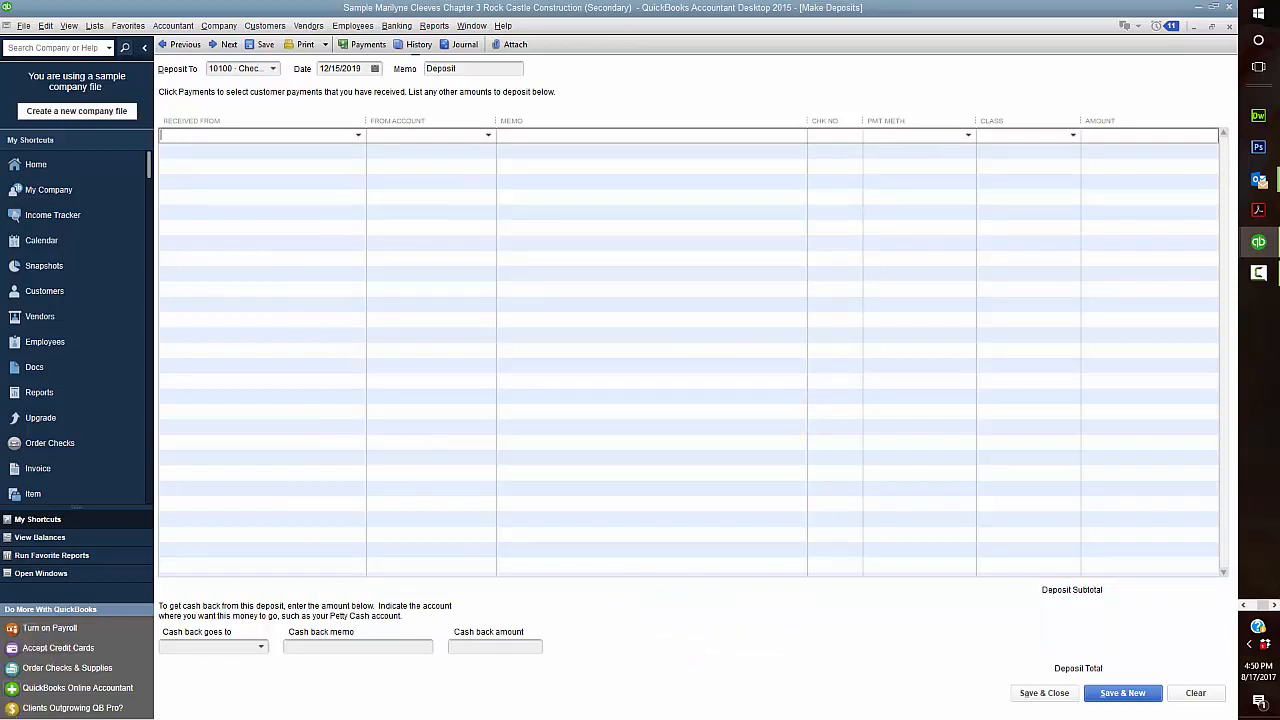
{"action": "left_click", "coordinate": [232, 132]}
{"action": "type", "text": "Rock Castle"}
{"action": "left_click", "coordinate": [386, 133]}
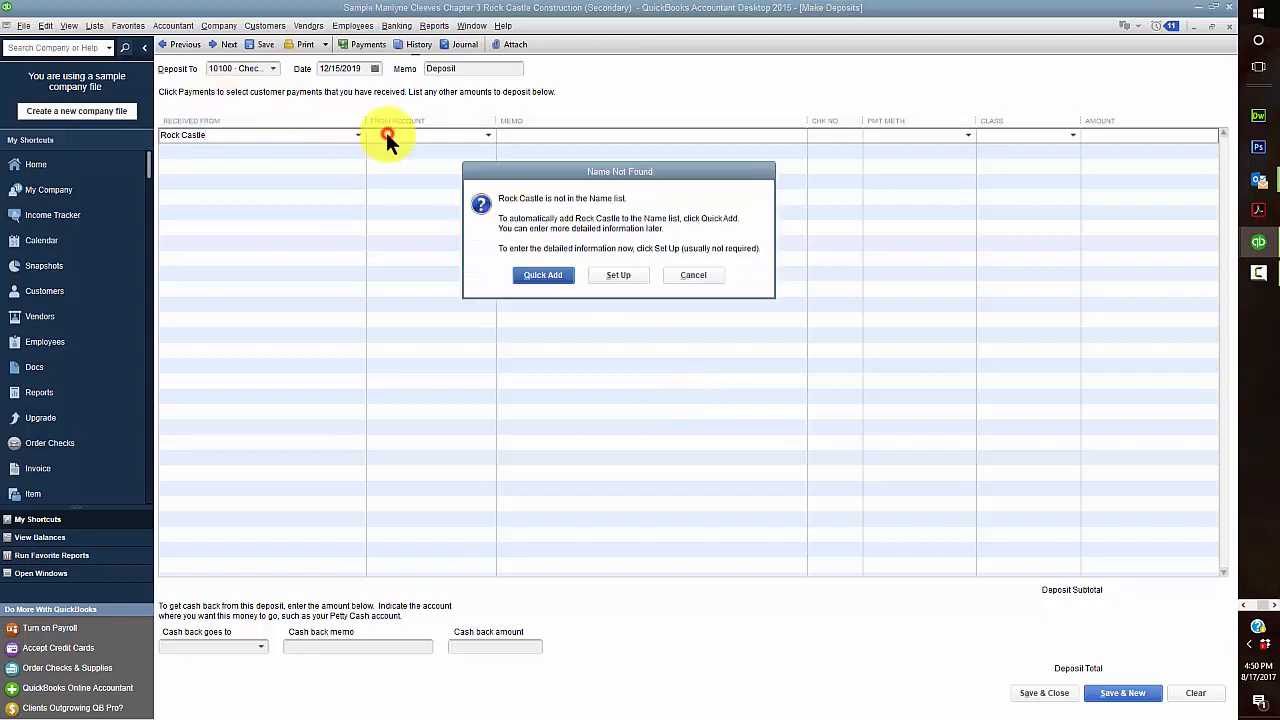
{"action": "left_click", "coordinate": [553, 275]}
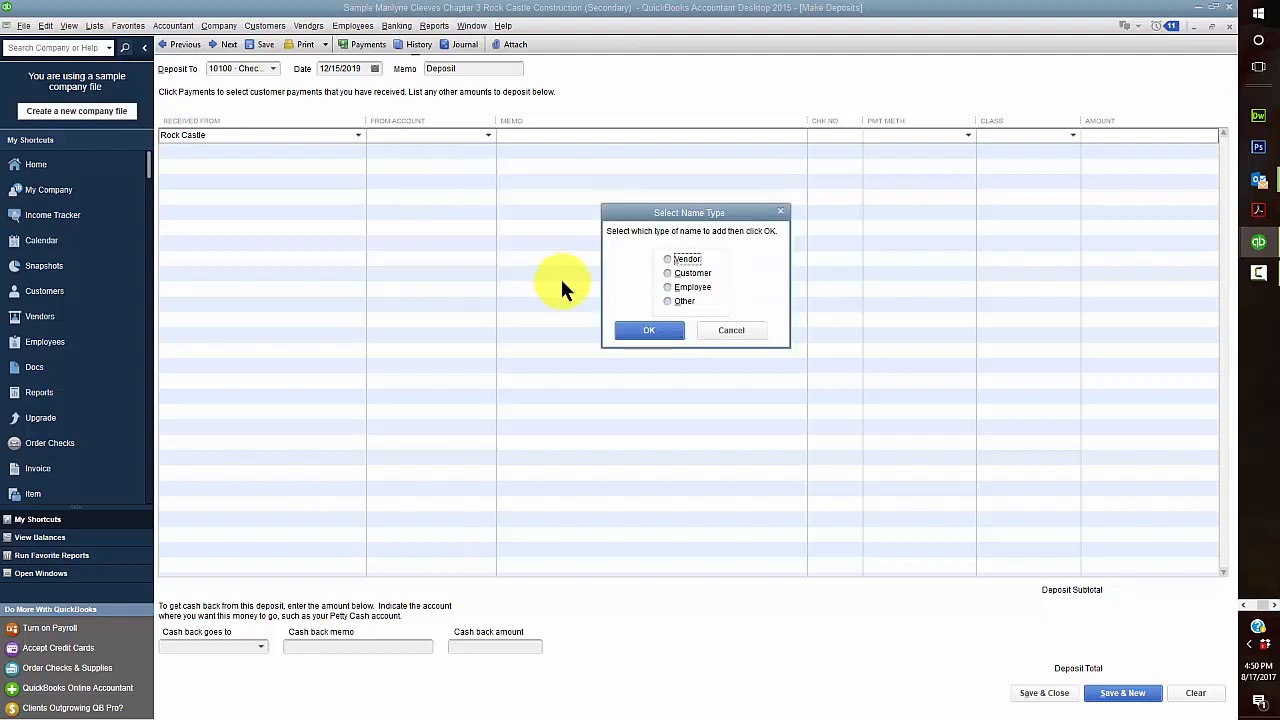
{"action": "left_click", "coordinate": [674, 302]}
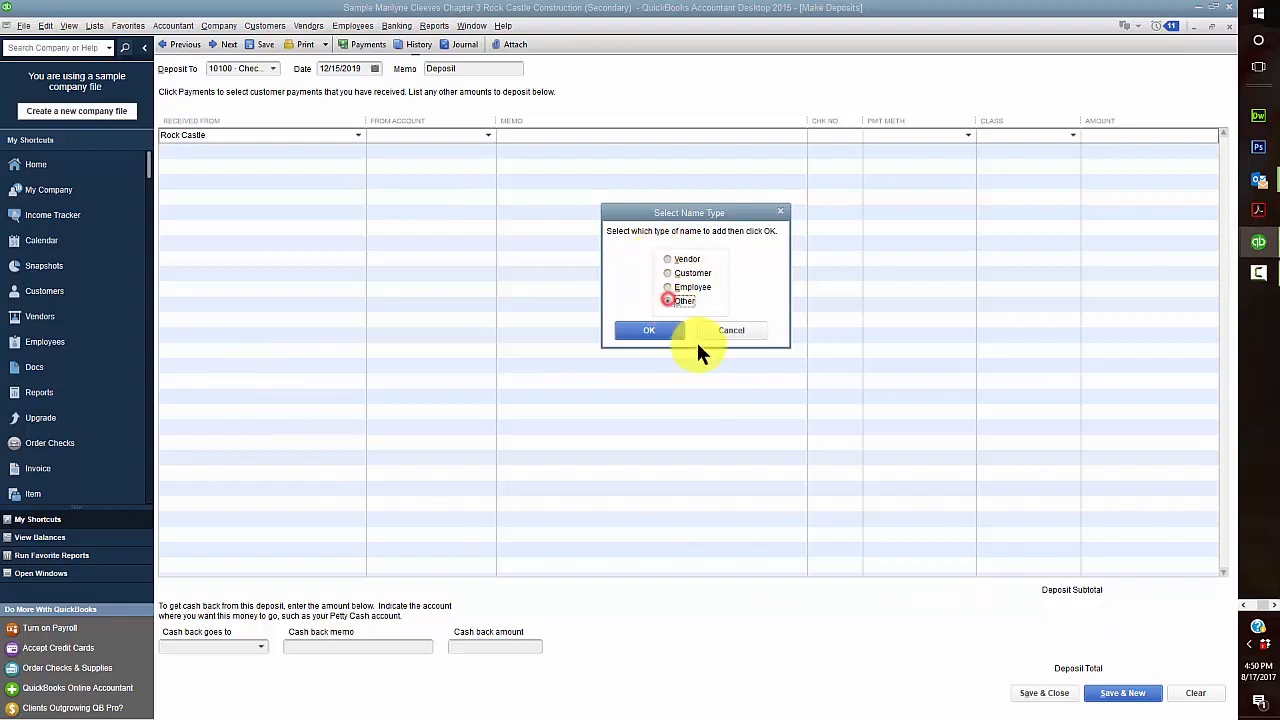
{"action": "left_click", "coordinate": [642, 326]}
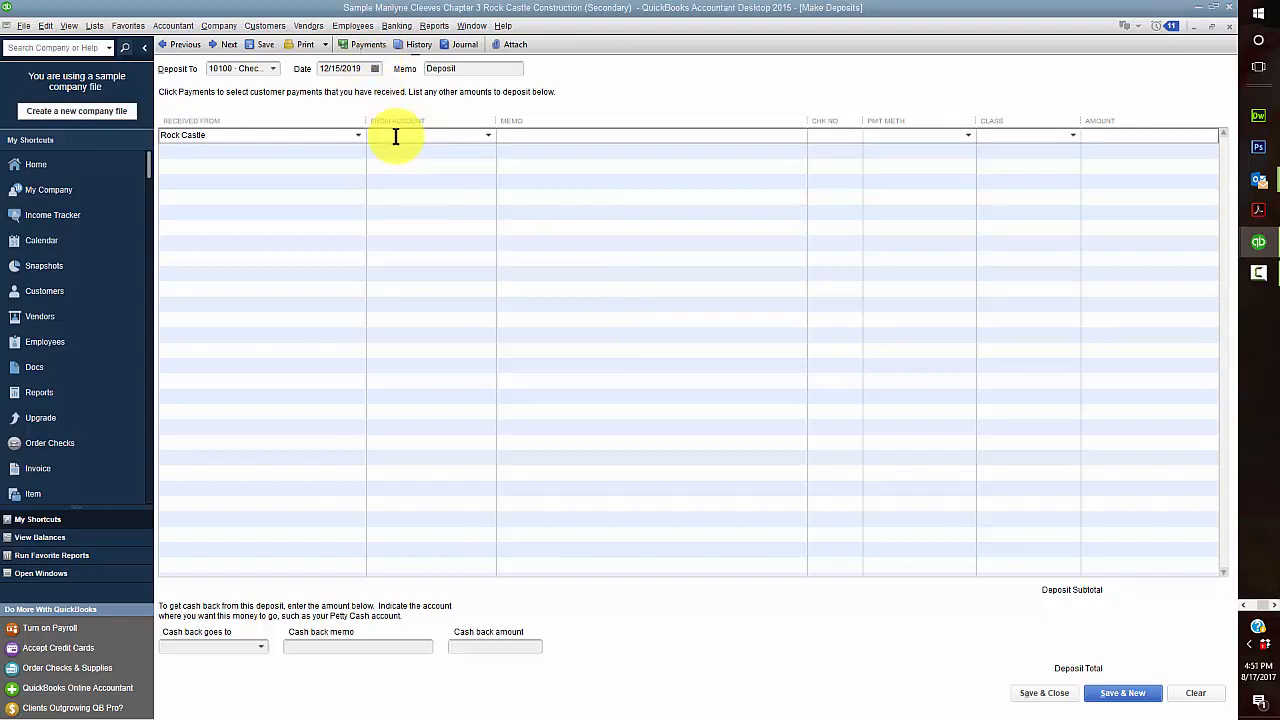
Step: Set From Account to 30100 Capital Stock, memo Investment and check number 555
{"action": "left_click", "coordinate": [487, 135]}
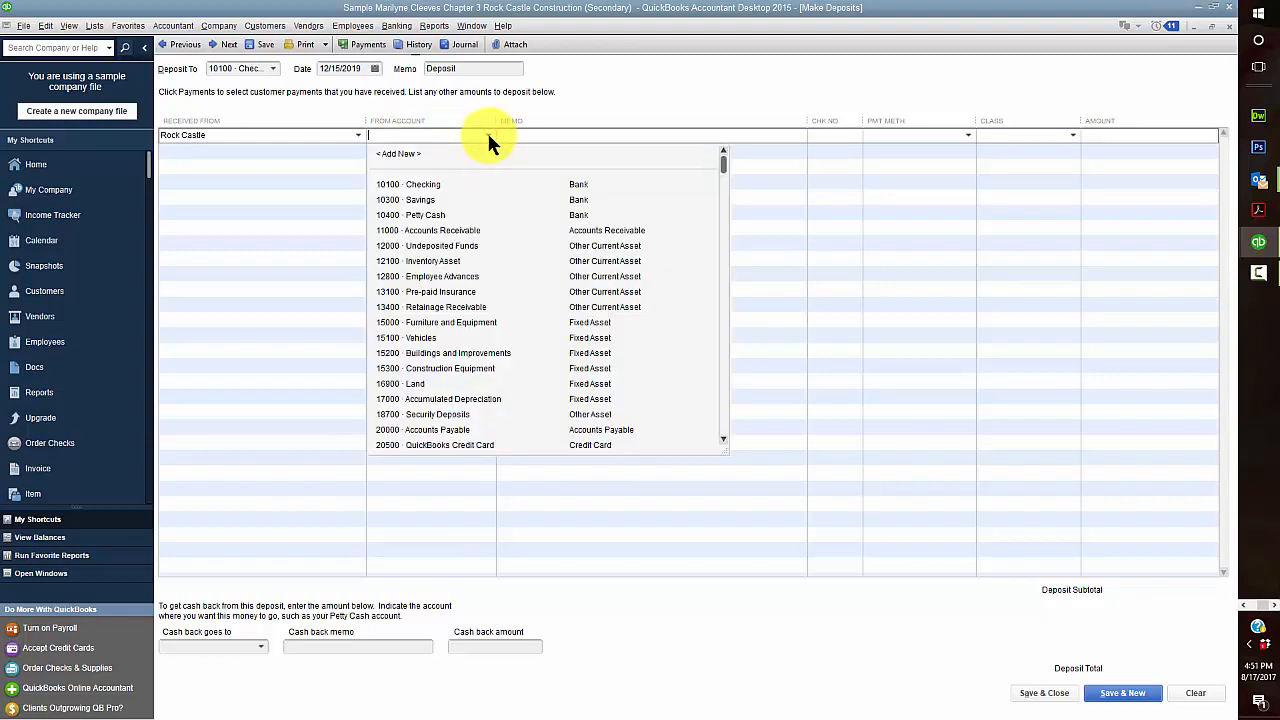
{"action": "scroll", "coordinate": [458, 308], "scroll_direction": "down", "scroll_amount": 3}
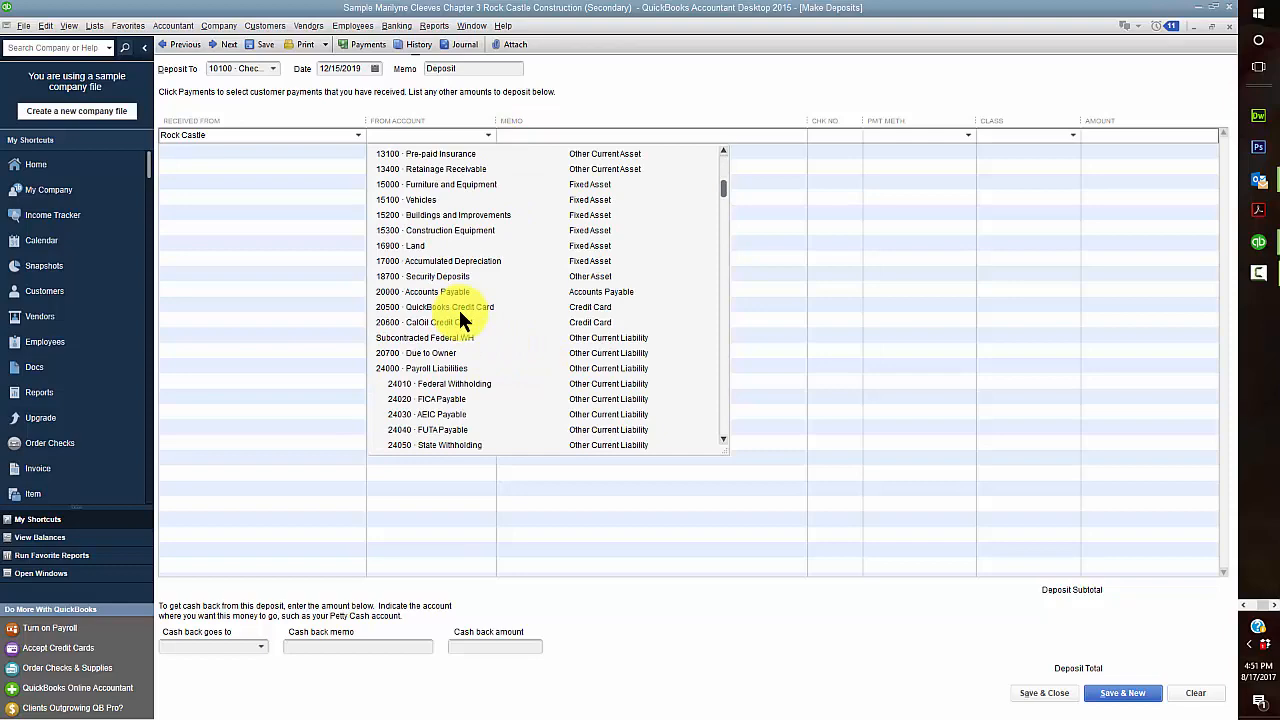
{"action": "scroll", "coordinate": [503, 314], "scroll_direction": "down", "scroll_amount": 7}
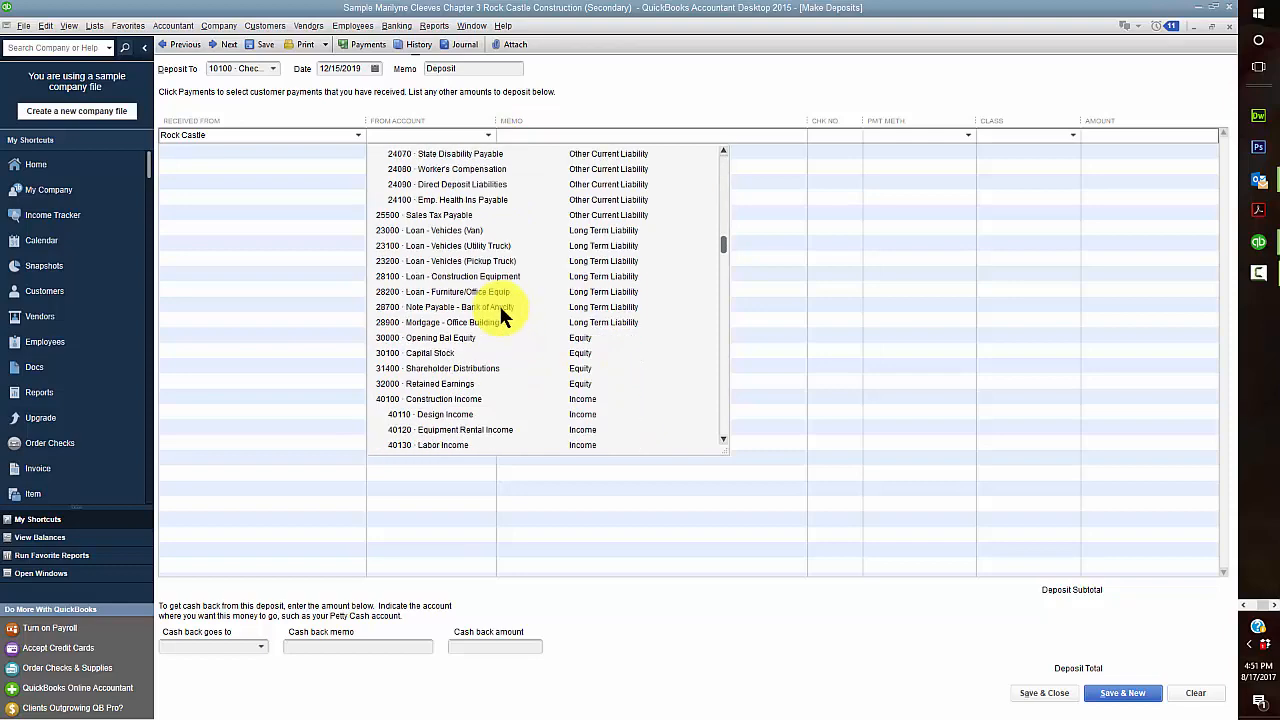
{"action": "left_click", "coordinate": [421, 351]}
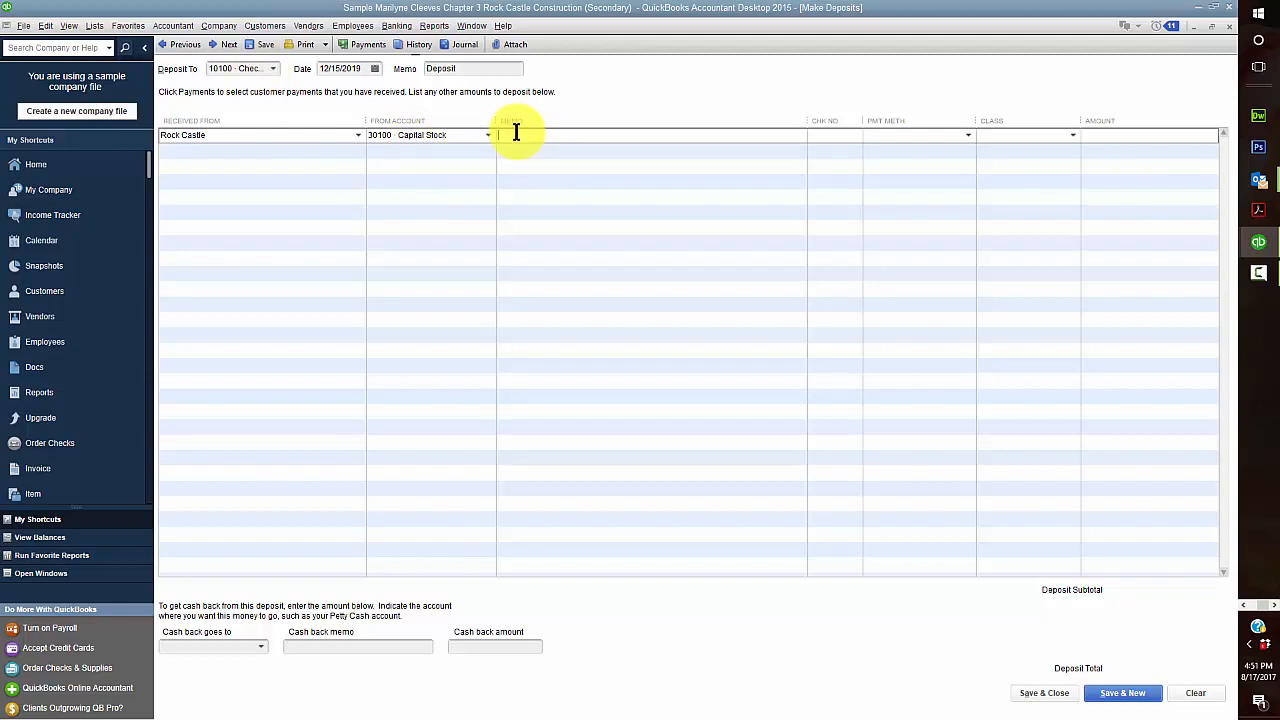
{"action": "type", "text": "Investment"}
{"action": "left_click", "coordinate": [820, 135]}
{"action": "type", "text": "555"}
Step: Set payment method Check and amount 72000, then Save & New
{"action": "left_click", "coordinate": [908, 131]}
{"action": "left_click", "coordinate": [968, 136]}
{"action": "left_click", "coordinate": [884, 199]}
{"action": "left_click", "coordinate": [1140, 134]}
{"action": "type", "text": "72000"}
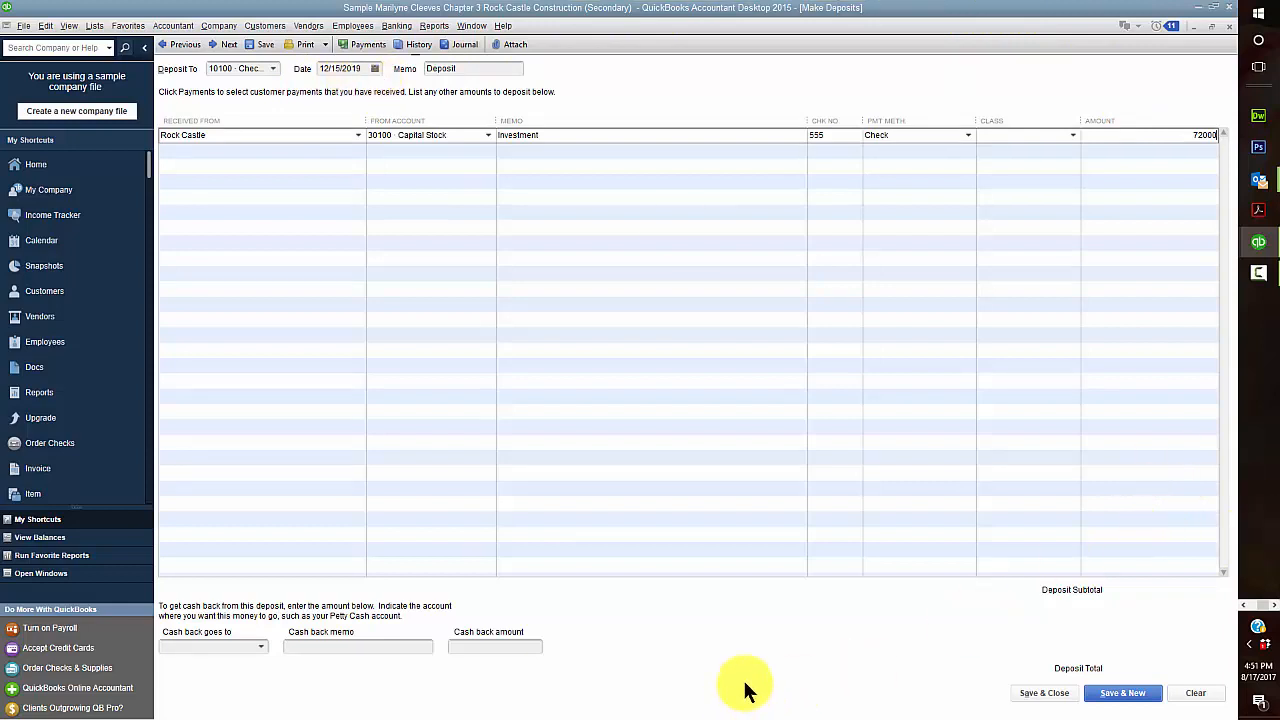
{"action": "left_click", "coordinate": [1120, 696]}
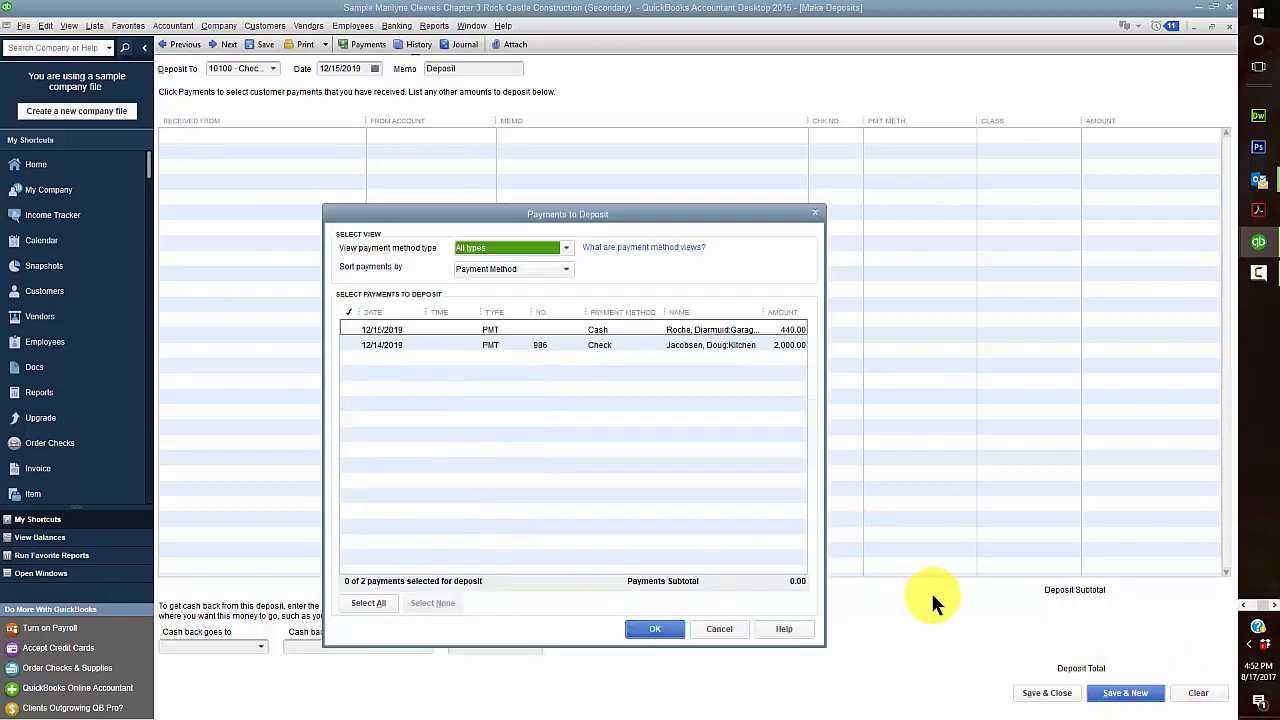
Step: Cancel the Payments to Deposit prompt and bring up the Window menu
{"action": "left_click", "coordinate": [712, 629]}
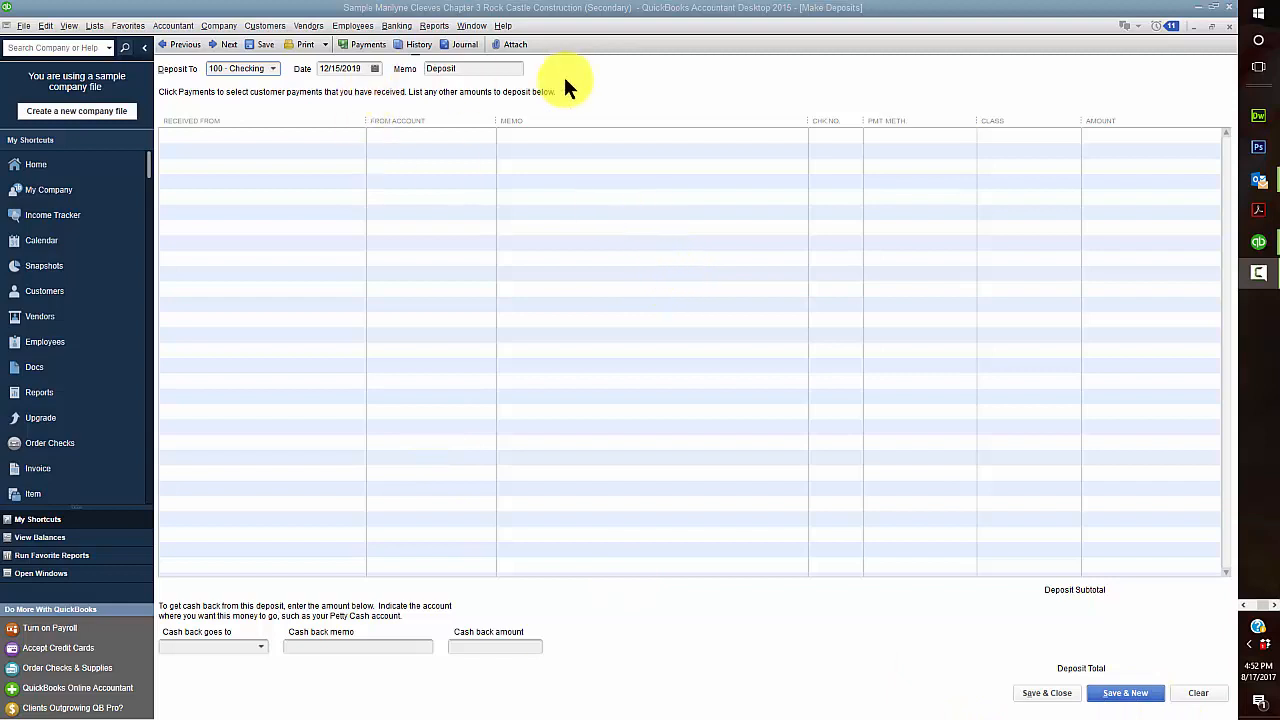
{"action": "left_click", "coordinate": [471, 26]}
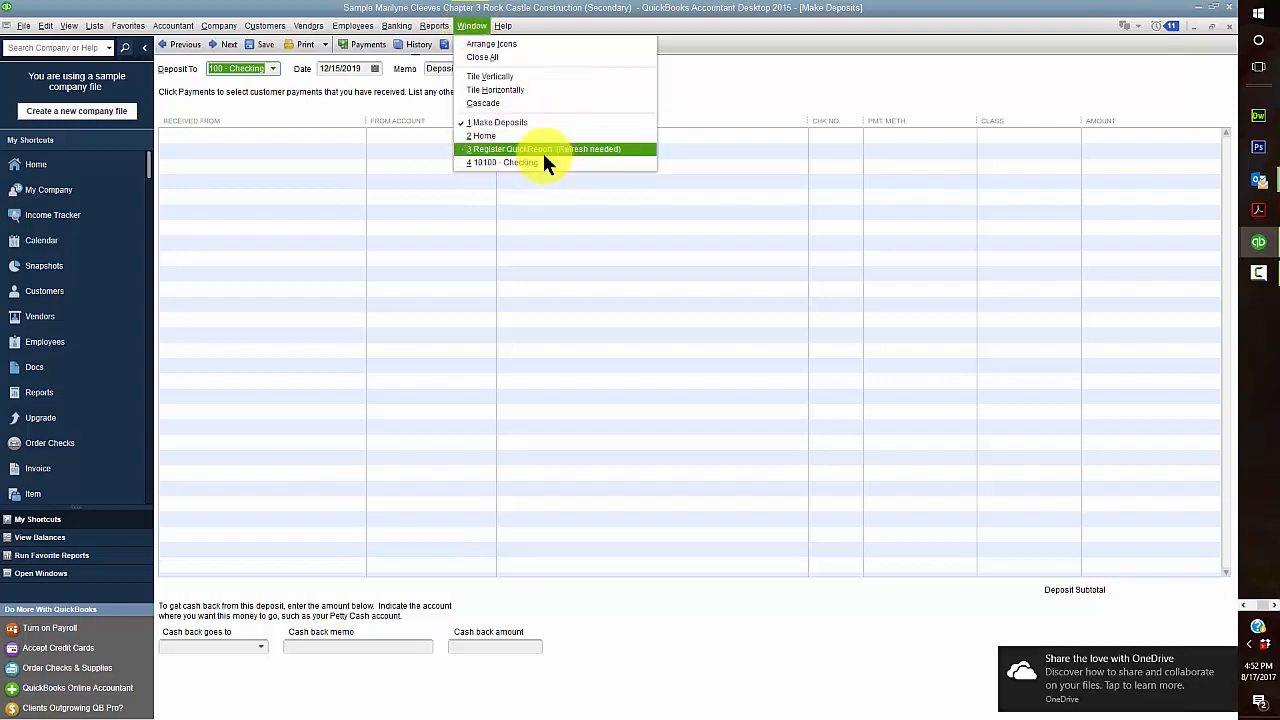
Step: Open the 10100 Checking register and reopen the 12/15 72,000.00 Capital Stock deposit
{"action": "left_click", "coordinate": [478, 135]}
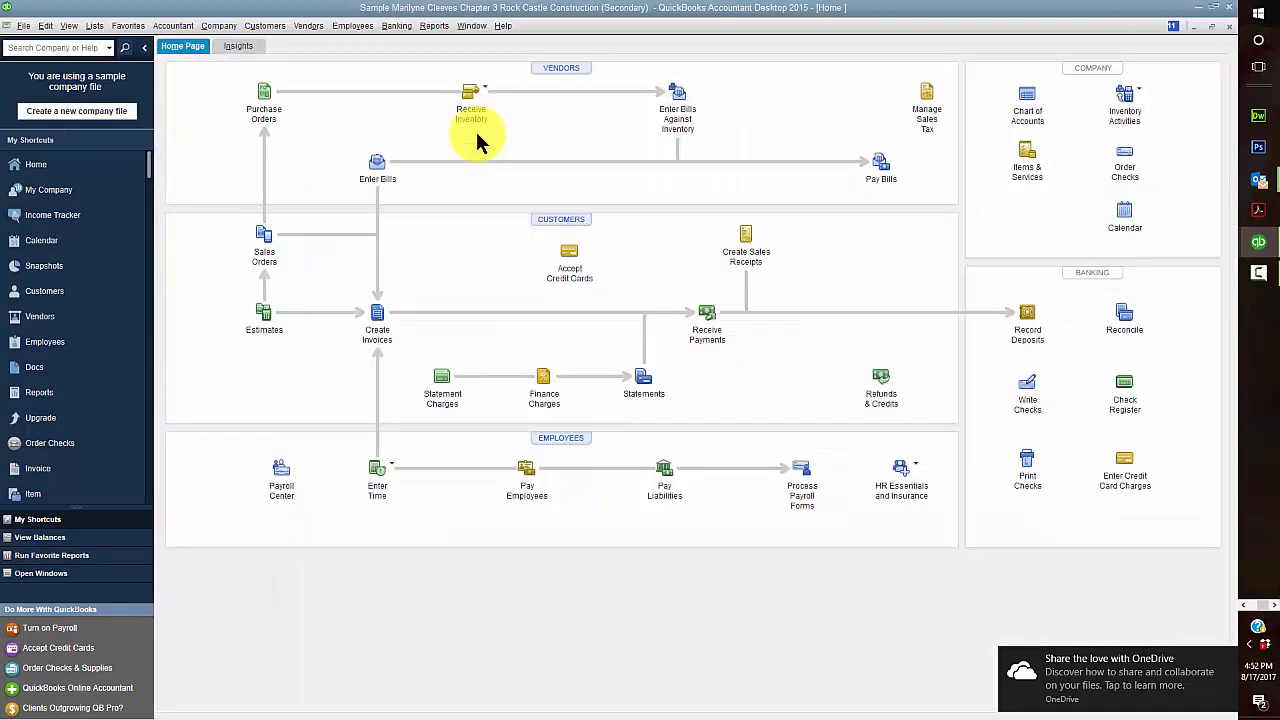
{"action": "left_click", "coordinate": [1124, 382]}
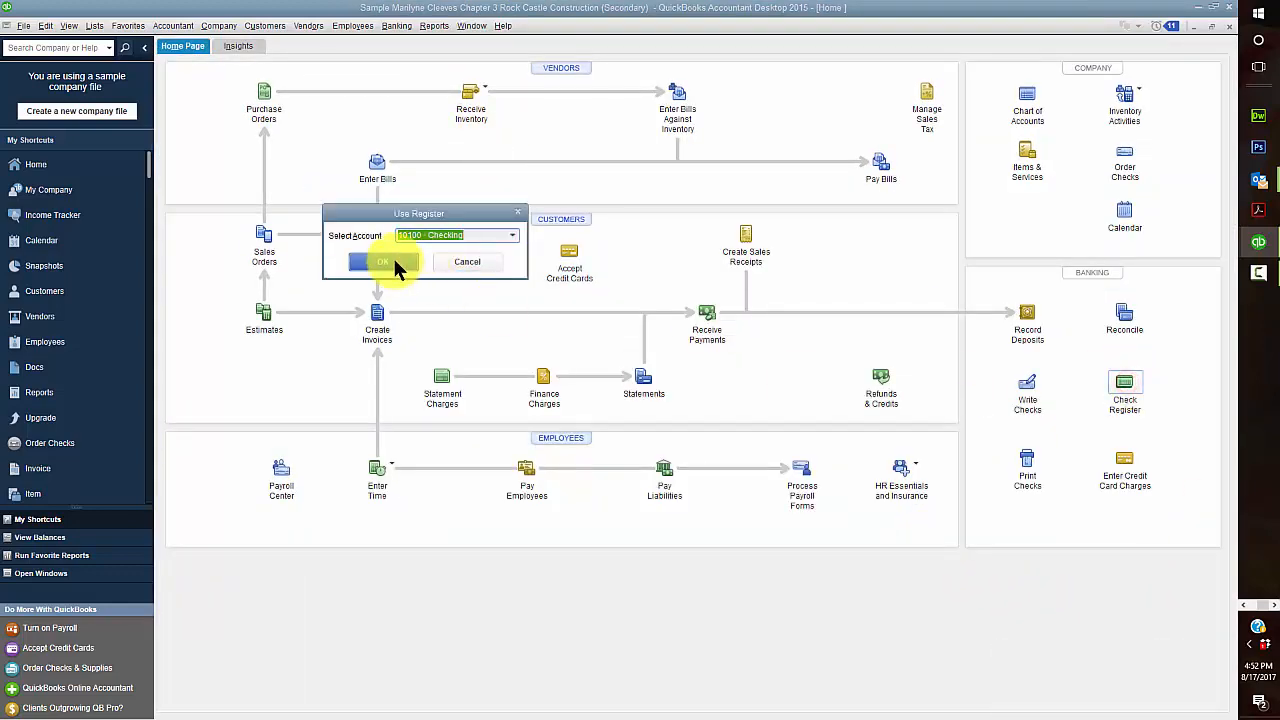
{"action": "left_click", "coordinate": [385, 263]}
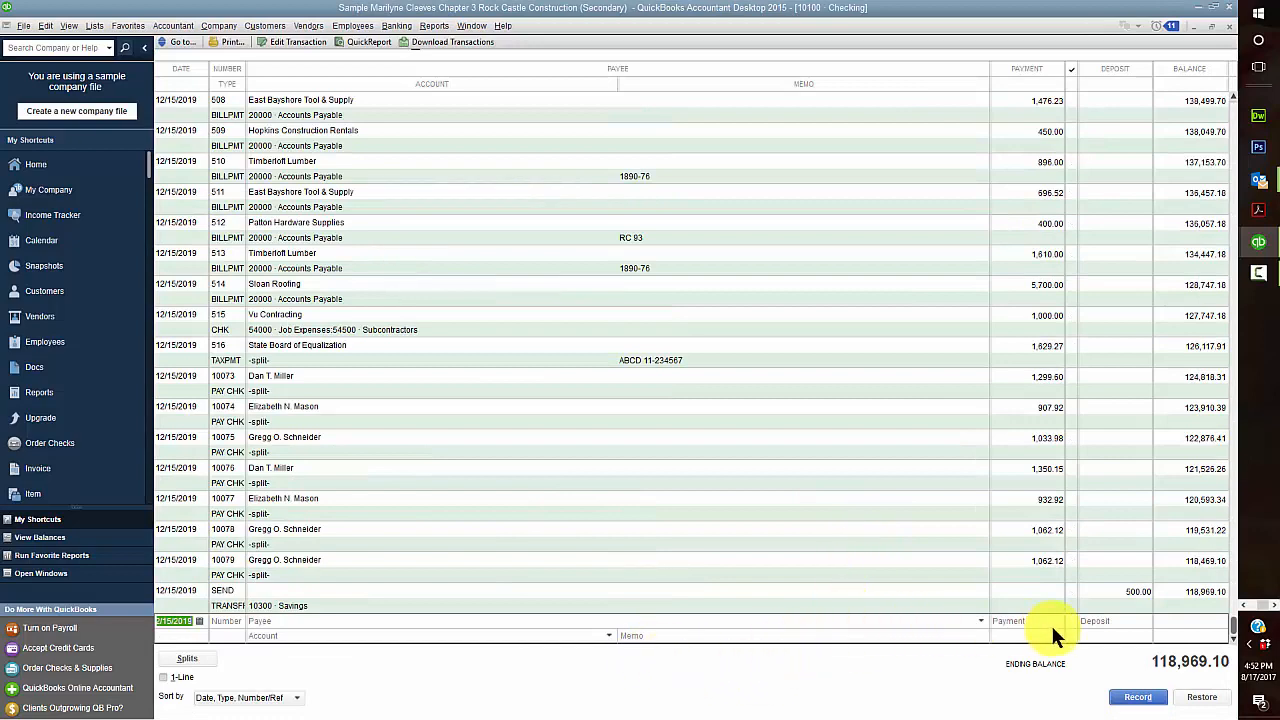
{"action": "scroll", "coordinate": [1082, 522], "scroll_direction": "up", "scroll_amount": 5}
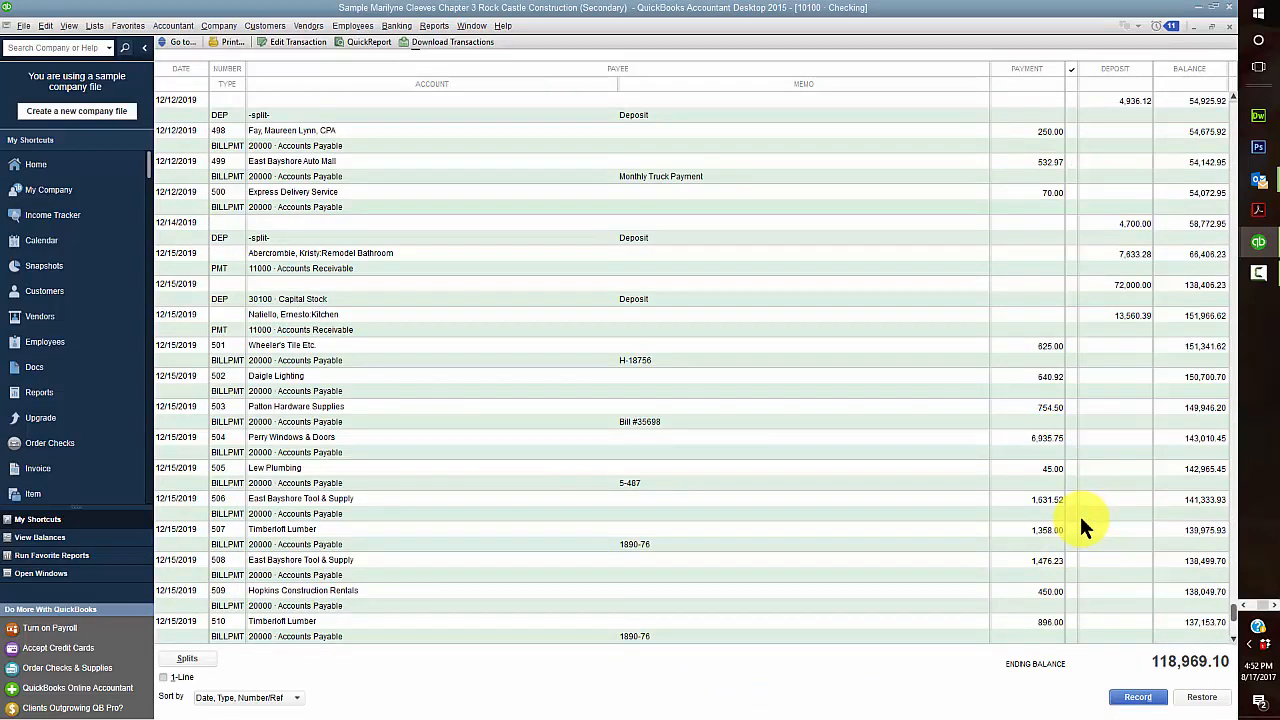
{"action": "scroll", "coordinate": [1081, 517], "scroll_direction": "up", "scroll_amount": 15}
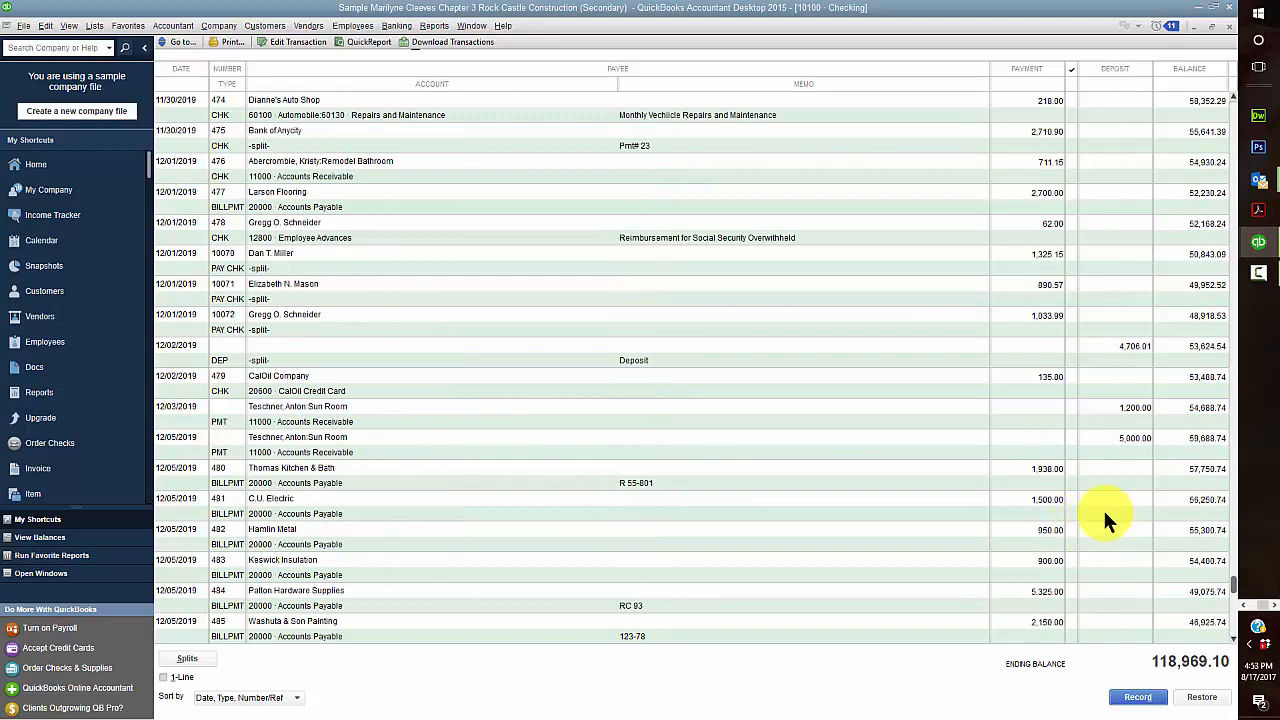
{"action": "scroll", "coordinate": [1103, 513], "scroll_direction": "down", "scroll_amount": 4}
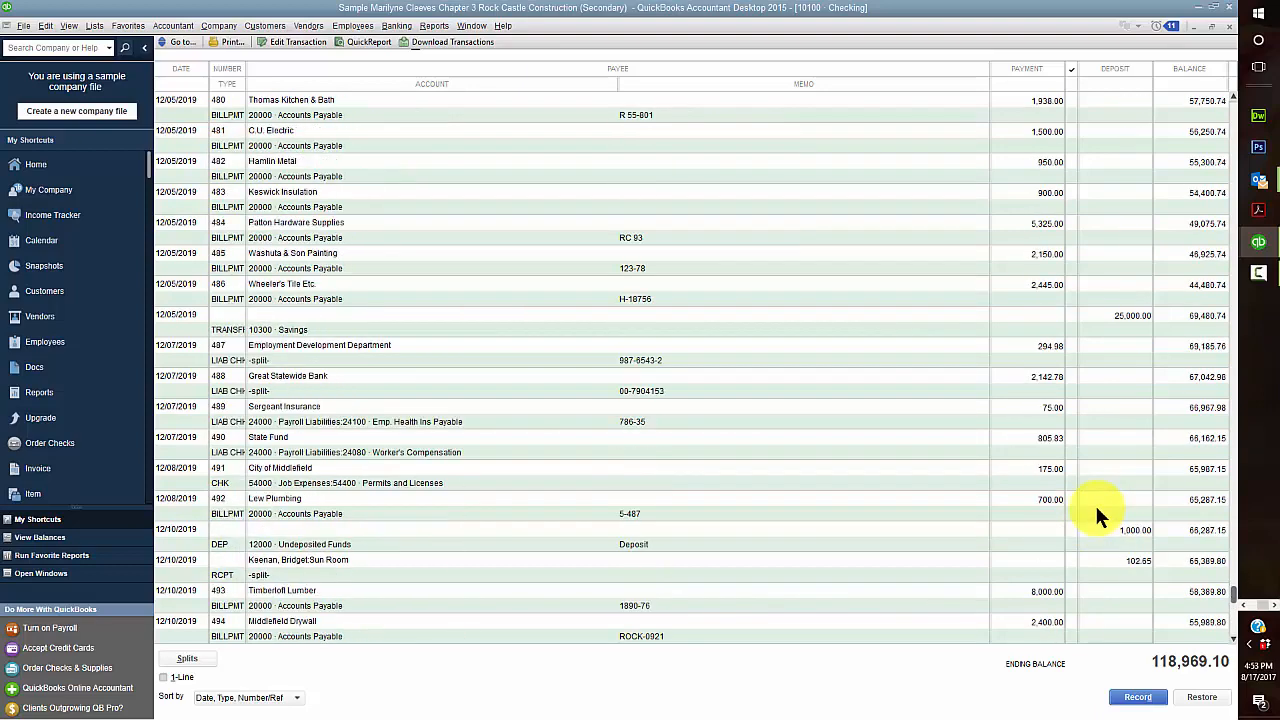
{"action": "scroll", "coordinate": [1095, 503], "scroll_direction": "down", "scroll_amount": 4}
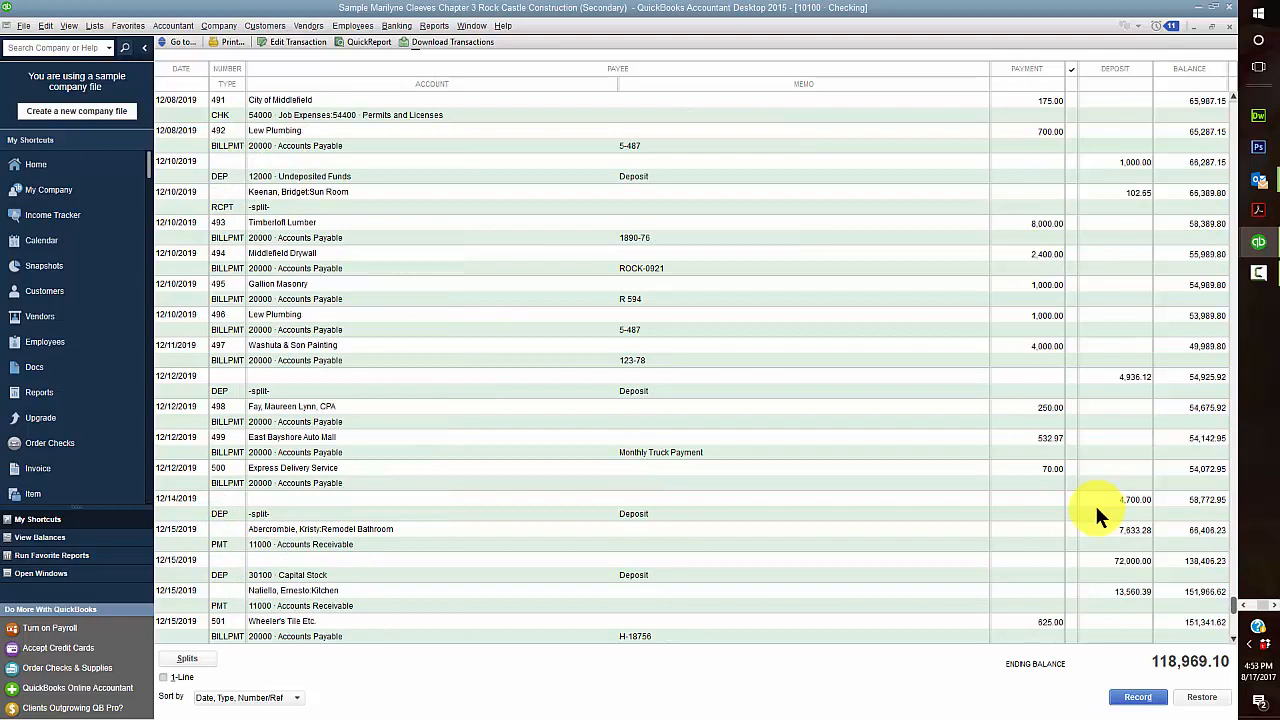
{"action": "left_click", "coordinate": [1103, 561]}
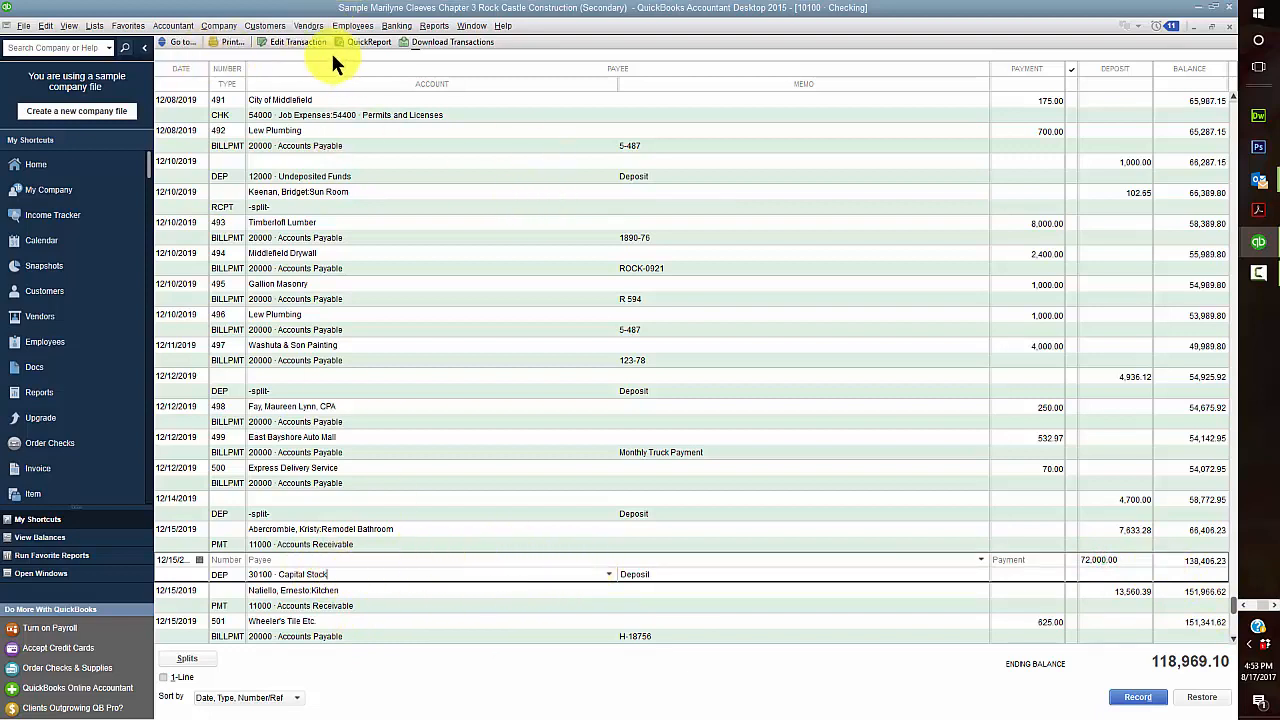
{"action": "left_click", "coordinate": [300, 40]}
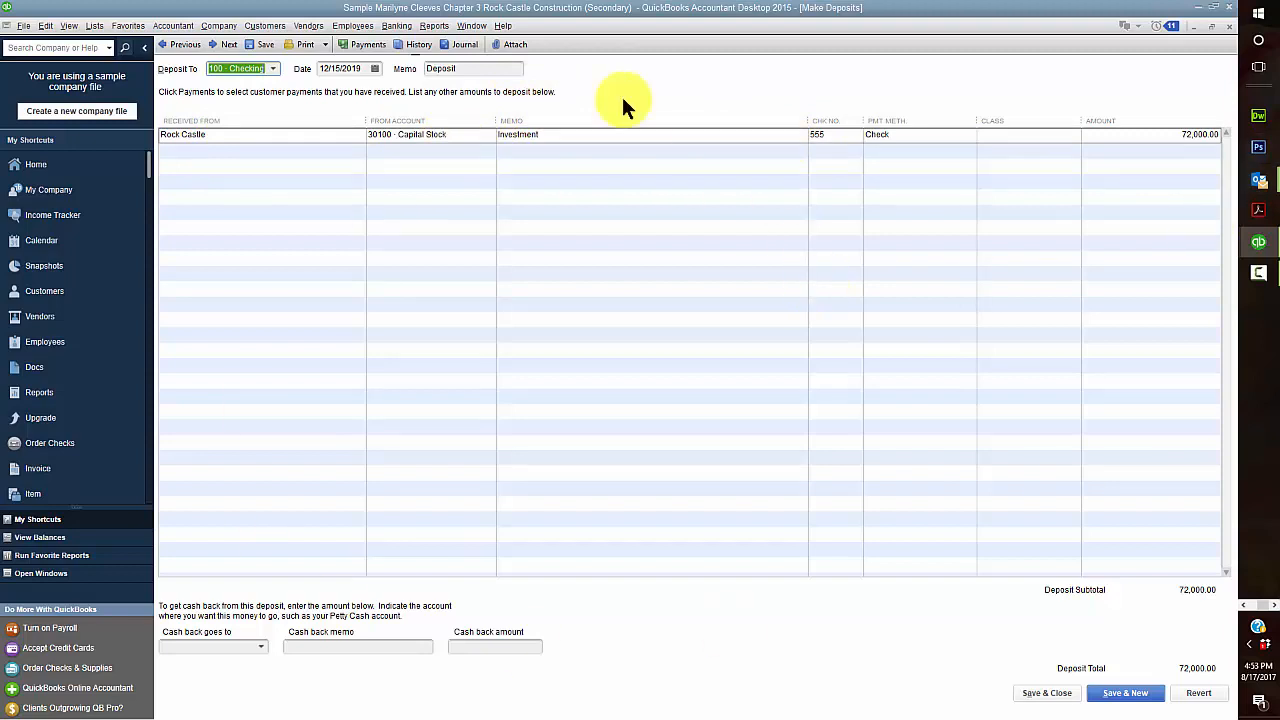
{"action": "left_click", "coordinate": [324, 42]}
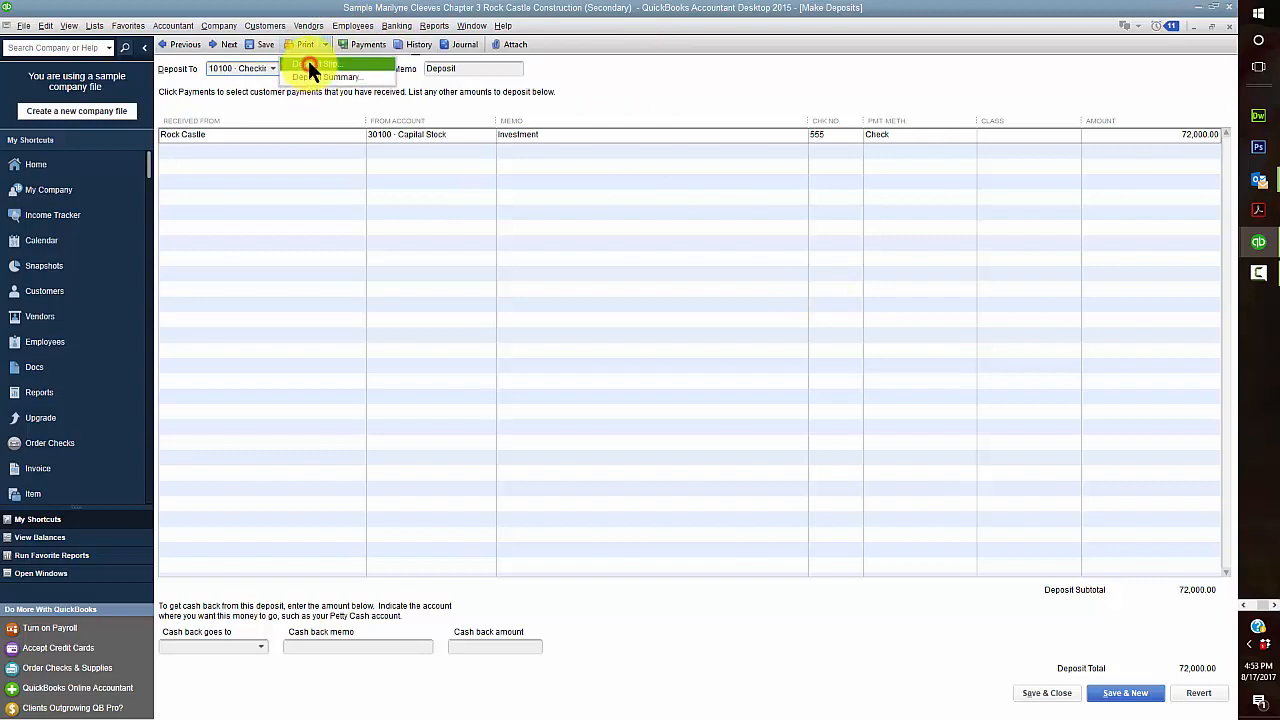
{"action": "left_click", "coordinate": [308, 62]}
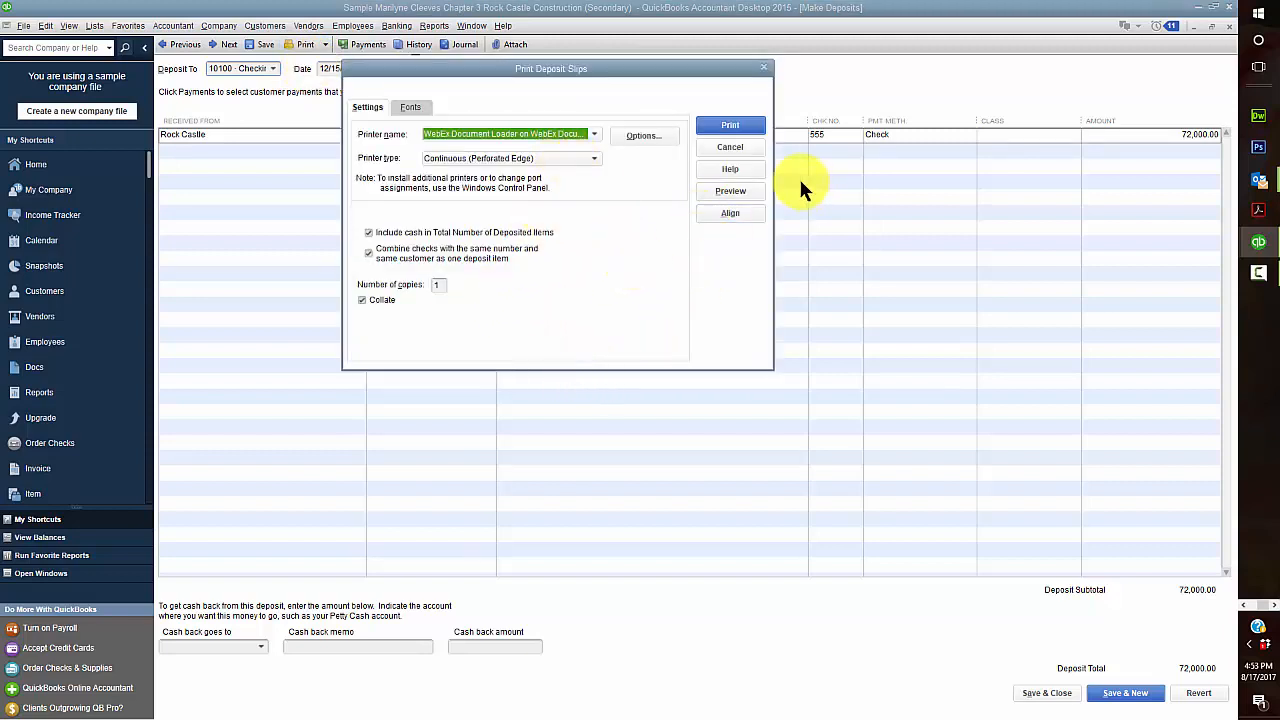
{"action": "left_click", "coordinate": [731, 191]}
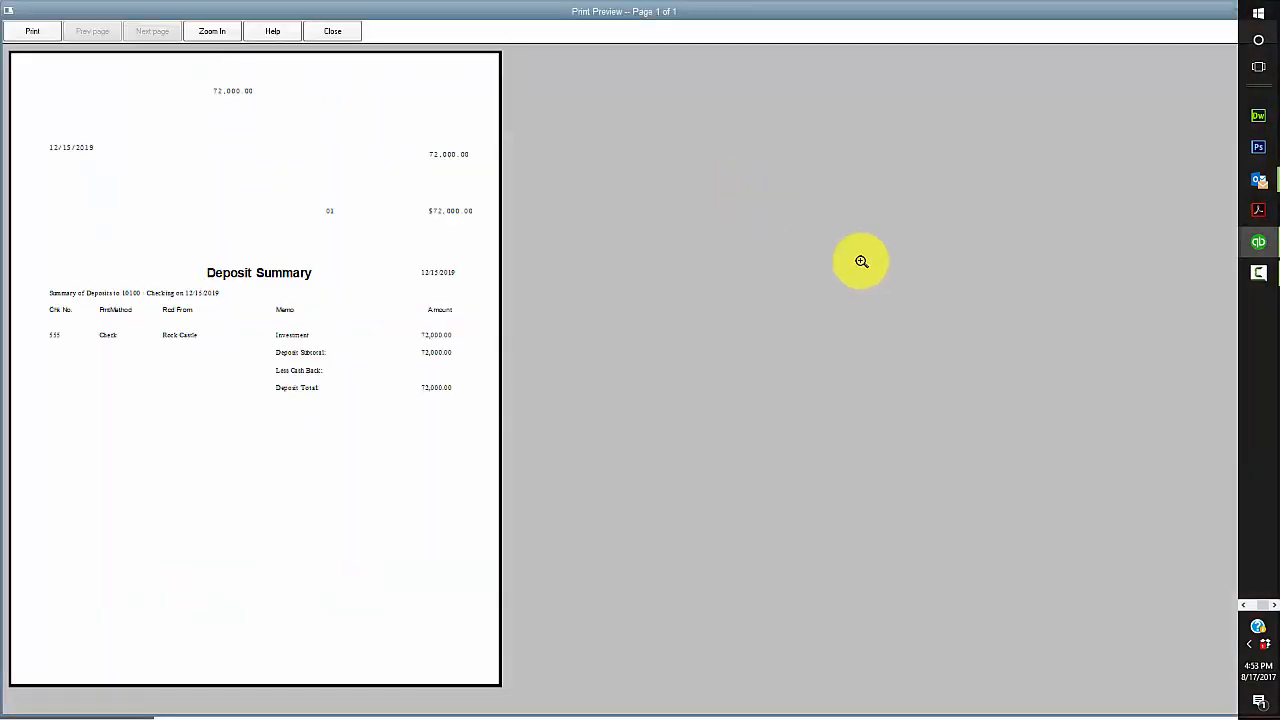
{"action": "left_click", "coordinate": [63, 105]}
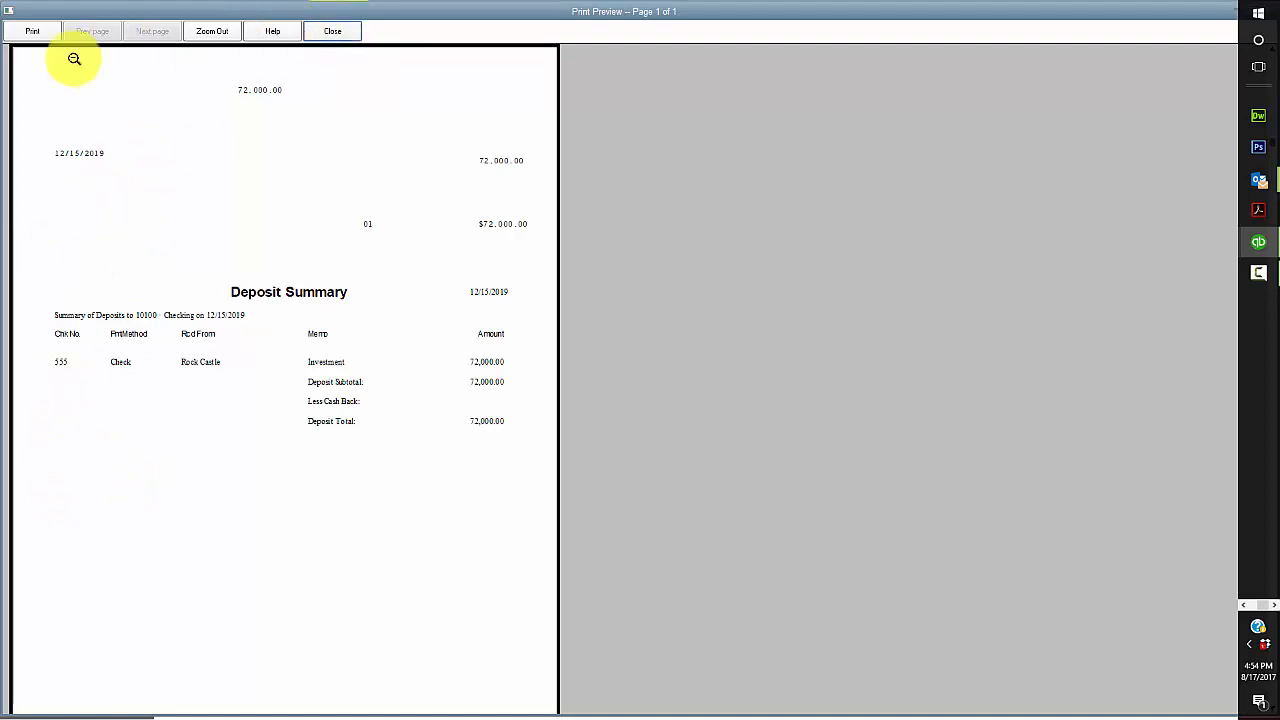
{"action": "left_click", "coordinate": [28, 33]}
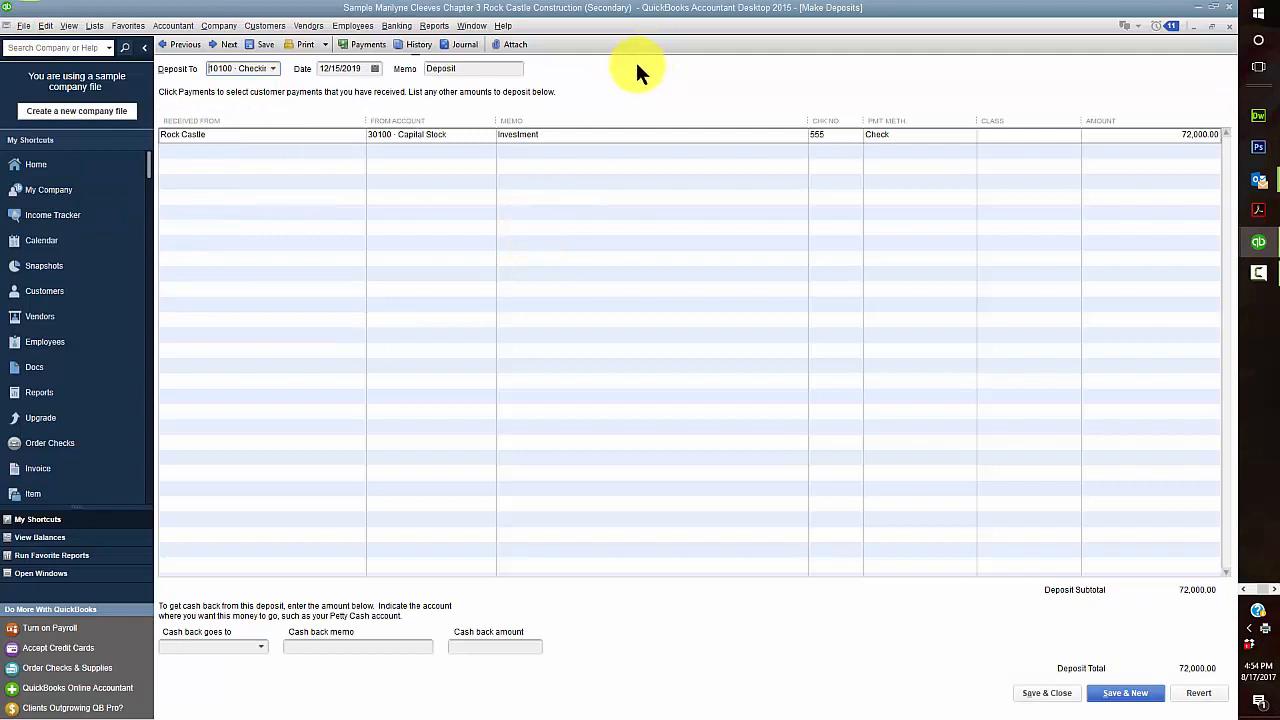
Step: Choose to print both the deposit slip and deposit summary
{"action": "left_click", "coordinate": [306, 44]}
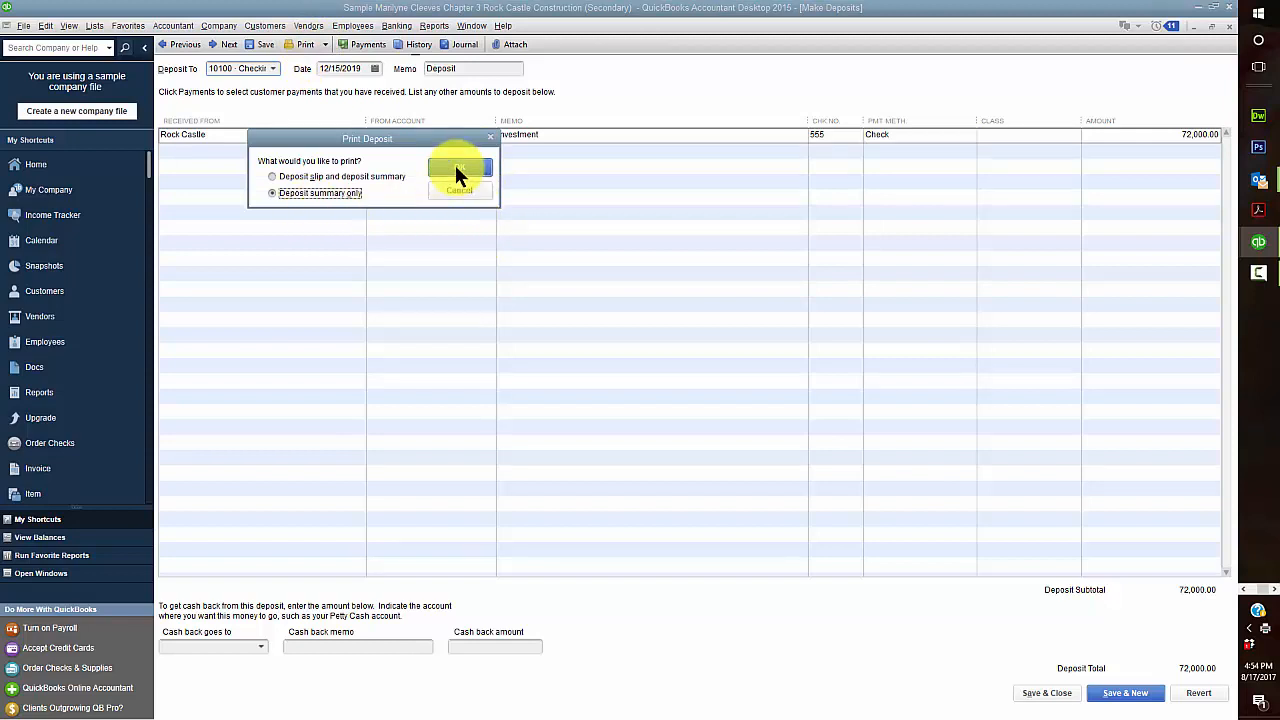
{"action": "left_click", "coordinate": [456, 168]}
{"action": "left_click", "coordinate": [274, 177]}
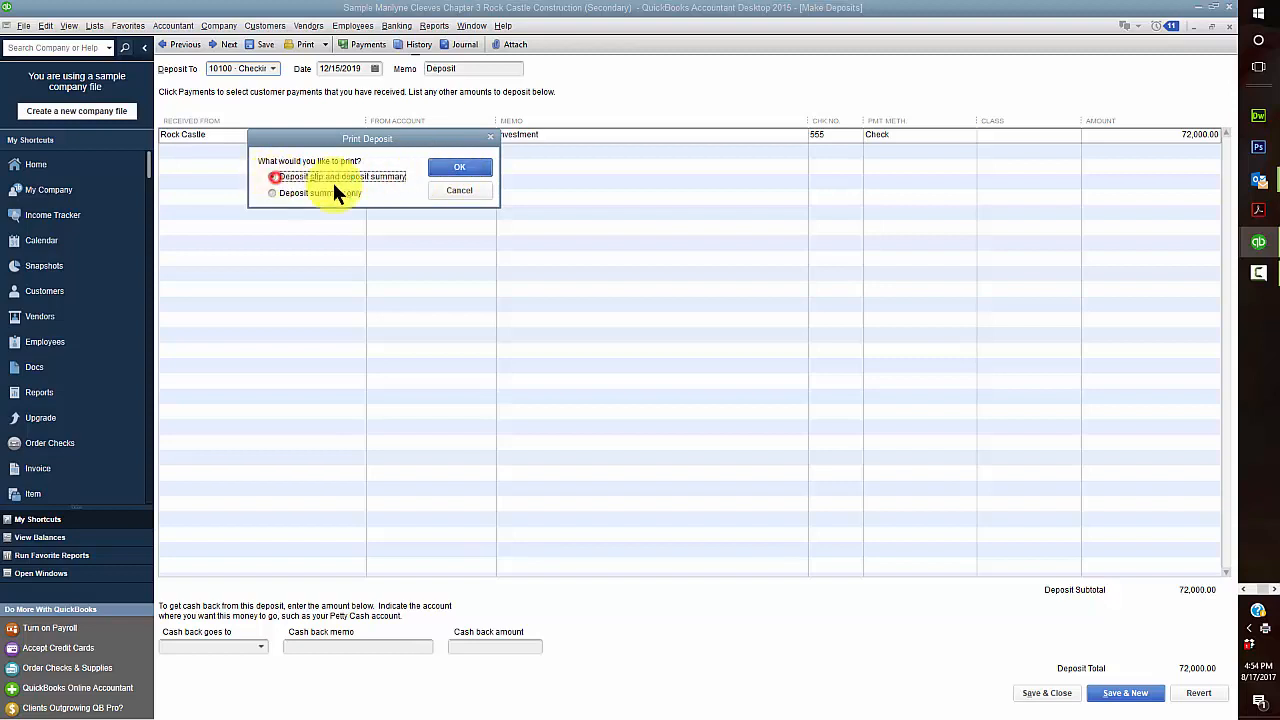
{"action": "left_click", "coordinate": [461, 162]}
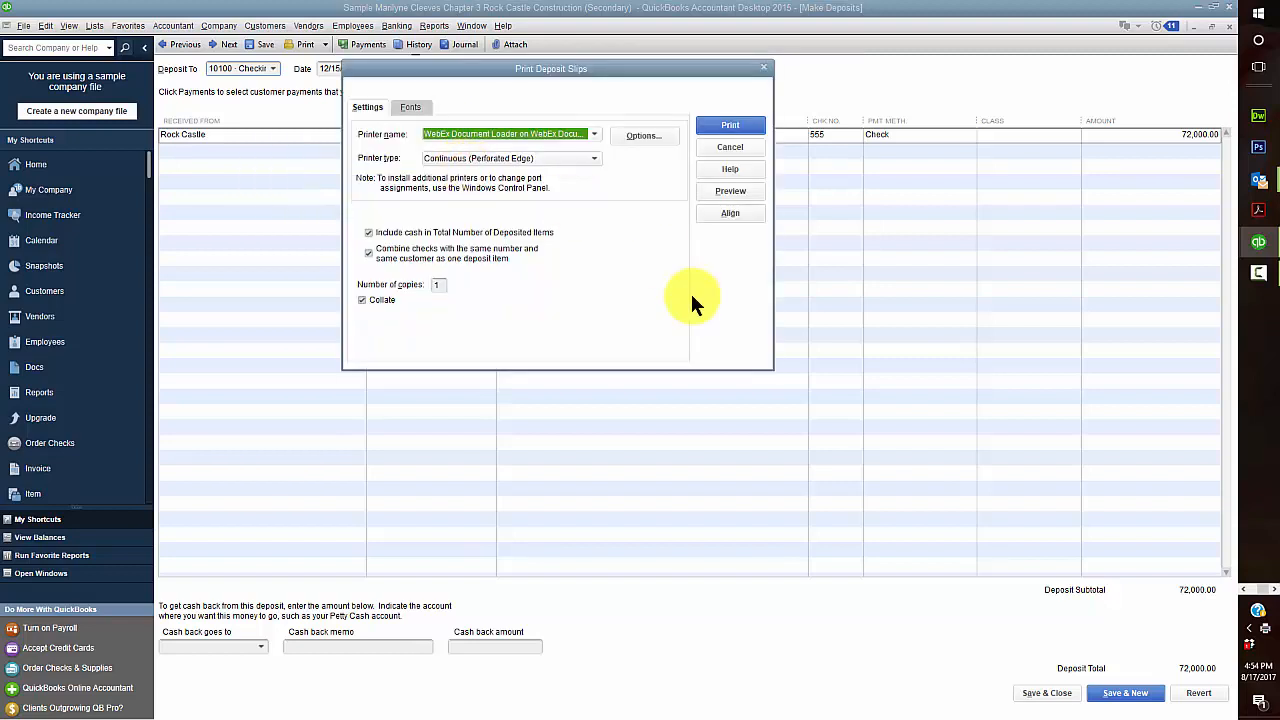
Step: Print to Adobe PDF with Page-oriented (single sheets) printer type
{"action": "left_click", "coordinate": [595, 134]}
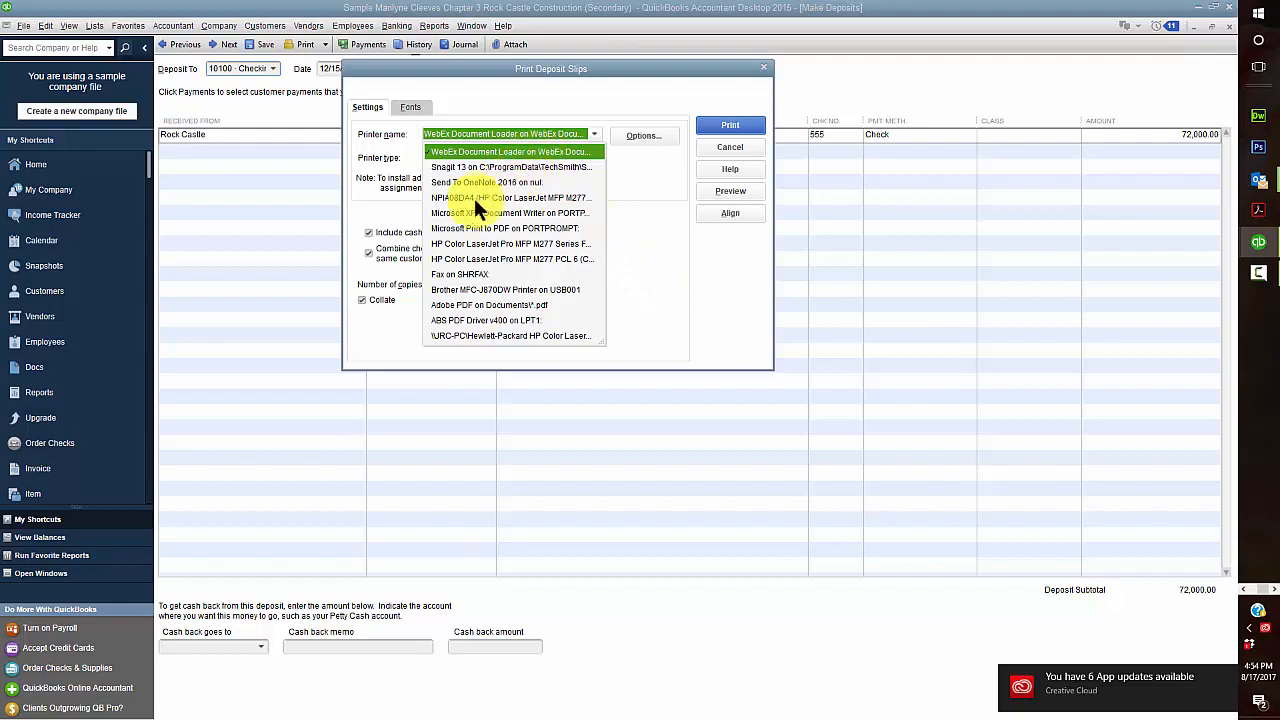
{"action": "left_click", "coordinate": [474, 302]}
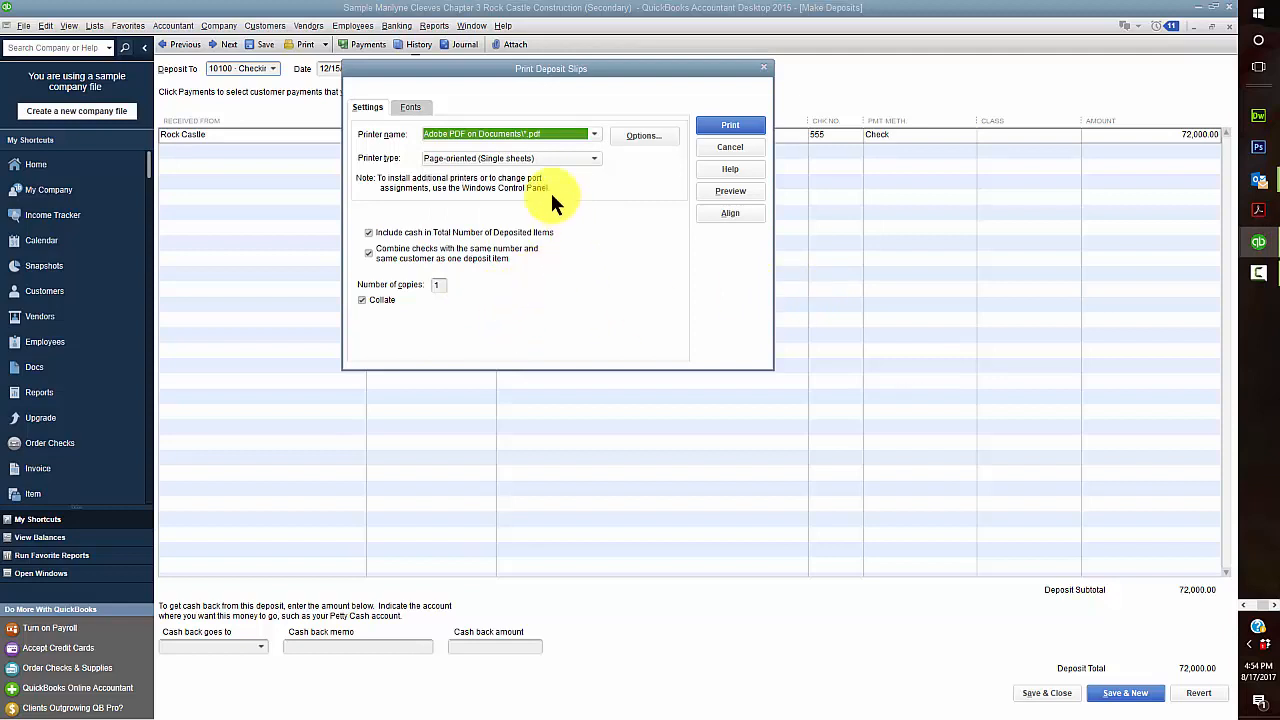
{"action": "left_click", "coordinate": [542, 160]}
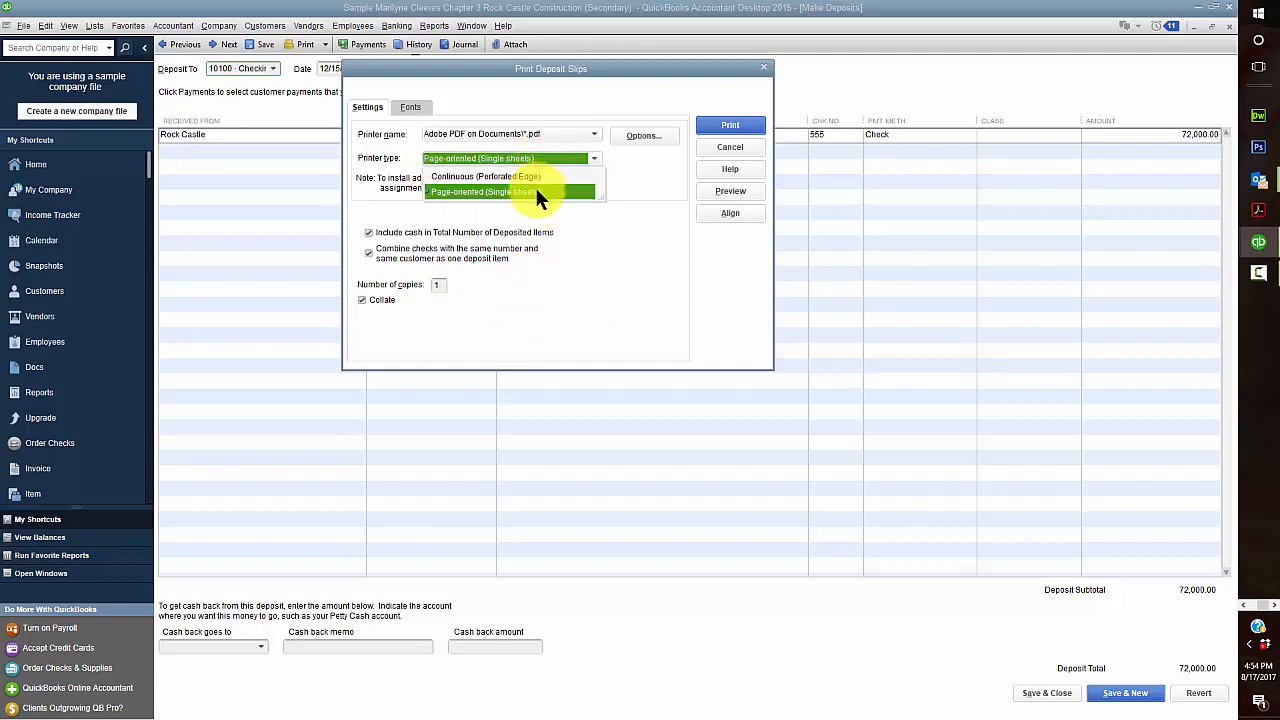
{"action": "left_click", "coordinate": [536, 192]}
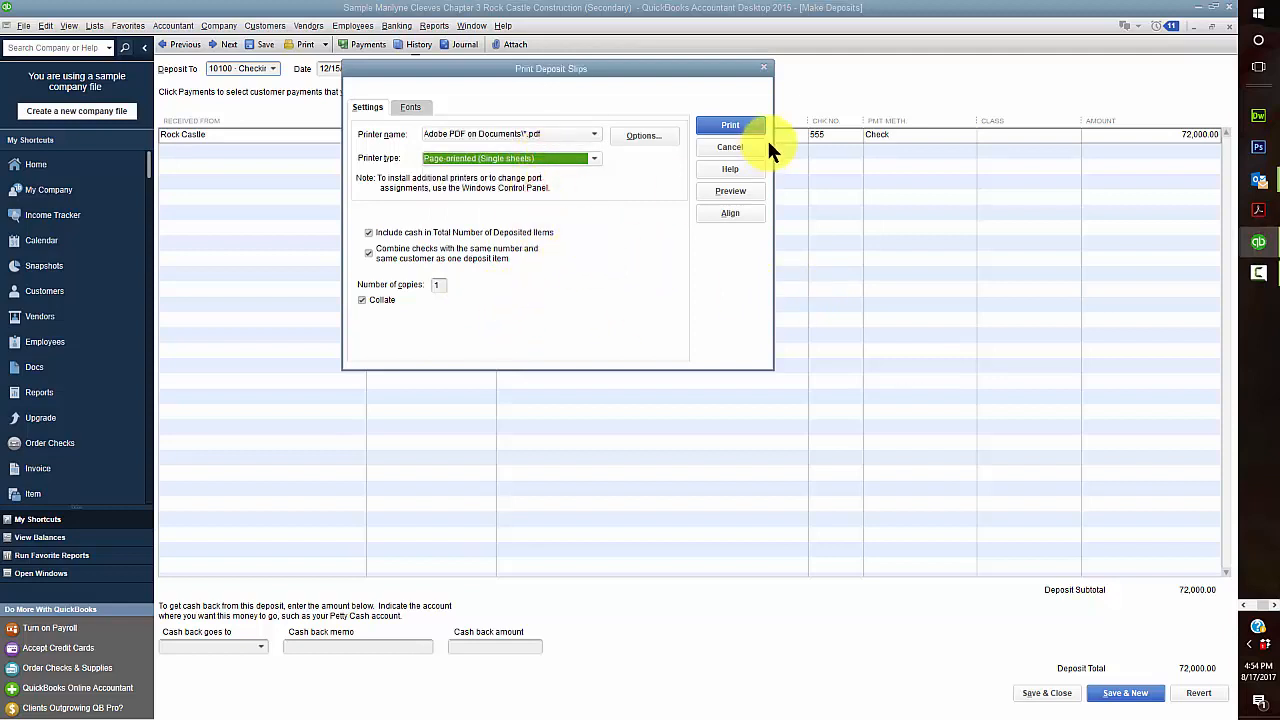
{"action": "left_click", "coordinate": [739, 125]}
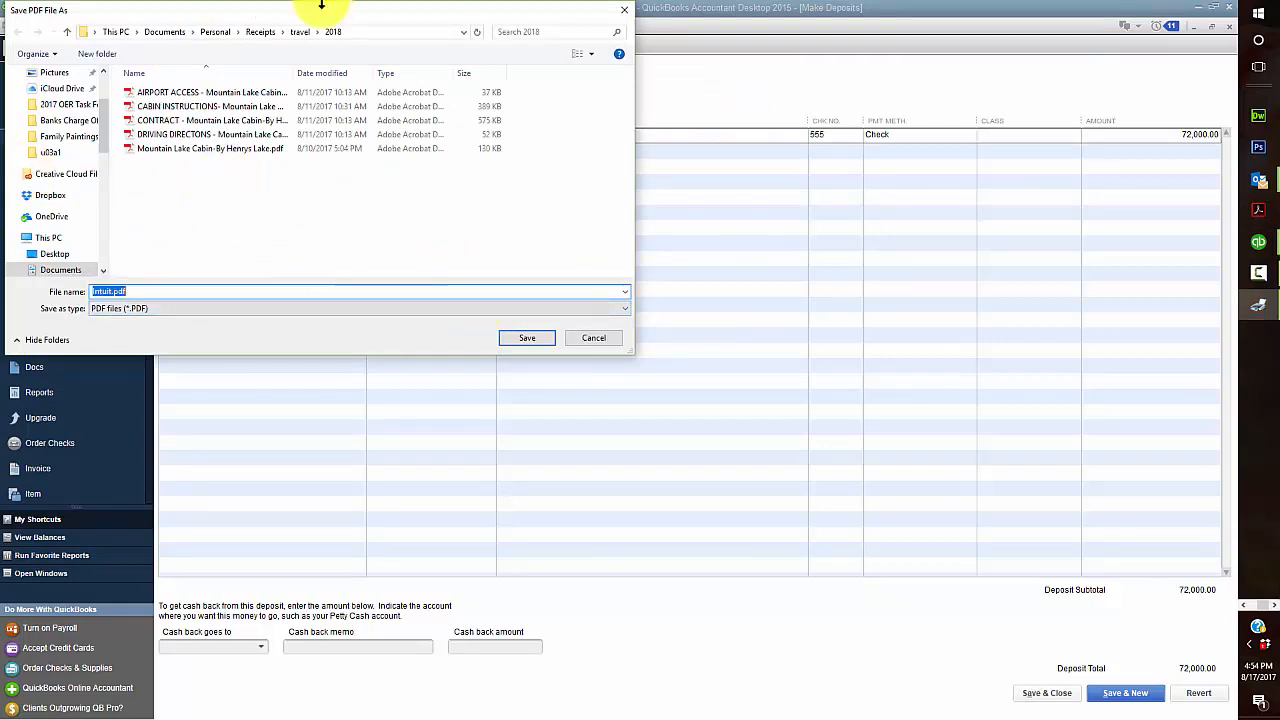
Step: Save the PDF in USB Drive (G:) > BUS 252 Units > u03a1 as Deposit Summary
{"action": "left_click_drag", "start_coordinate": [321, 5], "coordinate": [517, 35]}
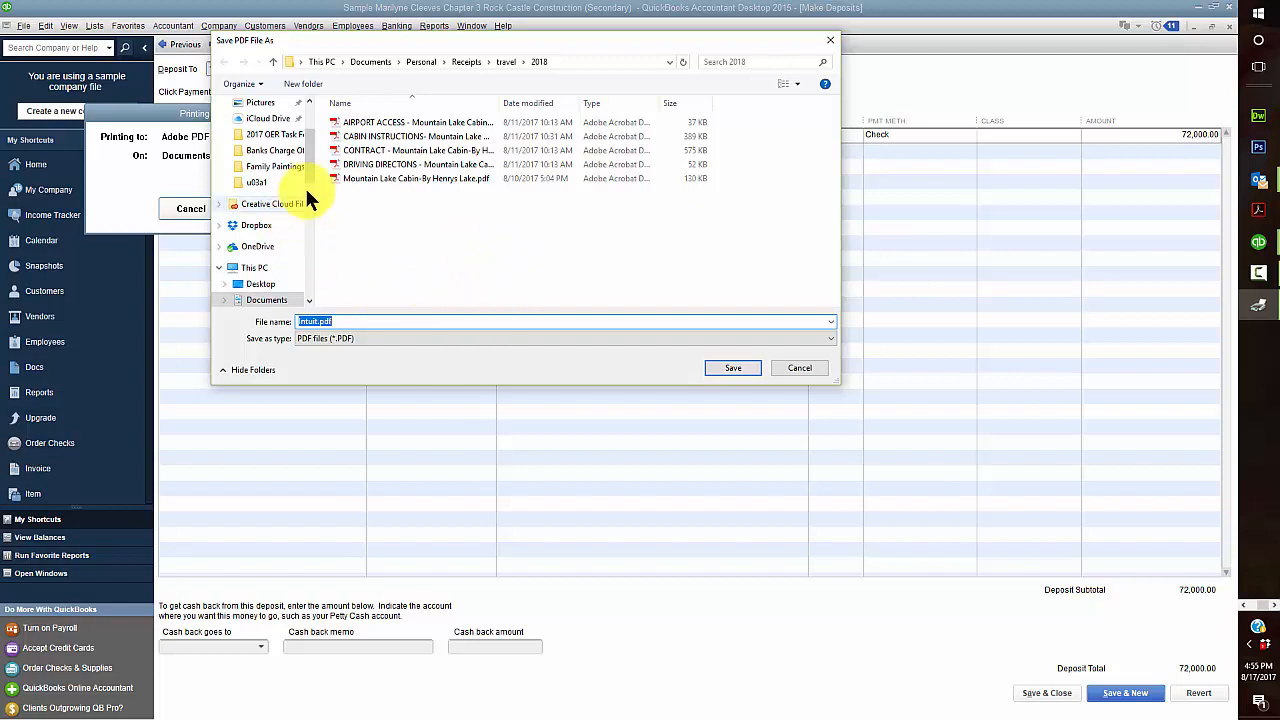
{"action": "left_click_drag", "start_coordinate": [306, 165], "coordinate": [314, 219]}
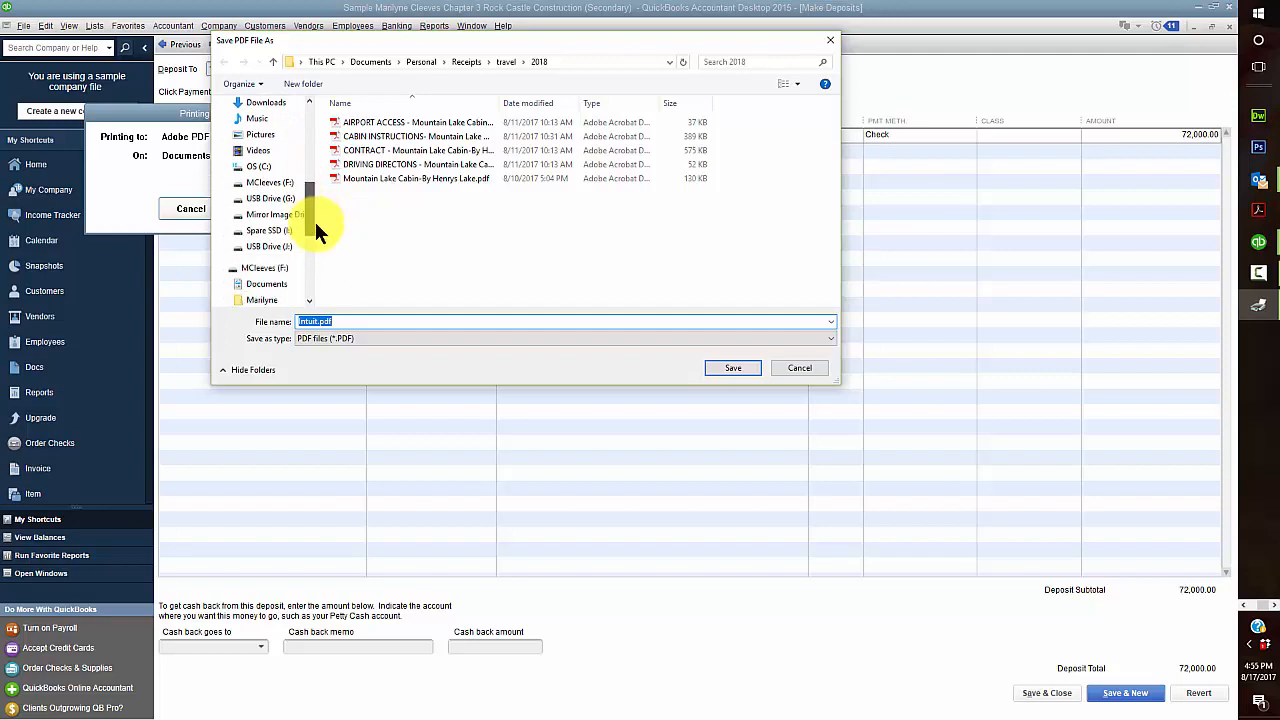
{"action": "left_click", "coordinate": [269, 199]}
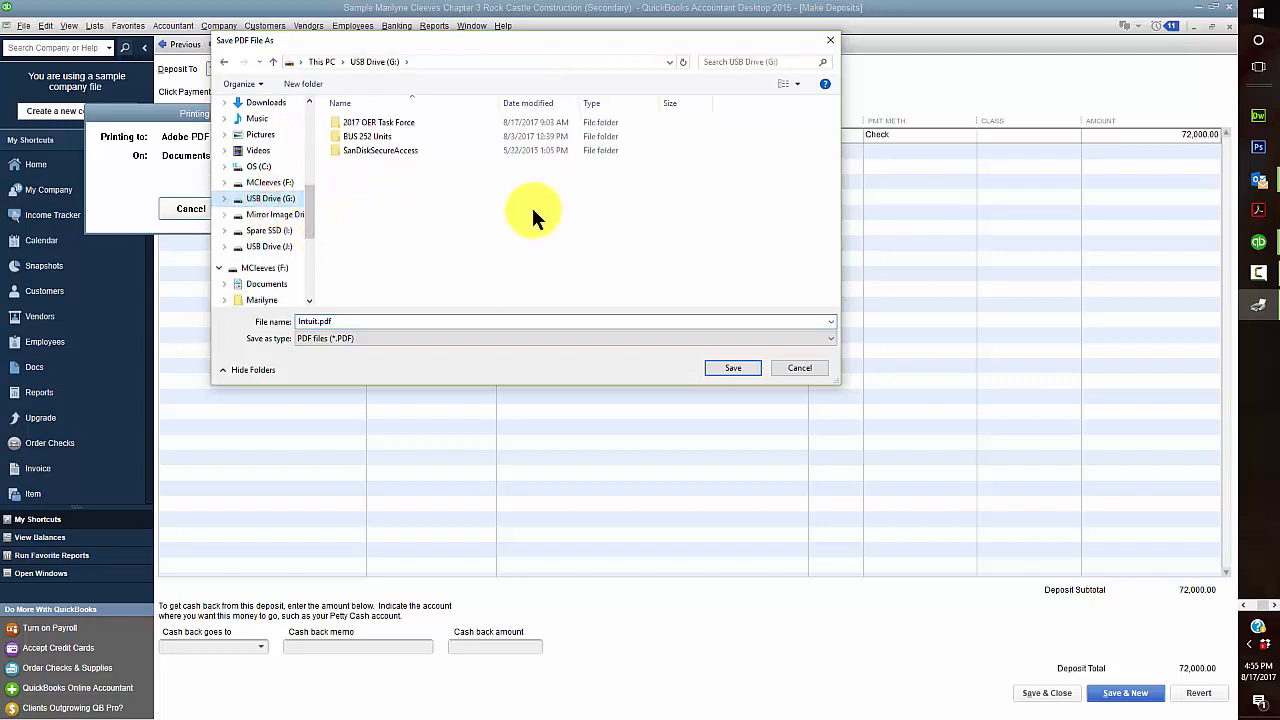
{"action": "left_click", "coordinate": [363, 137]}
{"action": "double_click", "coordinate": [363, 140]}
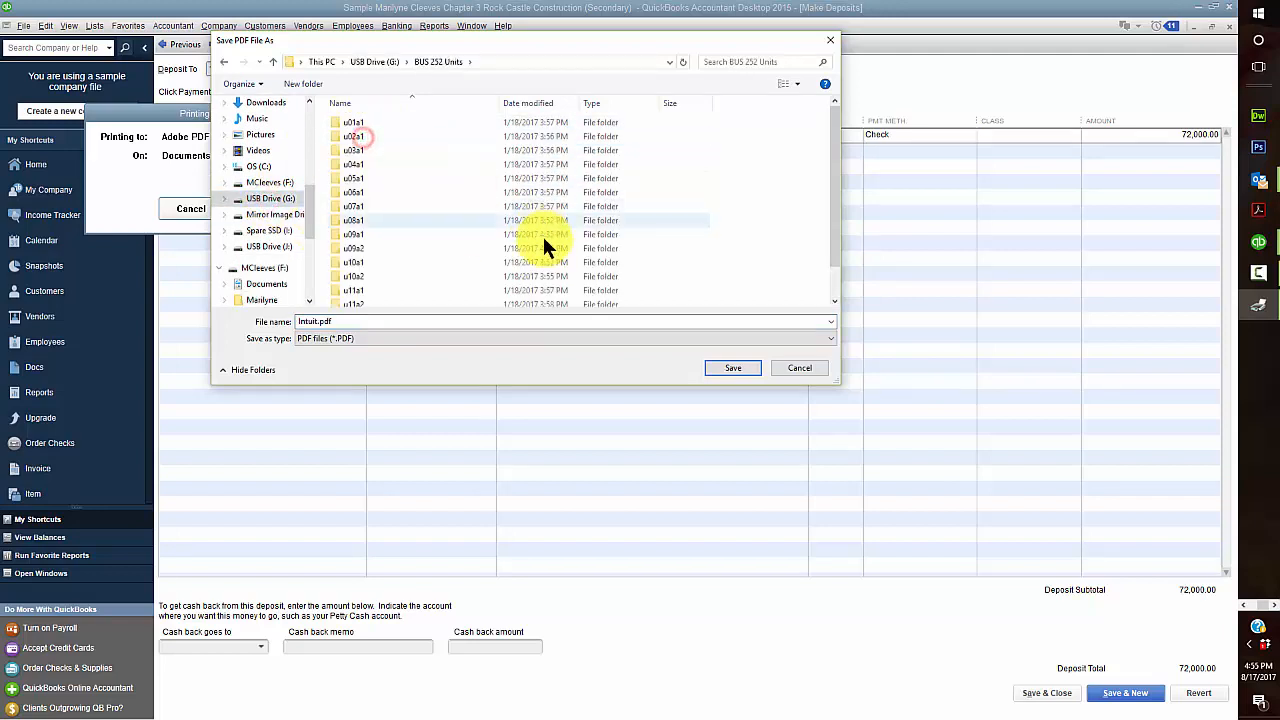
{"action": "double_click", "coordinate": [357, 151]}
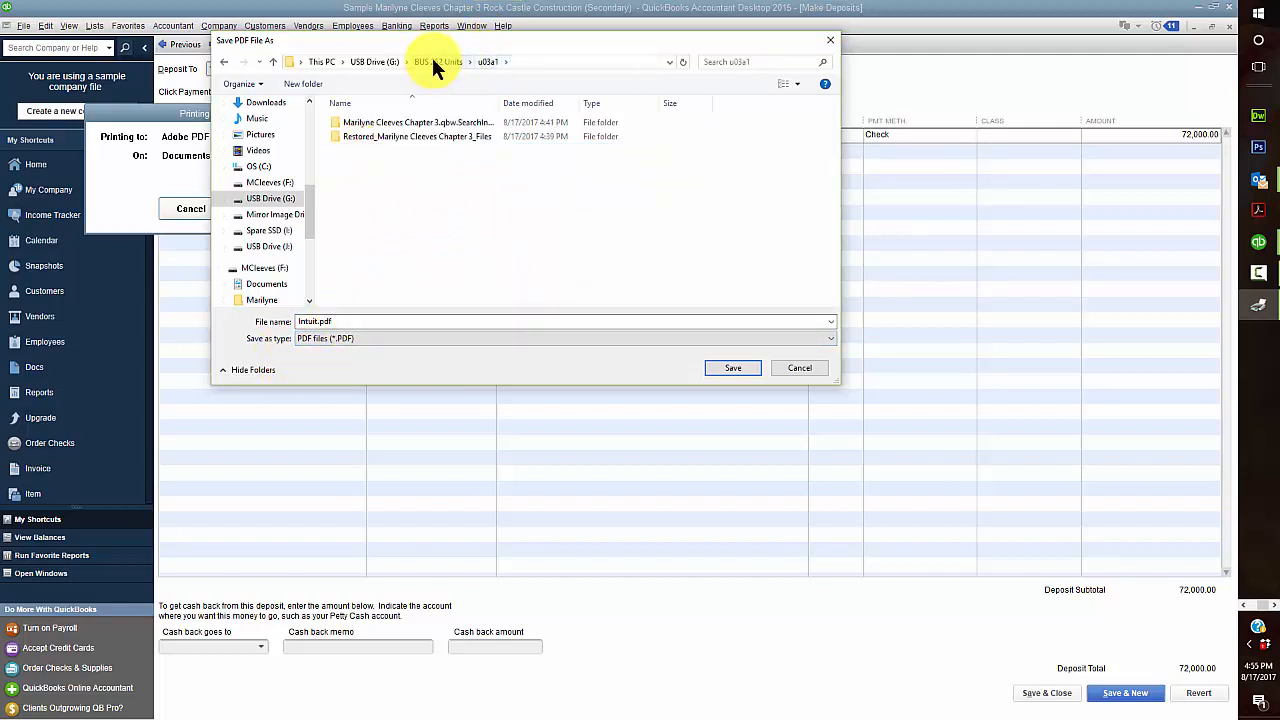
{"action": "double_click", "coordinate": [343, 320]}
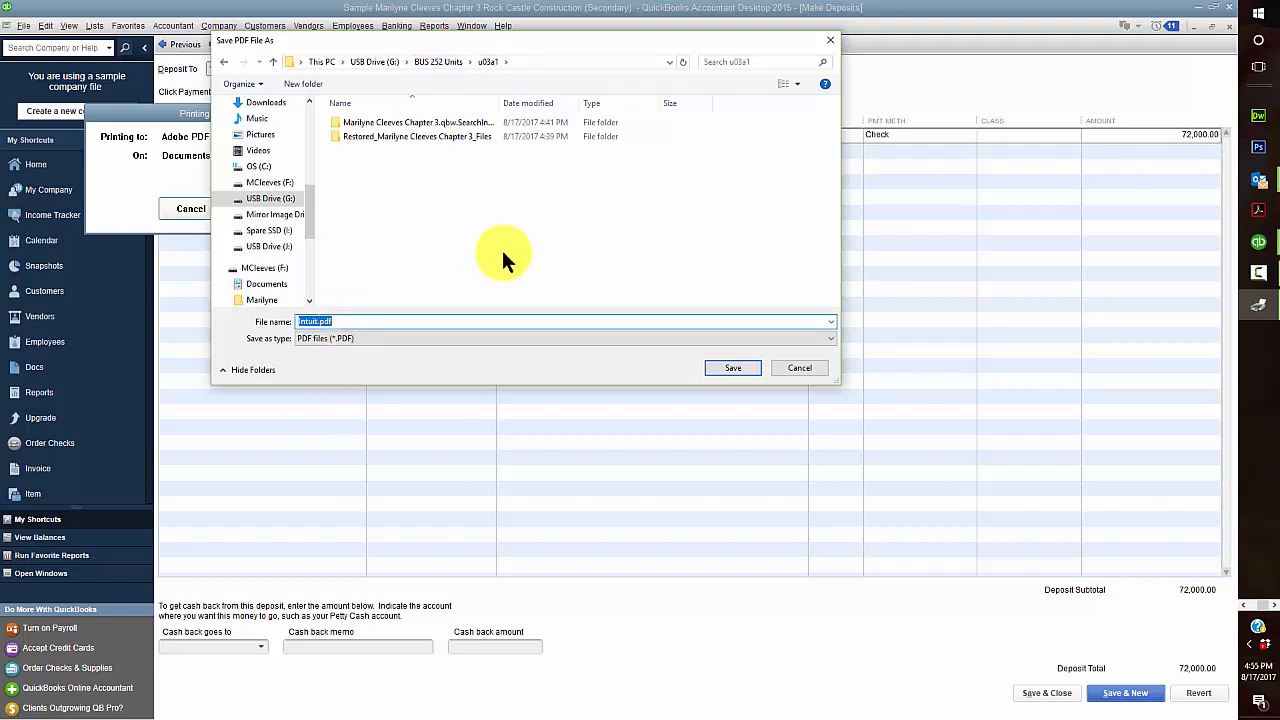
{"action": "type", "text": "Deposit Summary"}
Step: Create Deposit Summary.pdf, review its 72,000.00 deposit total in Acrobat, then close it
{"action": "left_click", "coordinate": [729, 368]}
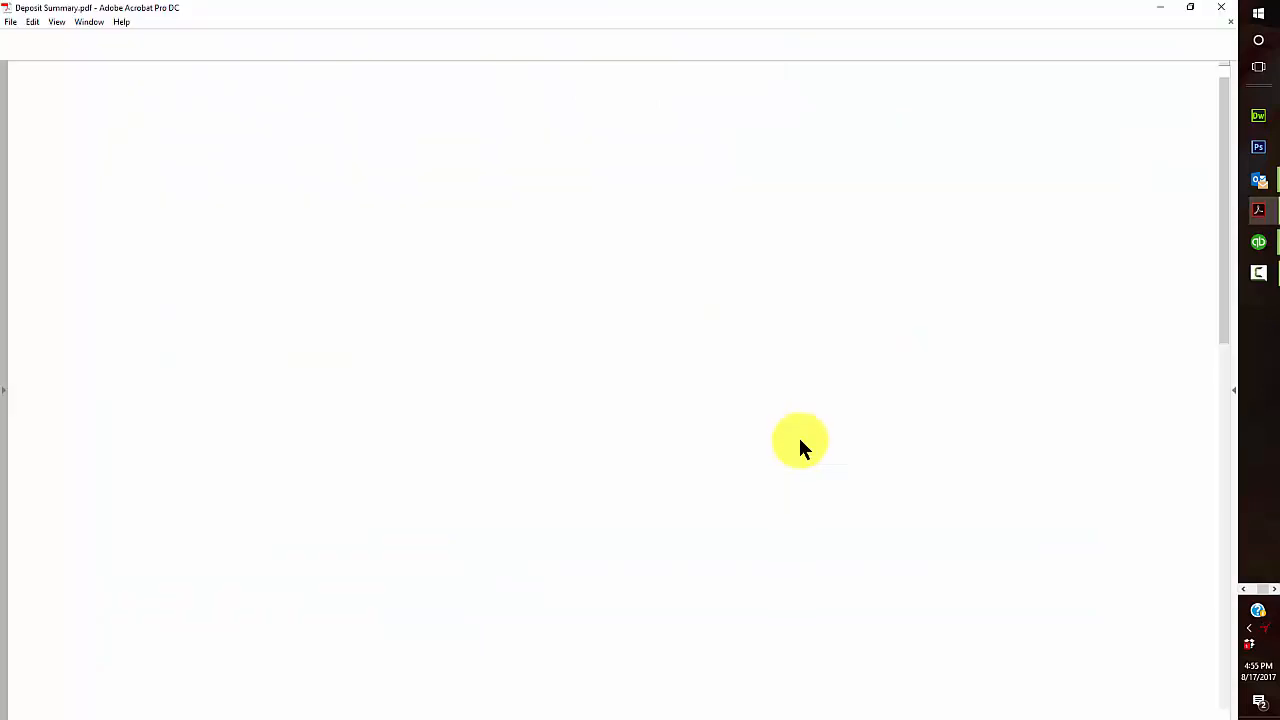
{"action": "scroll", "coordinate": [775, 370], "scroll_direction": "down", "scroll_amount": 3}
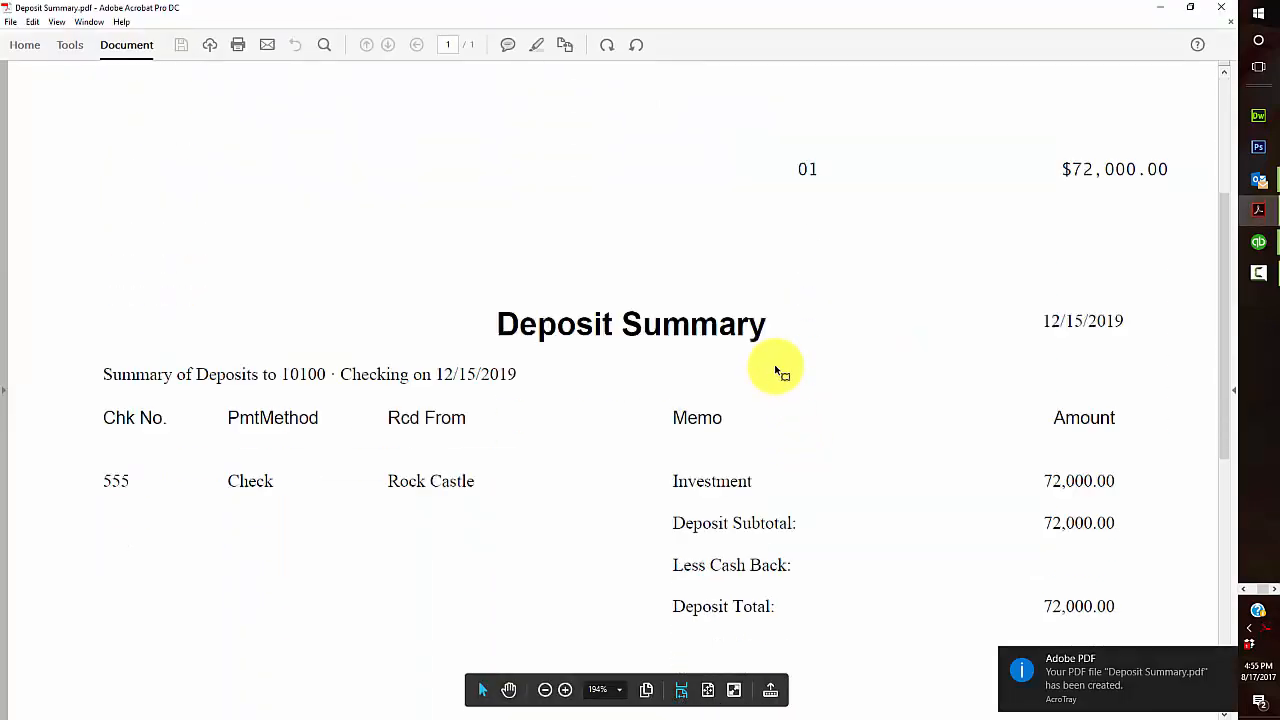
{"action": "scroll", "coordinate": [776, 370], "scroll_direction": "down", "scroll_amount": 2}
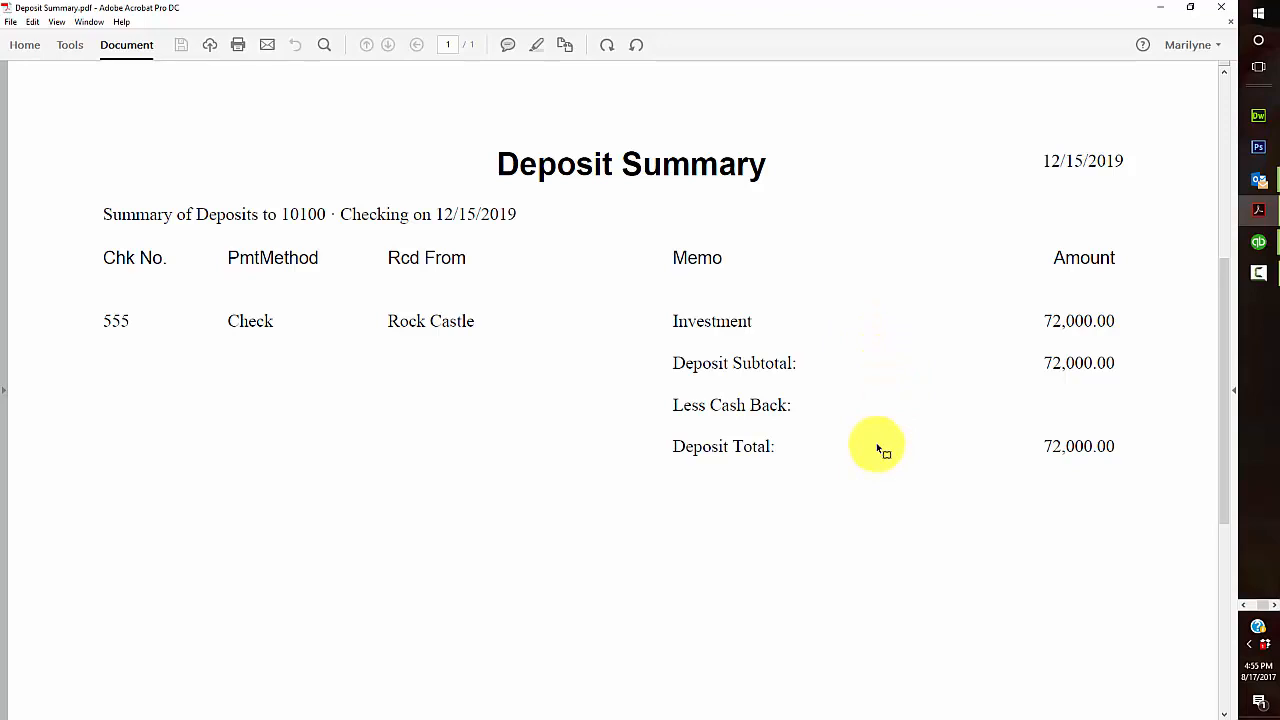
{"action": "scroll", "coordinate": [855, 433], "scroll_direction": "up", "scroll_amount": 3}
{"action": "scroll", "coordinate": [855, 433], "scroll_direction": "up", "scroll_amount": 5}
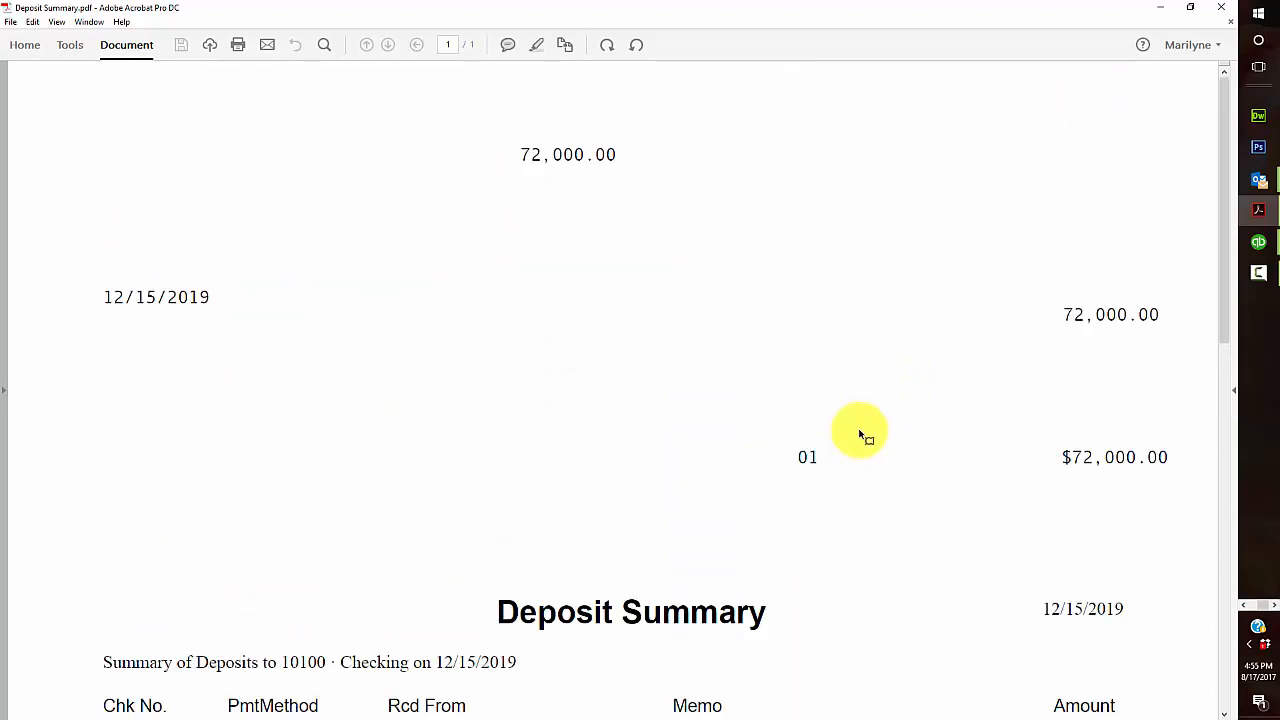
{"action": "scroll", "coordinate": [713, 426], "scroll_direction": "down", "scroll_amount": 3}
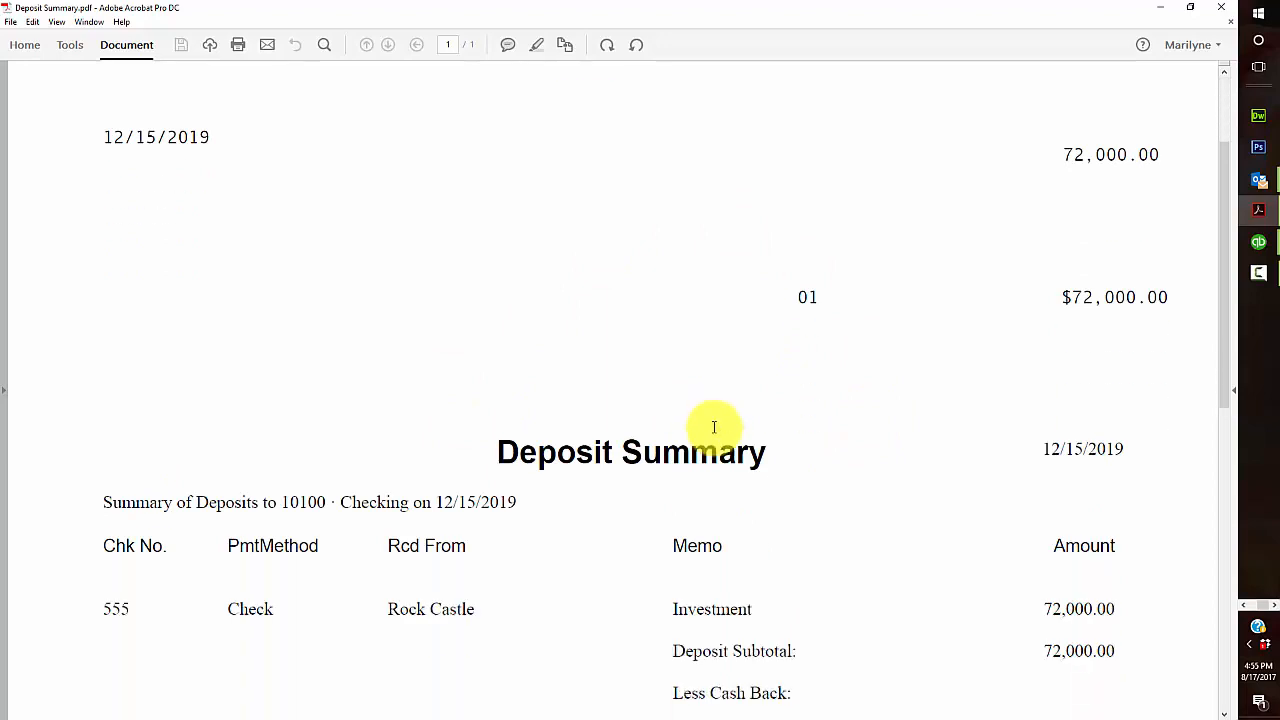
{"action": "scroll", "coordinate": [714, 427], "scroll_direction": "down", "scroll_amount": 4}
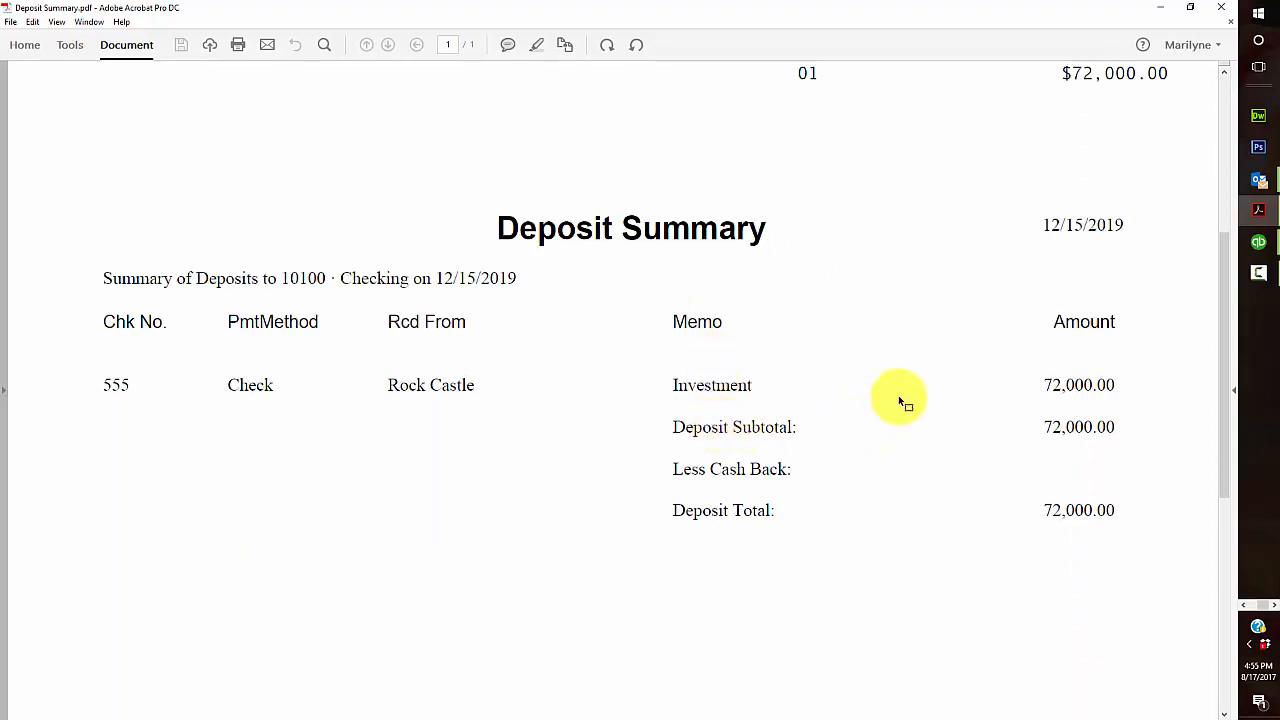
{"action": "scroll", "coordinate": [888, 384], "scroll_direction": "up", "scroll_amount": 6}
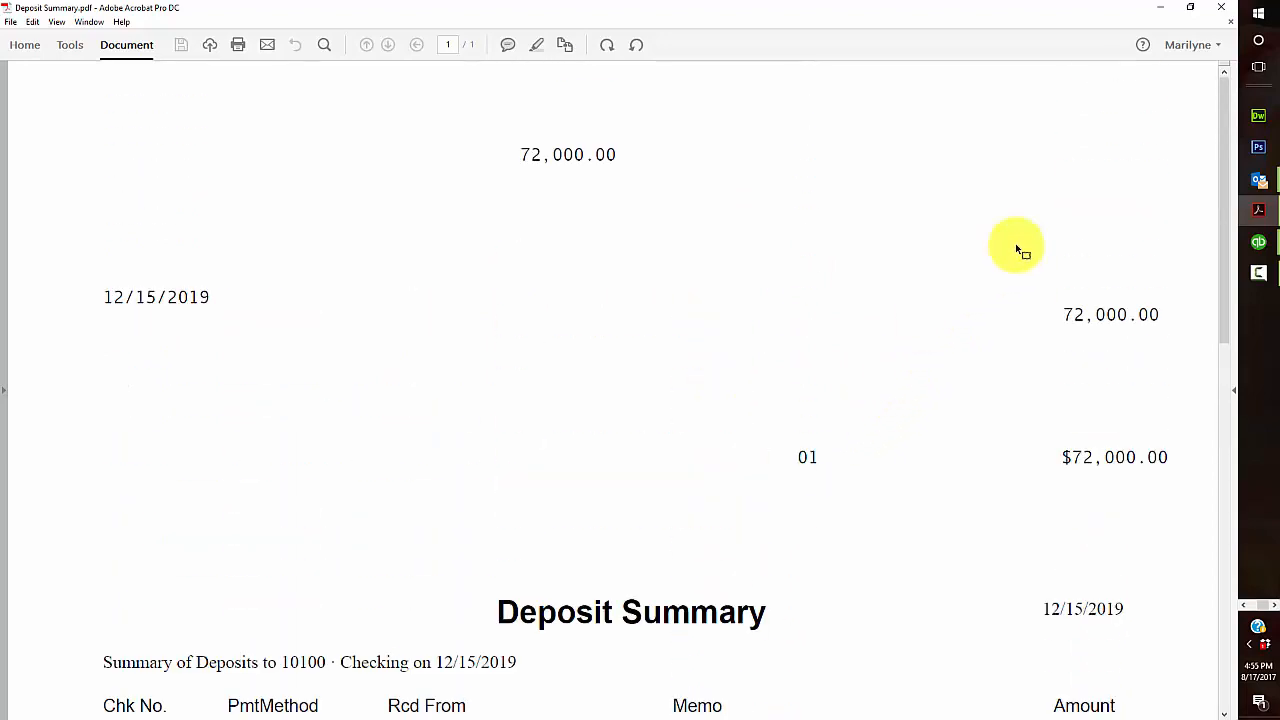
{"action": "left_click", "coordinate": [1223, 6]}
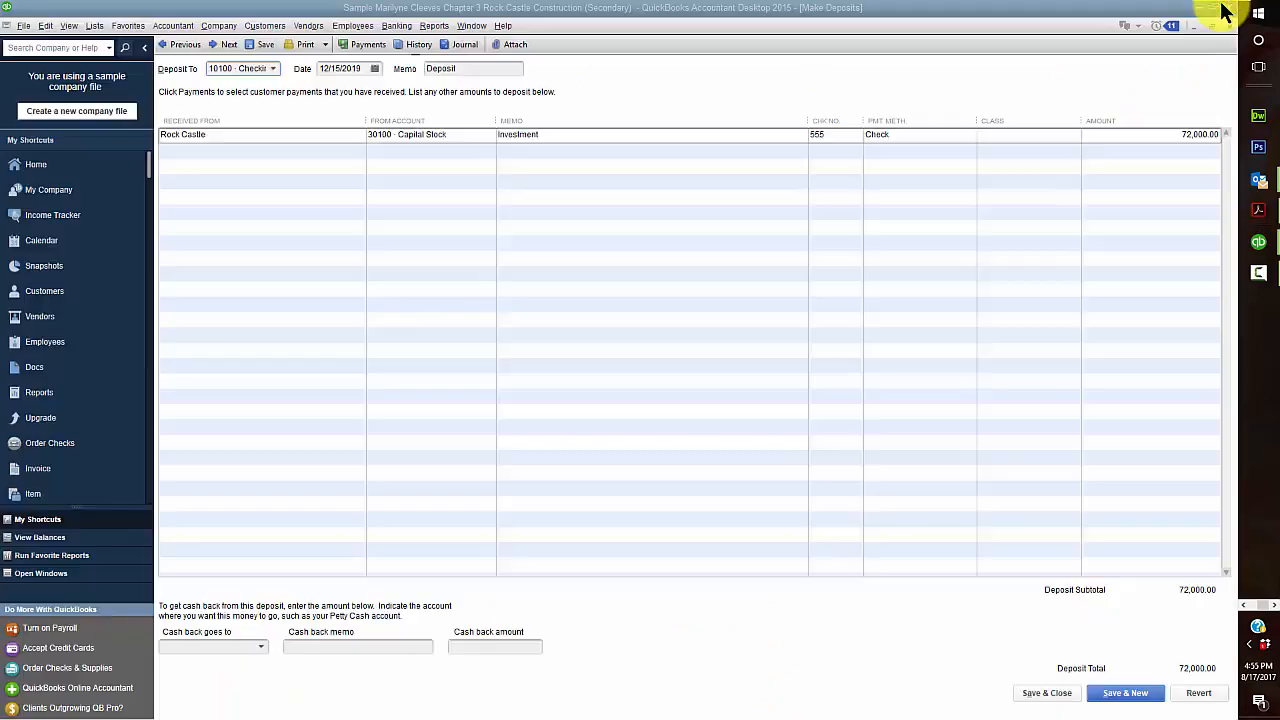
Step: Save and close the 72,000.00 deposit, view it in the Checking register, then return Home
{"action": "left_click", "coordinate": [1040, 693]}
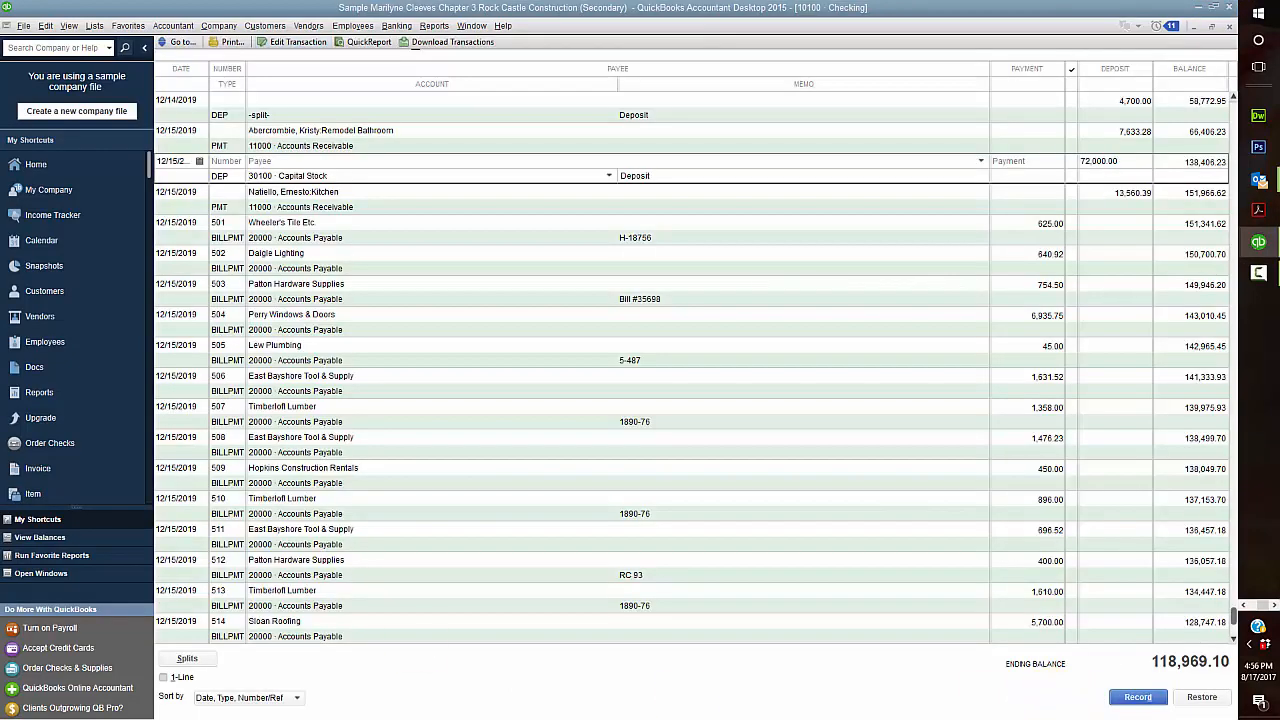
{"action": "key", "text": "F10"}
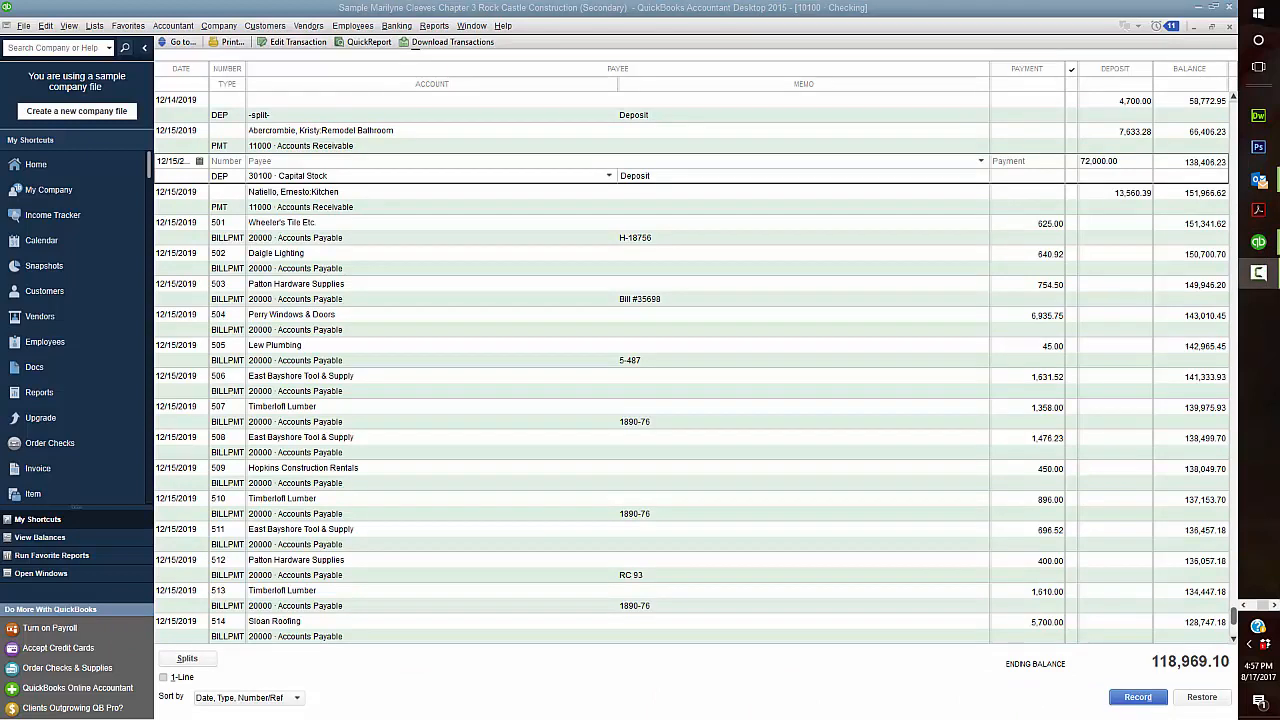
{"action": "left_click", "coordinate": [55, 166]}
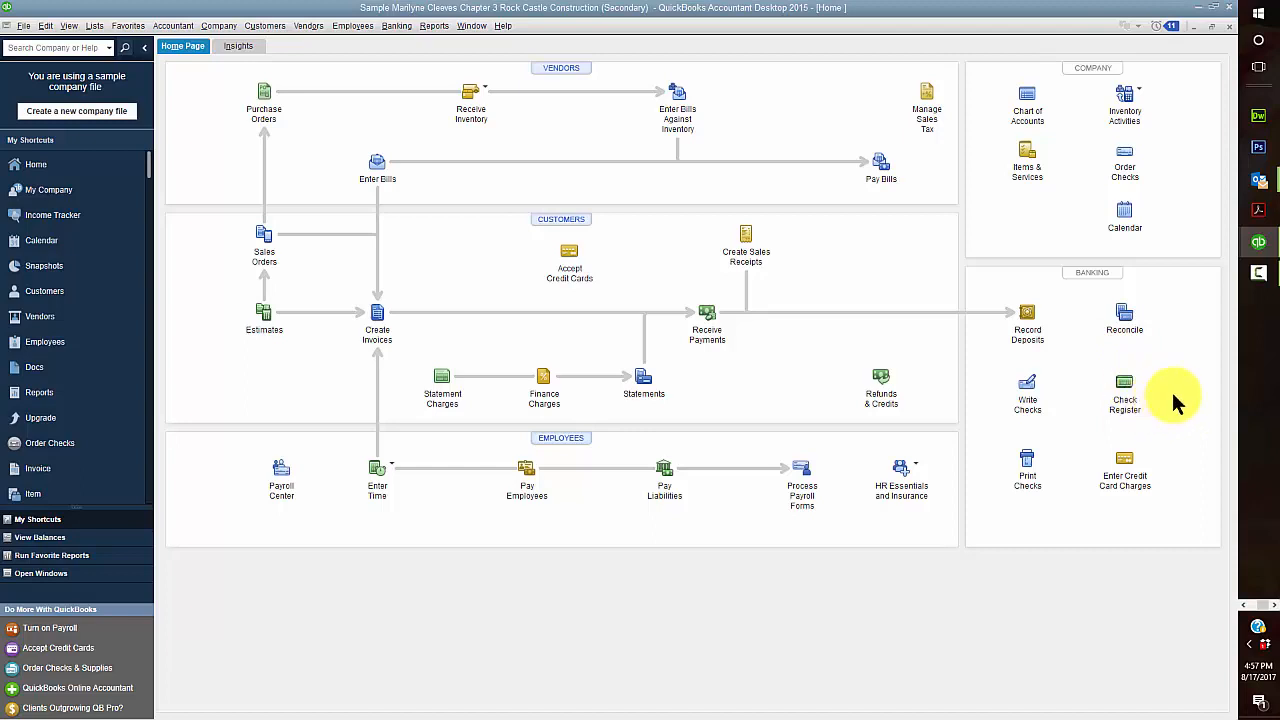
{"action": "left_click", "coordinate": [1123, 390]}
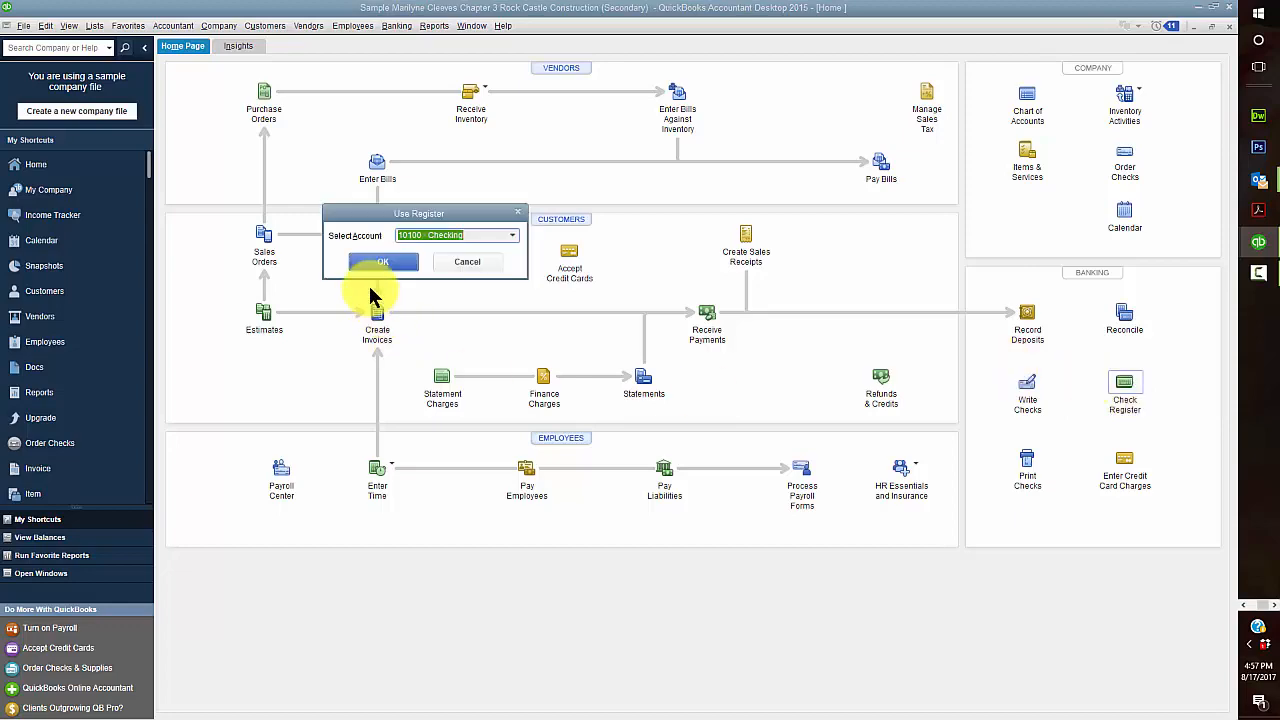
{"action": "left_click", "coordinate": [394, 262]}
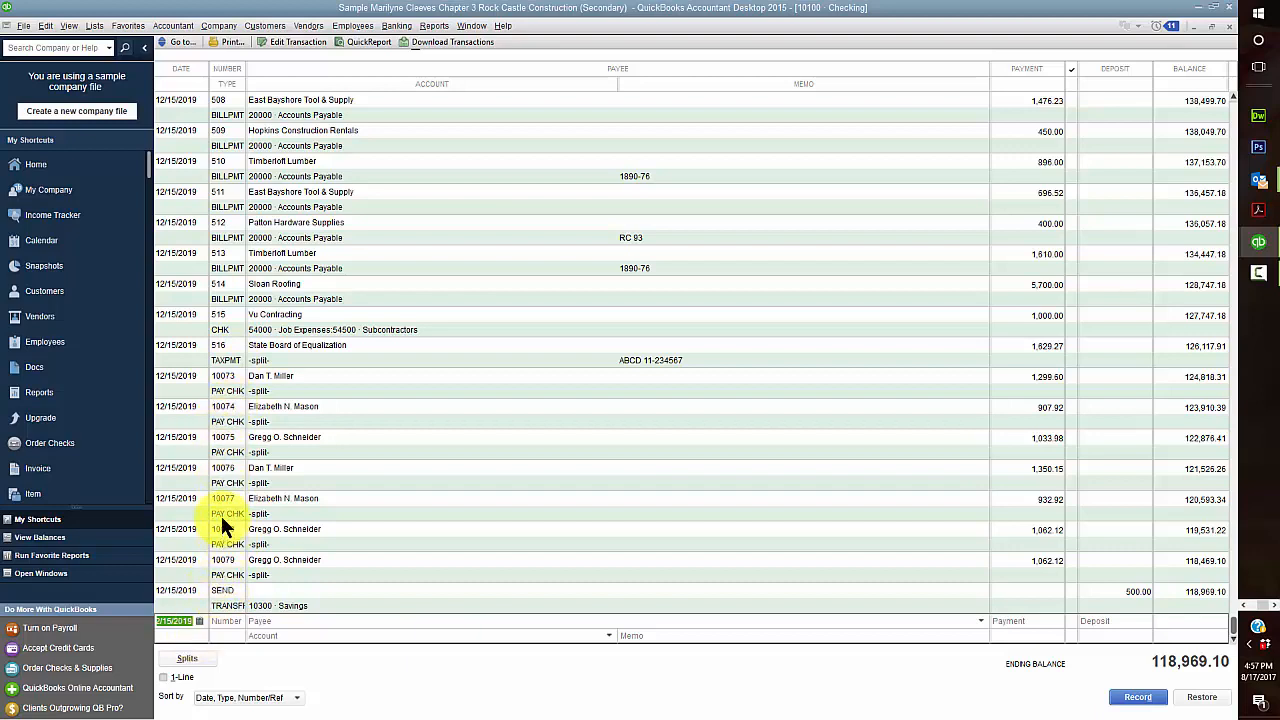
{"action": "left_click", "coordinate": [231, 111]}
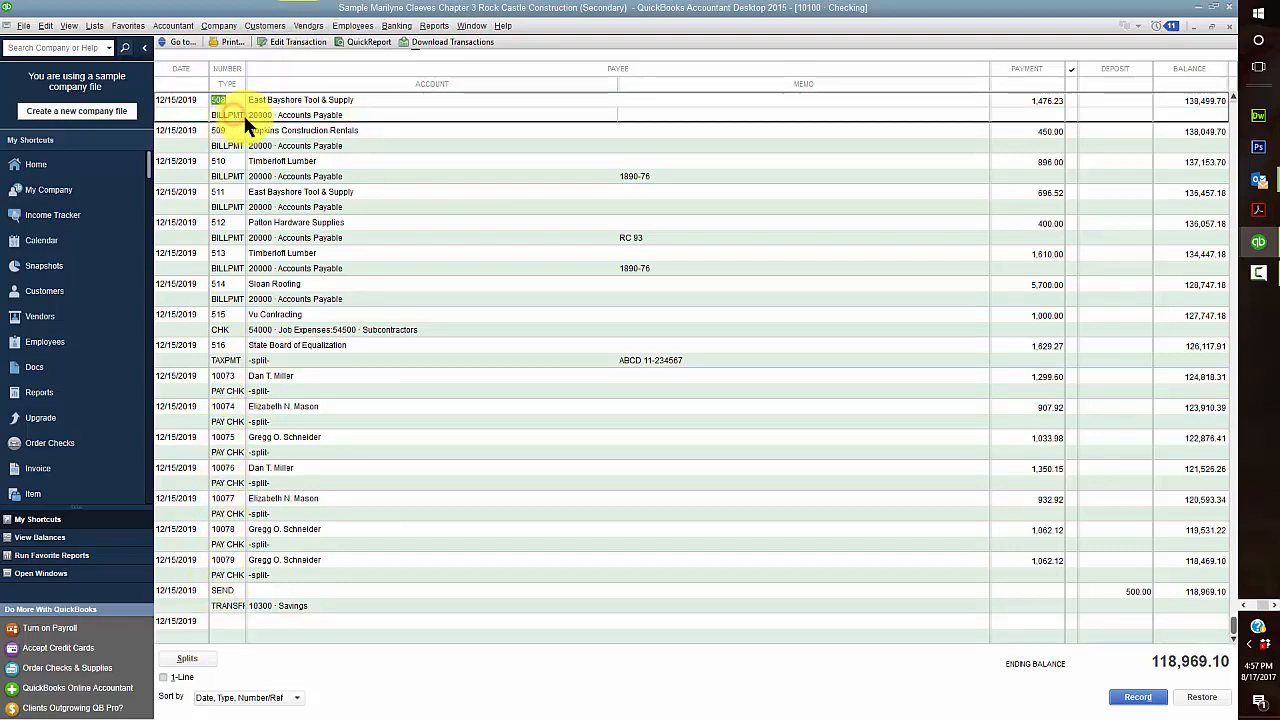
{"action": "double_click", "coordinate": [240, 112]}
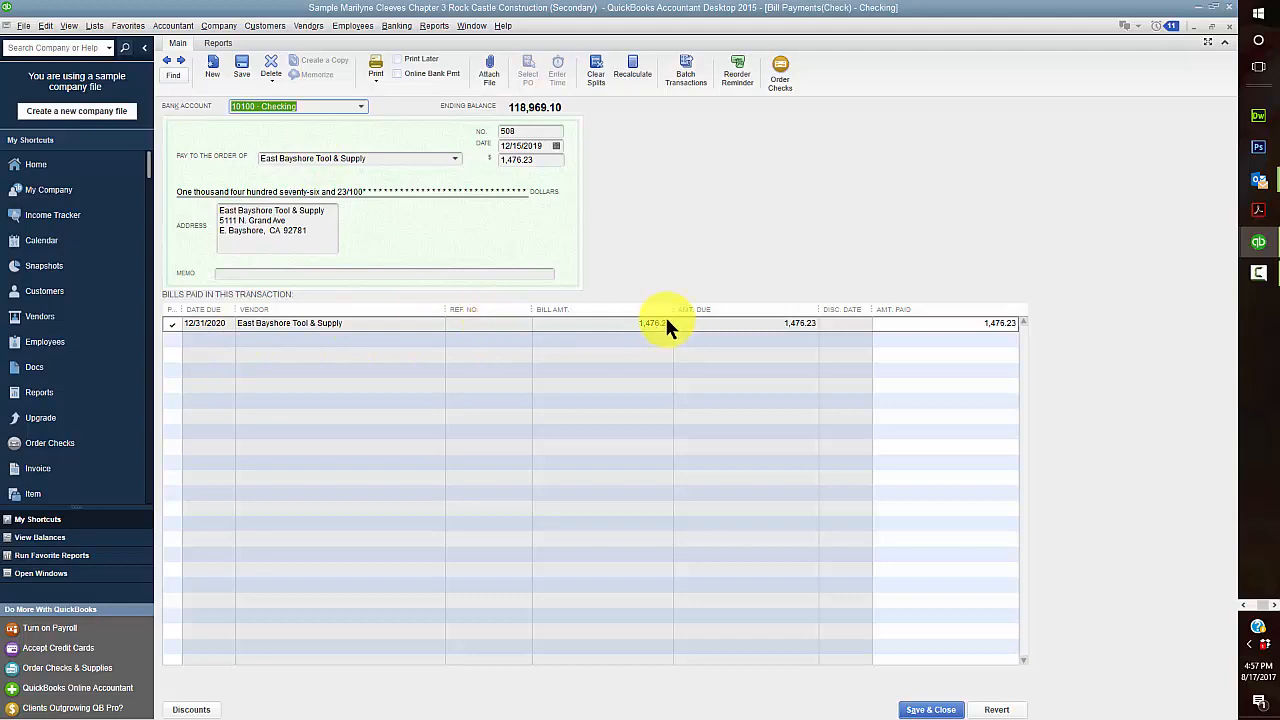
{"action": "left_click", "coordinate": [935, 709]}
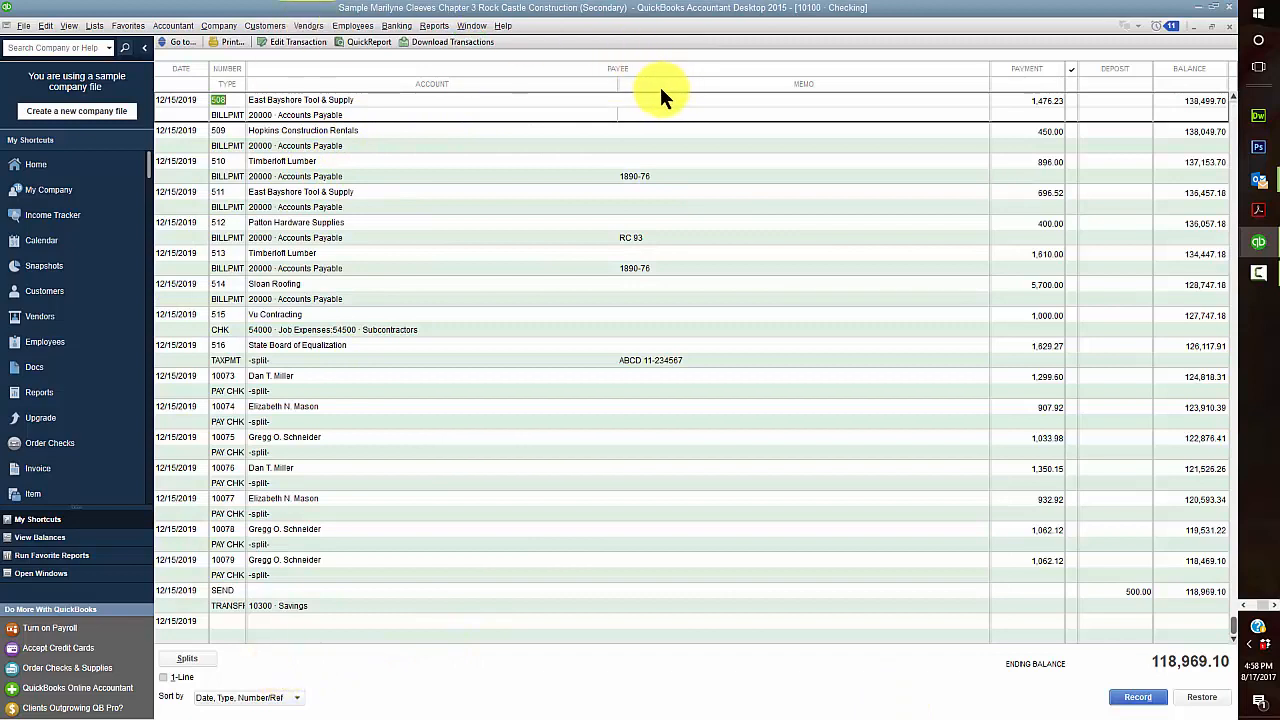
{"action": "left_click", "coordinate": [472, 26]}
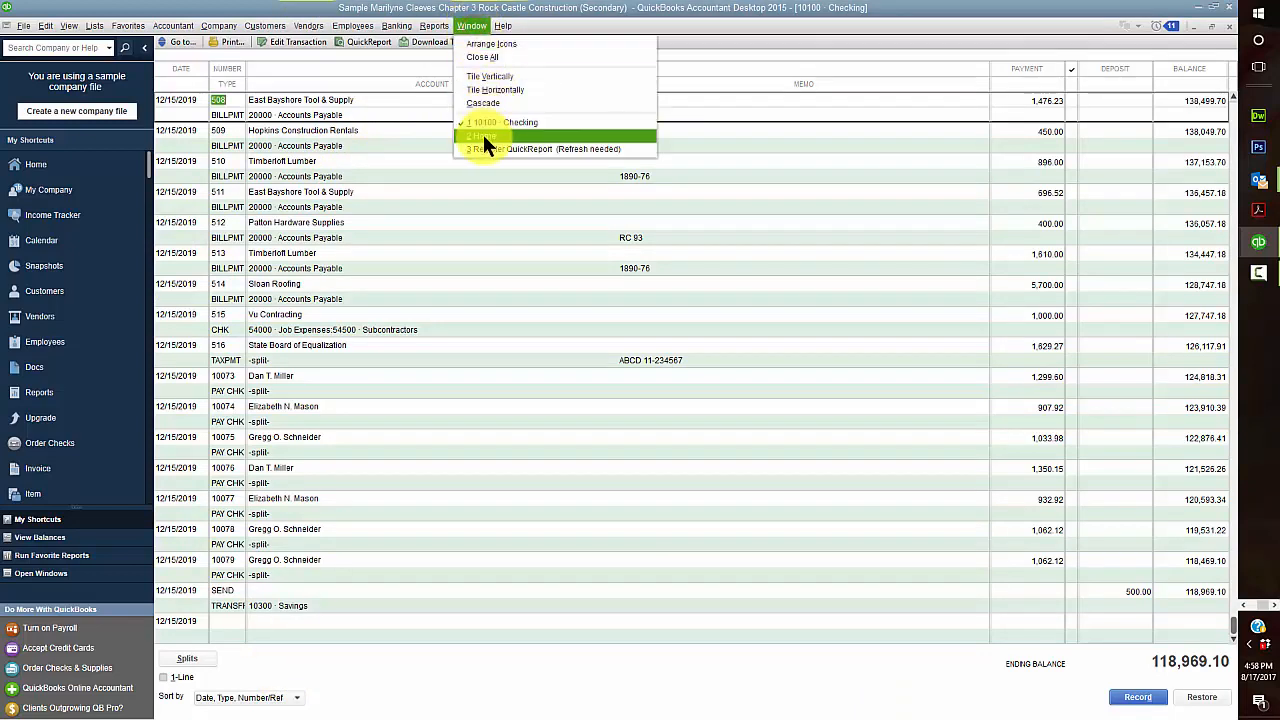
{"action": "left_click", "coordinate": [482, 135]}
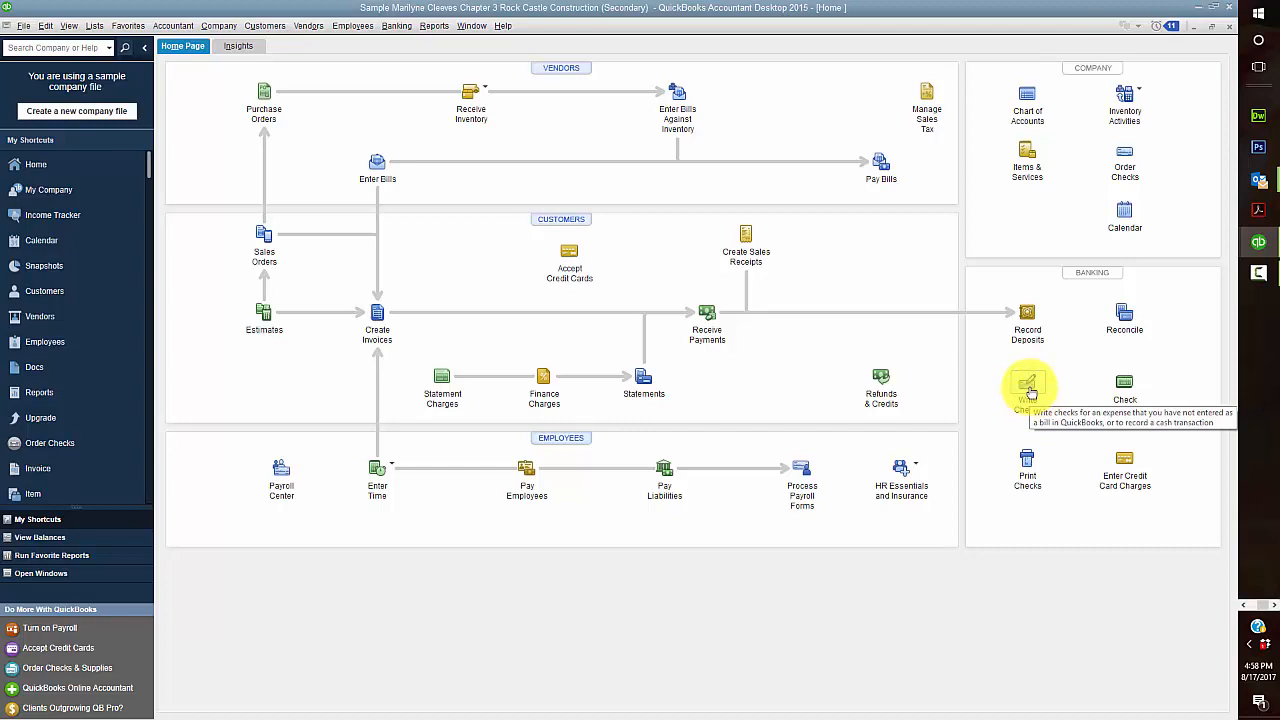
Step: Write a $300.00 check to Kershaw Computer Services, mark it to print later, and save it
{"action": "left_click", "coordinate": [1028, 388]}
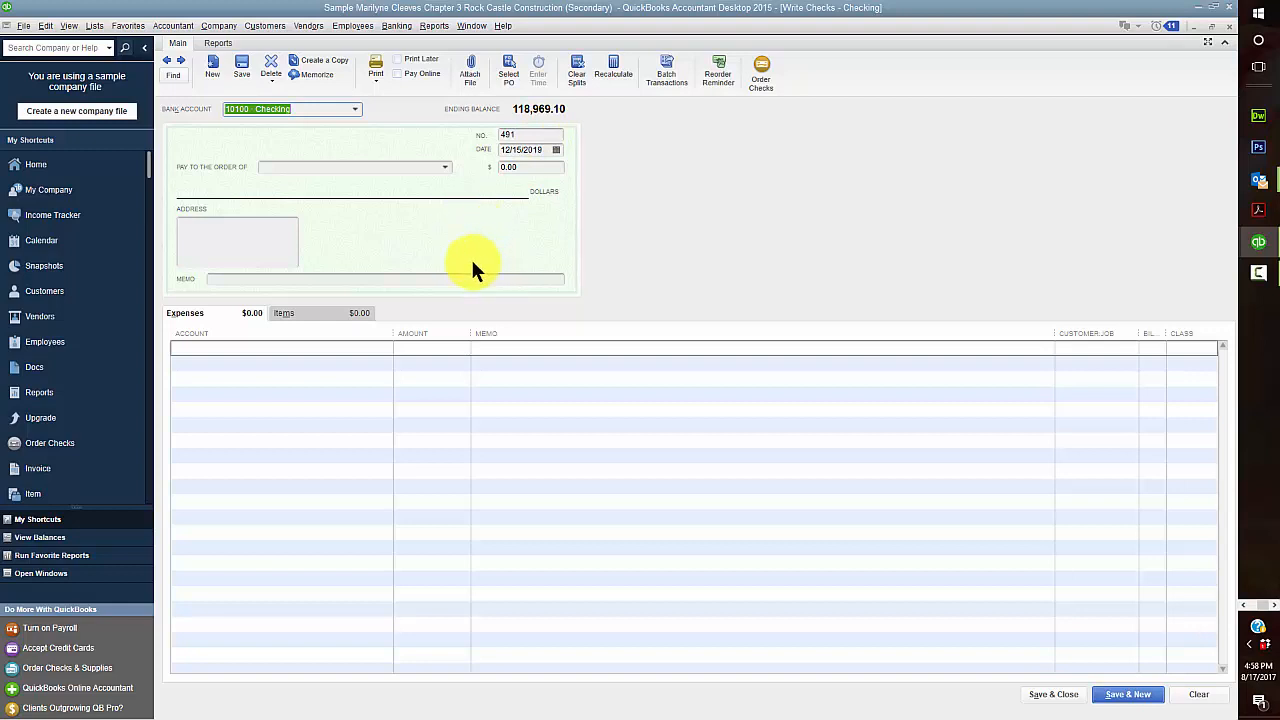
{"action": "left_click", "coordinate": [396, 60]}
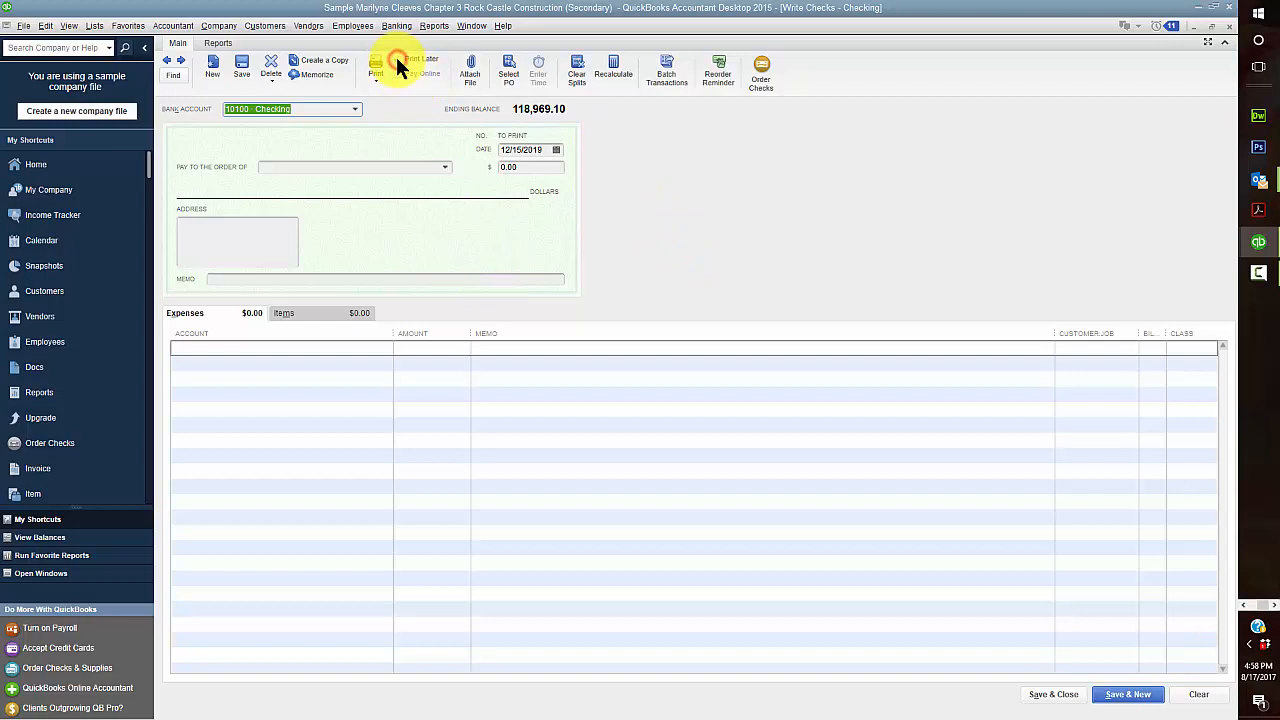
{"action": "left_click", "coordinate": [305, 166]}
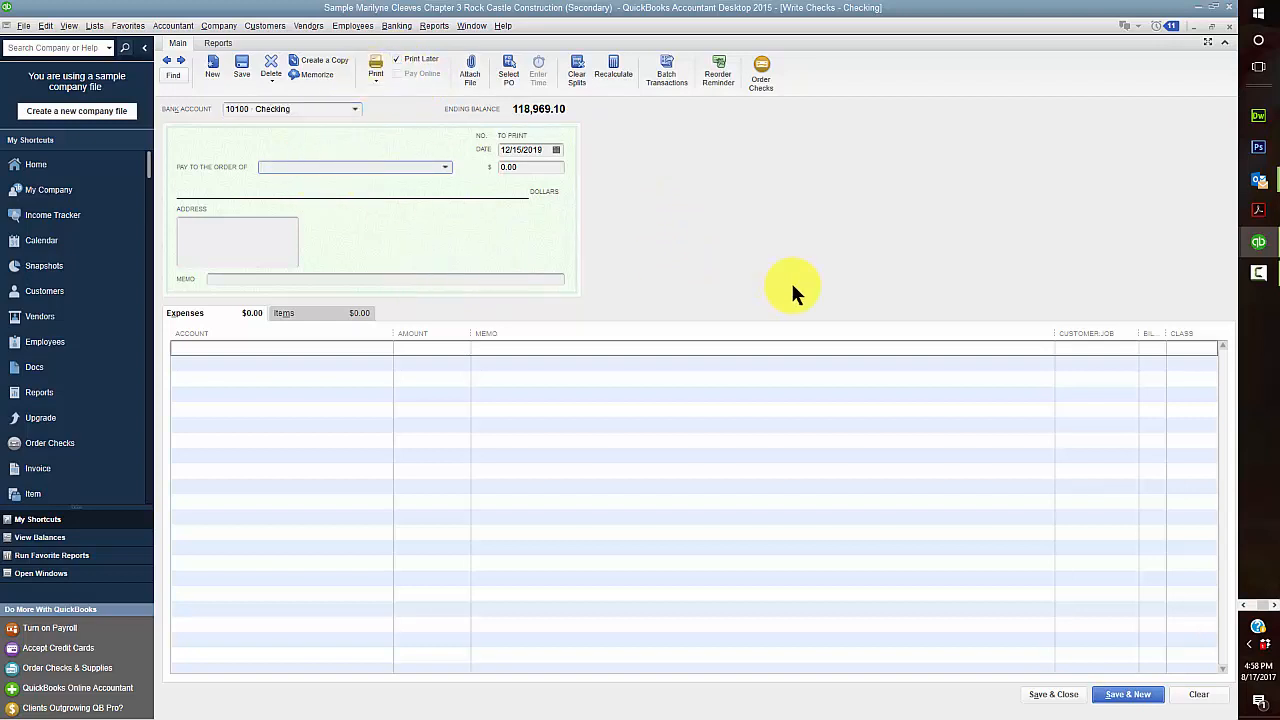
{"action": "type", "text": "Kershaw Computer Services"}
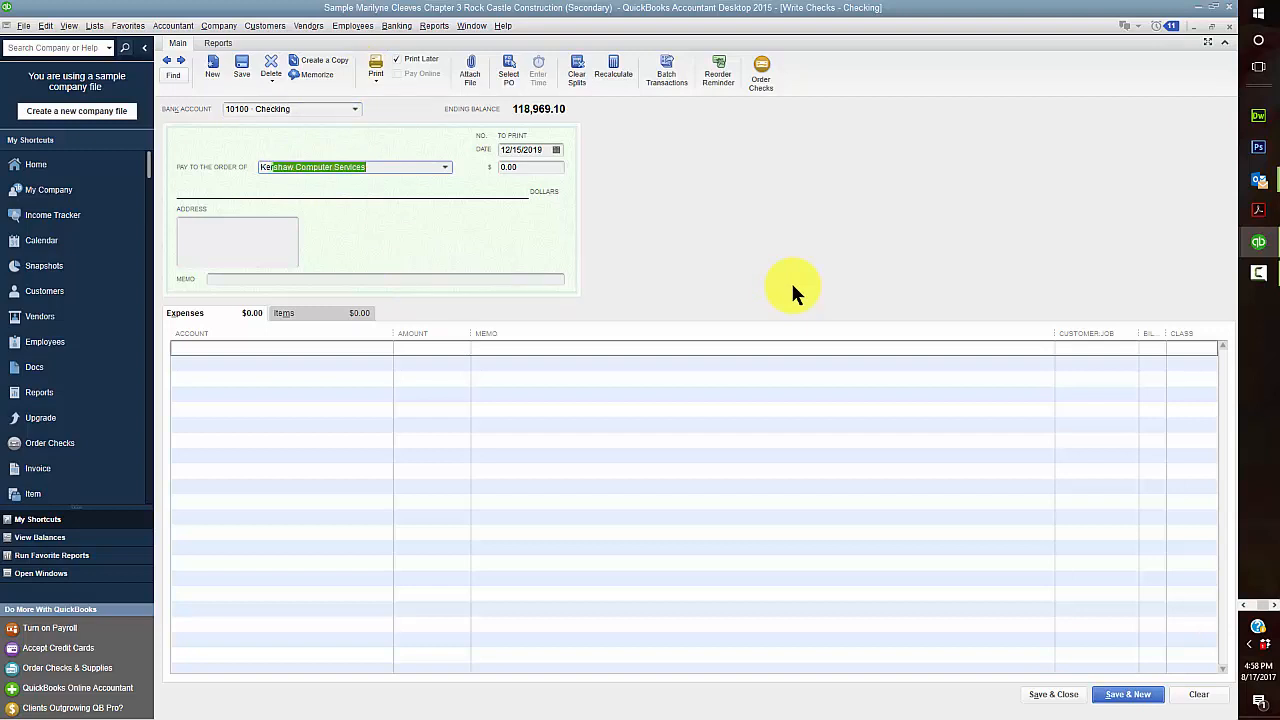
{"action": "key", "text": "Tab"}
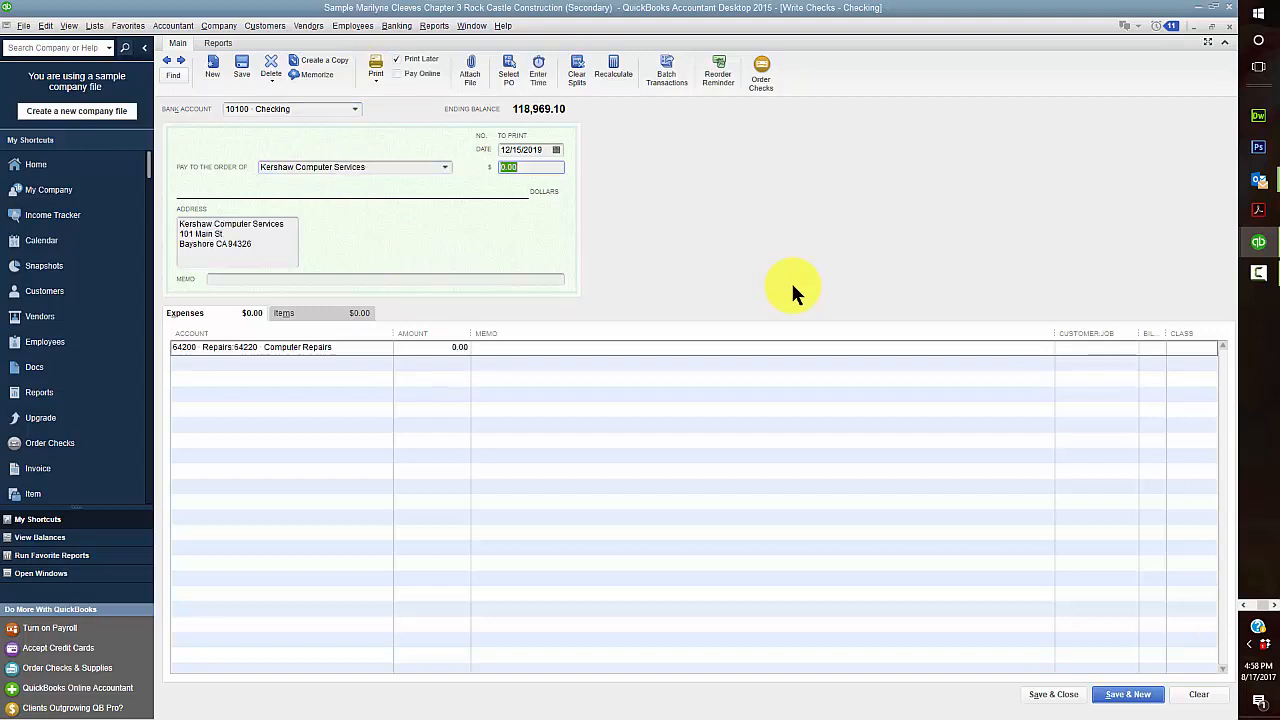
{"action": "type", "text": "300"}
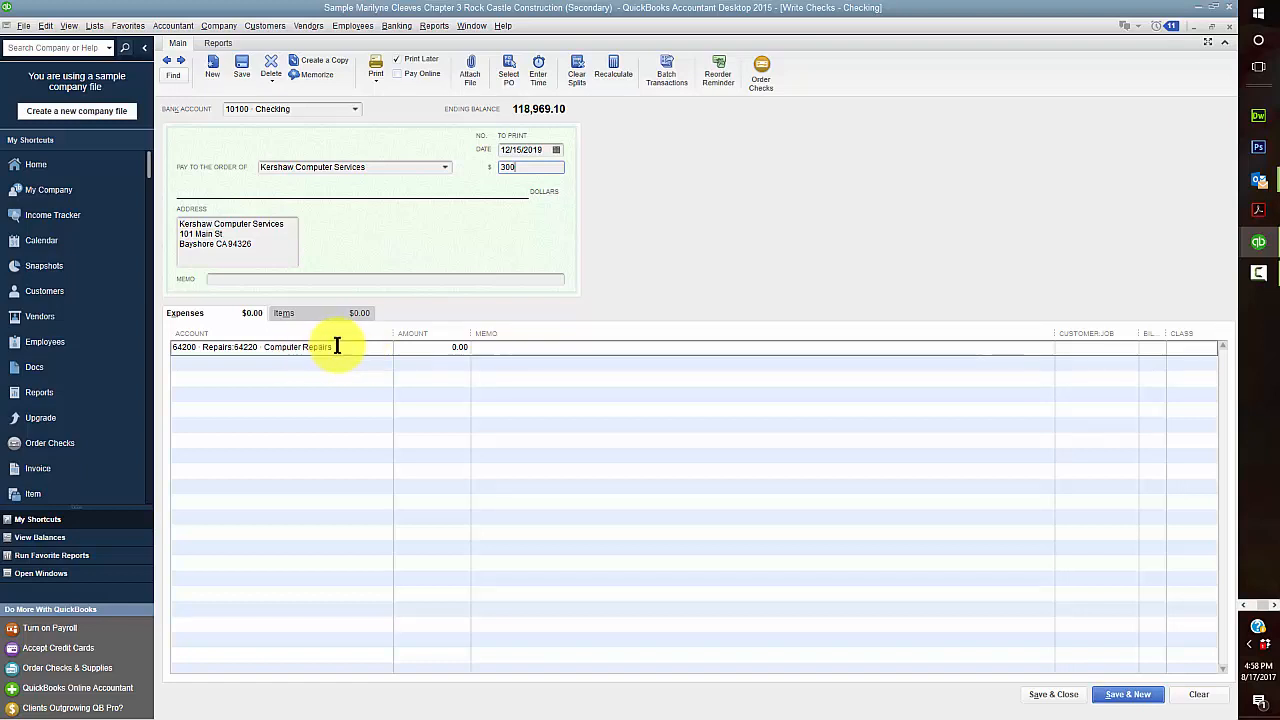
{"action": "left_click", "coordinate": [1133, 700]}
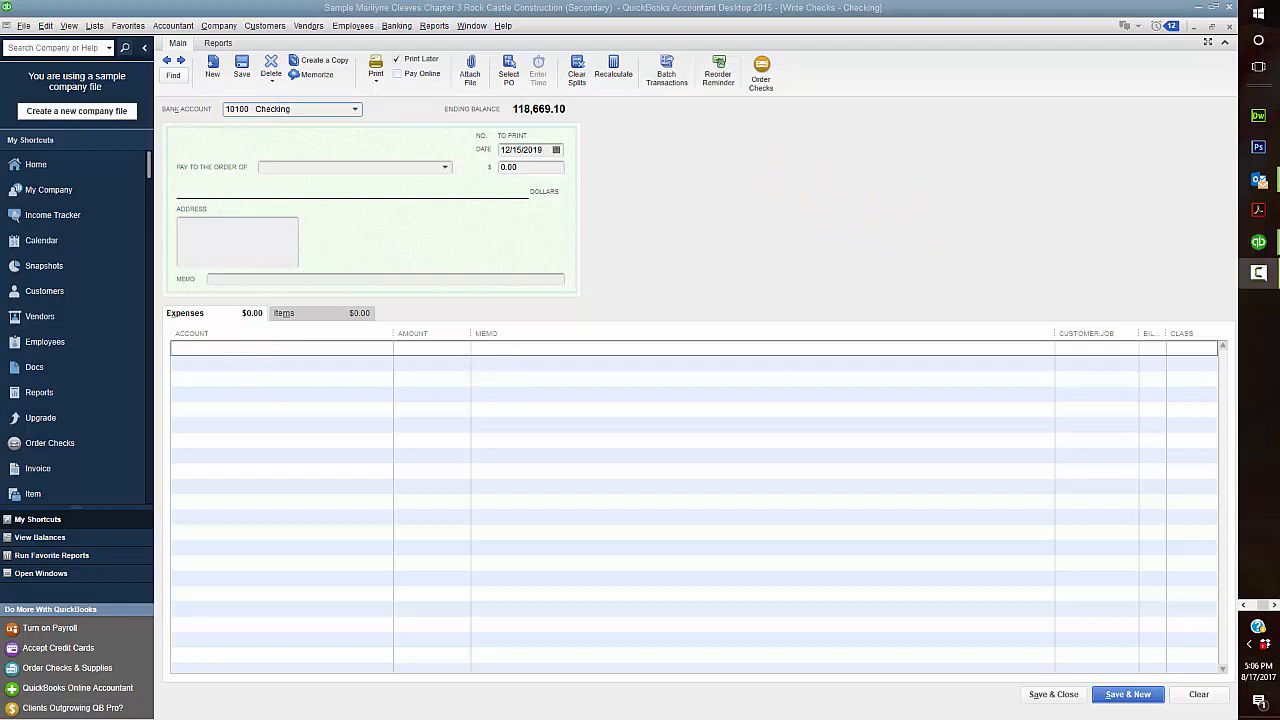
Step: Select the check for printing with First Check Number 517
{"action": "left_click", "coordinate": [23, 27]}
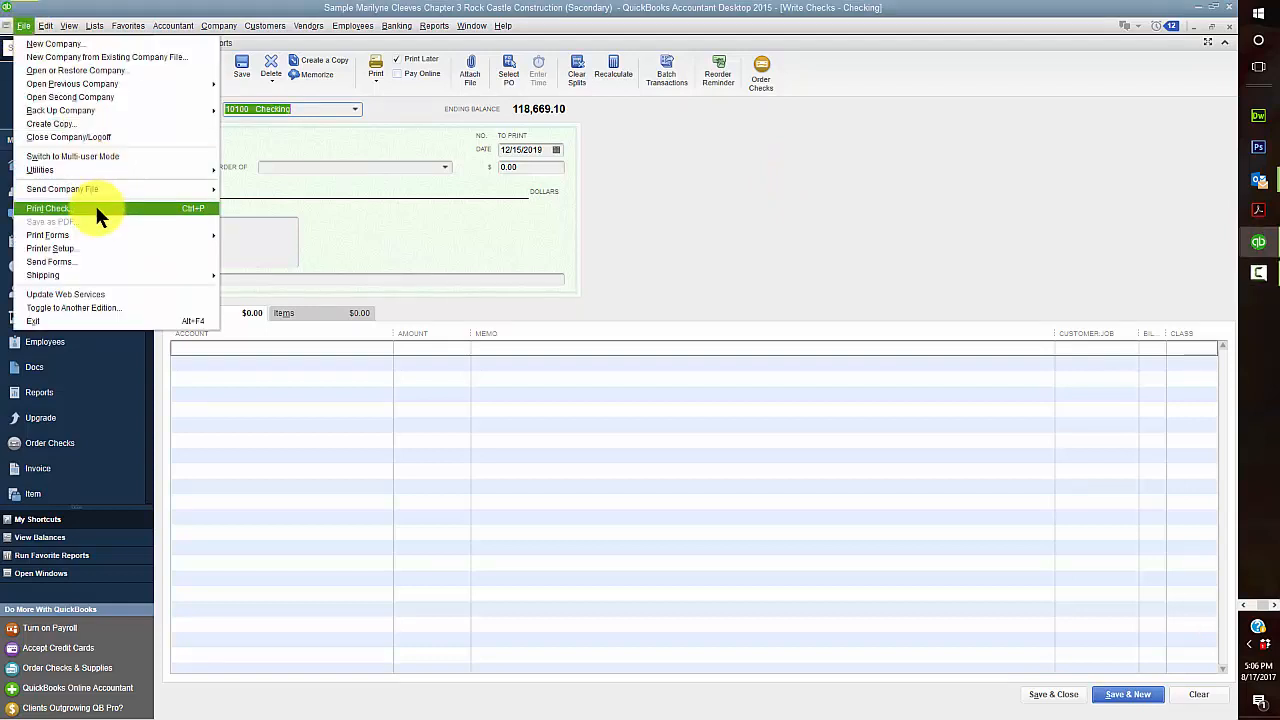
{"action": "mouse_move", "coordinate": [89, 233]}
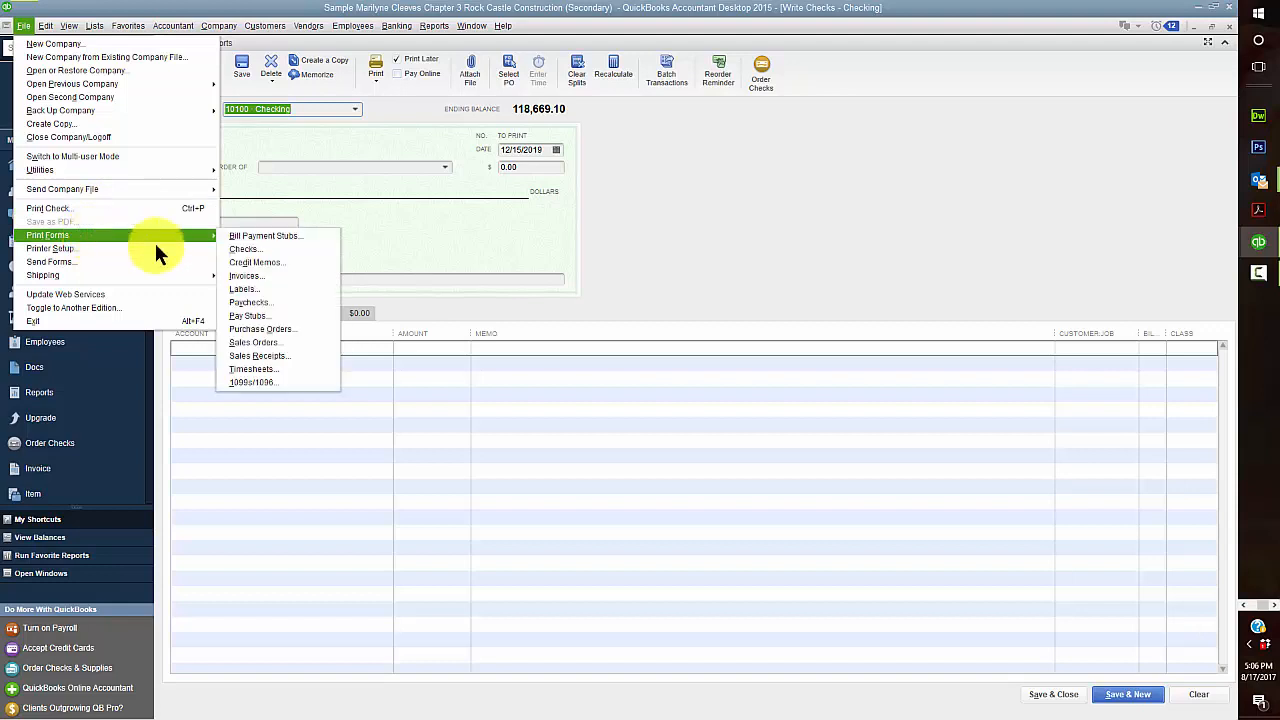
{"action": "left_click", "coordinate": [244, 250]}
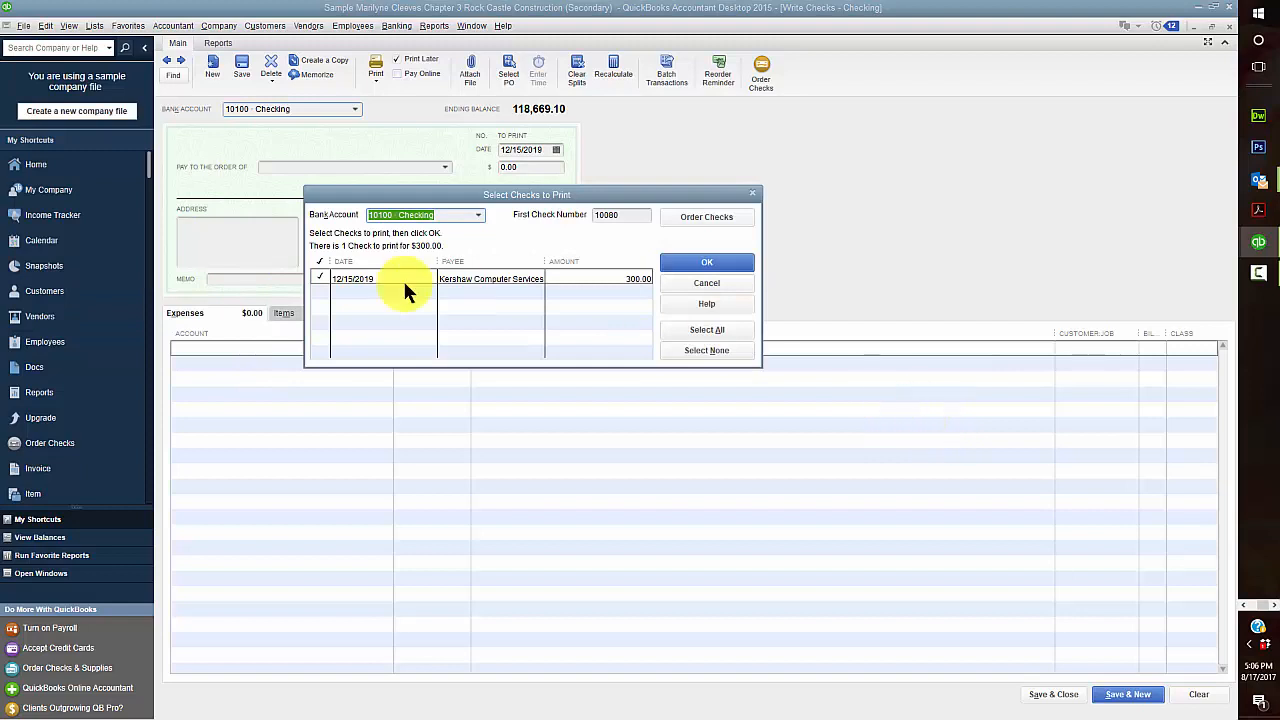
{"action": "double_click", "coordinate": [622, 214]}
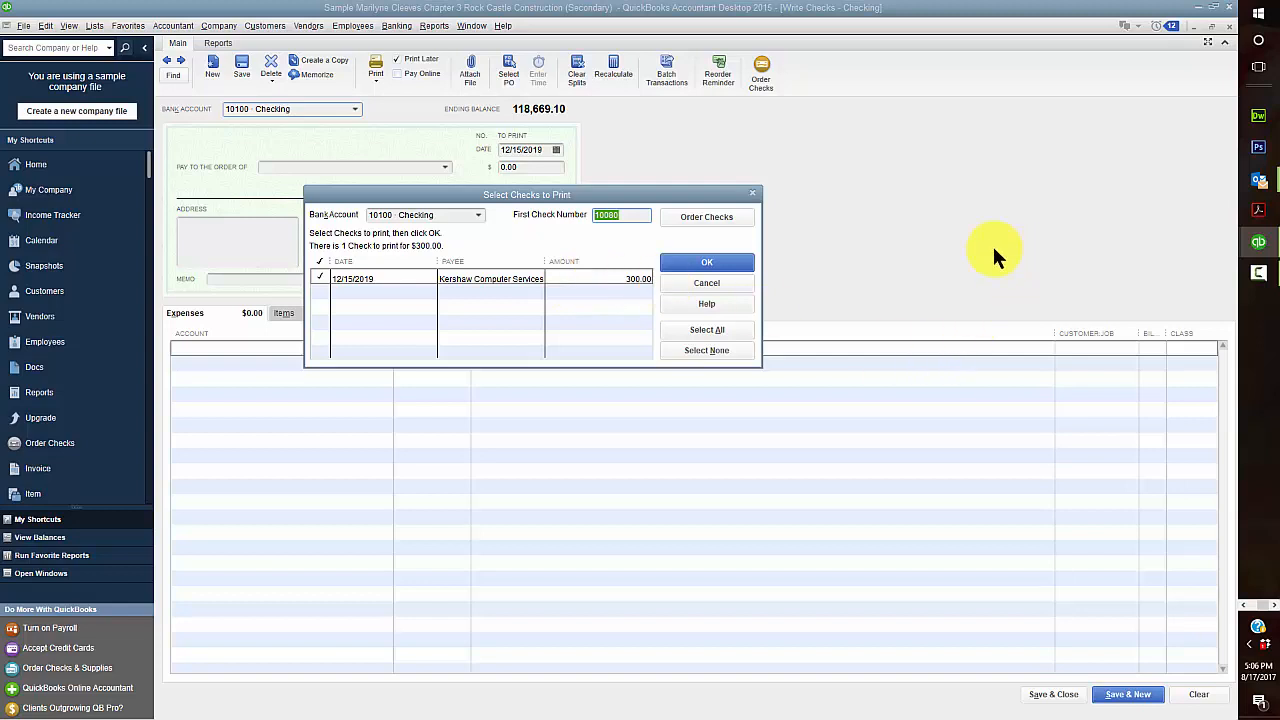
{"action": "type", "text": "517"}
{"action": "left_click", "coordinate": [707, 263]}
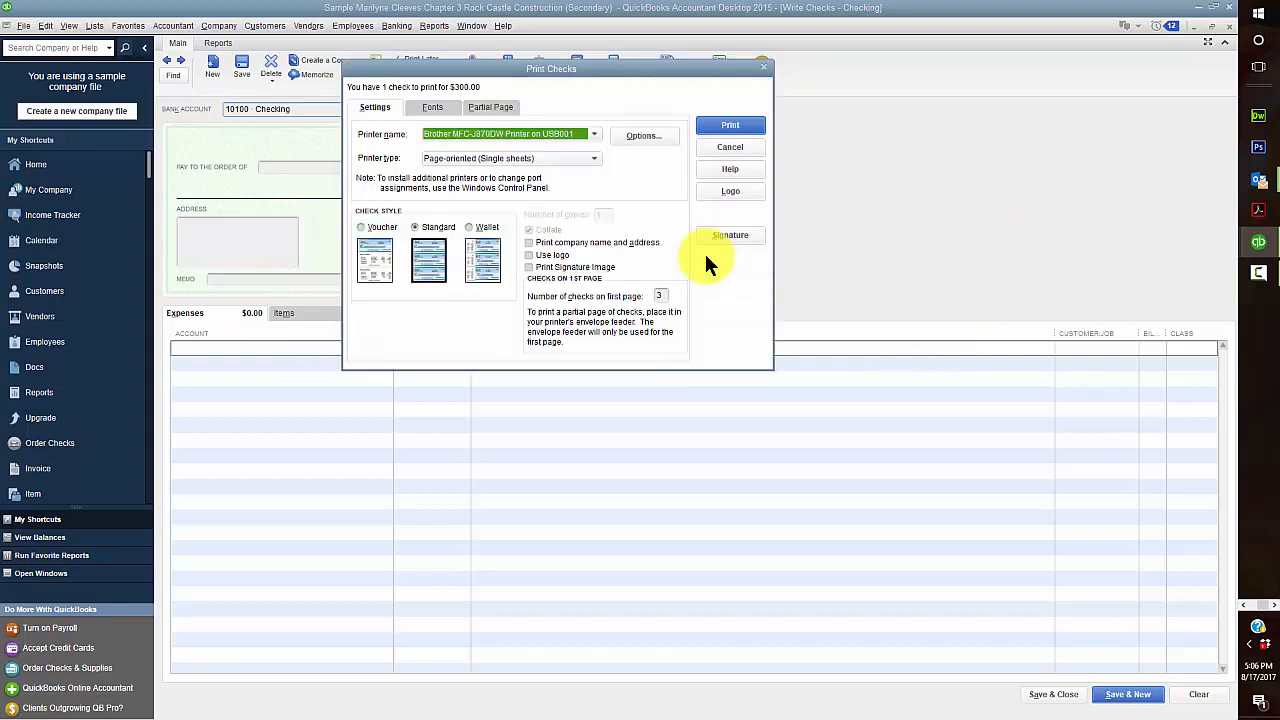
Step: Print the check to the Adobe PDF printer as a file named Check 517
{"action": "left_click", "coordinate": [594, 130]}
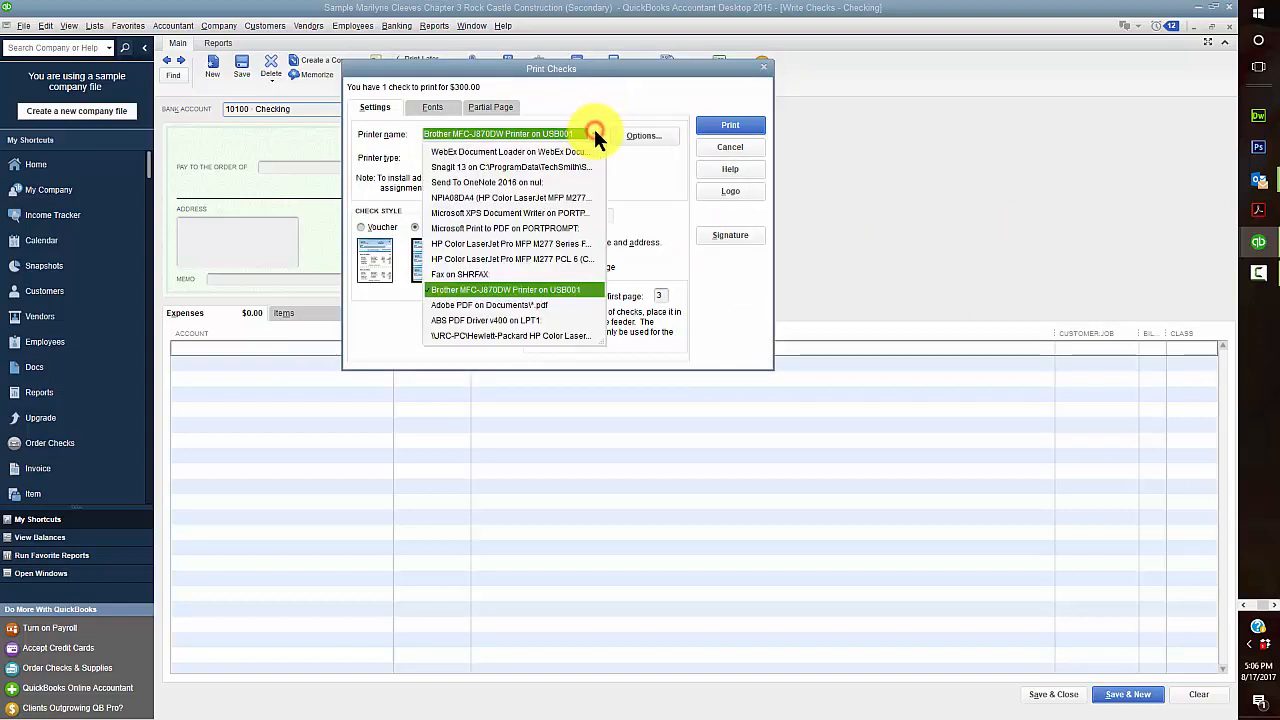
{"action": "left_click", "coordinate": [525, 305]}
{"action": "left_click", "coordinate": [749, 112]}
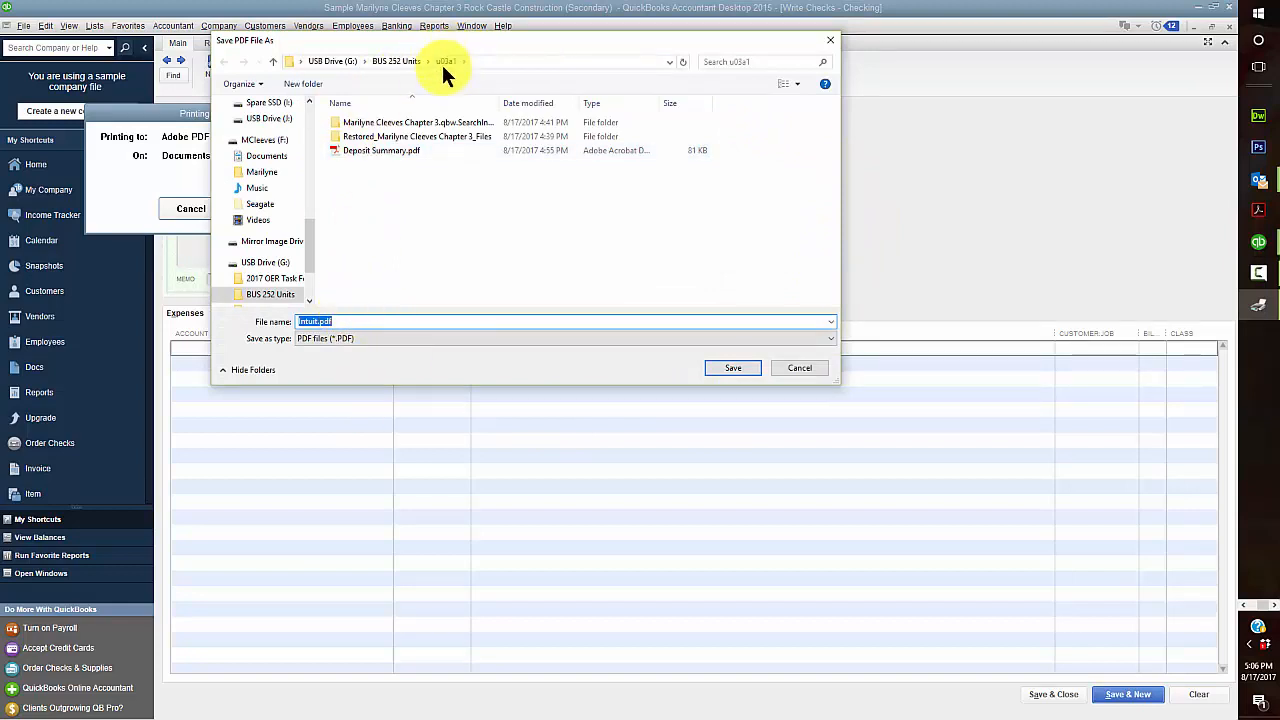
{"action": "left_click_drag", "start_coordinate": [345, 320], "coordinate": [279, 317]}
{"action": "type", "text": "Check 517"}
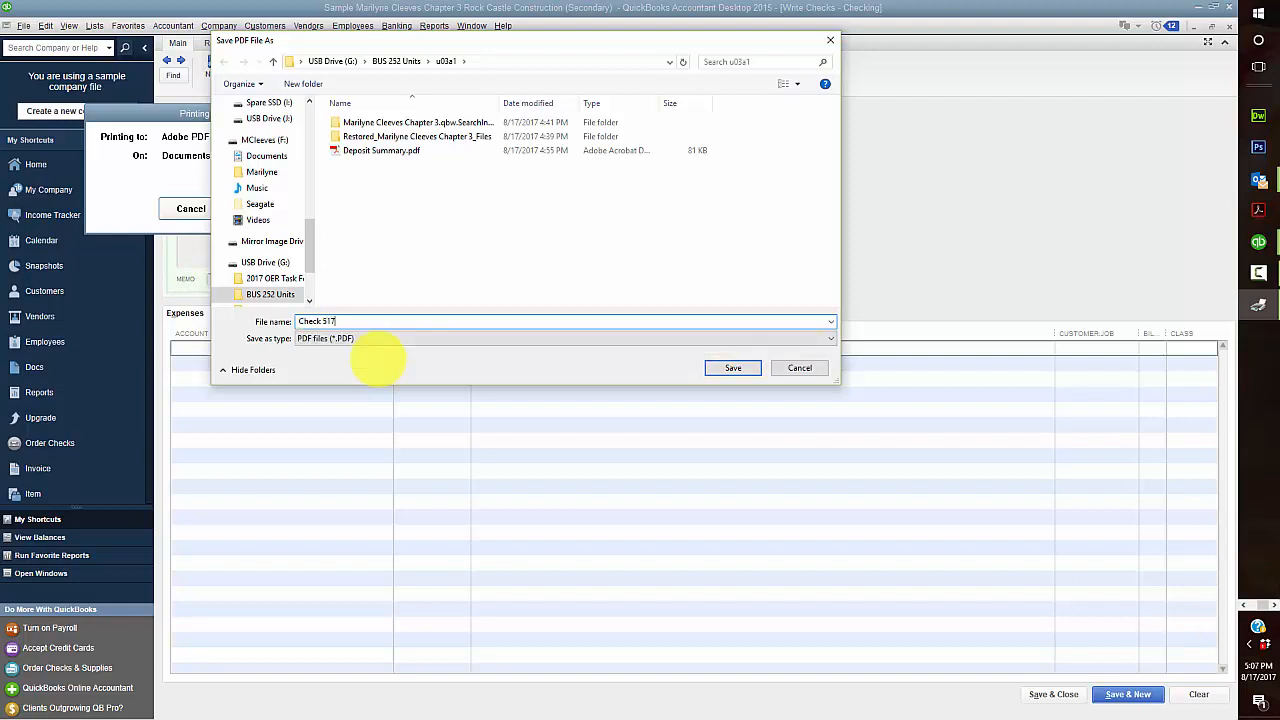
{"action": "key", "text": "Return"}
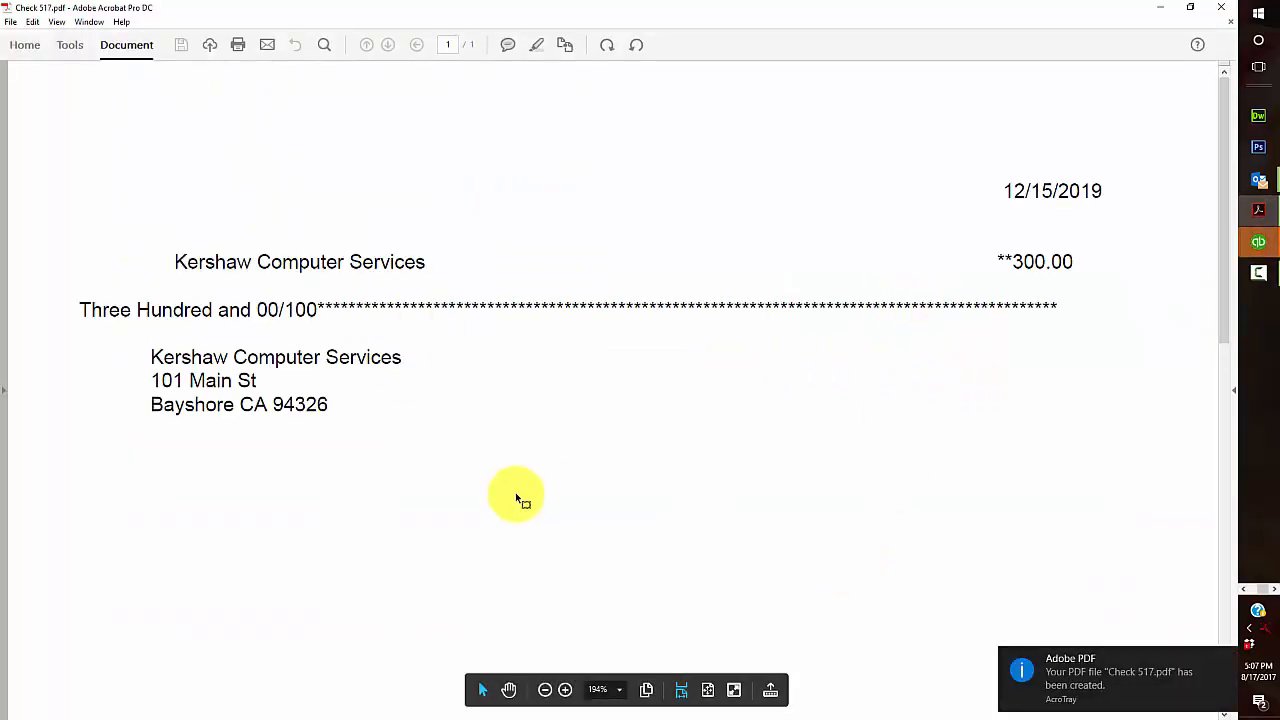
Step: Close Check 517.pdf and exit Adobe Acrobat
{"action": "left_click", "coordinate": [1225, 14]}
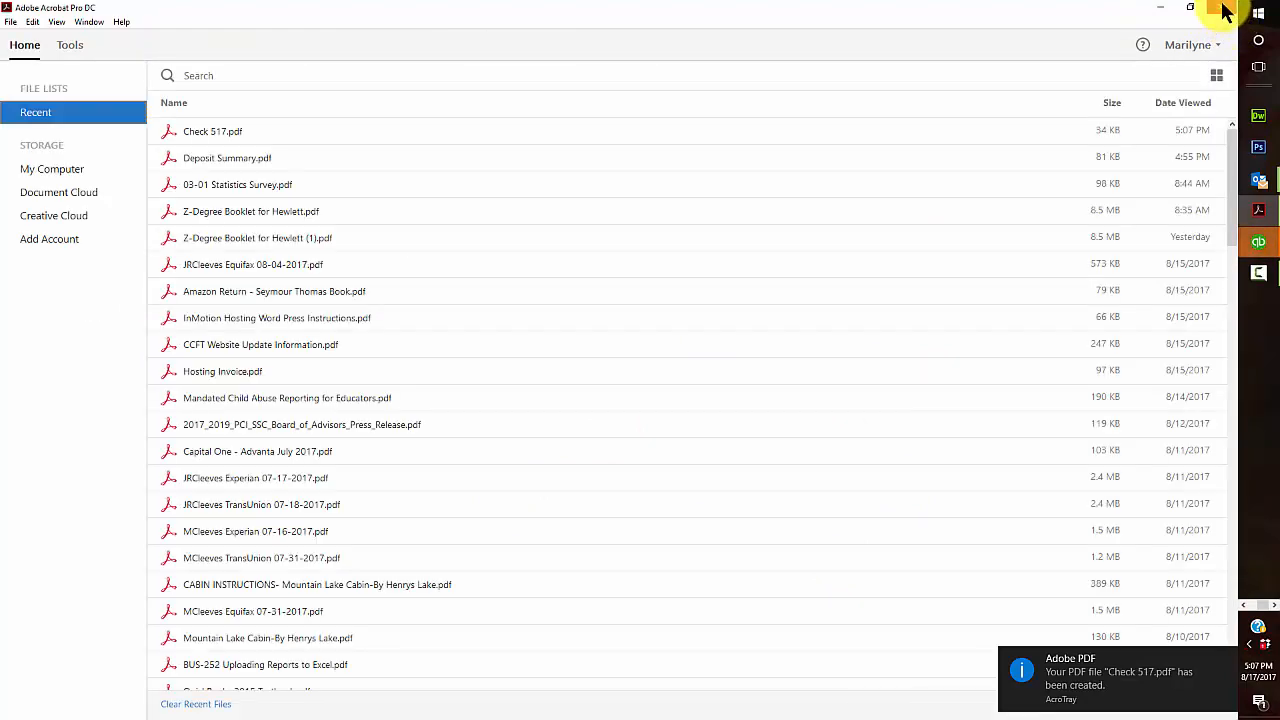
{"action": "left_click", "coordinate": [1225, 10]}
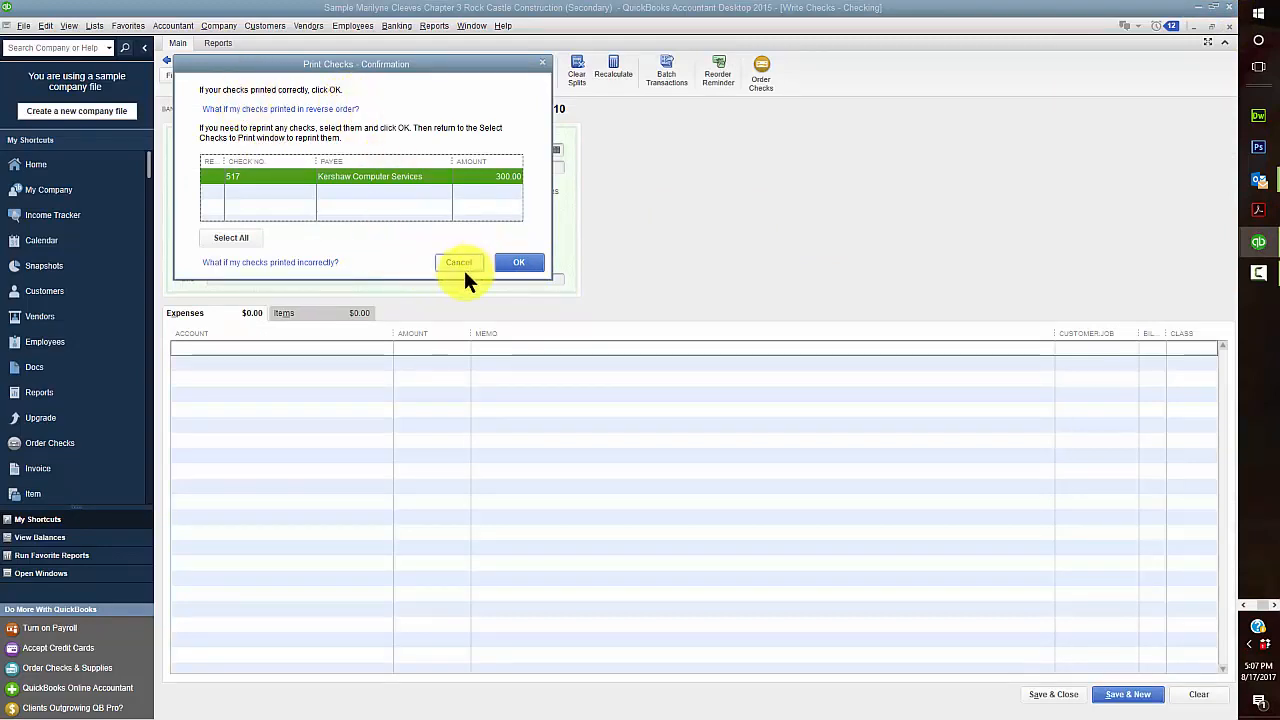
Step: Flag check 517 for reprint and reopen Print Checks with First Check Number 517
{"action": "left_click", "coordinate": [213, 177]}
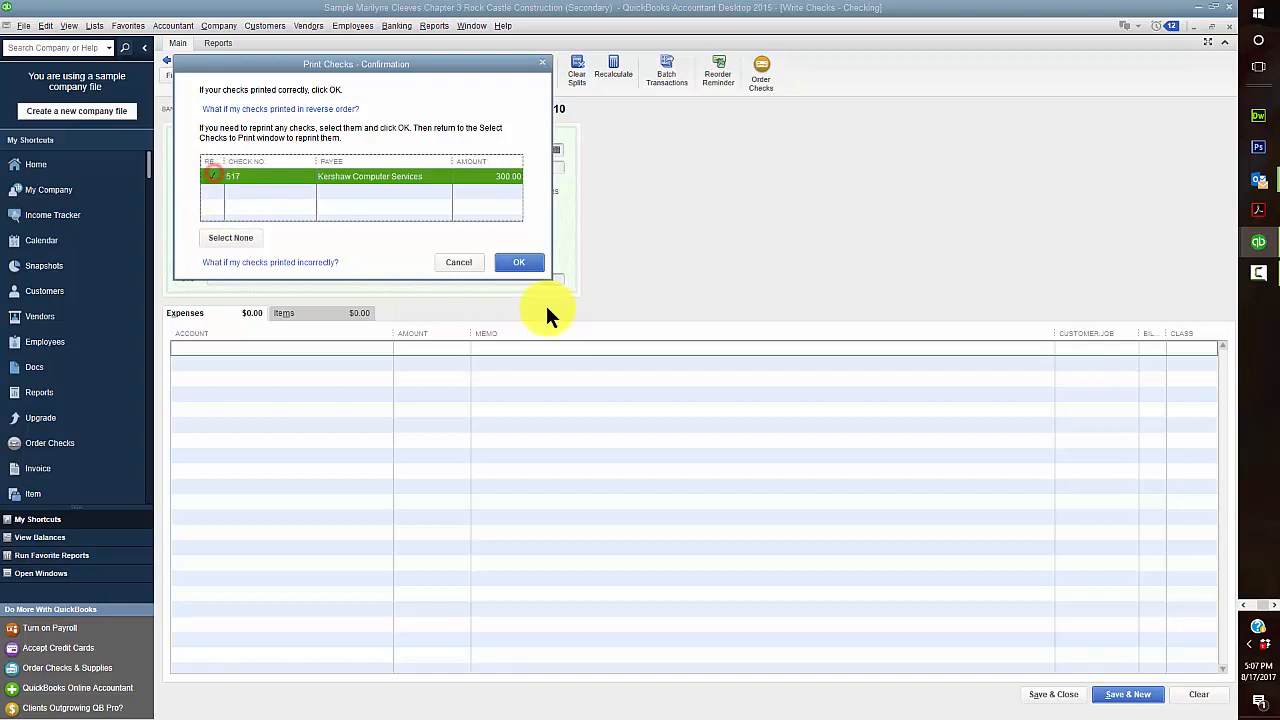
{"action": "left_click", "coordinate": [514, 262]}
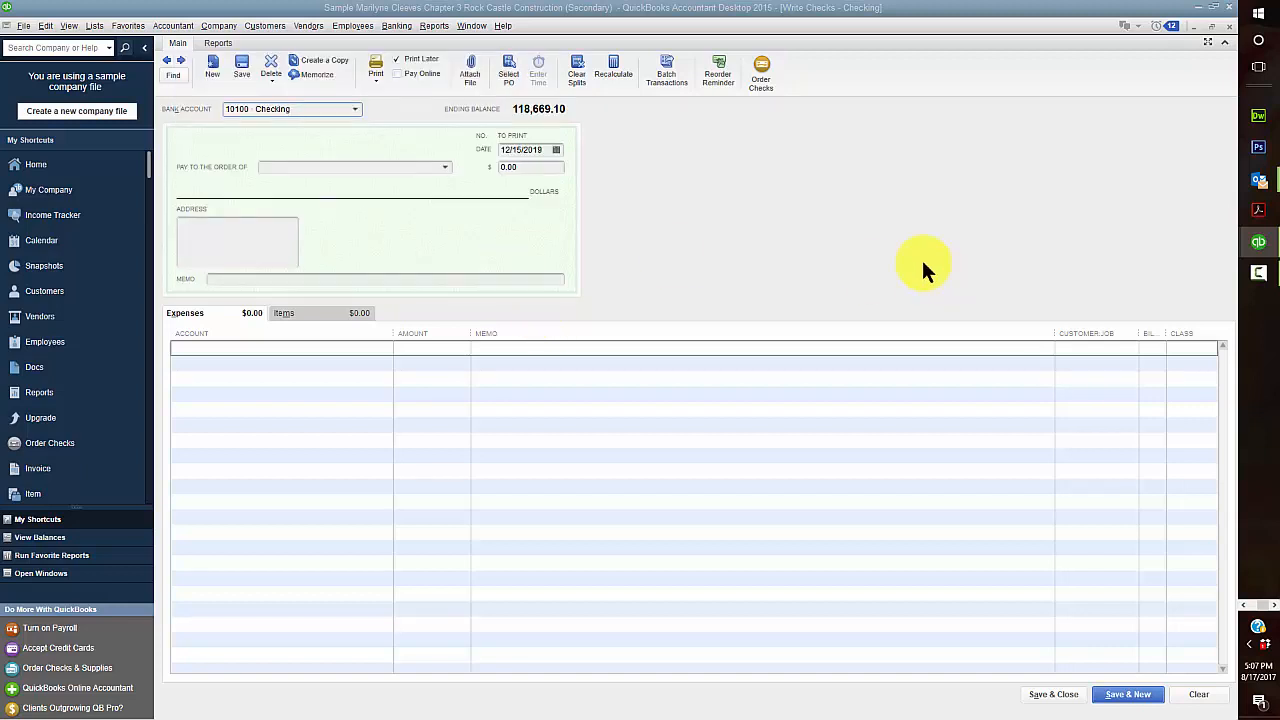
{"action": "left_click", "coordinate": [23, 25]}
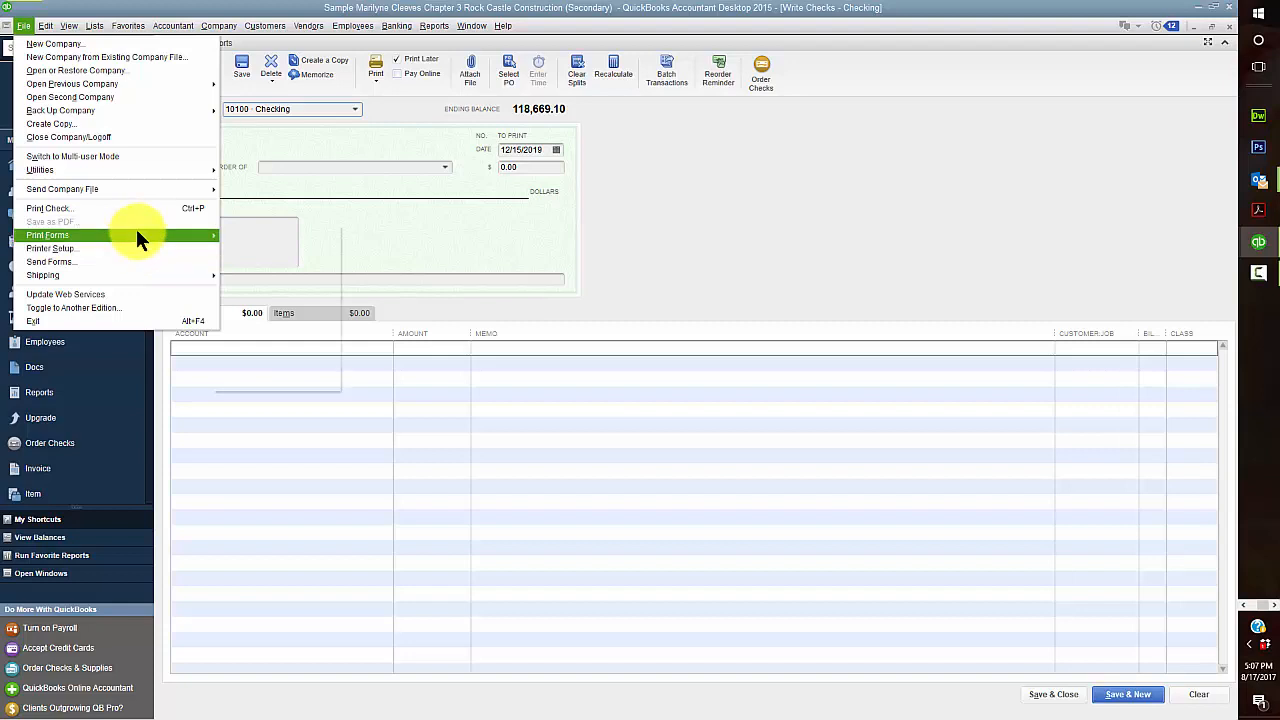
{"action": "mouse_move", "coordinate": [135, 236]}
{"action": "left_click", "coordinate": [233, 248]}
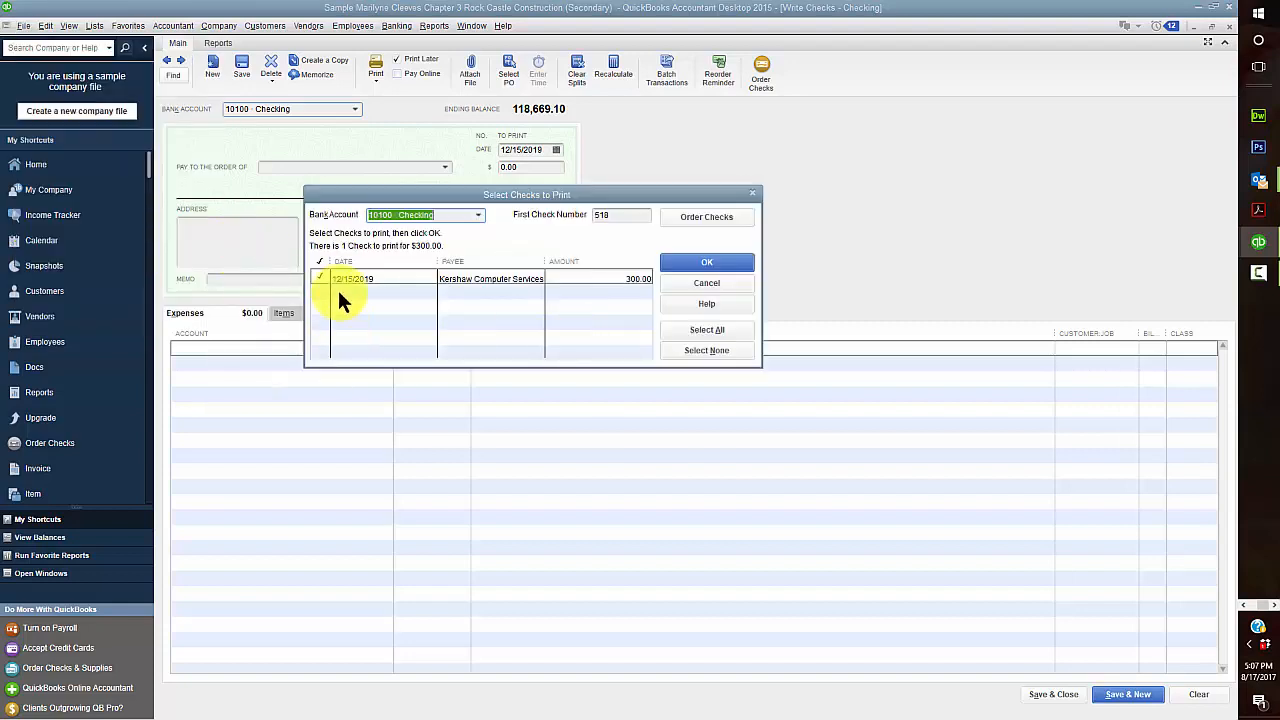
{"action": "left_click", "coordinate": [614, 213]}
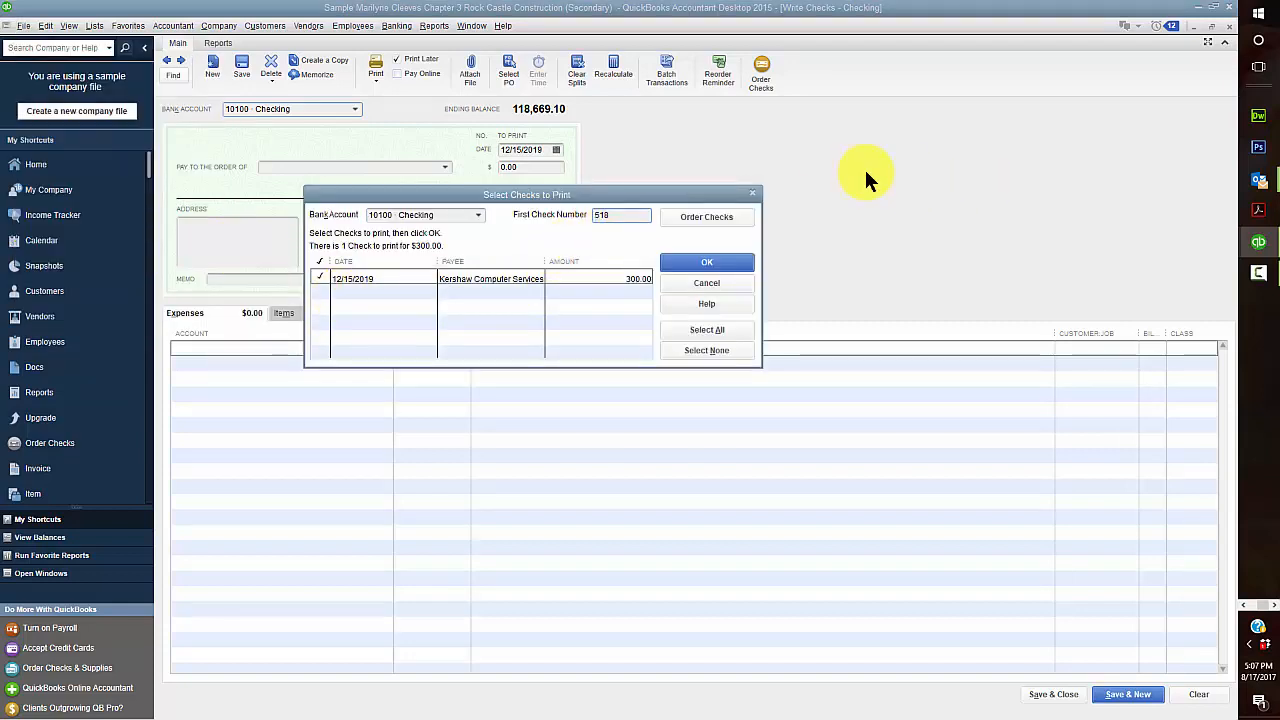
{"action": "type", "text": "517"}
Step: Reprint check 517 to Adobe PDF with company name and address, saving as Check 517.pdf
{"action": "left_click", "coordinate": [701, 260]}
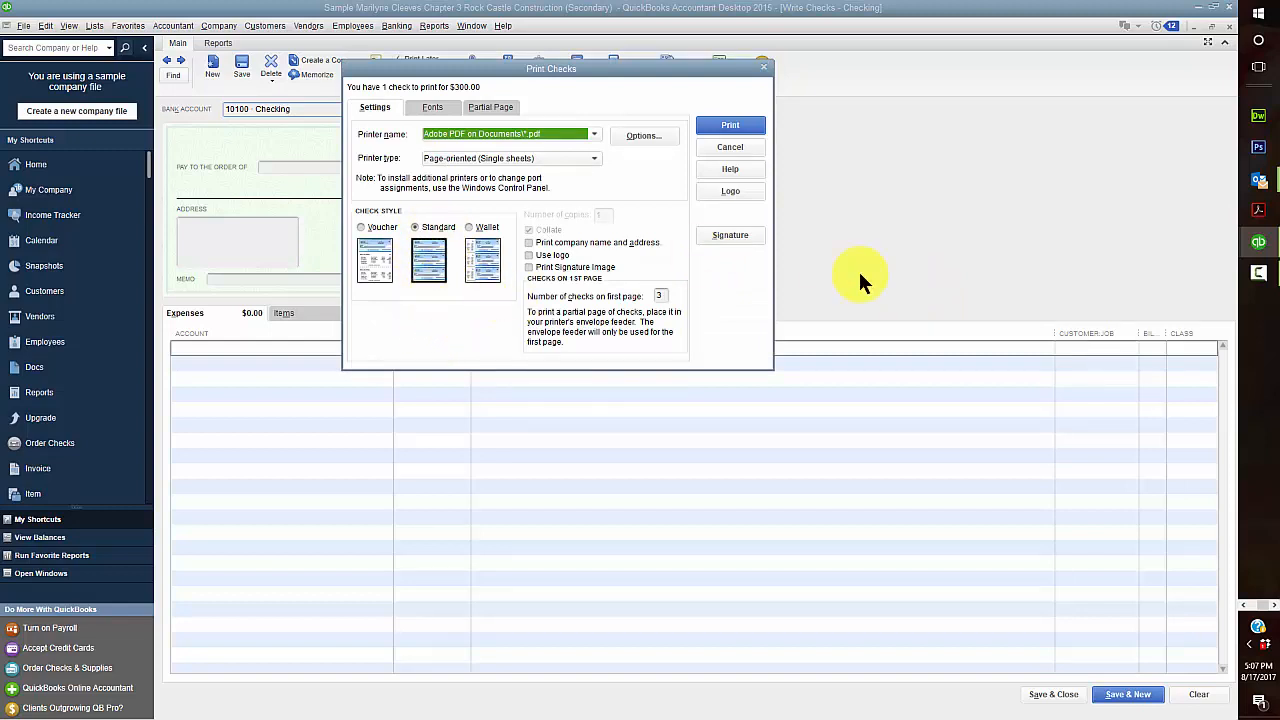
{"action": "left_click", "coordinate": [529, 243]}
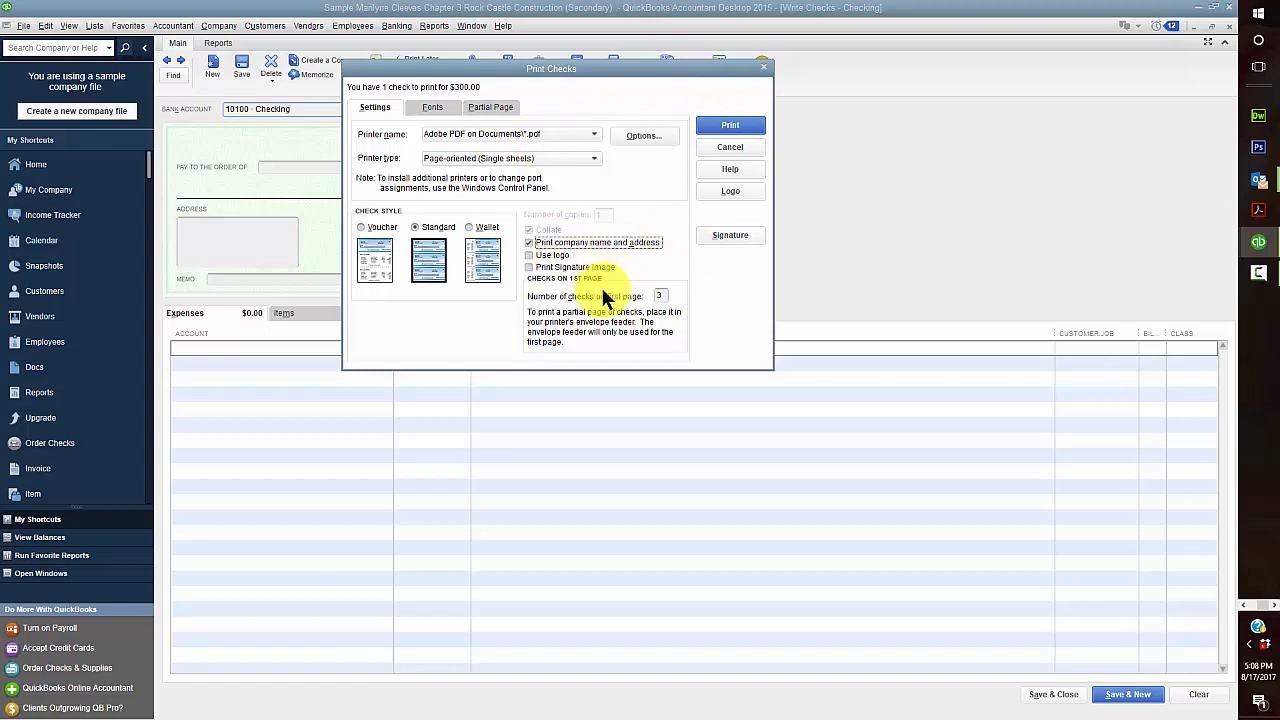
{"action": "left_click", "coordinate": [747, 120]}
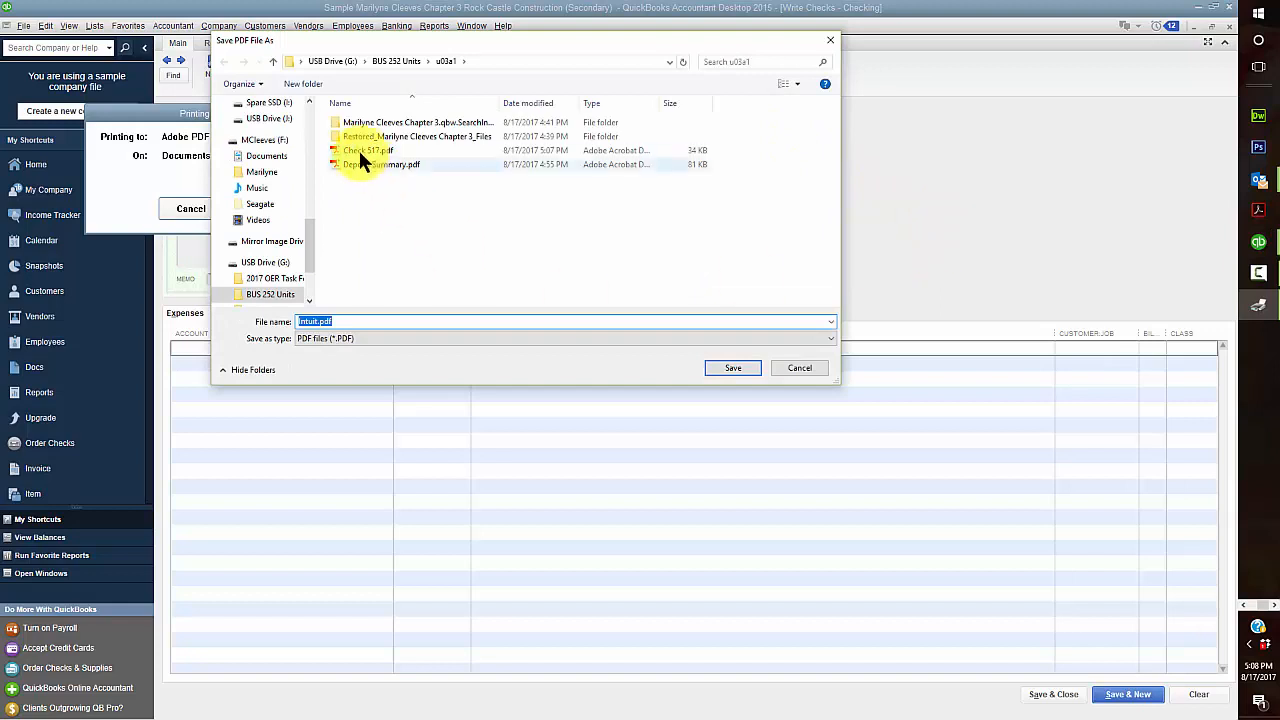
{"action": "left_click", "coordinate": [366, 152]}
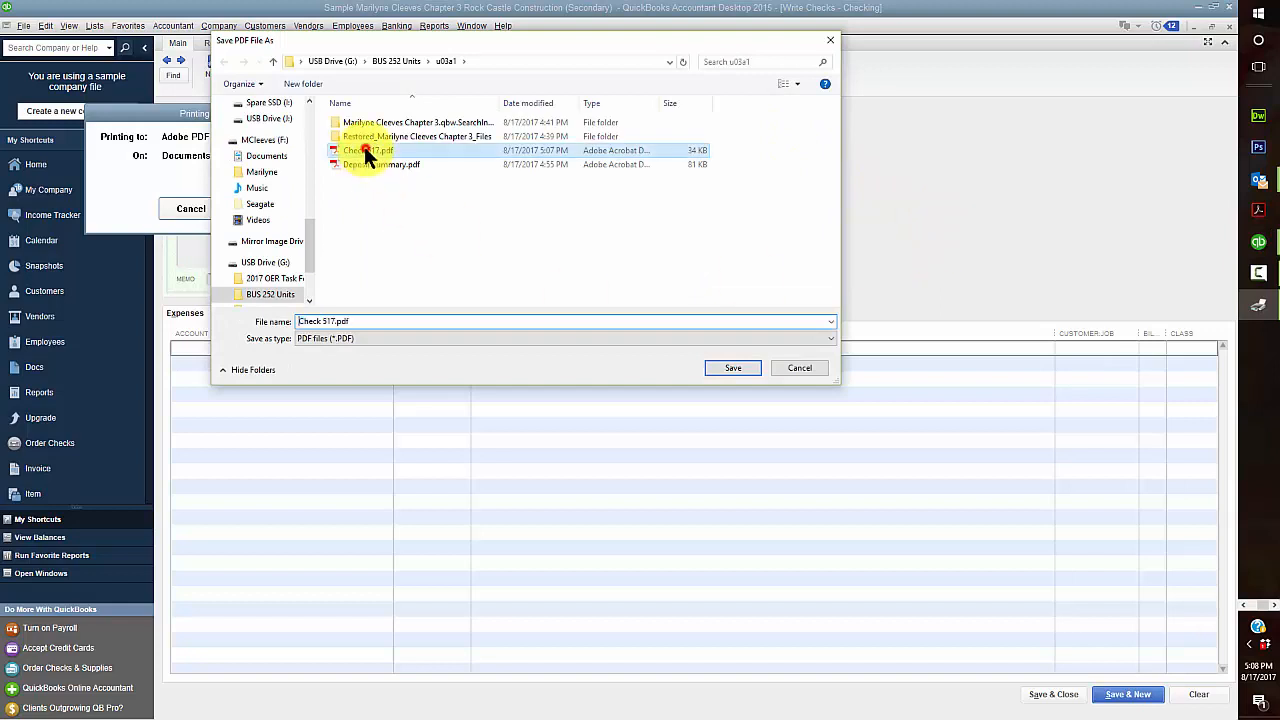
{"action": "left_click", "coordinate": [734, 368]}
Step: Overwrite Check 517.pdf and confirm that check 517 printed correctly
{"action": "left_click", "coordinate": [640, 367]}
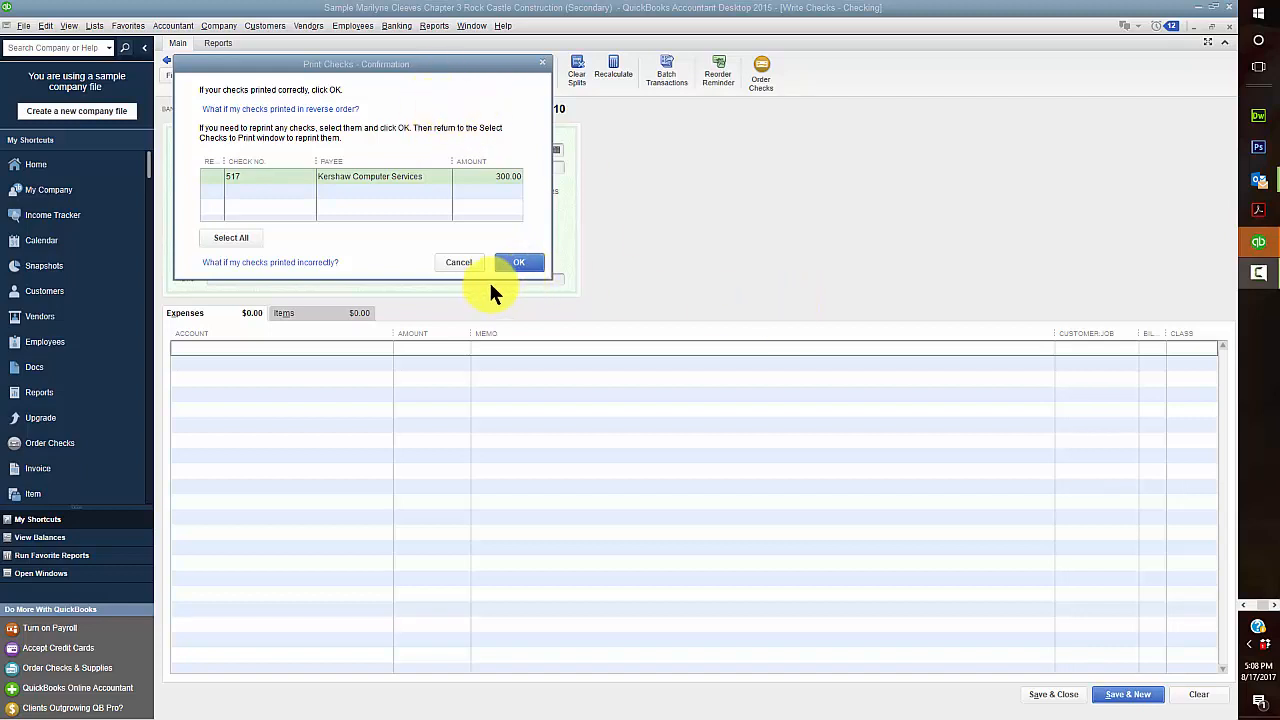
{"action": "left_click", "coordinate": [518, 262]}
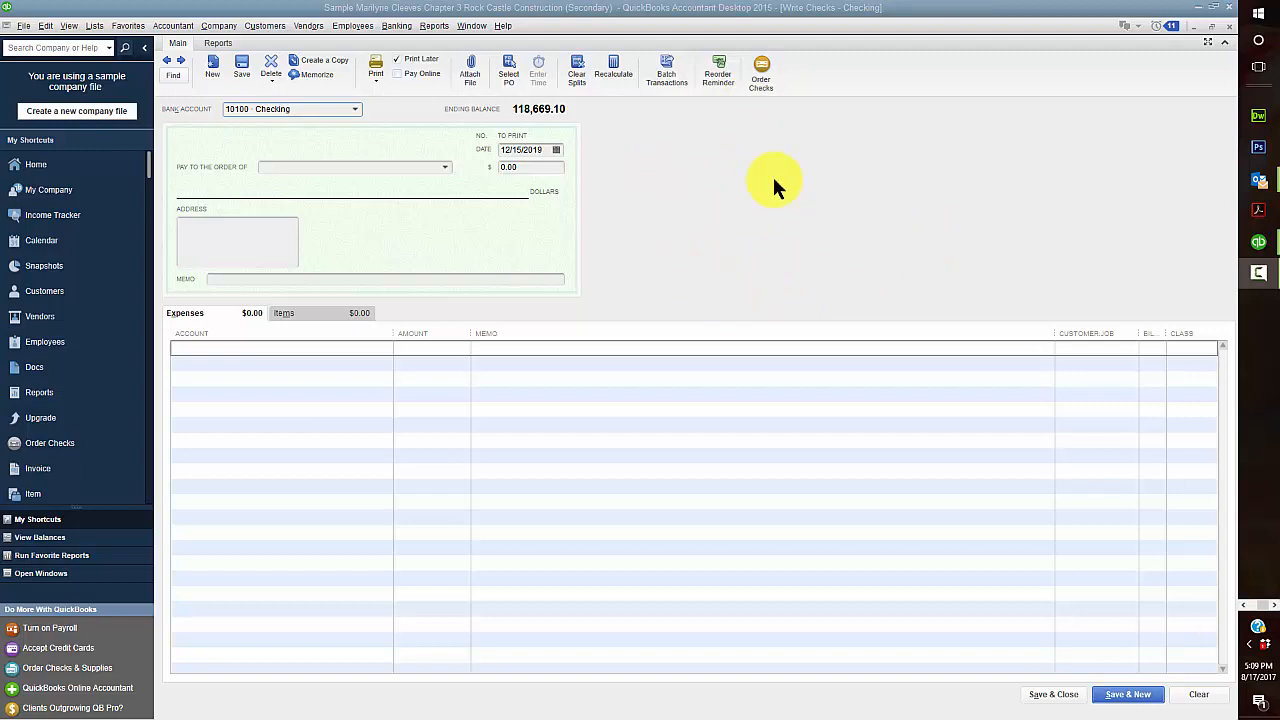
Step: Run the Journal report dated Today (December 15, 2019) and send it to a new Excel worksheet
{"action": "left_click", "coordinate": [434, 26]}
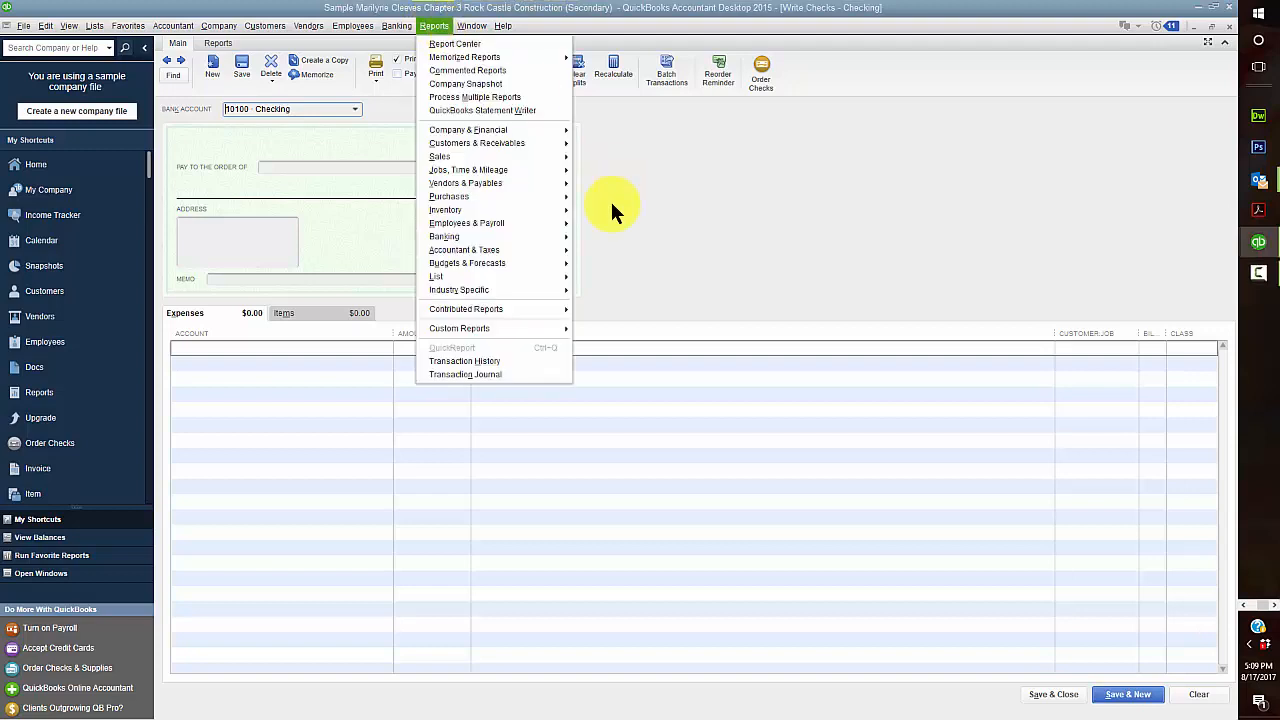
{"action": "mouse_move", "coordinate": [485, 247]}
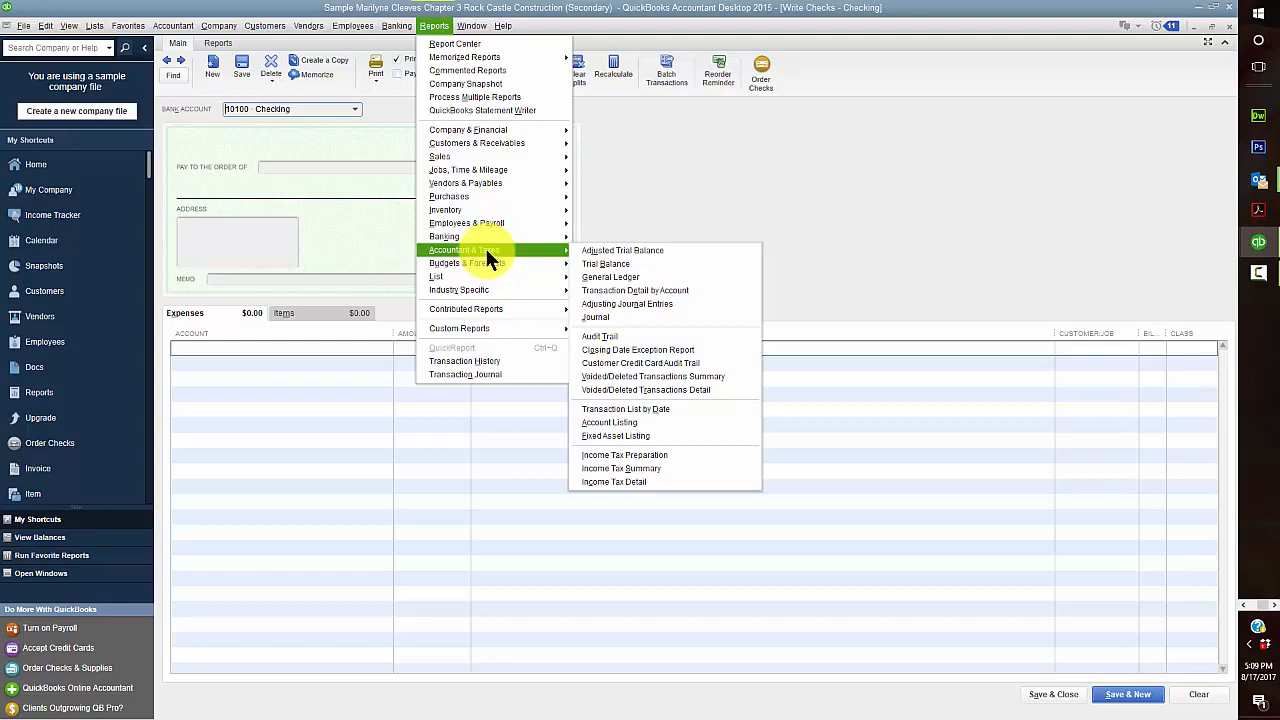
{"action": "left_click", "coordinate": [603, 317]}
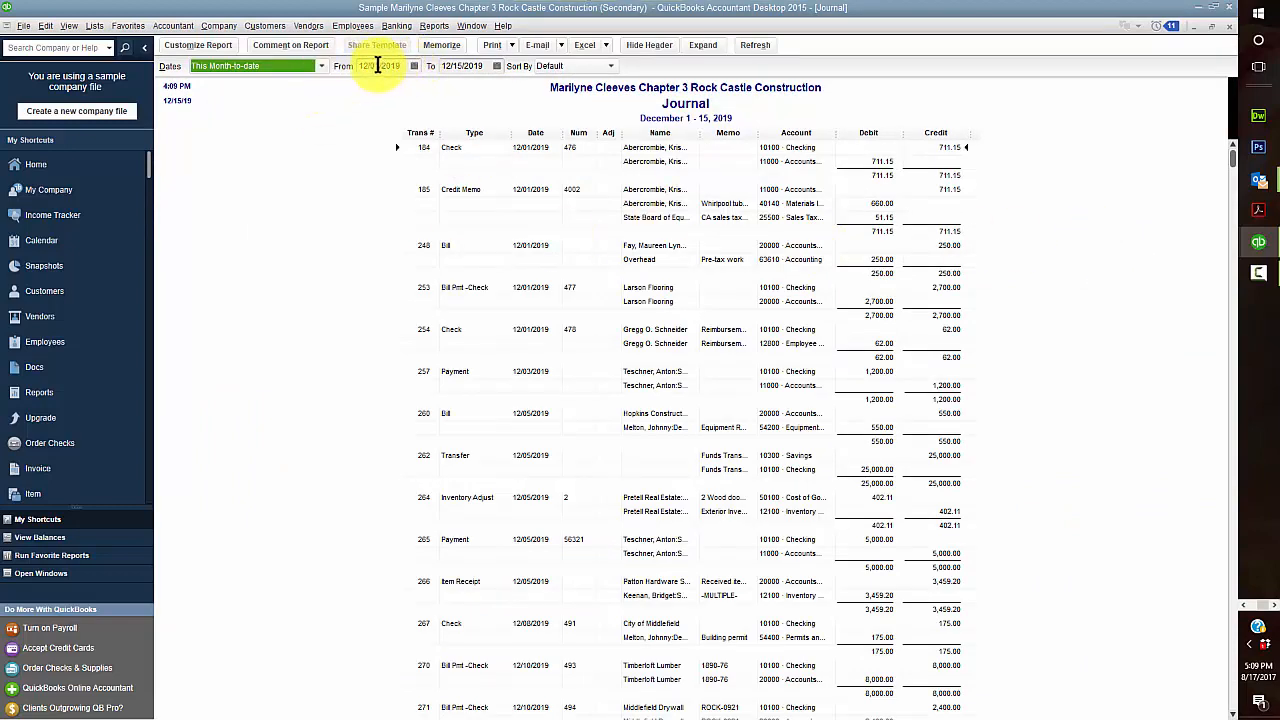
{"action": "left_click", "coordinate": [320, 66]}
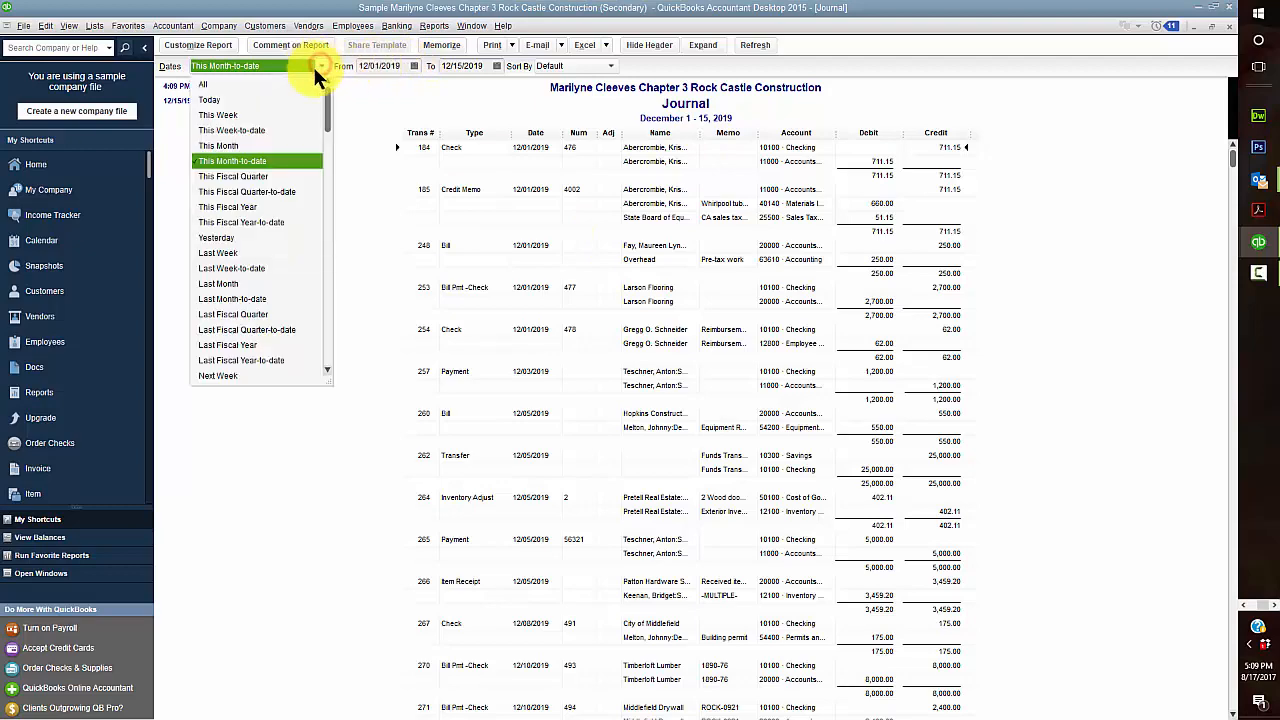
{"action": "left_click", "coordinate": [210, 100]}
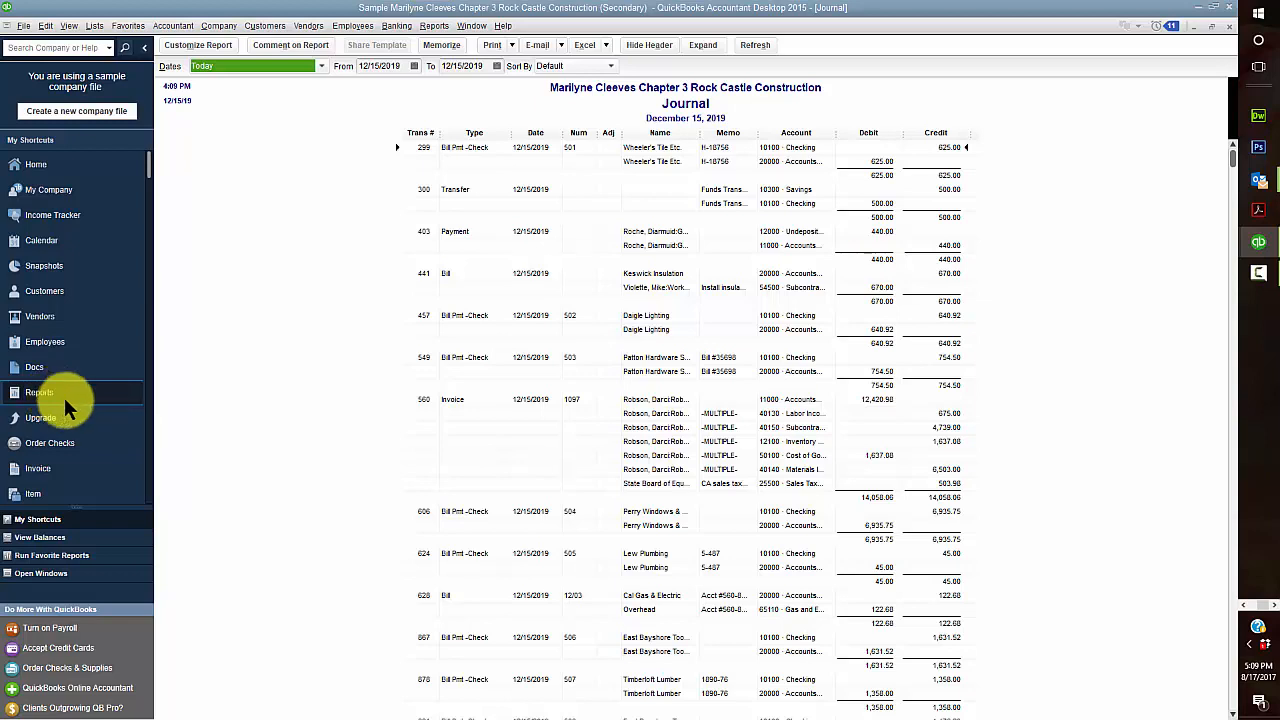
{"action": "left_click", "coordinate": [605, 44]}
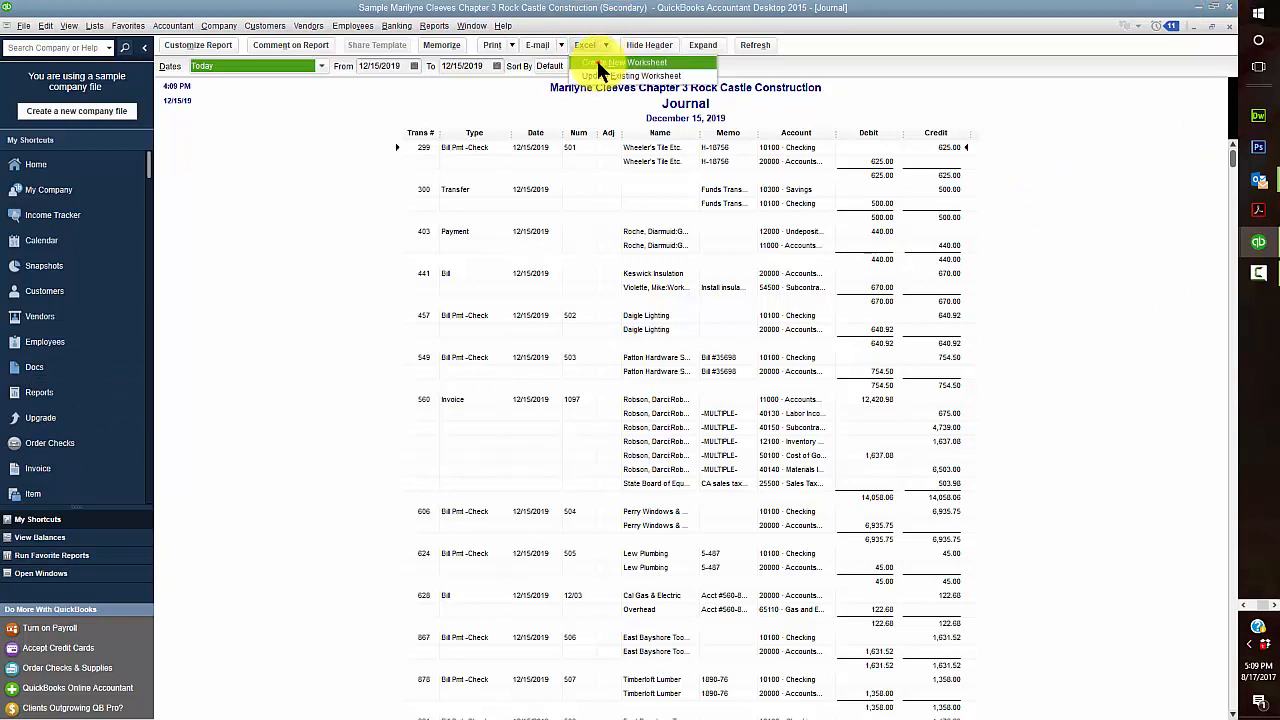
{"action": "left_click", "coordinate": [598, 63]}
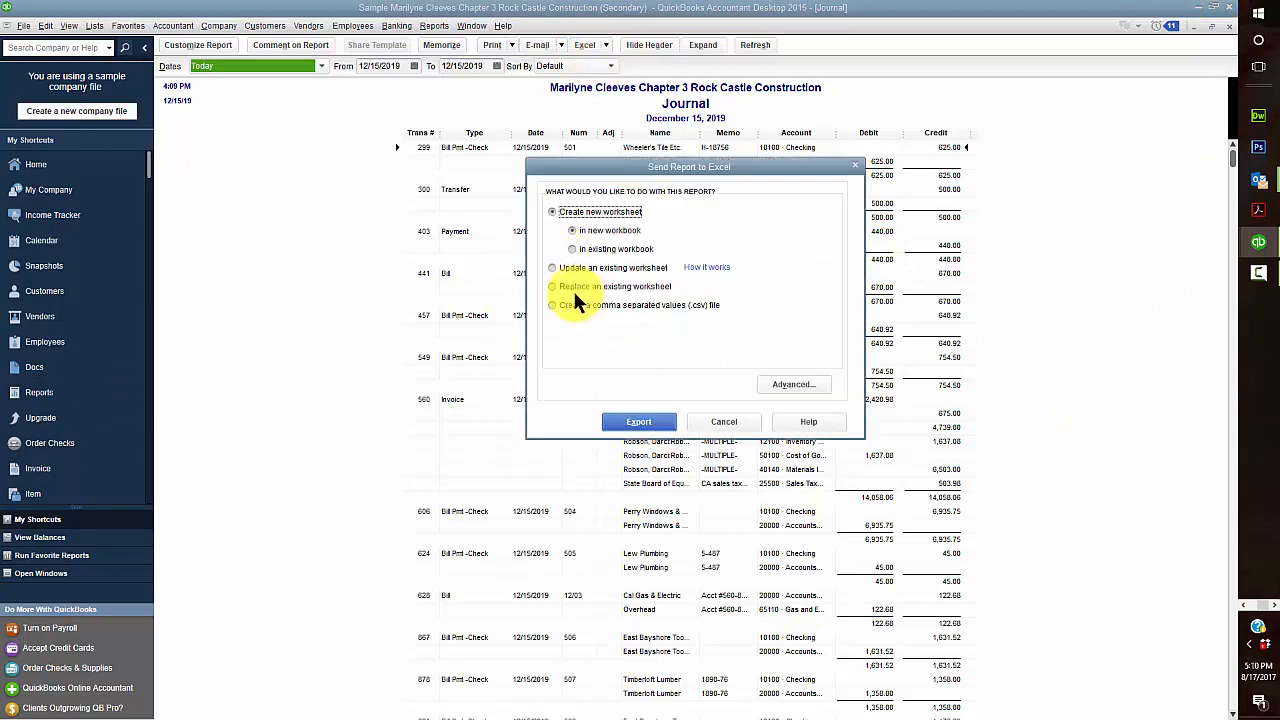
Step: Export the Journal to Excel, replacing the existing CH3 JOUR worksheet
{"action": "left_click", "coordinate": [565, 287]}
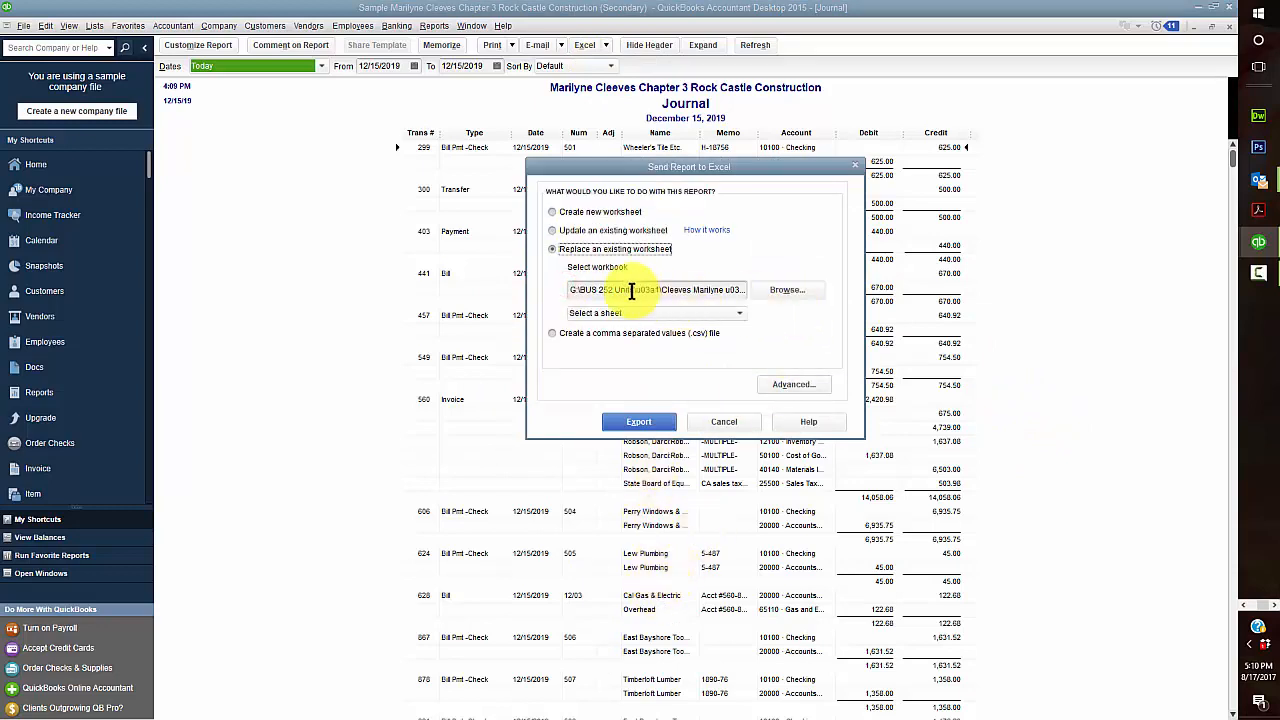
{"action": "left_click", "coordinate": [720, 314]}
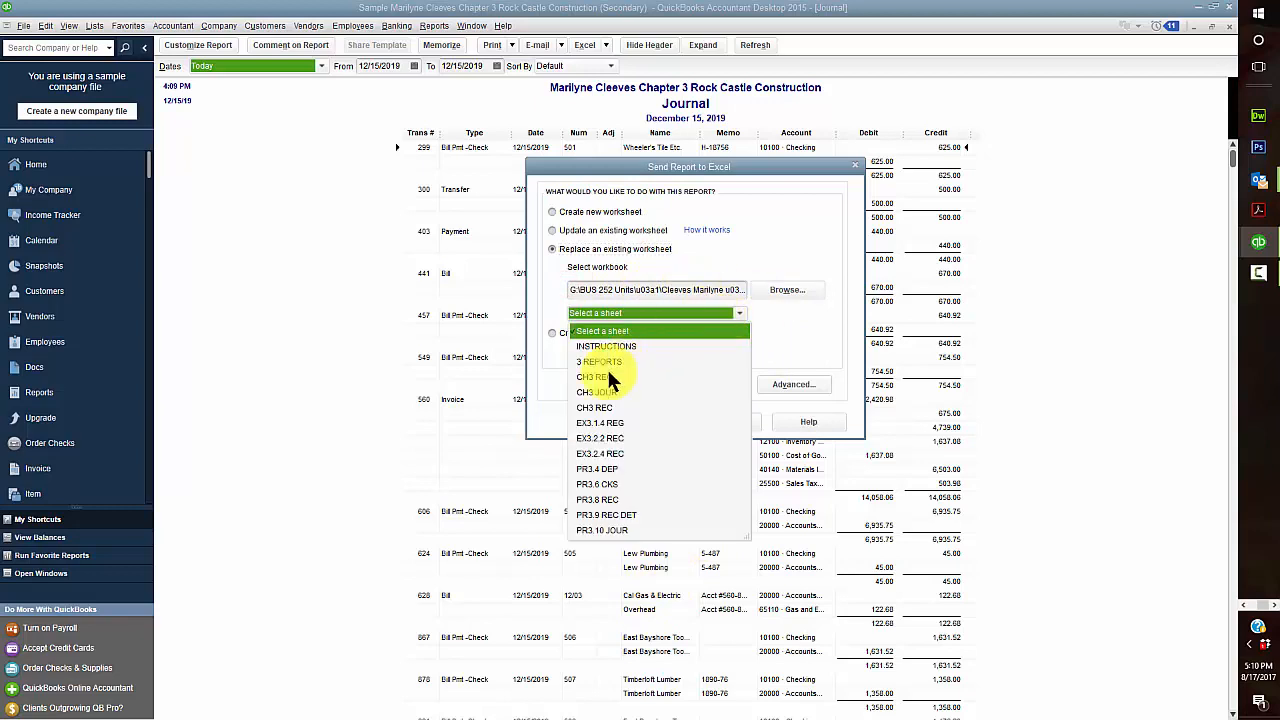
{"action": "left_click", "coordinate": [594, 390]}
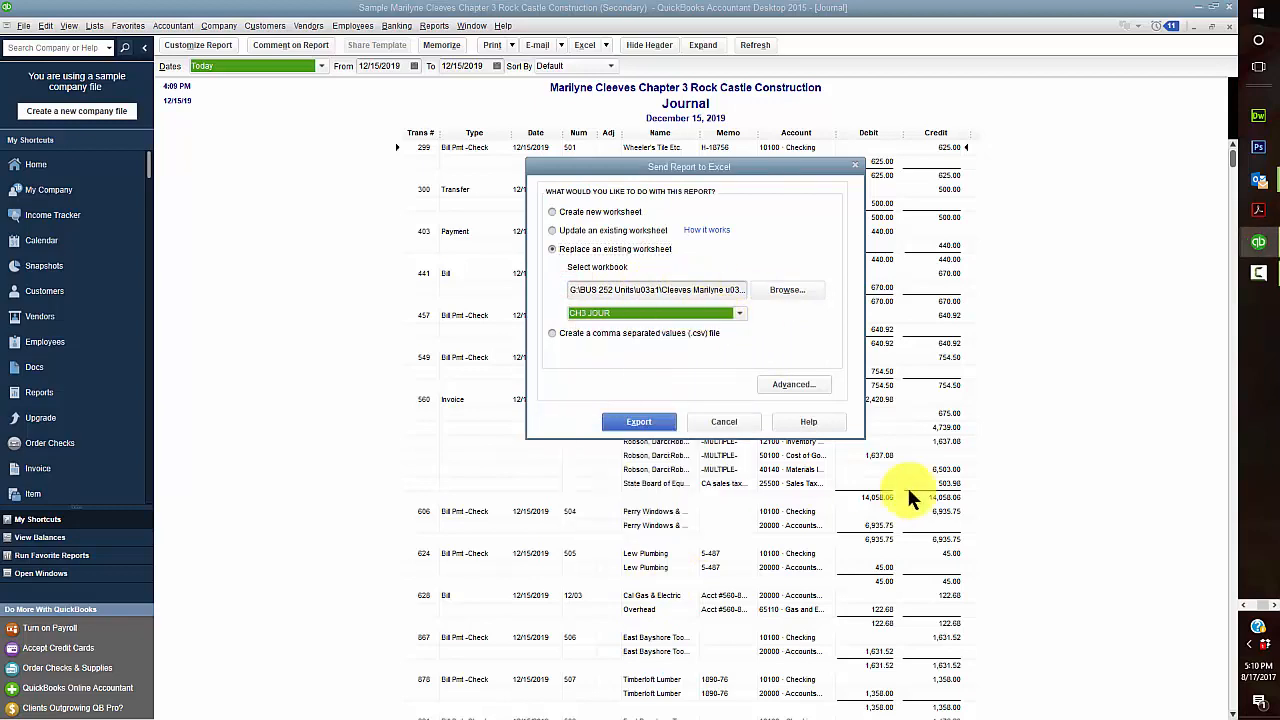
{"action": "left_click", "coordinate": [648, 421]}
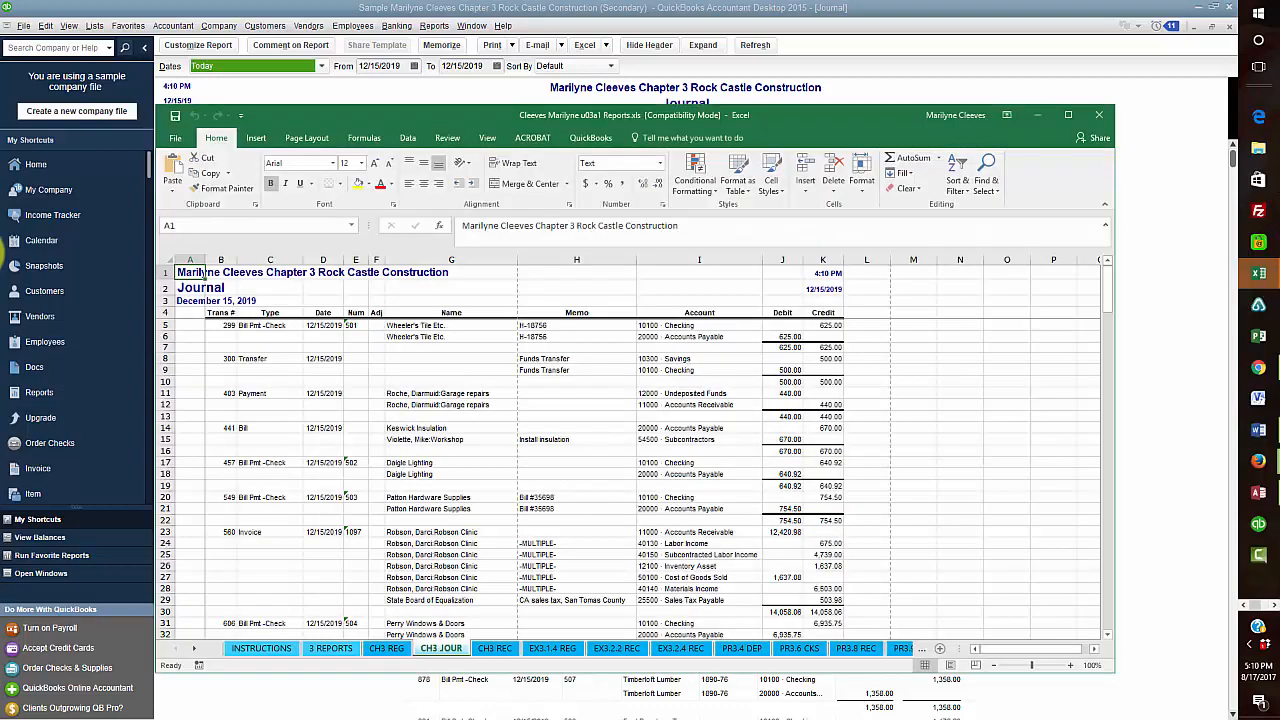
Step: Maximize Excel, enter x in cell B5 of the 3 REPORTS sheet, and go to CH3 REG
{"action": "left_click", "coordinate": [1070, 116]}
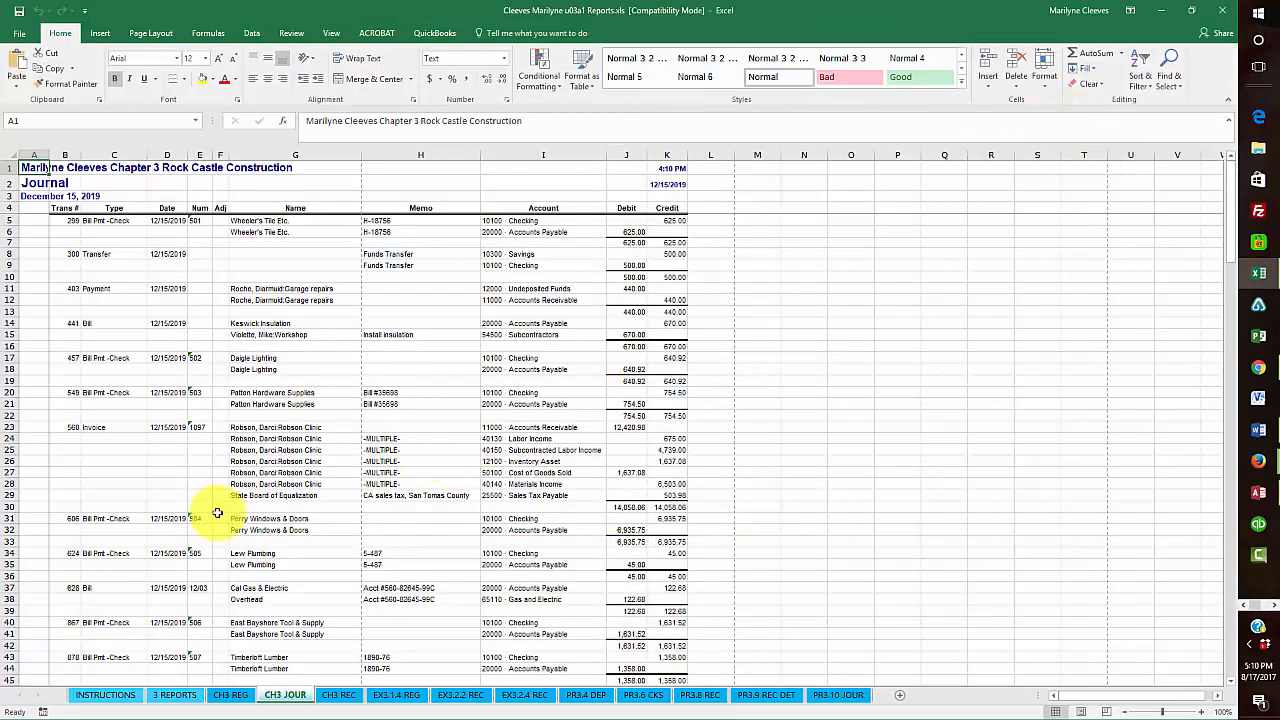
{"action": "left_click", "coordinate": [172, 695]}
{"action": "left_click", "coordinate": [70, 225]}
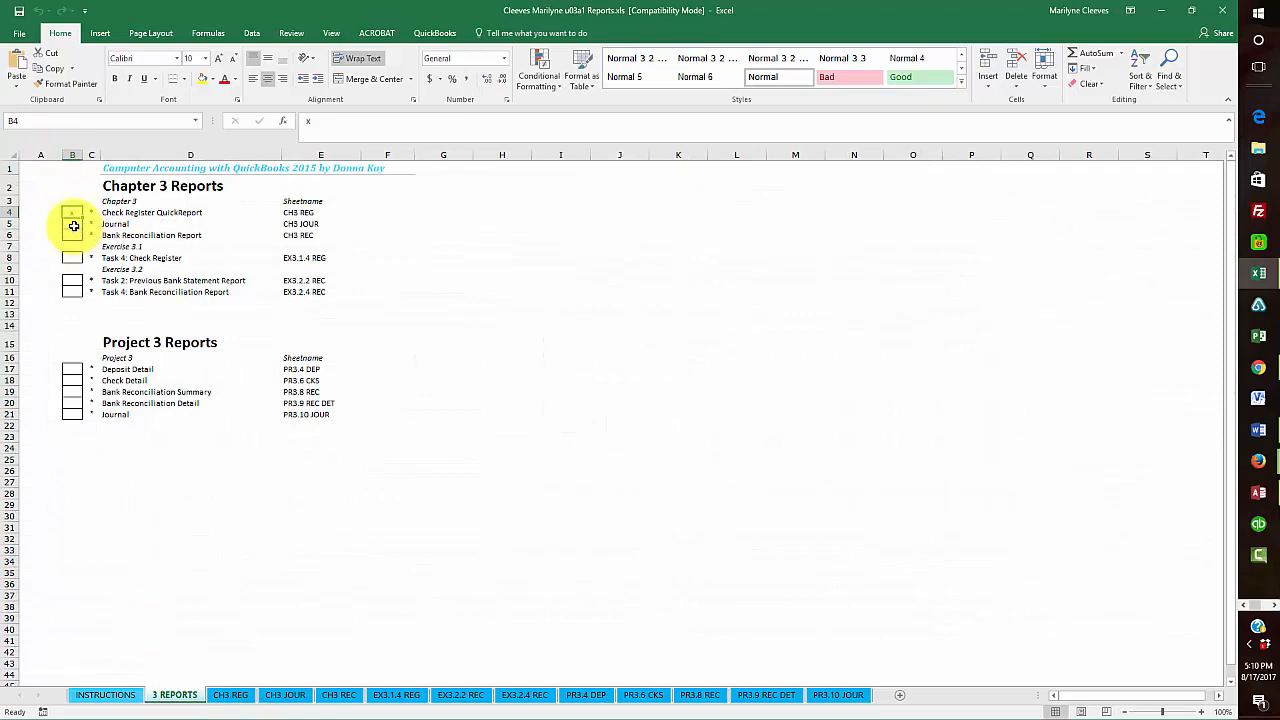
{"action": "type", "text": "x"}
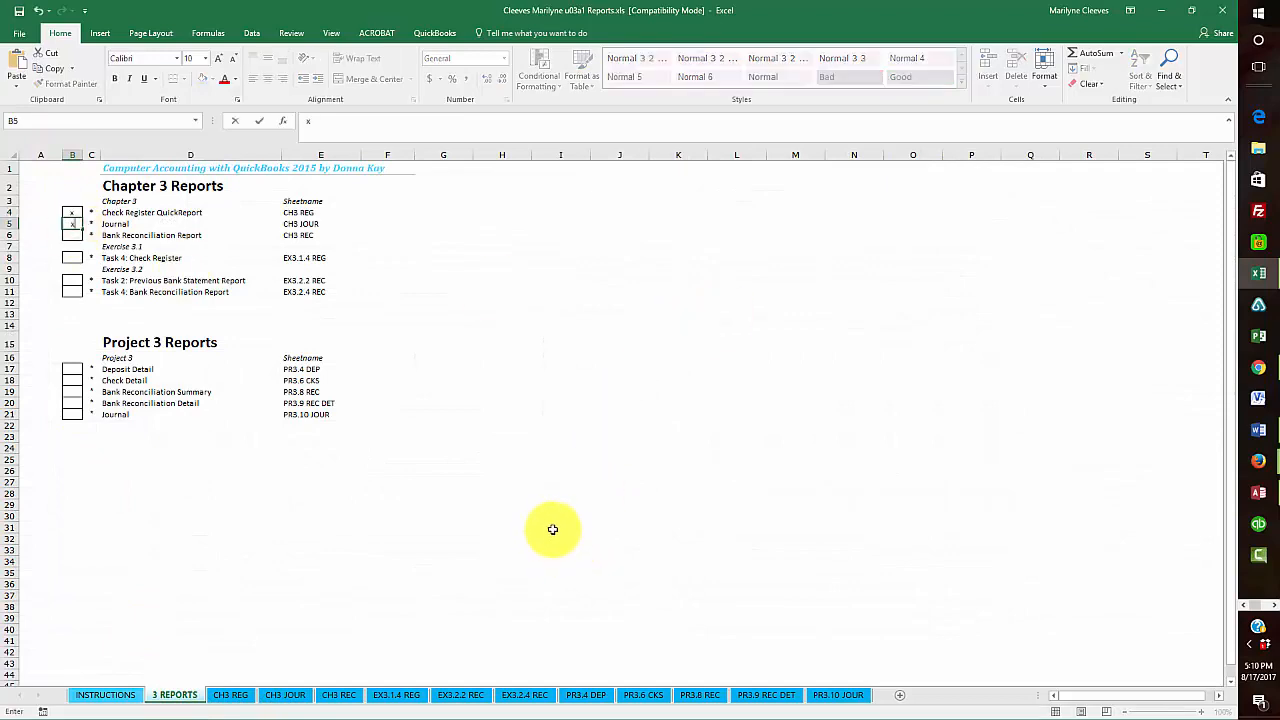
{"action": "left_click", "coordinate": [500, 368]}
{"action": "left_click", "coordinate": [230, 695]}
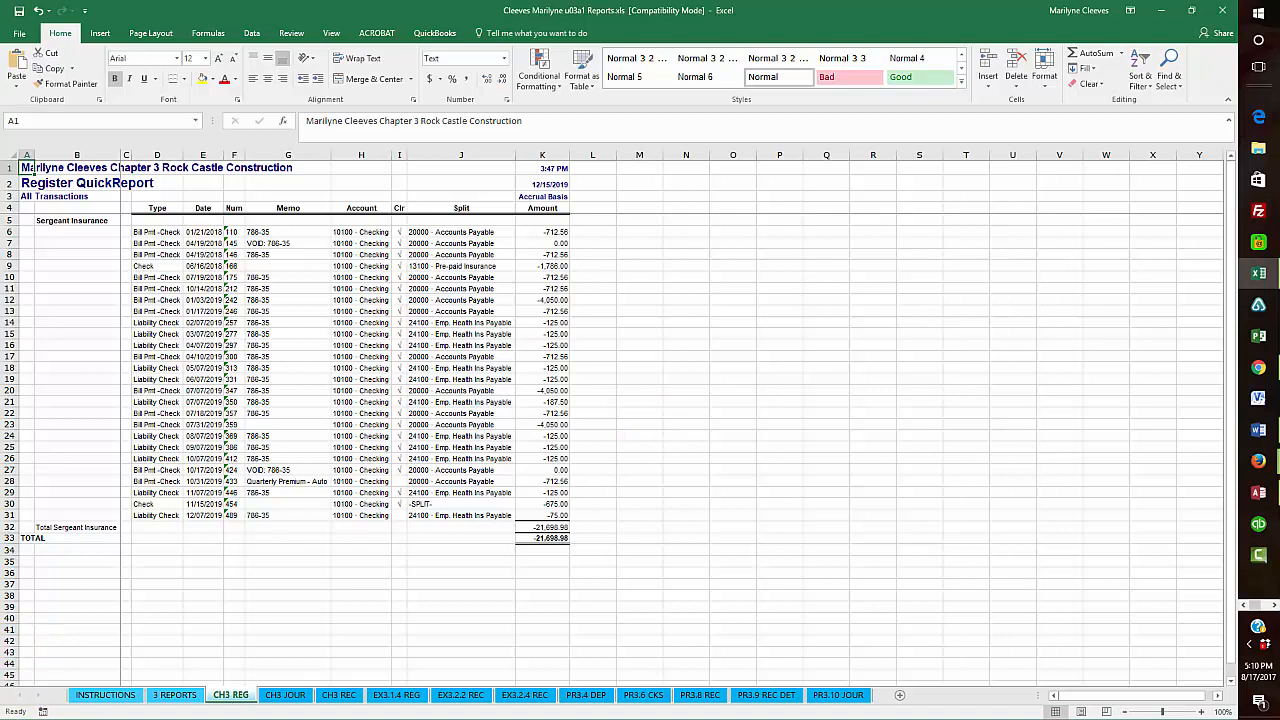
Step: Fill the row 30 check cells D30:K30 on CH3 REG yellow
{"action": "key", "text": "F10"}
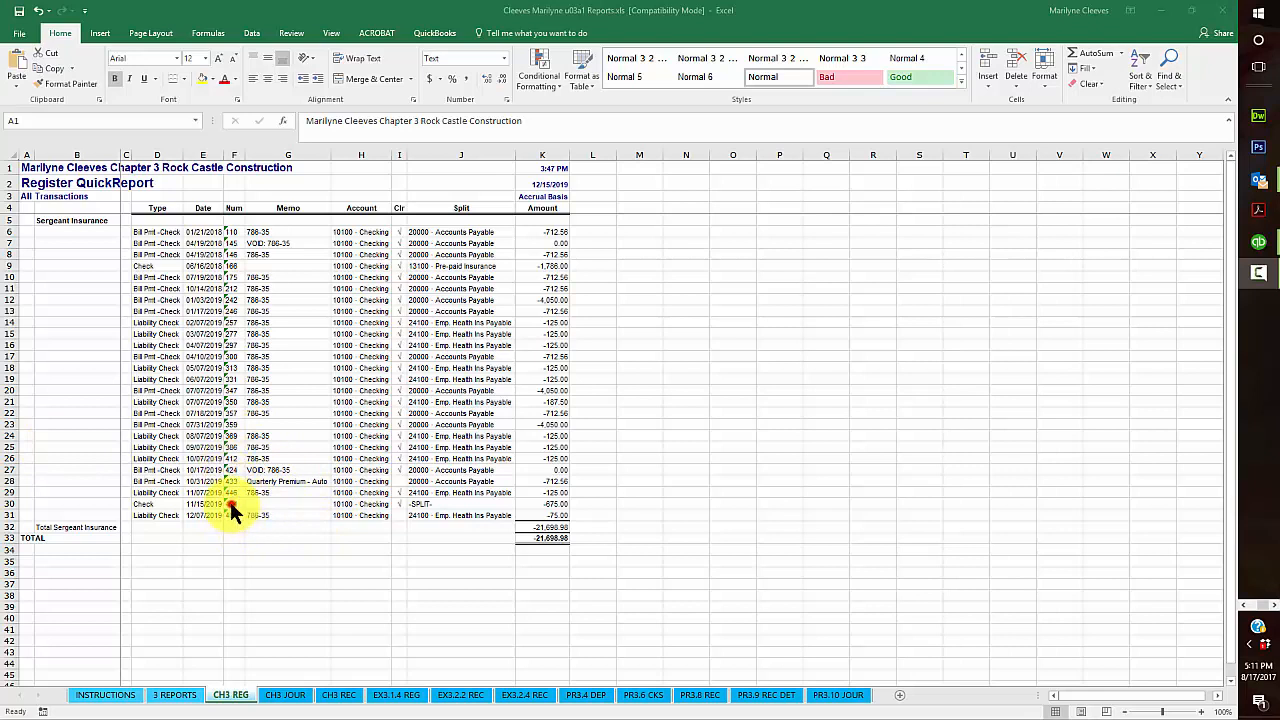
{"action": "left_click", "coordinate": [140, 504]}
{"action": "left_click_drag", "start_coordinate": [181, 504], "coordinate": [549, 500]}
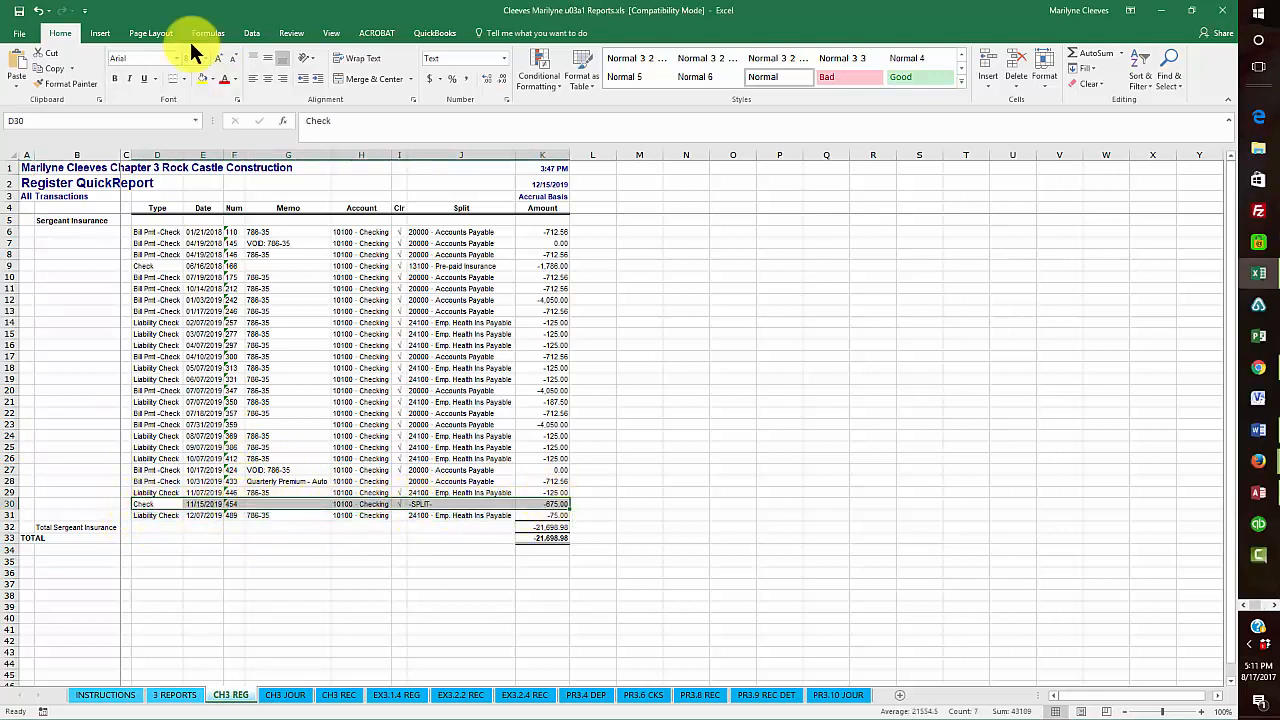
{"action": "left_click", "coordinate": [205, 80]}
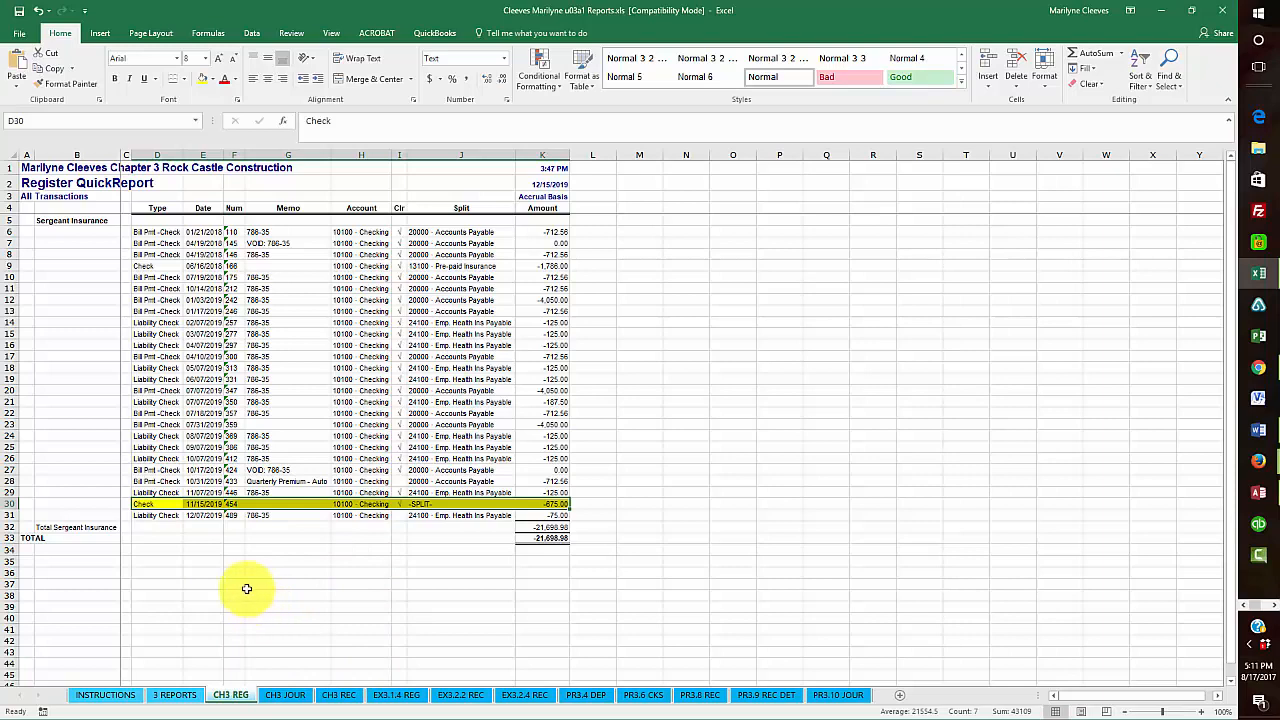
Step: Review the CH3 JOUR sheet and save the reports workbook
{"action": "left_click", "coordinate": [286, 697]}
{"action": "scroll", "coordinate": [829, 272], "scroll_direction": "down", "scroll_amount": 4}
{"action": "scroll", "coordinate": [829, 272], "scroll_direction": "down", "scroll_amount": 7}
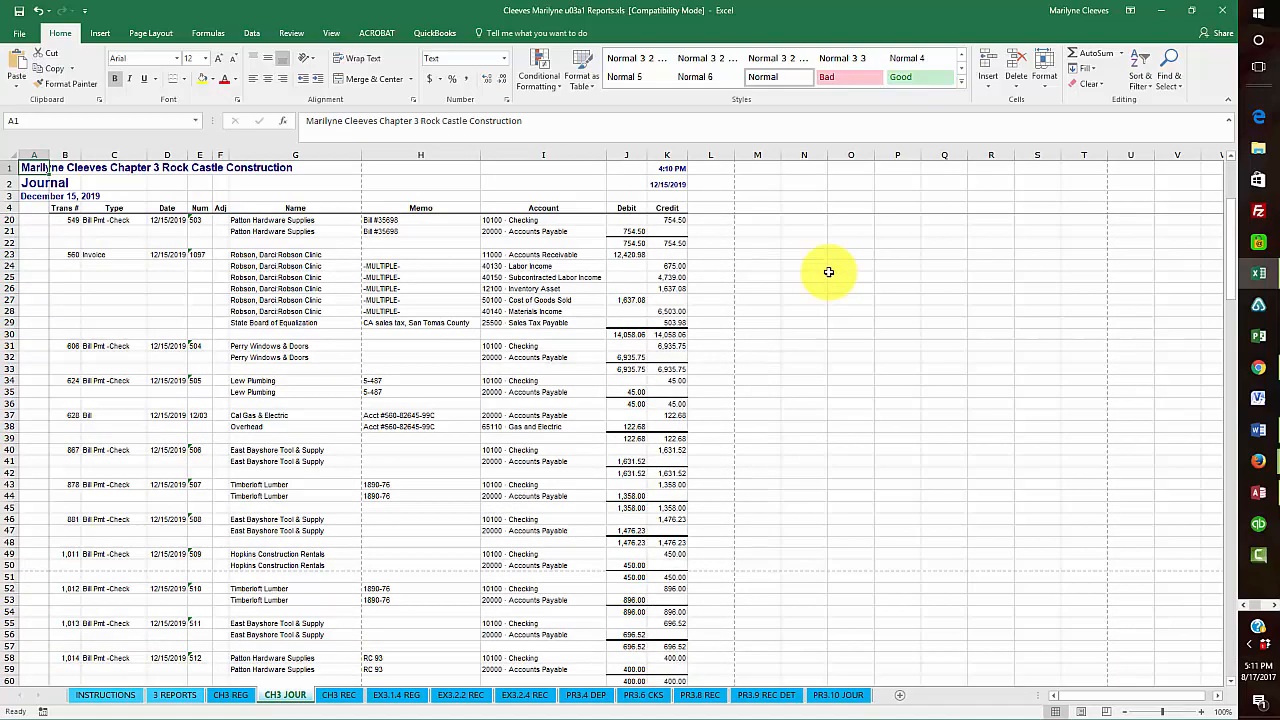
{"action": "left_click", "coordinate": [18, 10]}
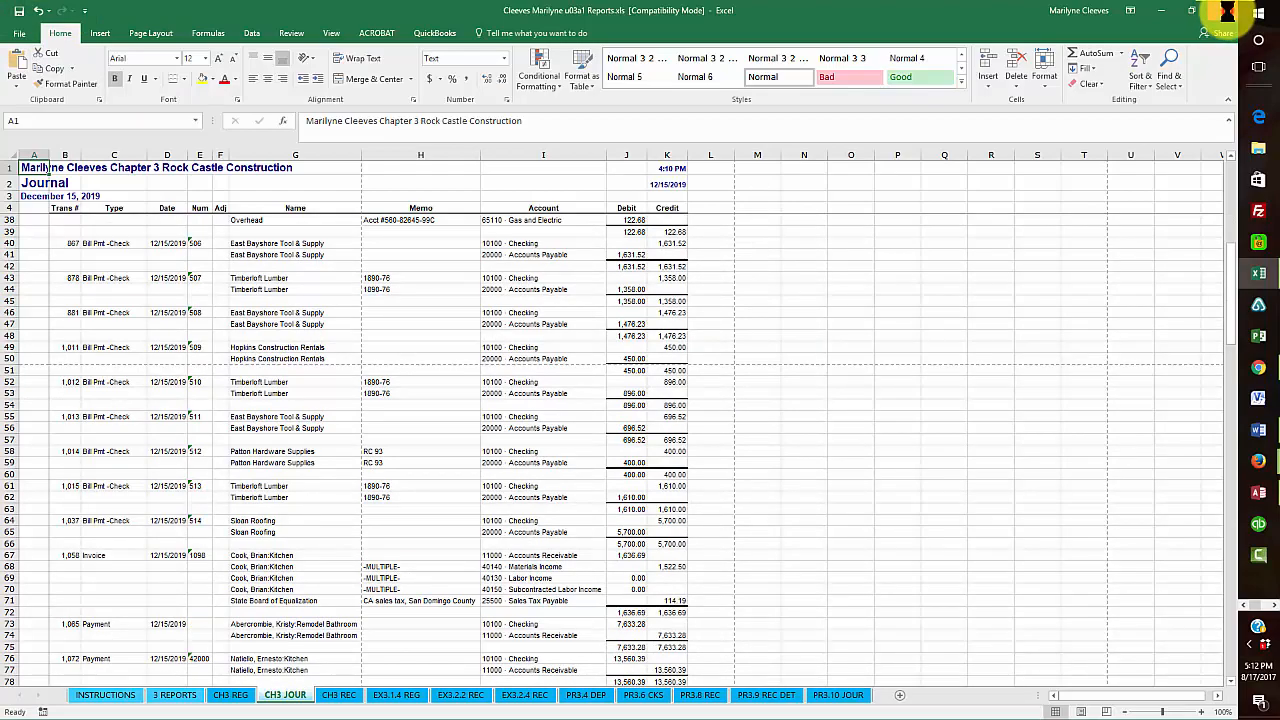
Step: Close Excel and widen the Journal report's Credit and Account columns to show full names
{"action": "left_click", "coordinate": [1228, 12]}
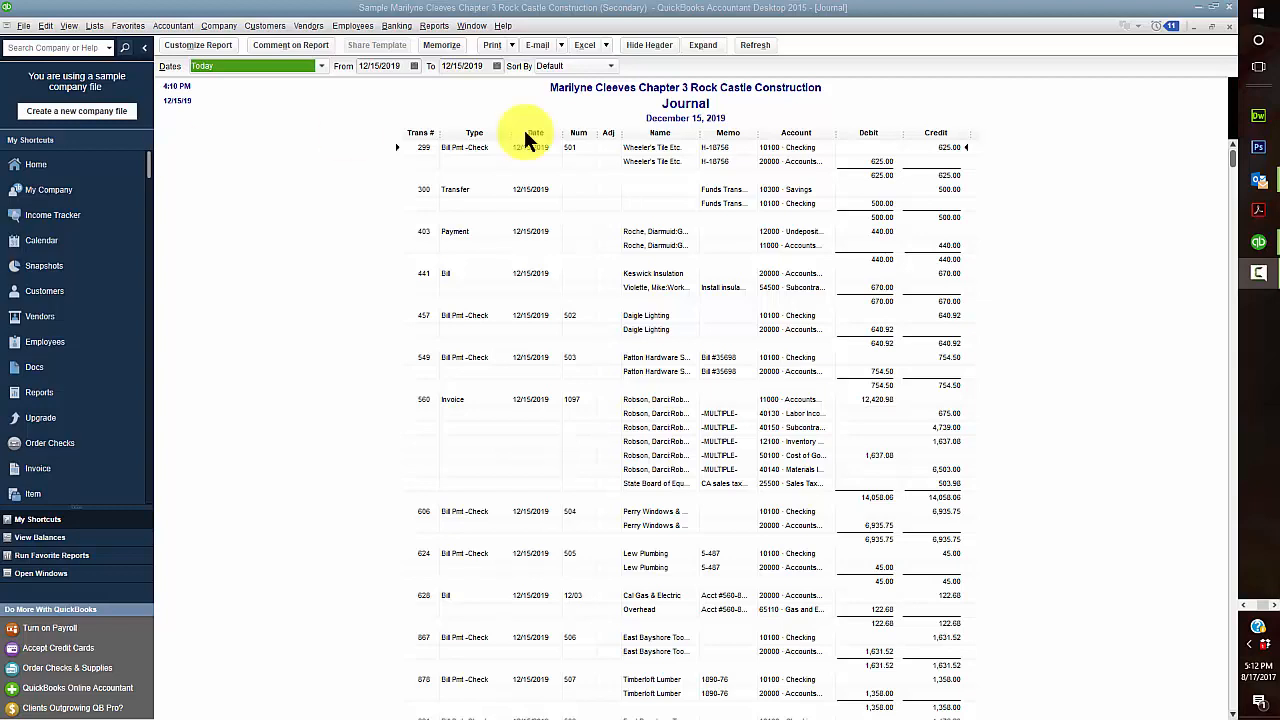
{"action": "left_click", "coordinate": [971, 135]}
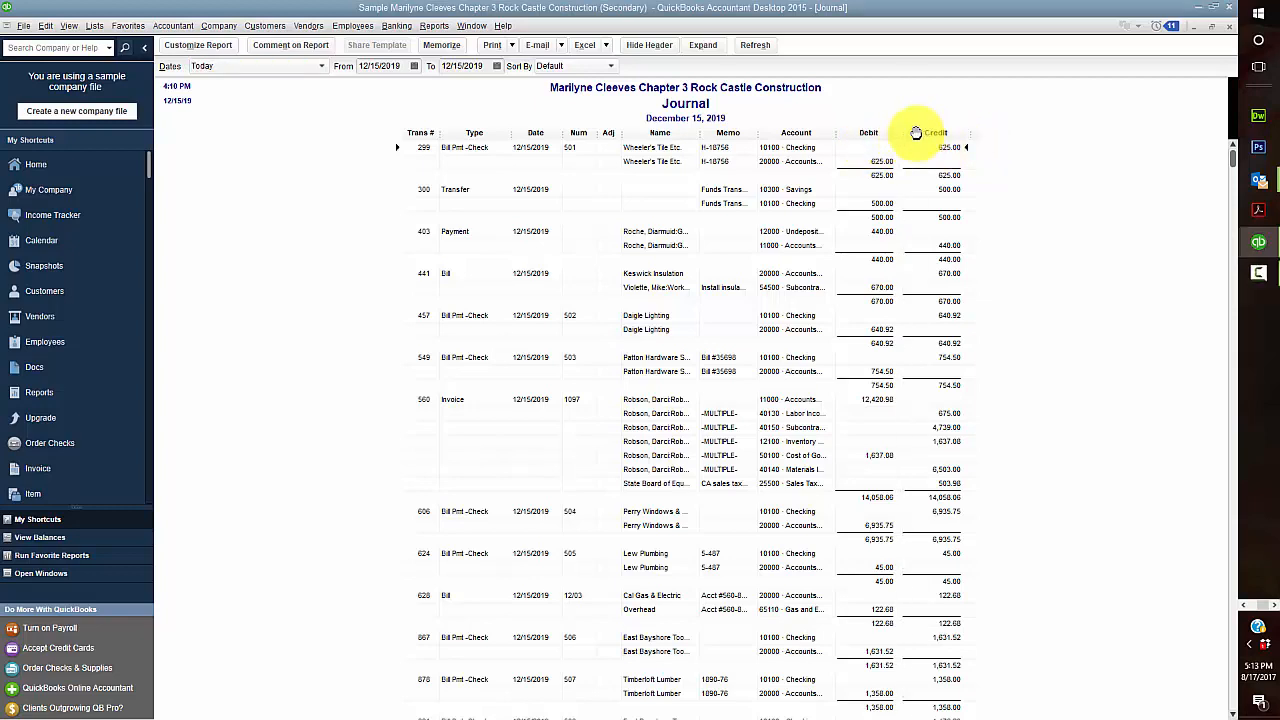
{"action": "left_click_drag", "start_coordinate": [916, 133], "coordinate": [1013, 180]}
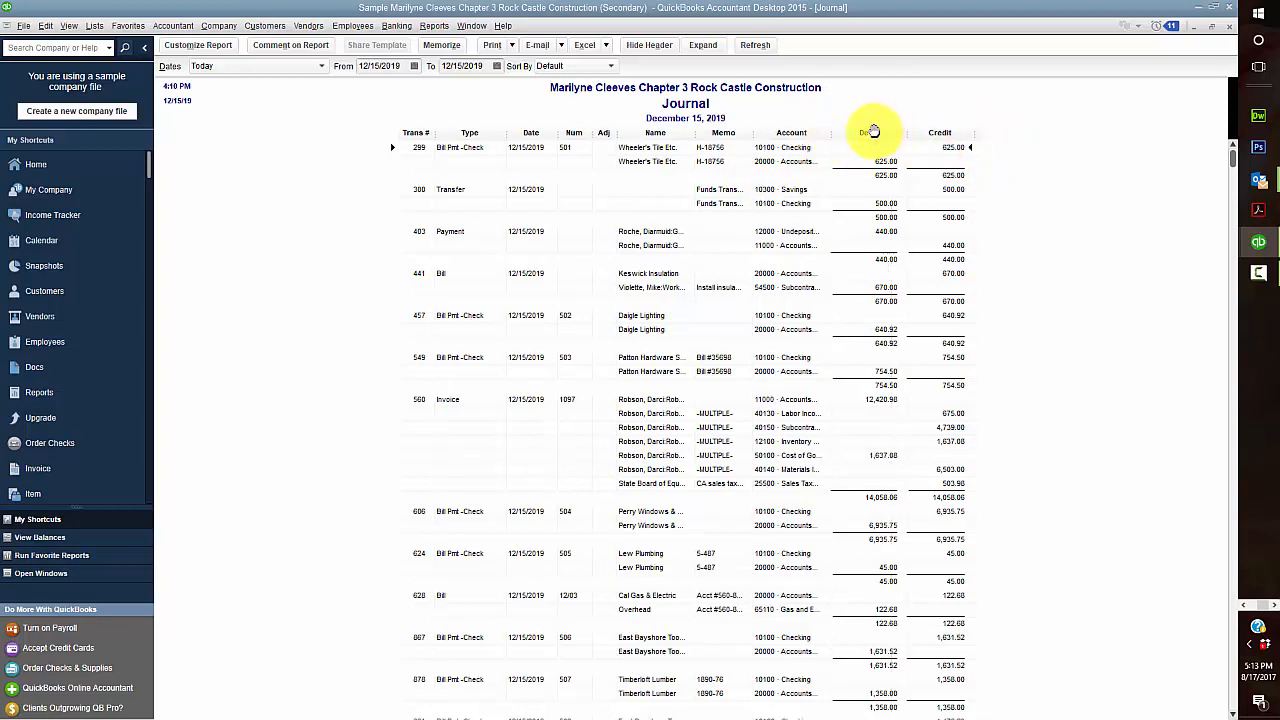
{"action": "left_click_drag", "start_coordinate": [831, 133], "coordinate": [874, 131]}
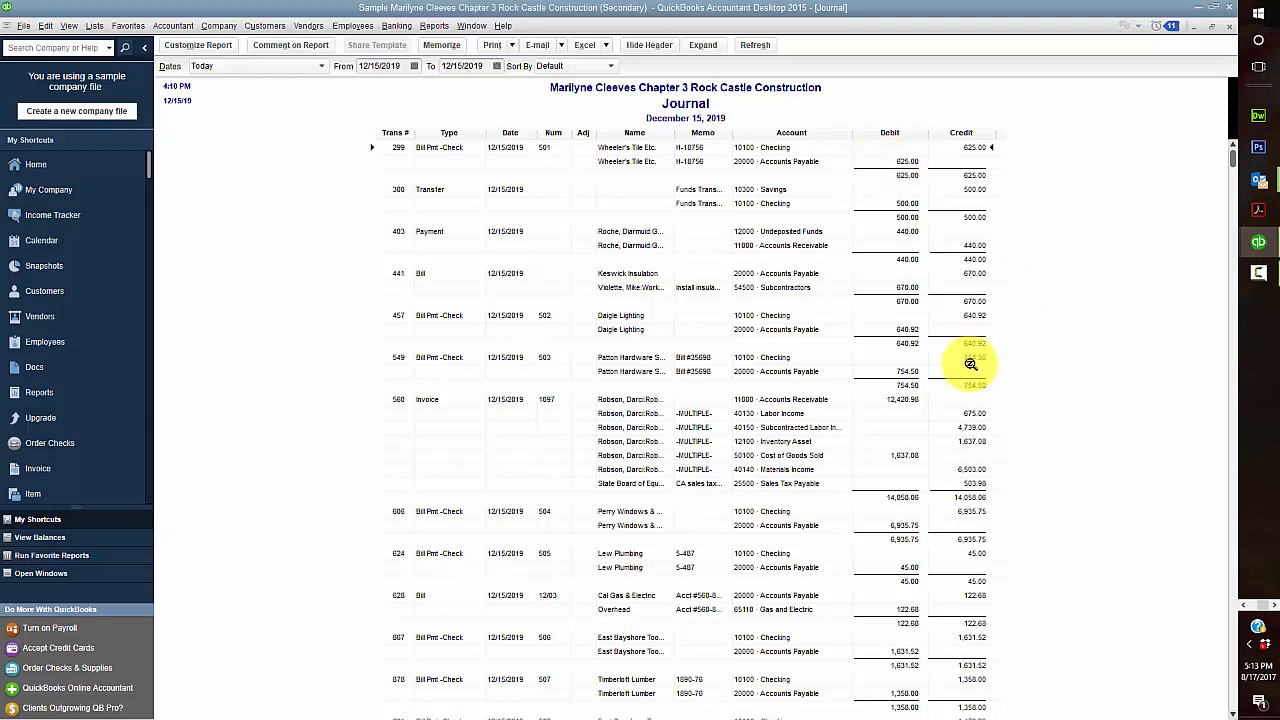
Step: Scroll through the Journal report and open its Modify Report settings
{"action": "scroll", "coordinate": [865, 395], "scroll_direction": "down", "scroll_amount": 3}
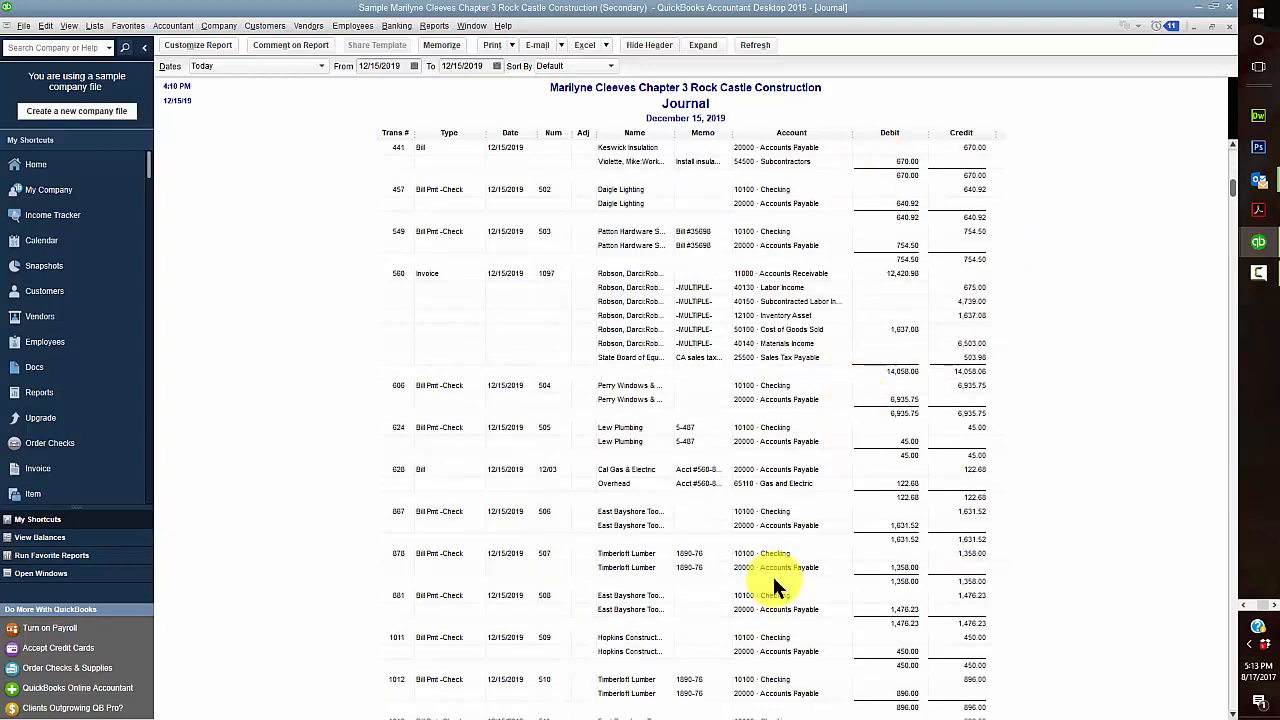
{"action": "scroll", "coordinate": [800, 488], "scroll_direction": "down", "scroll_amount": 3}
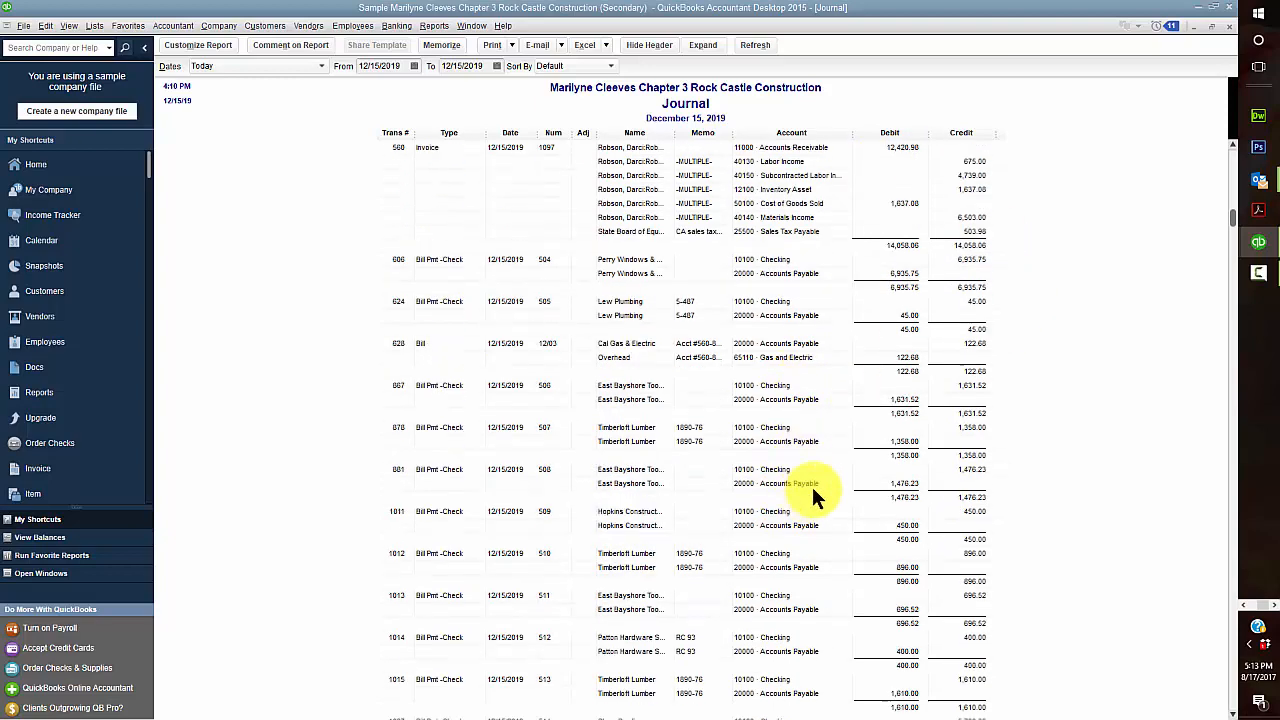
{"action": "scroll", "coordinate": [813, 490], "scroll_direction": "down", "scroll_amount": 11}
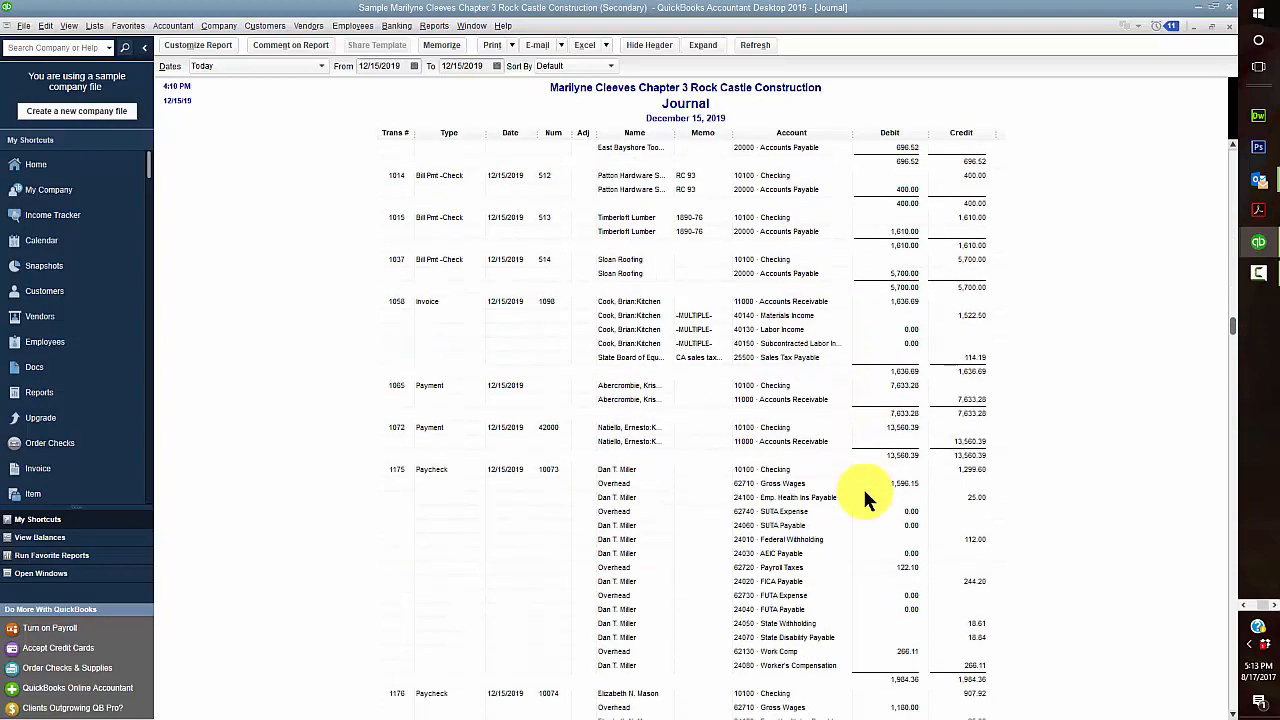
{"action": "scroll", "coordinate": [865, 497], "scroll_direction": "down", "scroll_amount": 18}
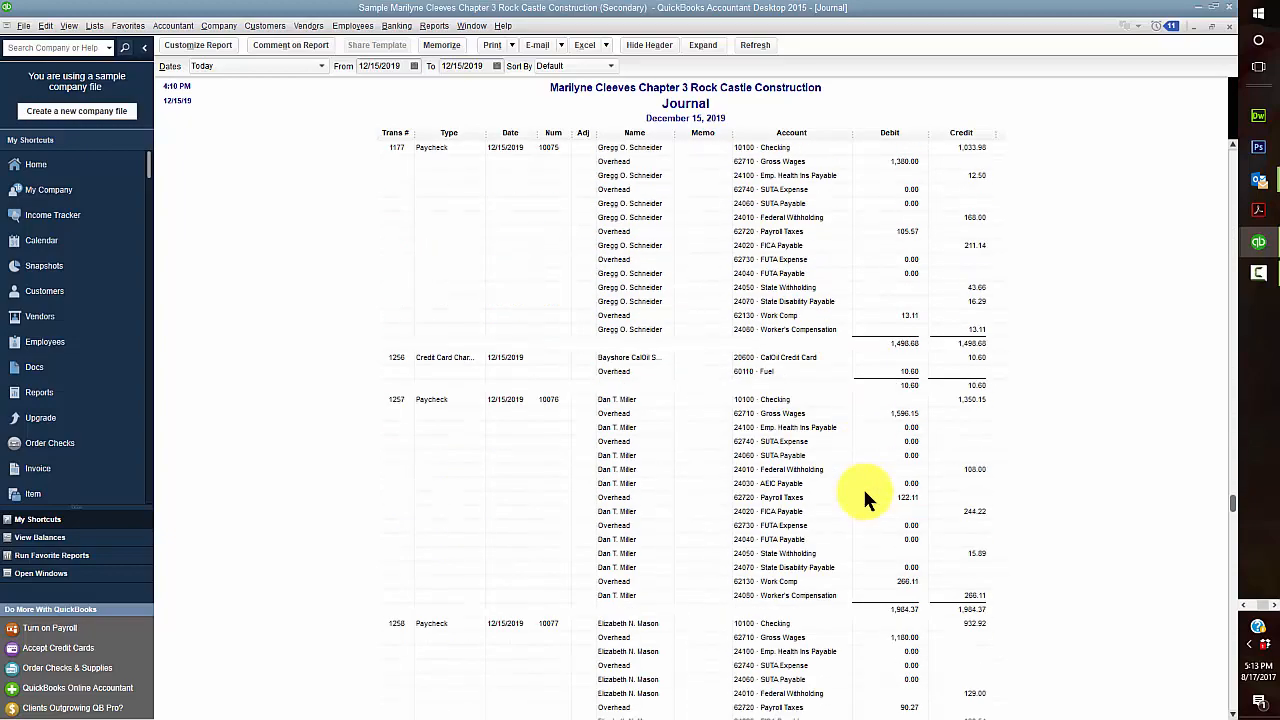
{"action": "scroll", "coordinate": [865, 497], "scroll_direction": "down", "scroll_amount": 20}
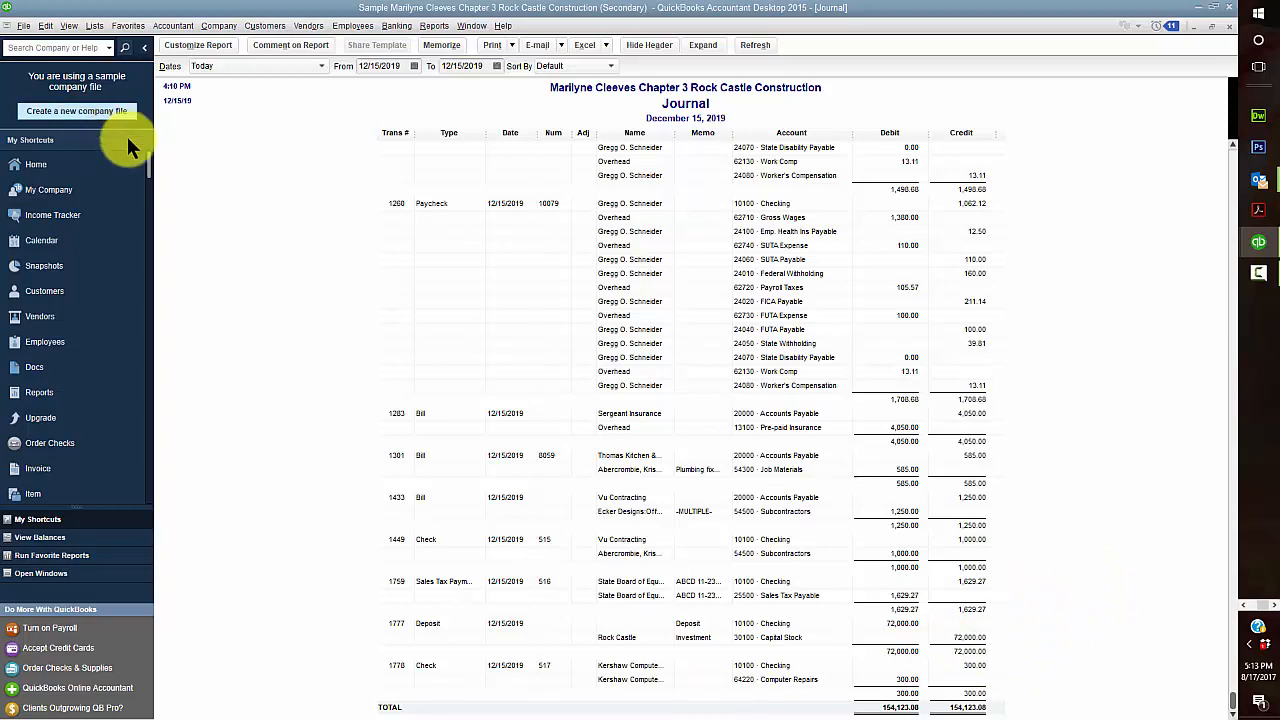
{"action": "left_click", "coordinate": [206, 45]}
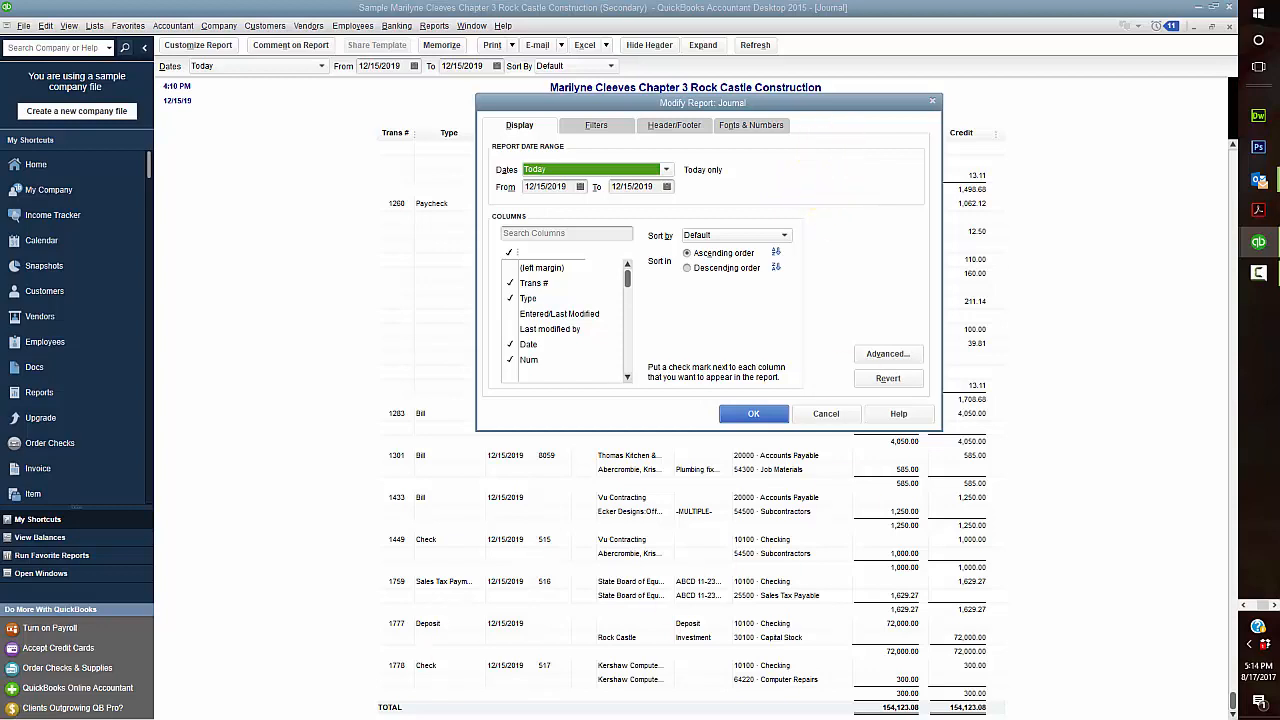
Step: On the Filters tab, set the Name filter to Kershaw Computer Services
{"action": "key", "text": "F10"}
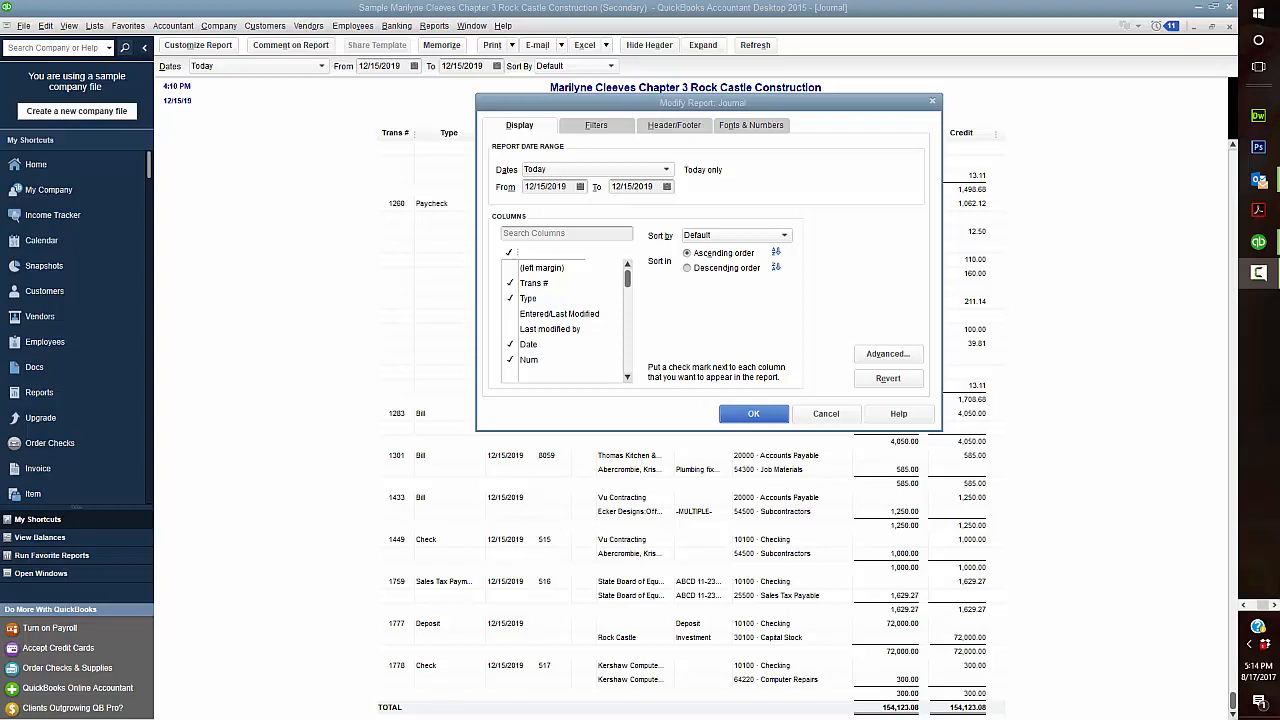
{"action": "left_click", "coordinate": [597, 126]}
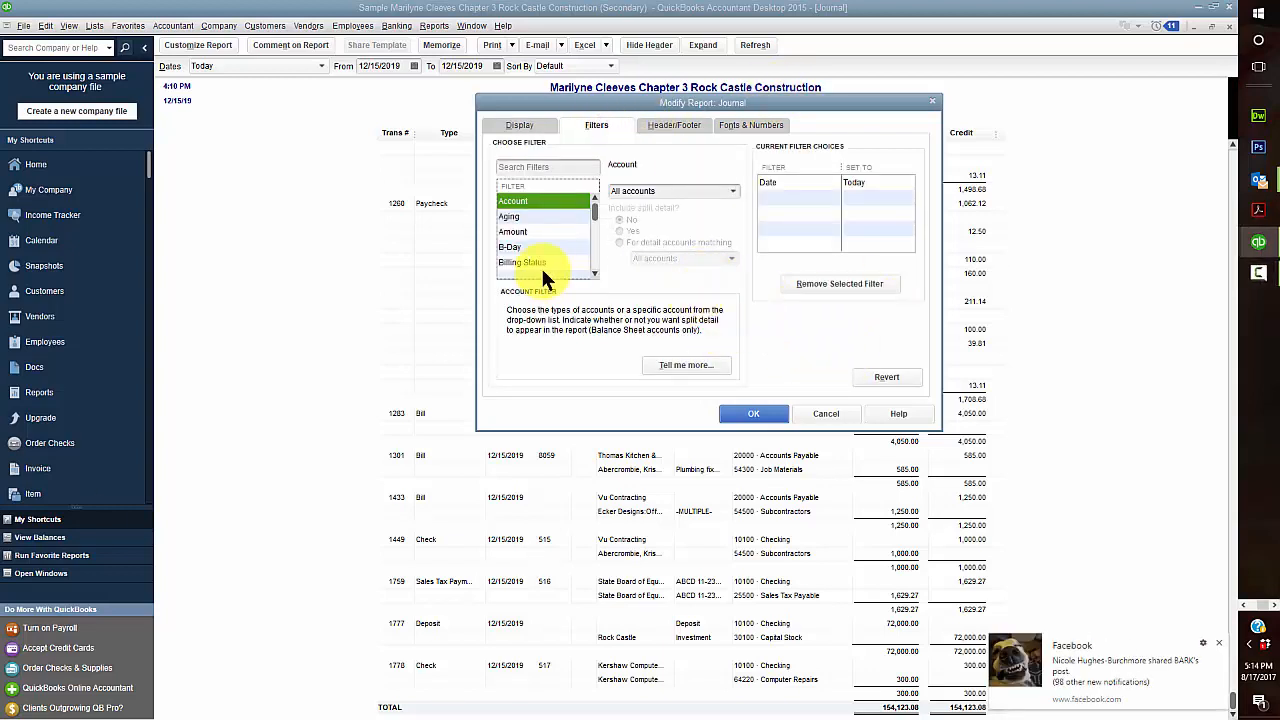
{"action": "scroll", "coordinate": [555, 245], "scroll_direction": "down", "scroll_amount": 4}
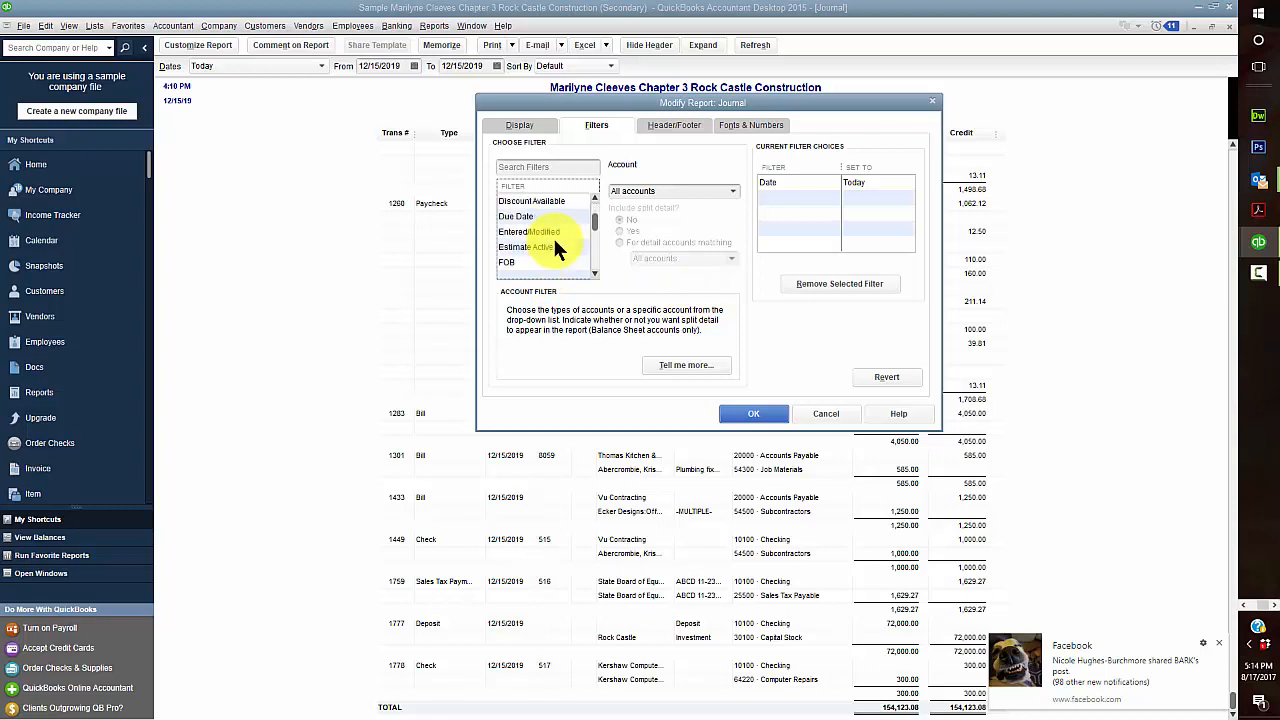
{"action": "scroll", "coordinate": [555, 245], "scroll_direction": "down", "scroll_amount": 4}
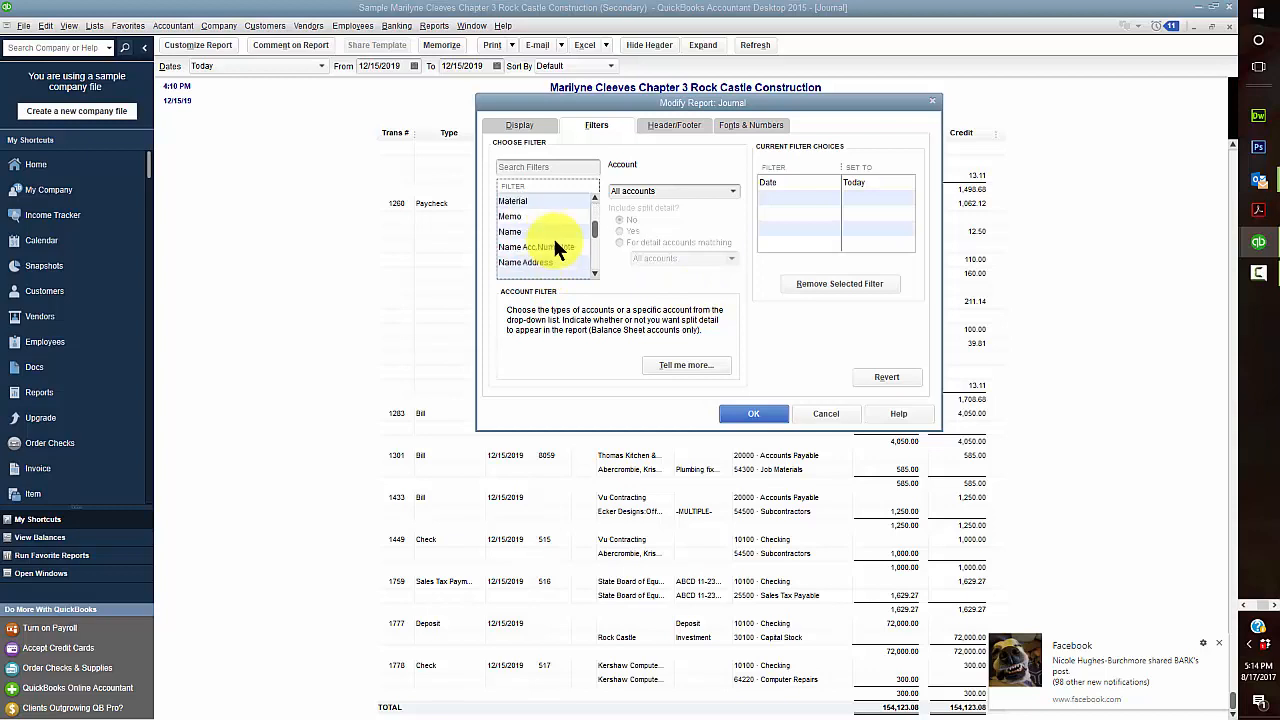
{"action": "left_click", "coordinate": [512, 231]}
{"action": "left_click", "coordinate": [734, 191]}
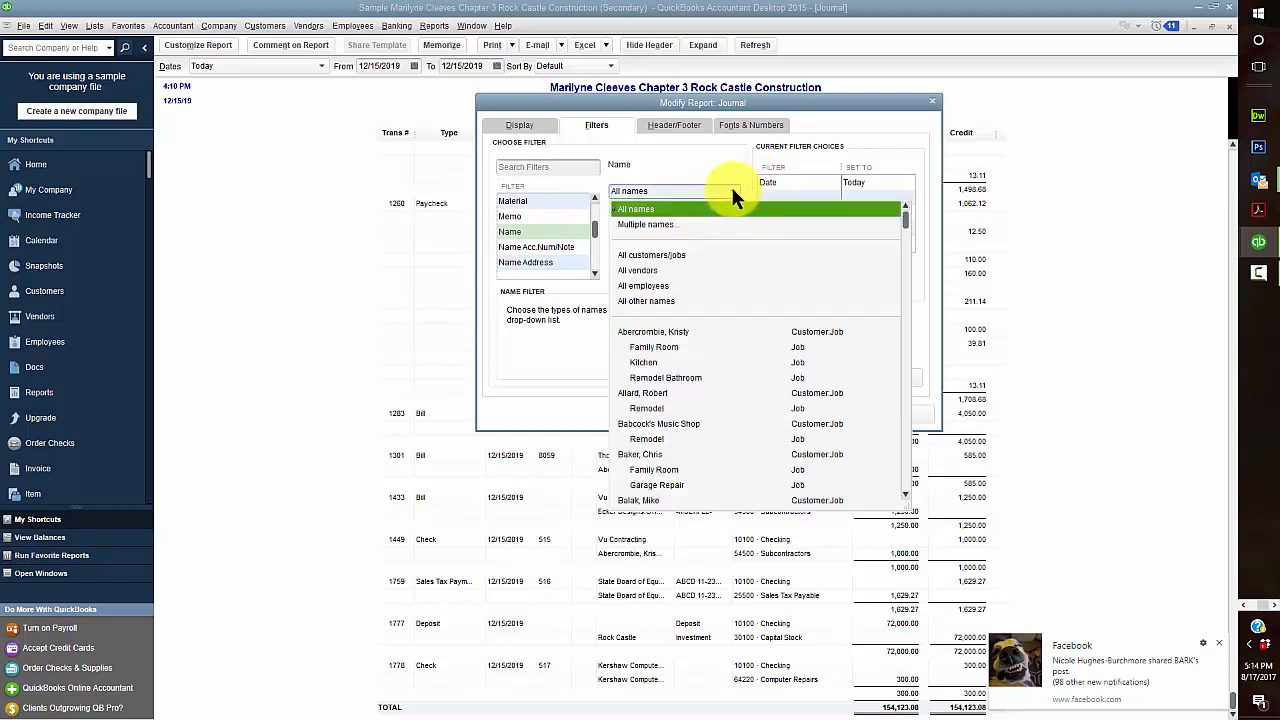
{"action": "left_click", "coordinate": [677, 190]}
{"action": "type", "text": "k"}
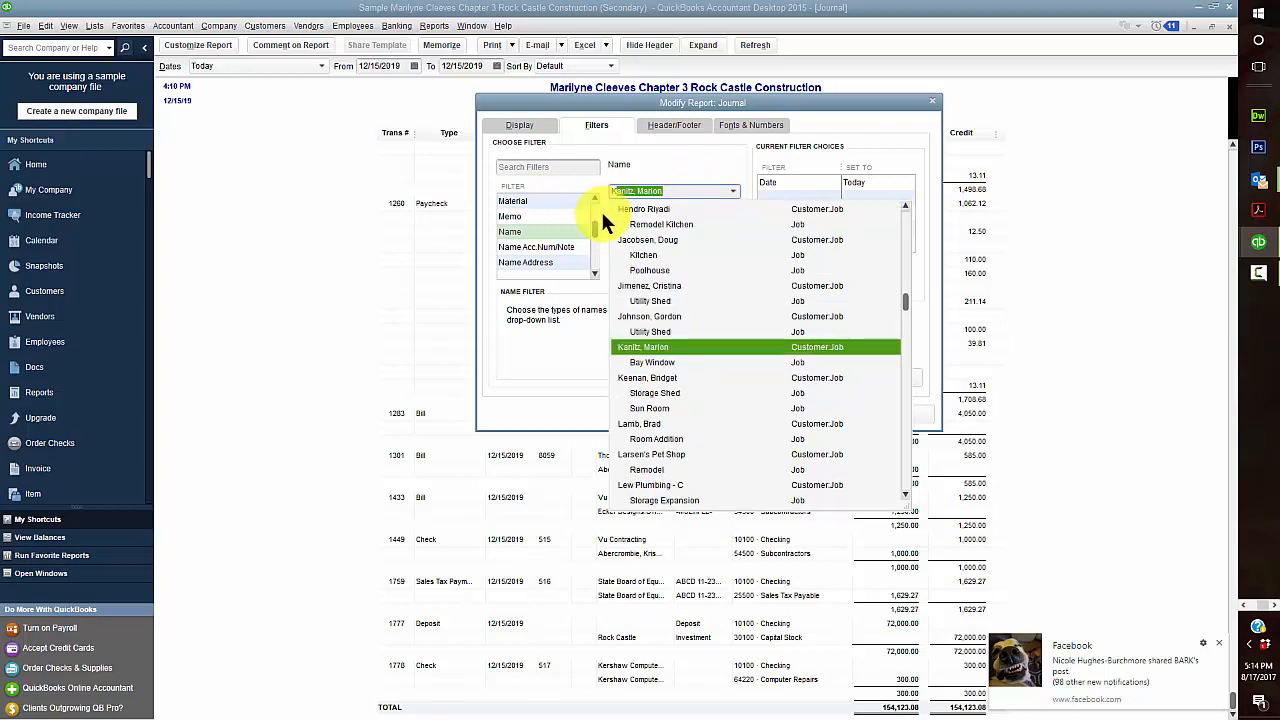
{"action": "type", "text": "ershaw Computer Services"}
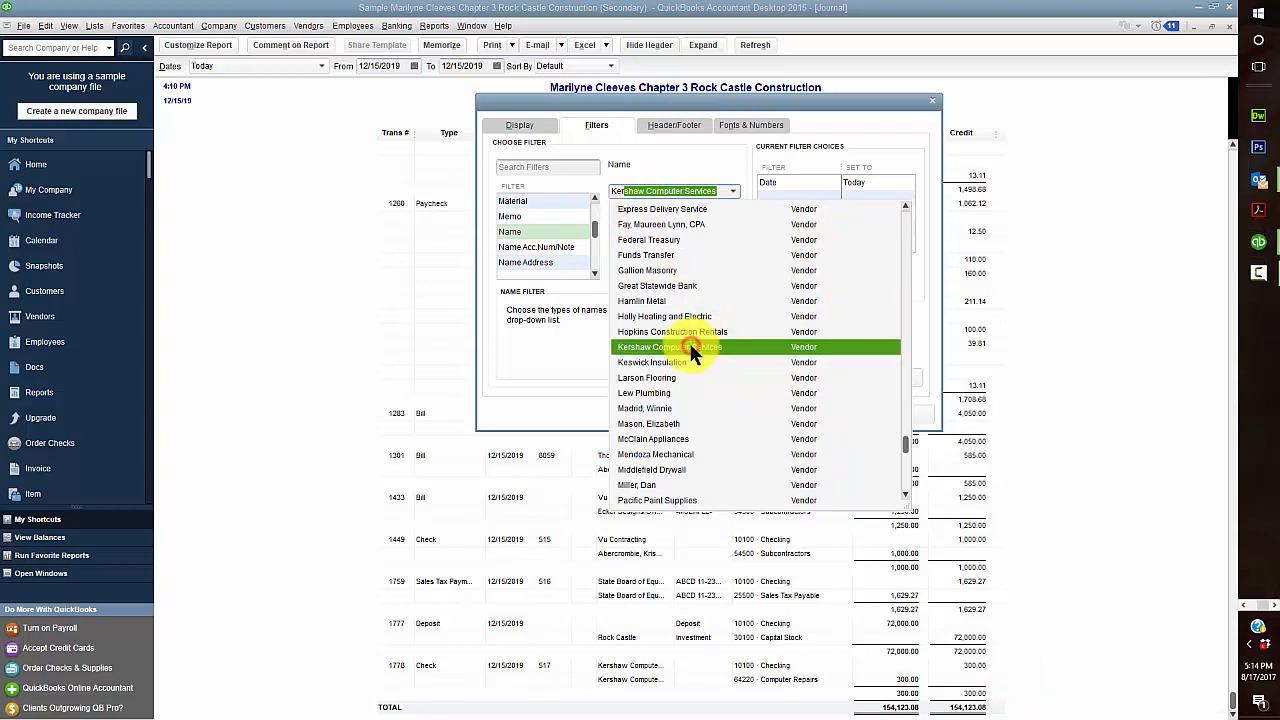
{"action": "left_click", "coordinate": [689, 342]}
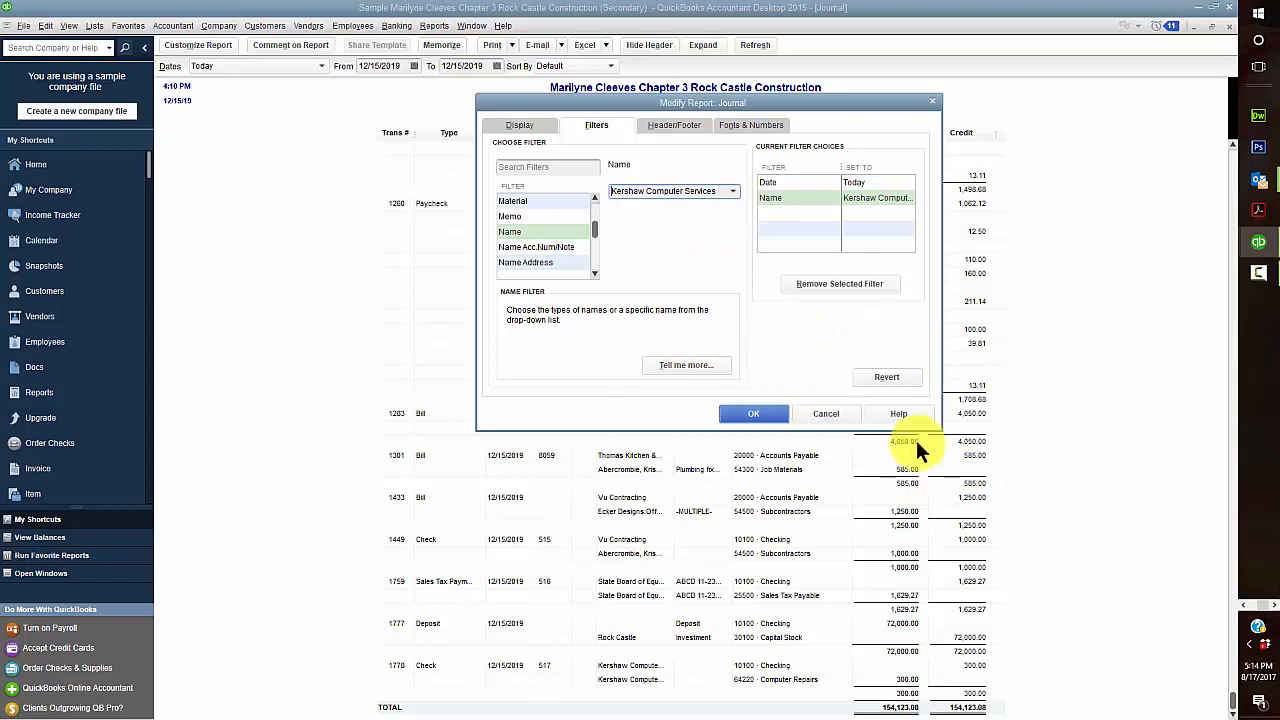
Step: Apply the Kershaw filter and export the Journal to replace the CH3 JOUR worksheet
{"action": "left_click", "coordinate": [747, 412]}
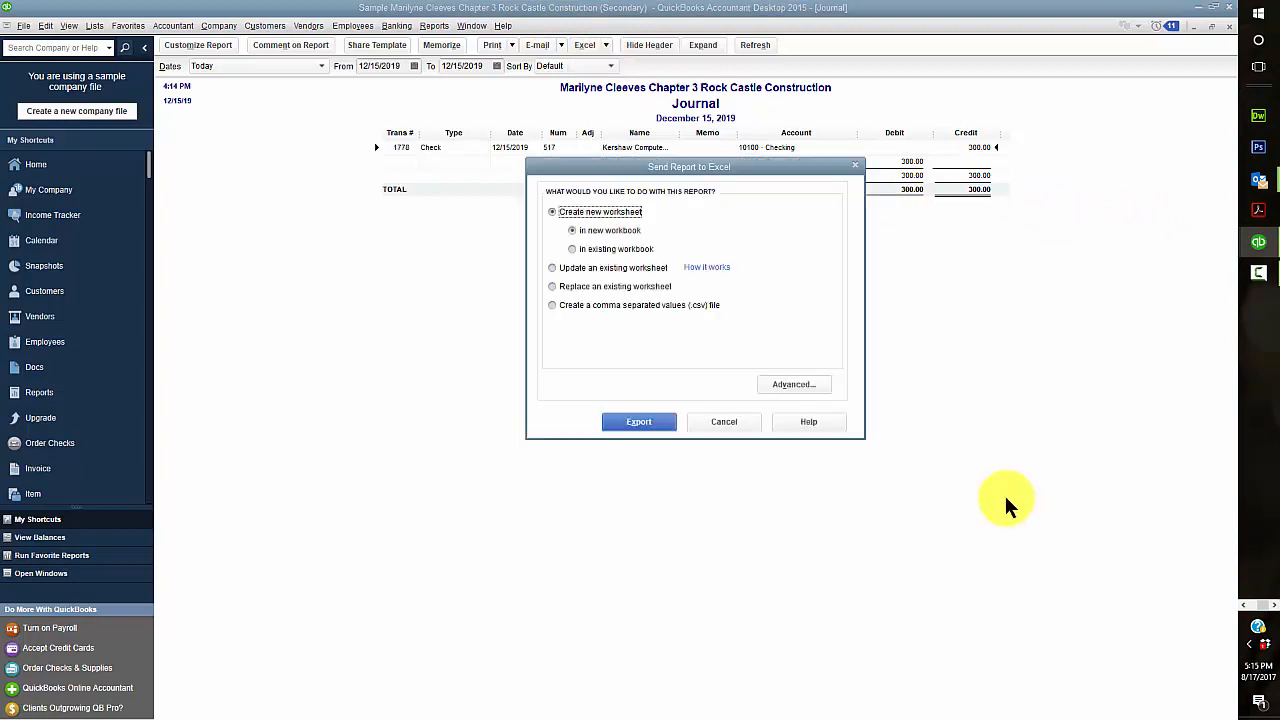
{"action": "left_click", "coordinate": [795, 385]}
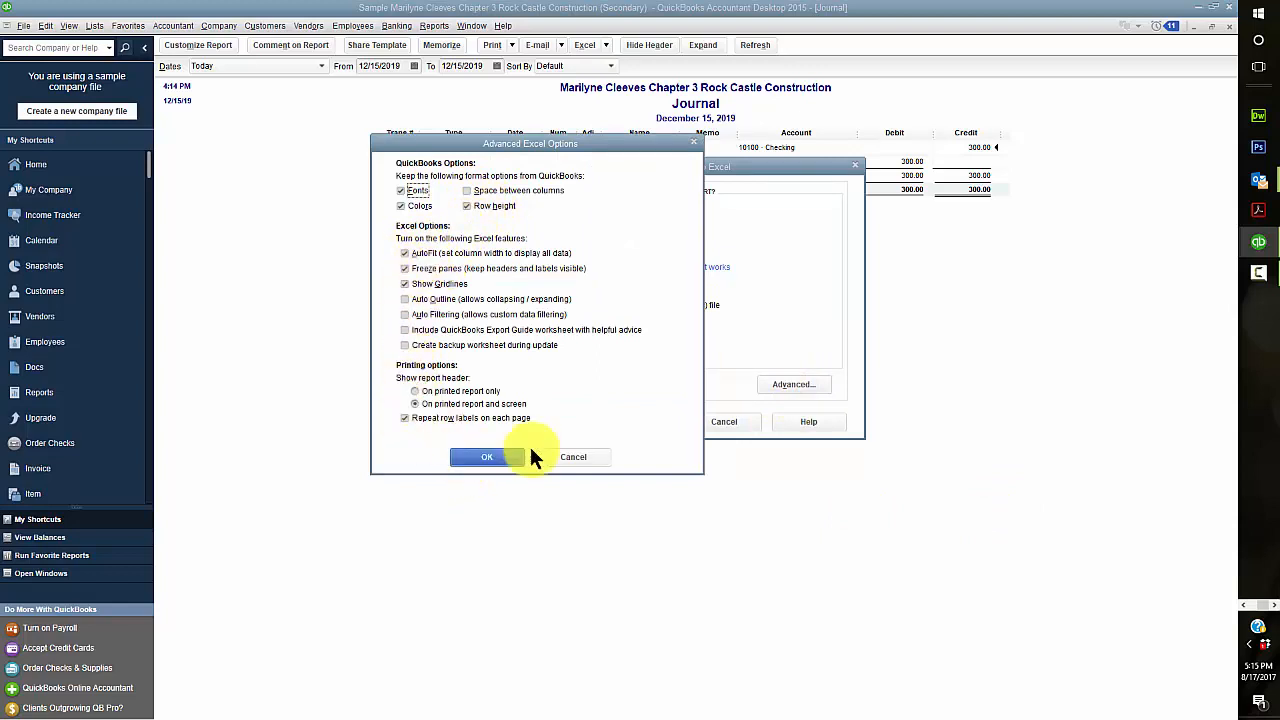
{"action": "left_click", "coordinate": [500, 458]}
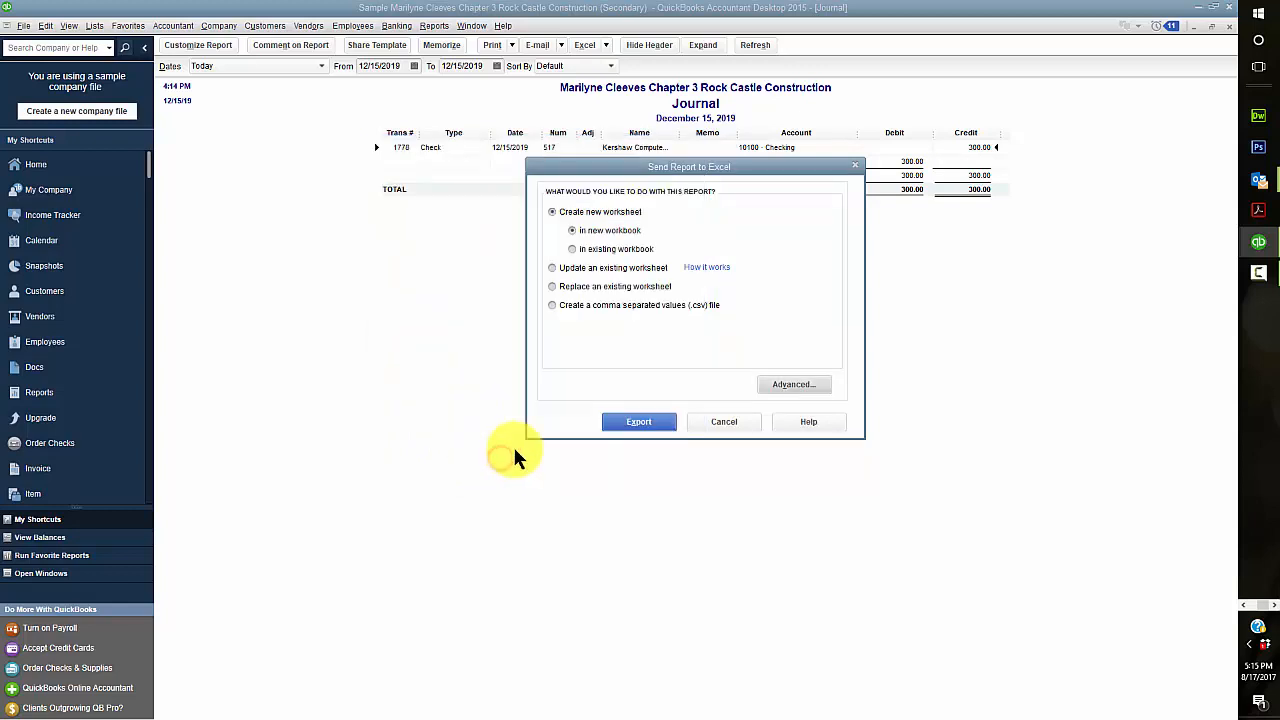
{"action": "left_click", "coordinate": [553, 286]}
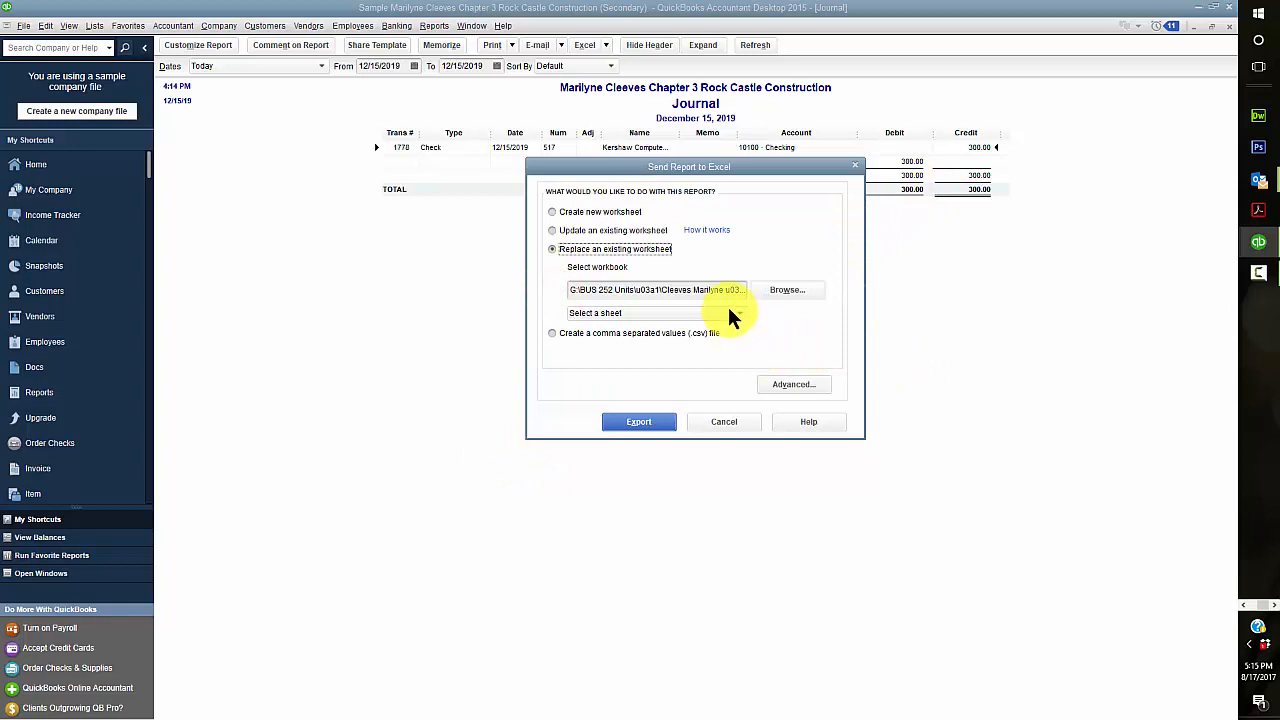
{"action": "left_click", "coordinate": [730, 312]}
{"action": "left_click", "coordinate": [606, 390]}
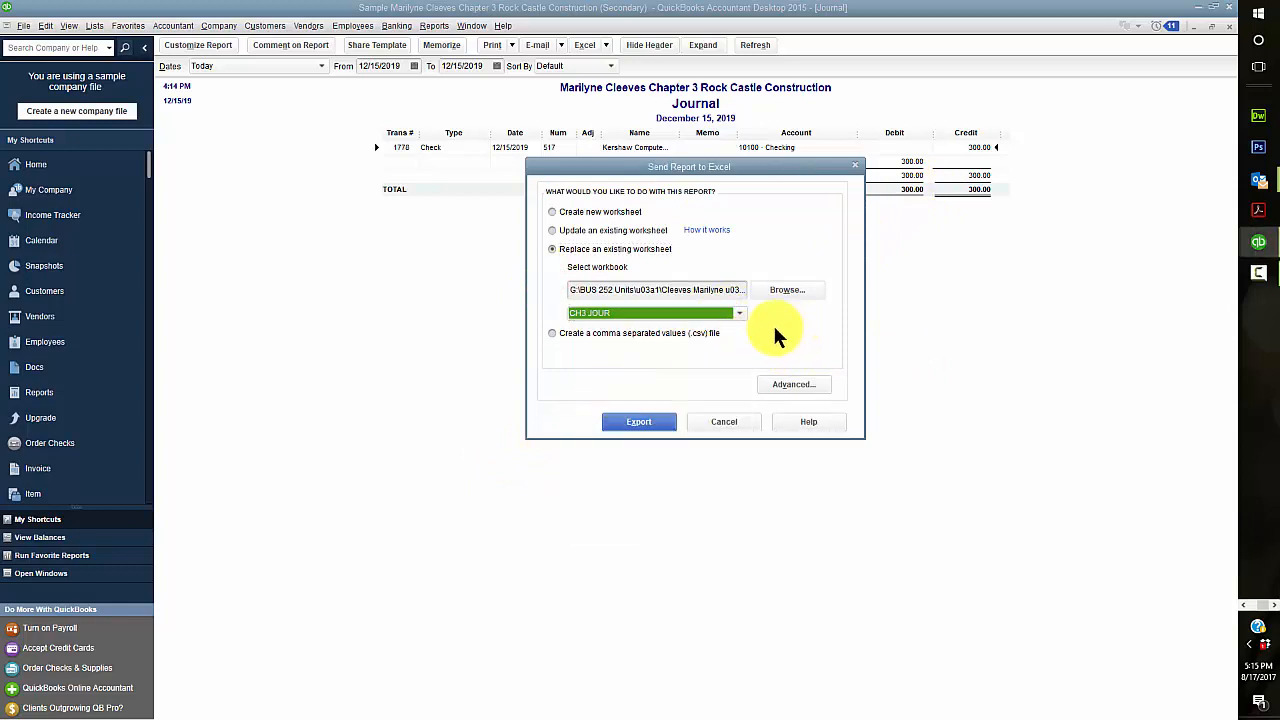
{"action": "left_click", "coordinate": [651, 424]}
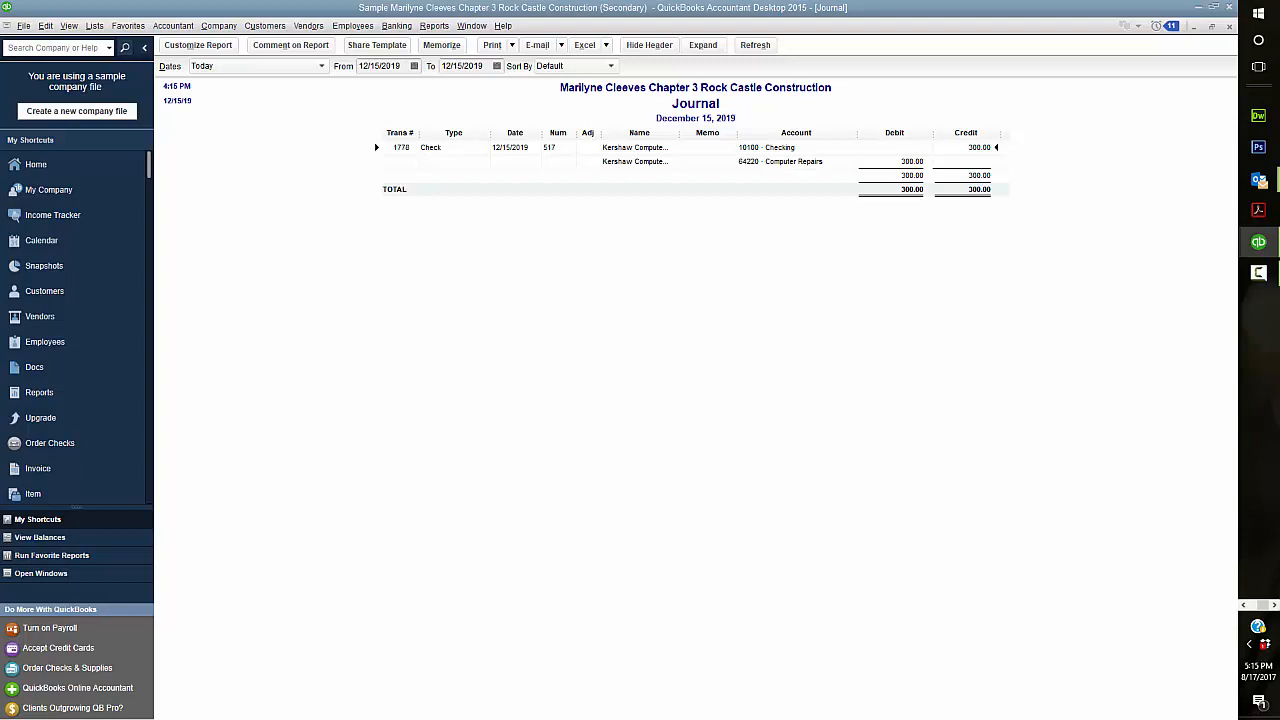
{"action": "left_click", "coordinate": [1245, 605]}
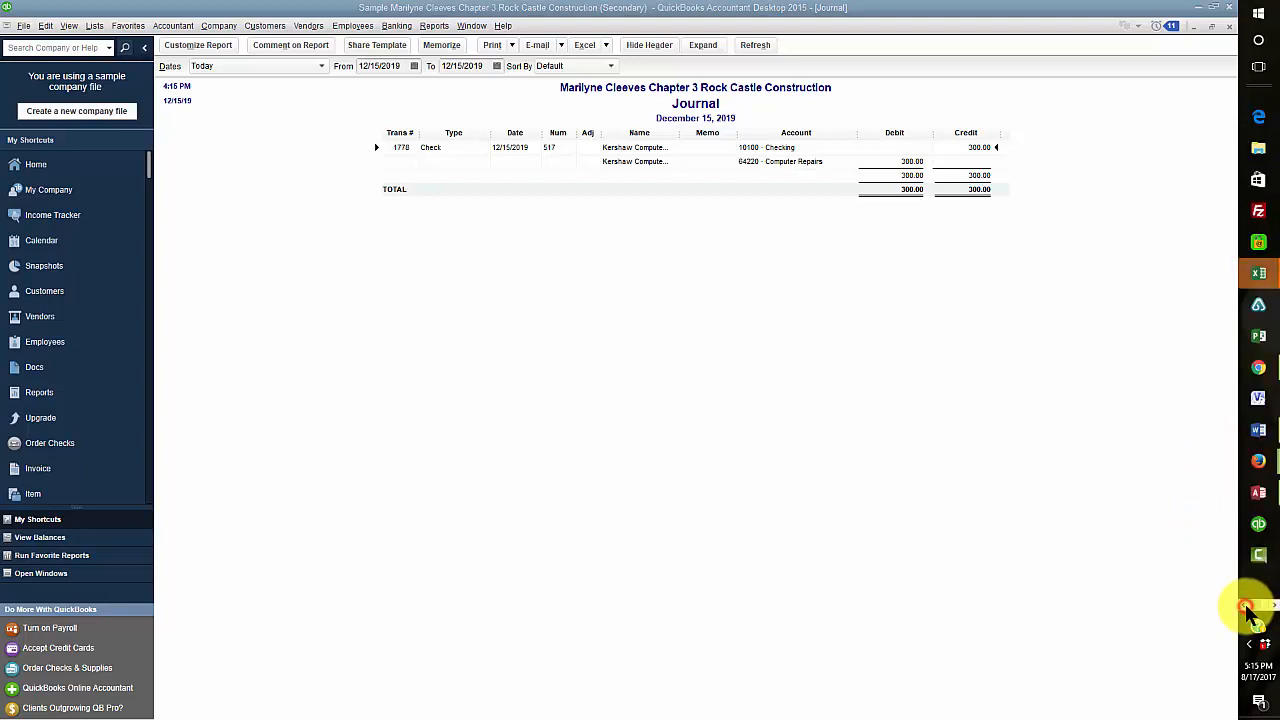
Step: Maximize the reports workbook, check the 3 REPORTS and CH3 JOUR sheets, save, and close Excel
{"action": "left_click", "coordinate": [1258, 273]}
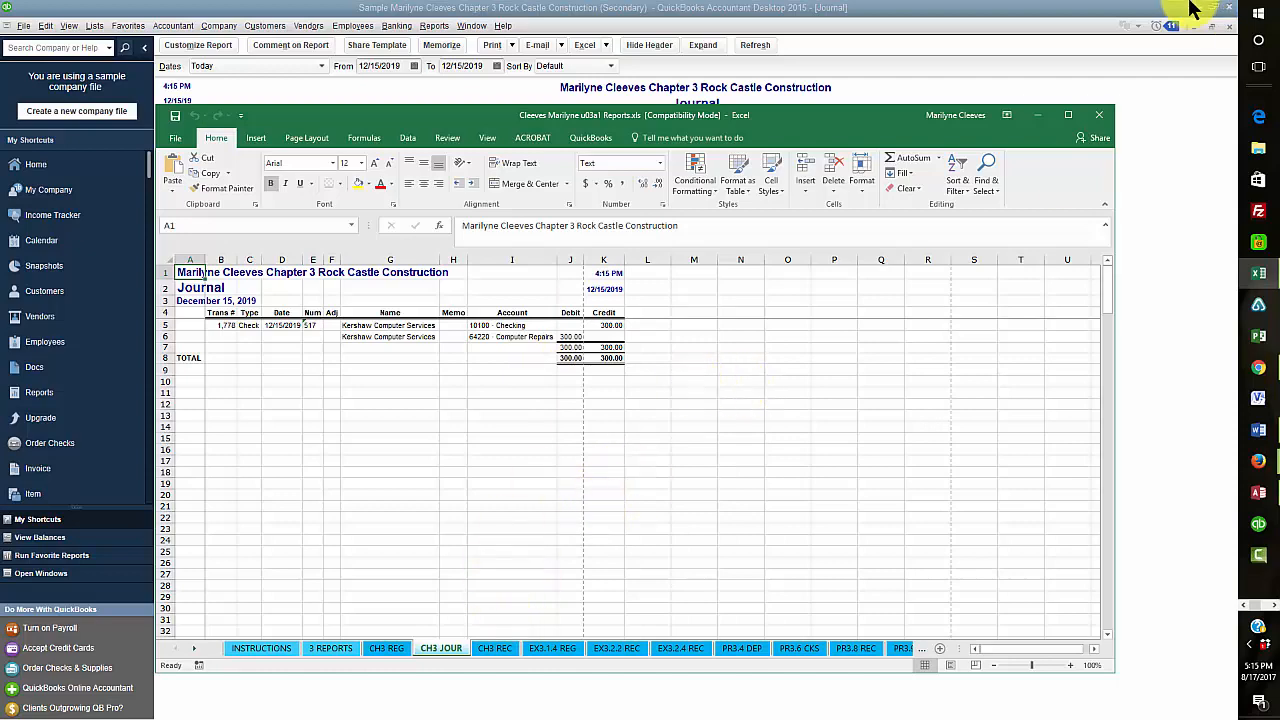
{"action": "left_click", "coordinate": [1068, 115]}
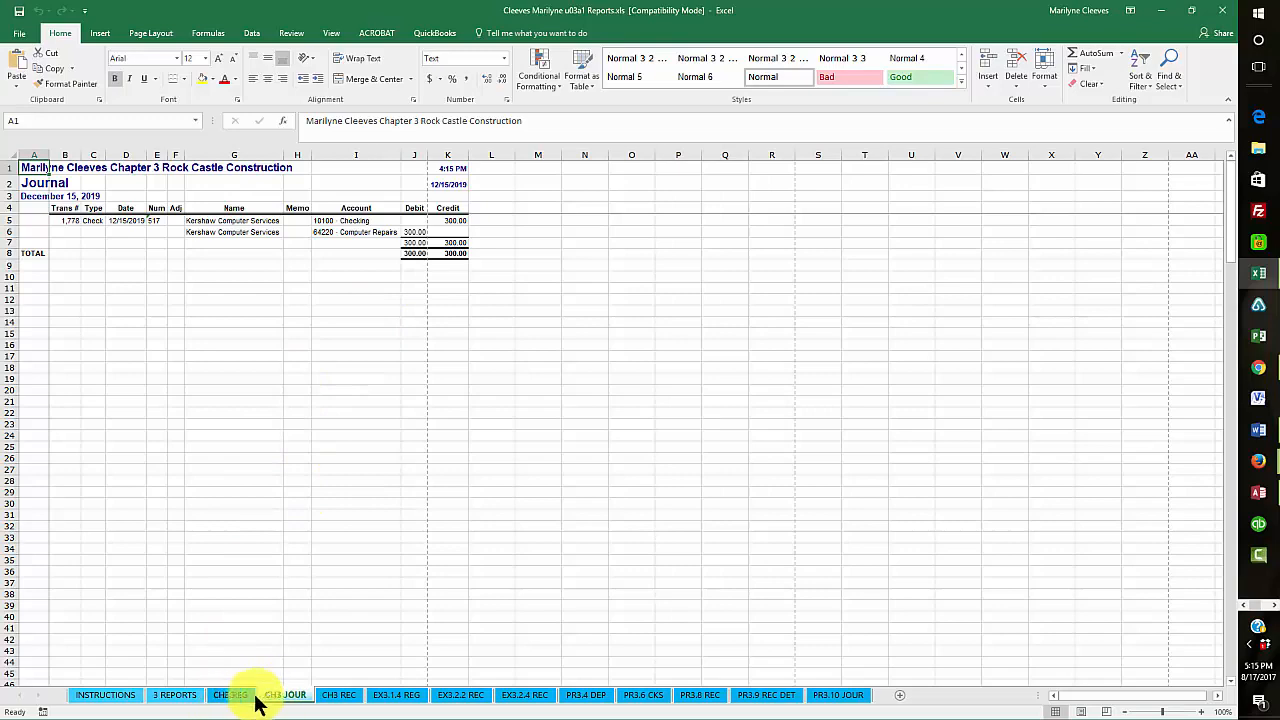
{"action": "left_click", "coordinate": [177, 695]}
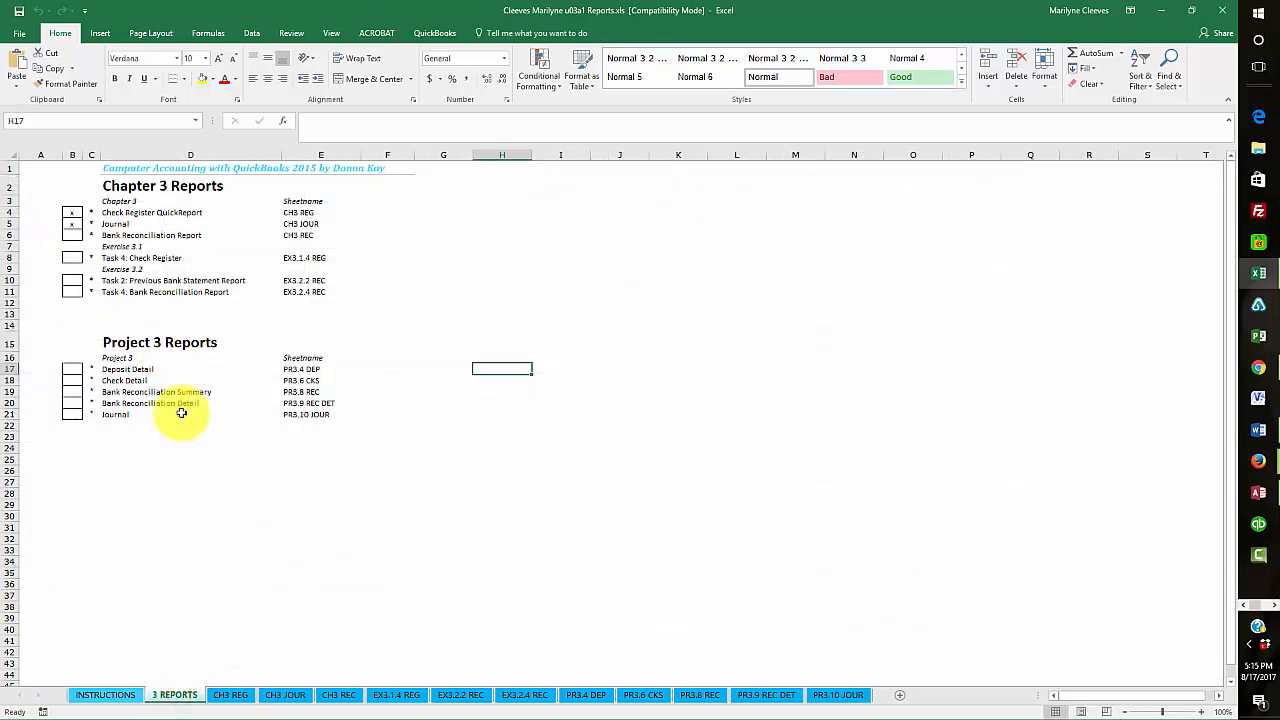
{"action": "left_click", "coordinate": [289, 697]}
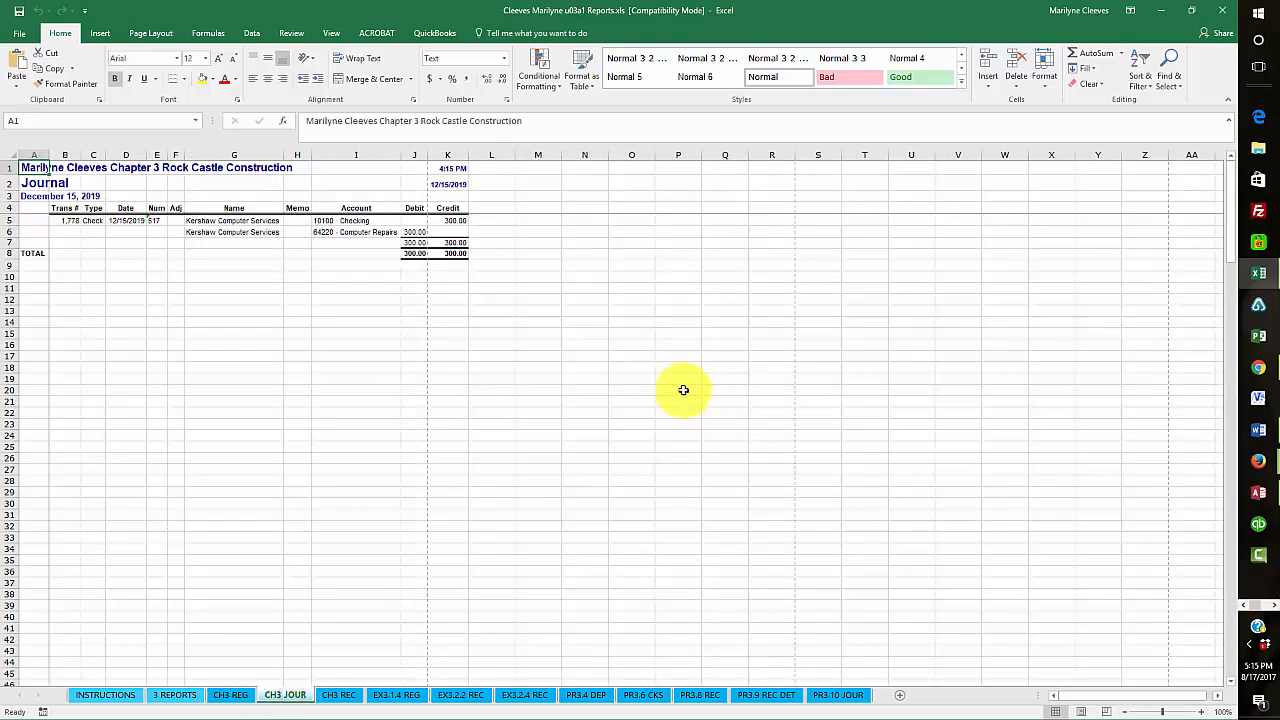
{"action": "left_click", "coordinate": [20, 11]}
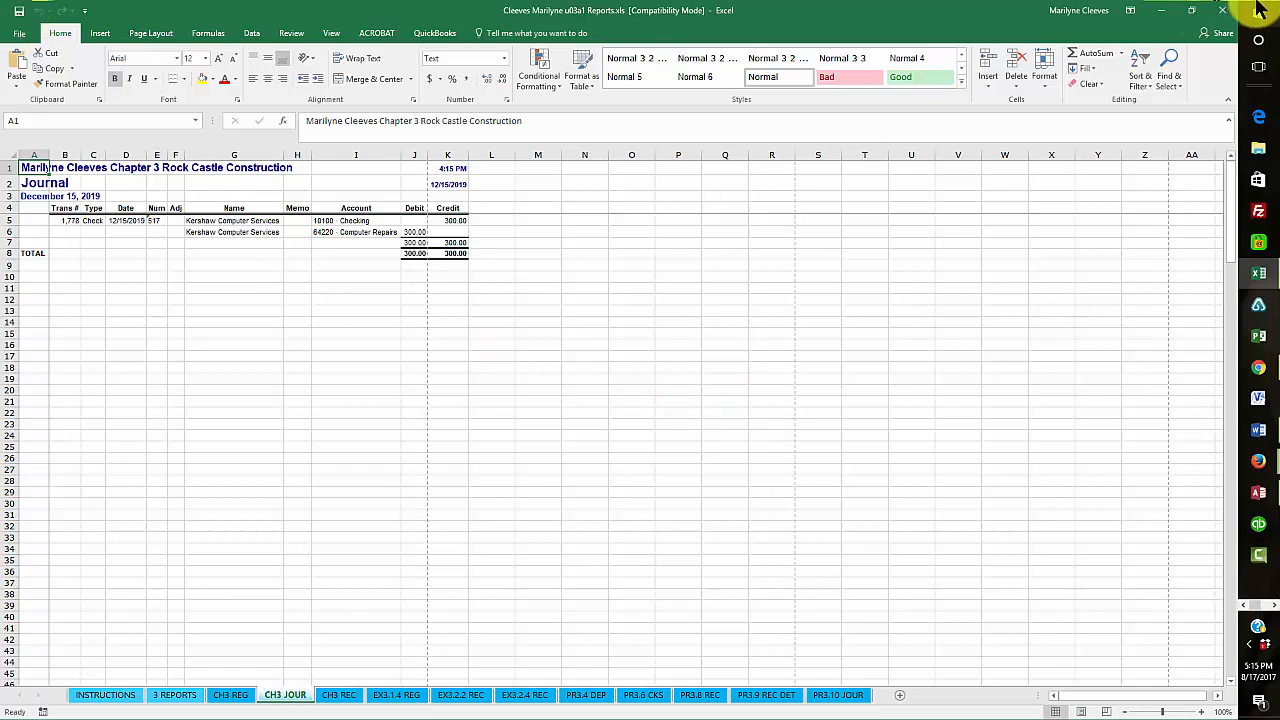
{"action": "left_click", "coordinate": [1224, 12]}
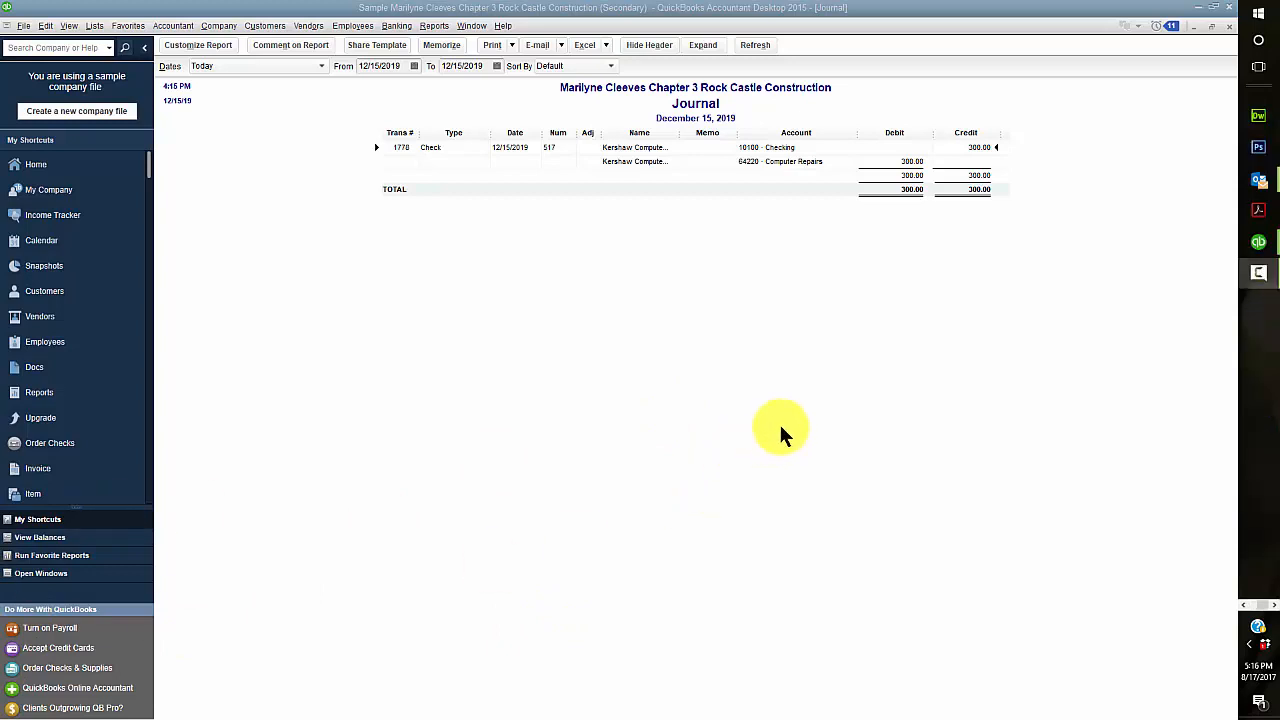
Step: From the Home Page, start Reconcile in the Banking section
{"action": "left_click", "coordinate": [40, 163]}
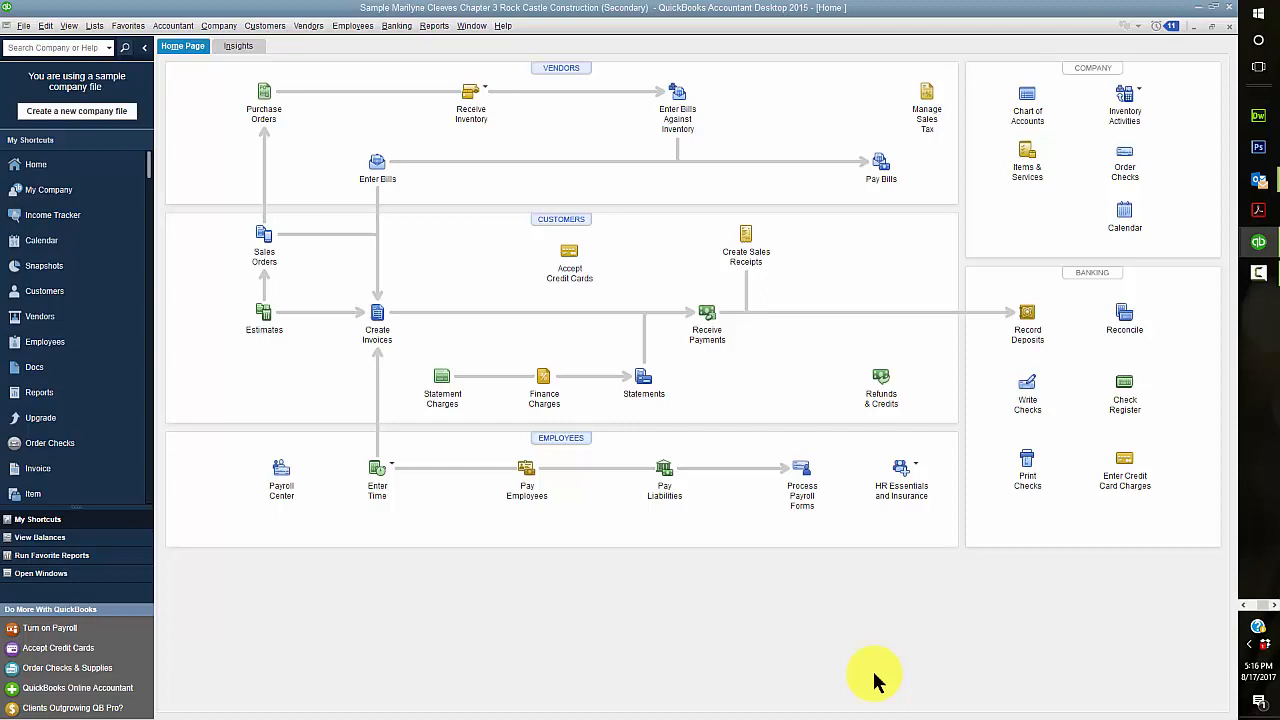
{"action": "left_click", "coordinate": [1123, 318]}
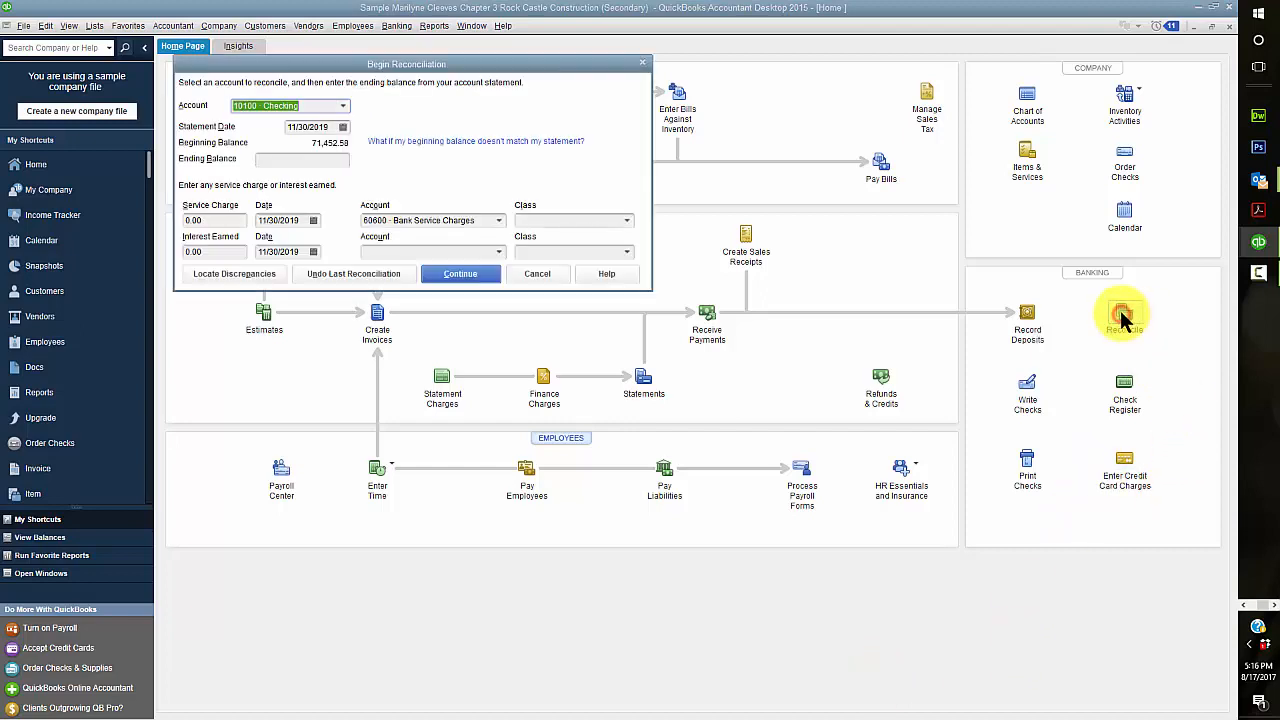
Step: Enter a 10.00 service charge and a 67,281.02 ending balance
{"action": "left_click", "coordinate": [335, 160]}
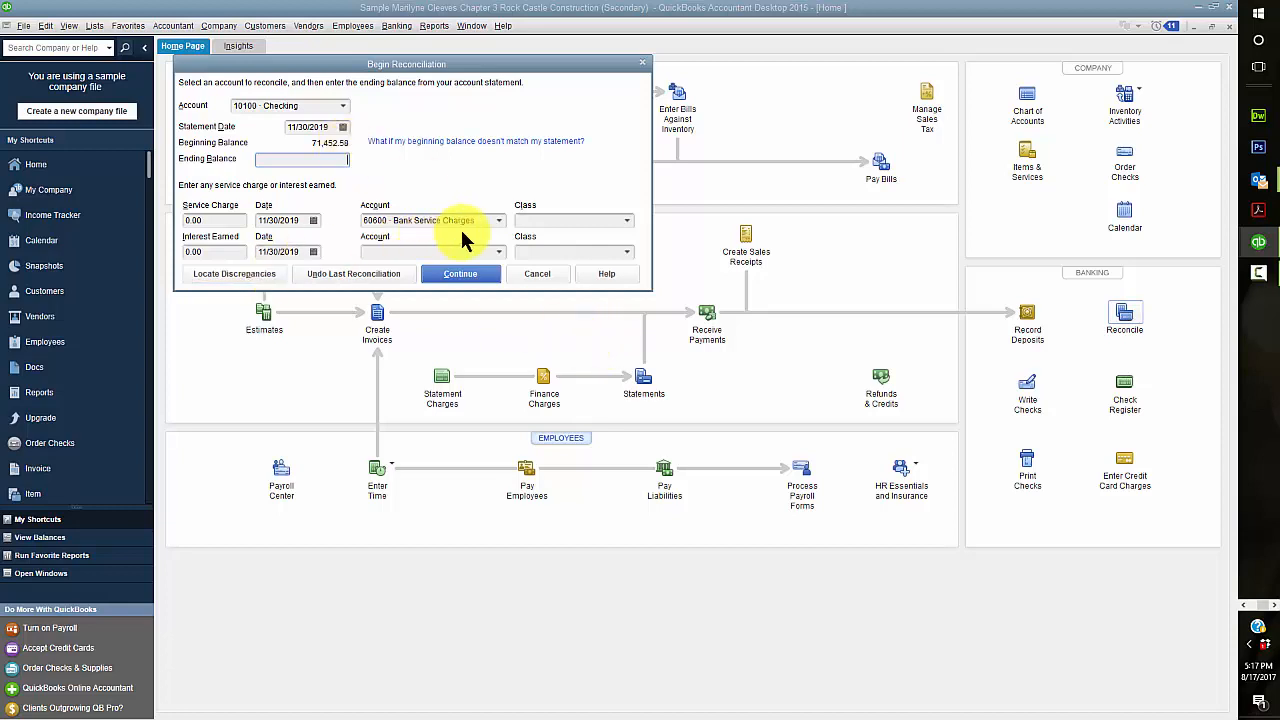
{"action": "left_click", "coordinate": [208, 214]}
{"action": "type", "text": "10"}
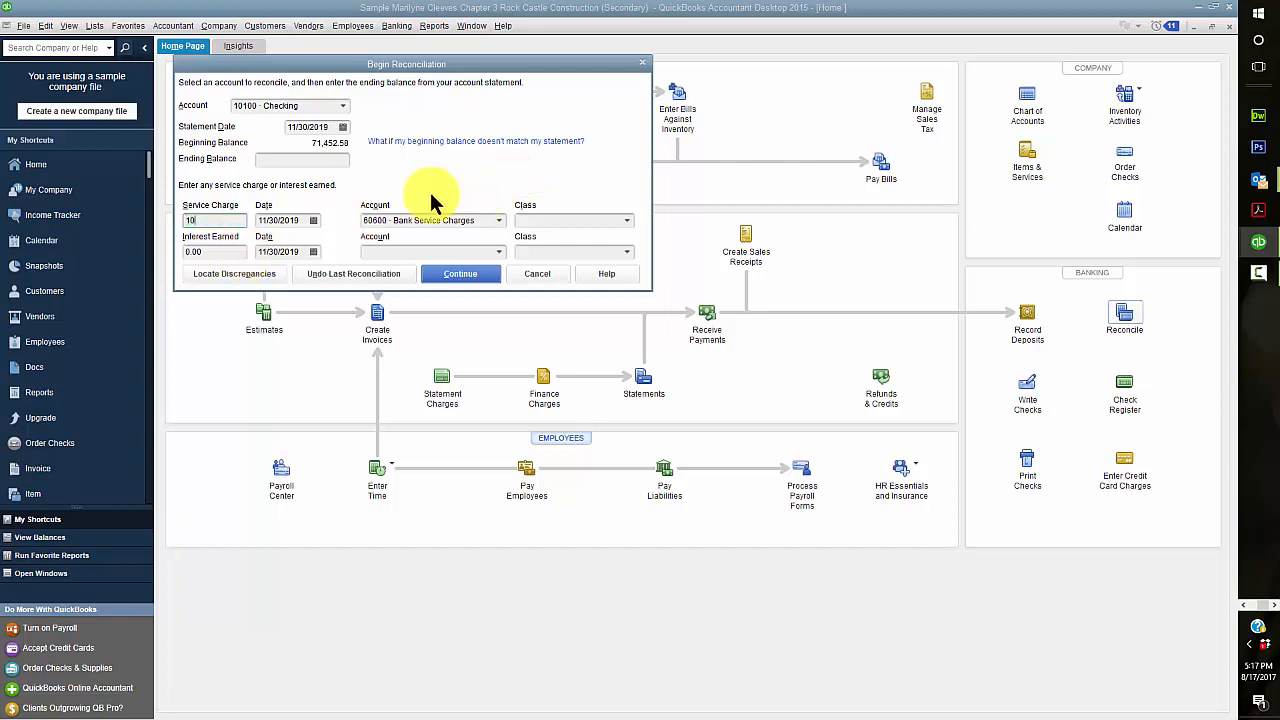
{"action": "left_click", "coordinate": [331, 158]}
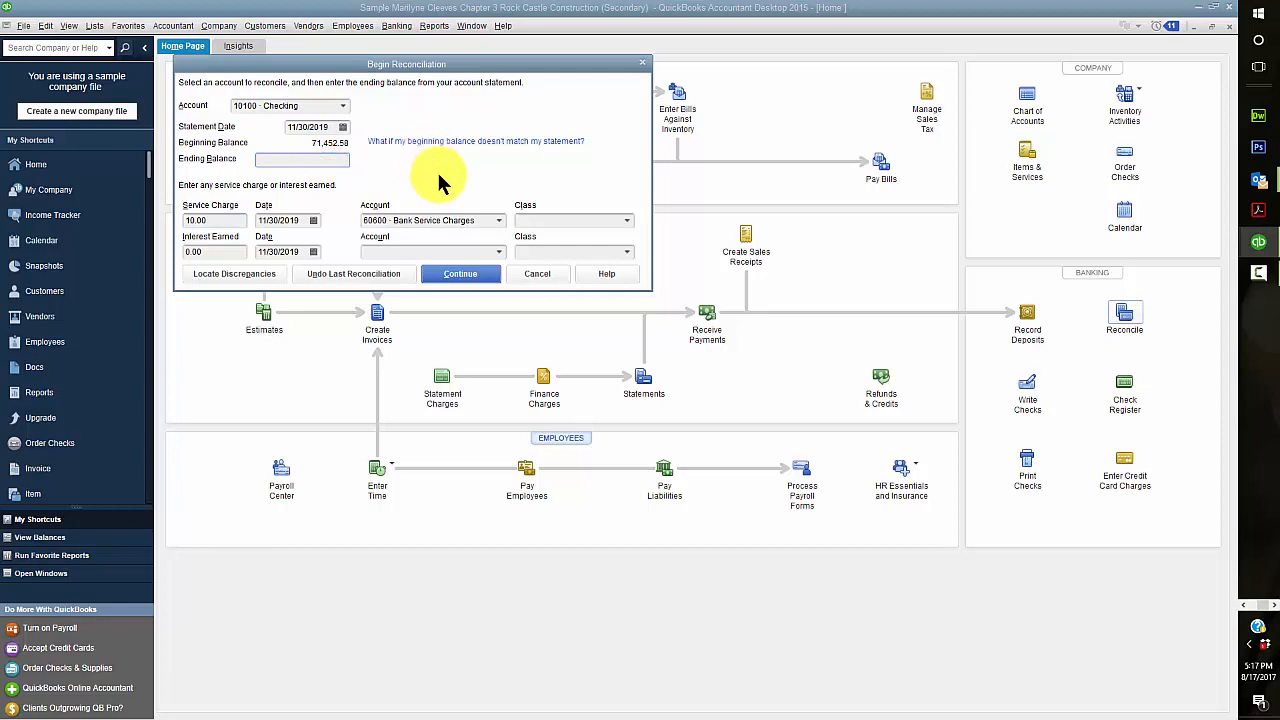
{"action": "type", "text": "67281.02"}
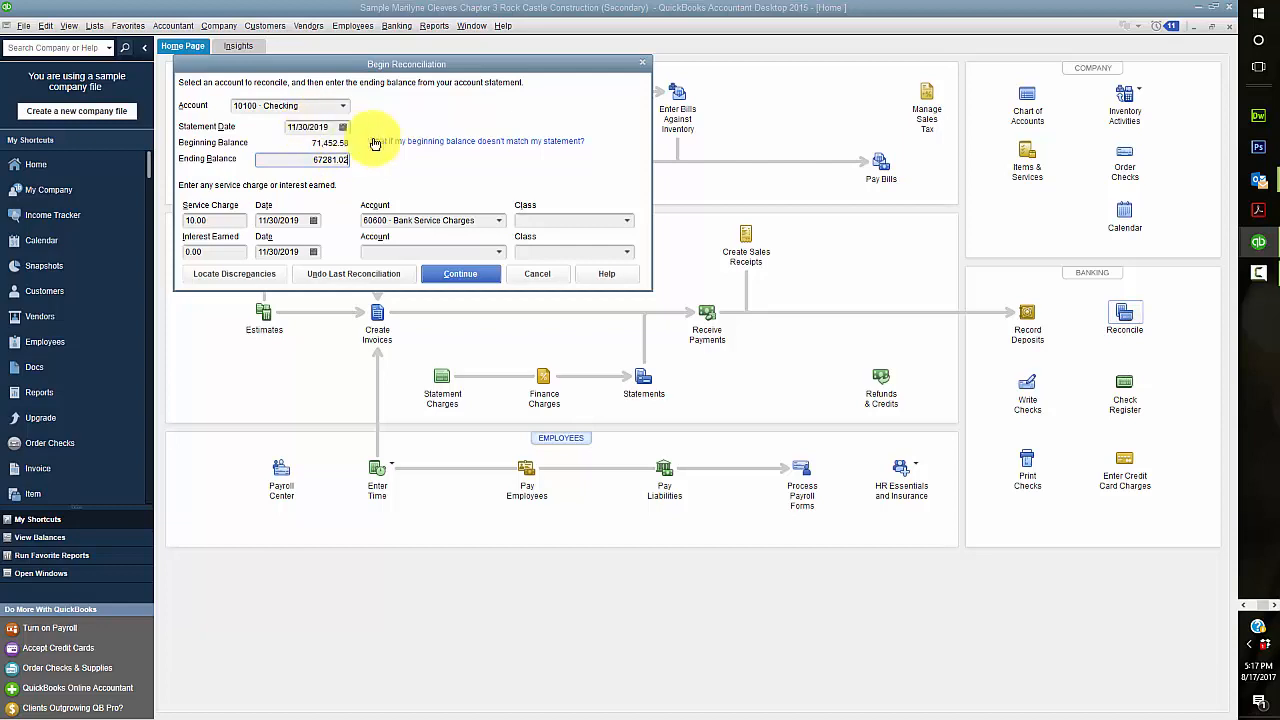
Step: Set the service charge and statement dates to 11/20/2019 and continue to reconciling
{"action": "left_click", "coordinate": [315, 220]}
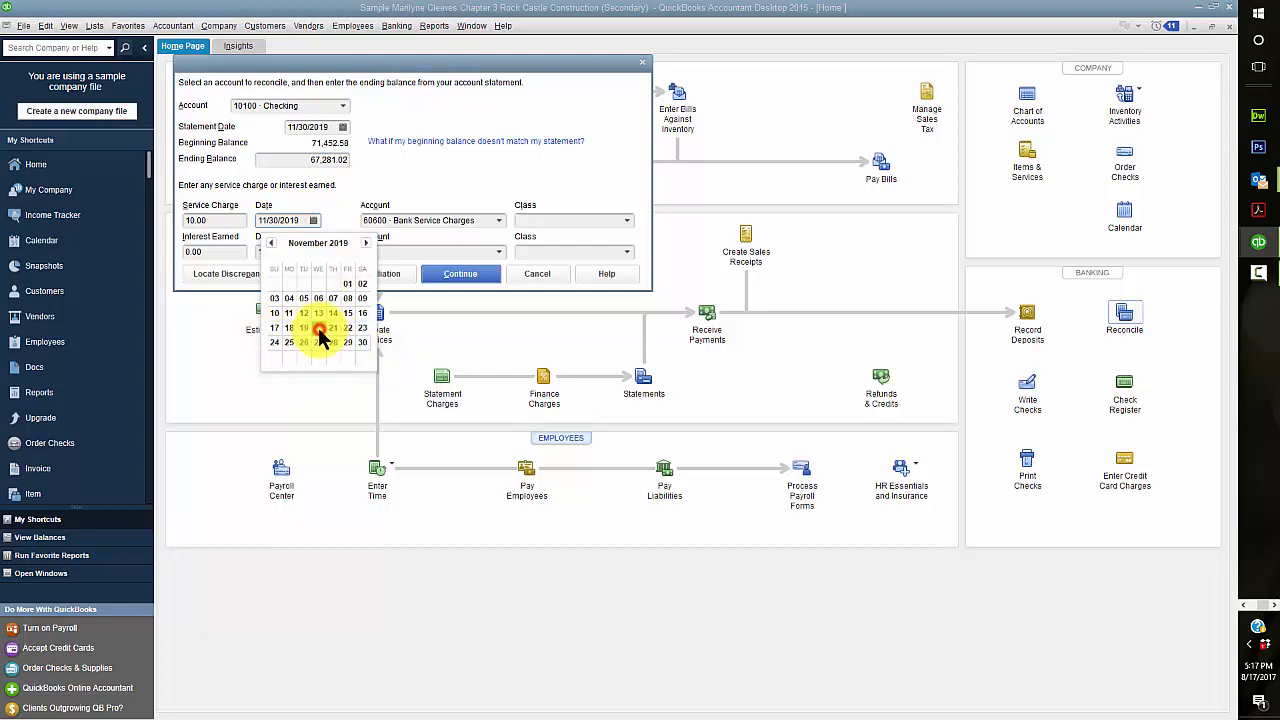
{"action": "left_click", "coordinate": [318, 328]}
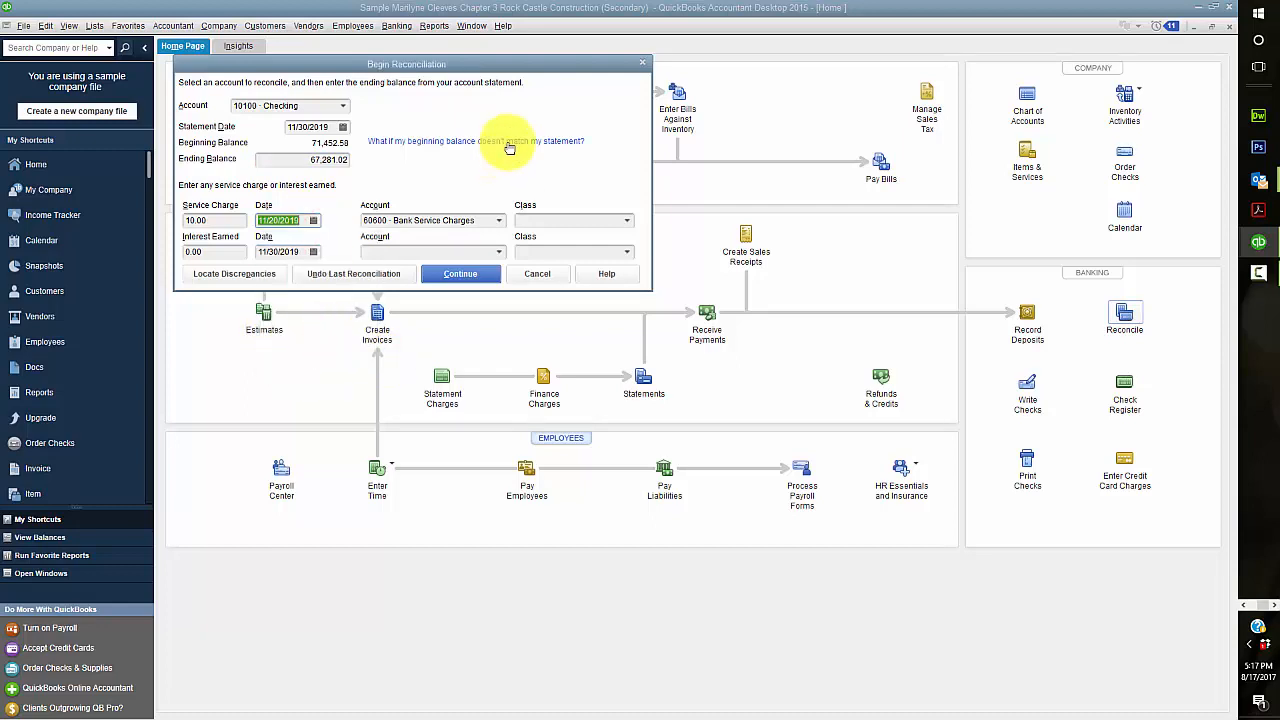
{"action": "left_click", "coordinate": [342, 127]}
{"action": "left_click", "coordinate": [346, 238]}
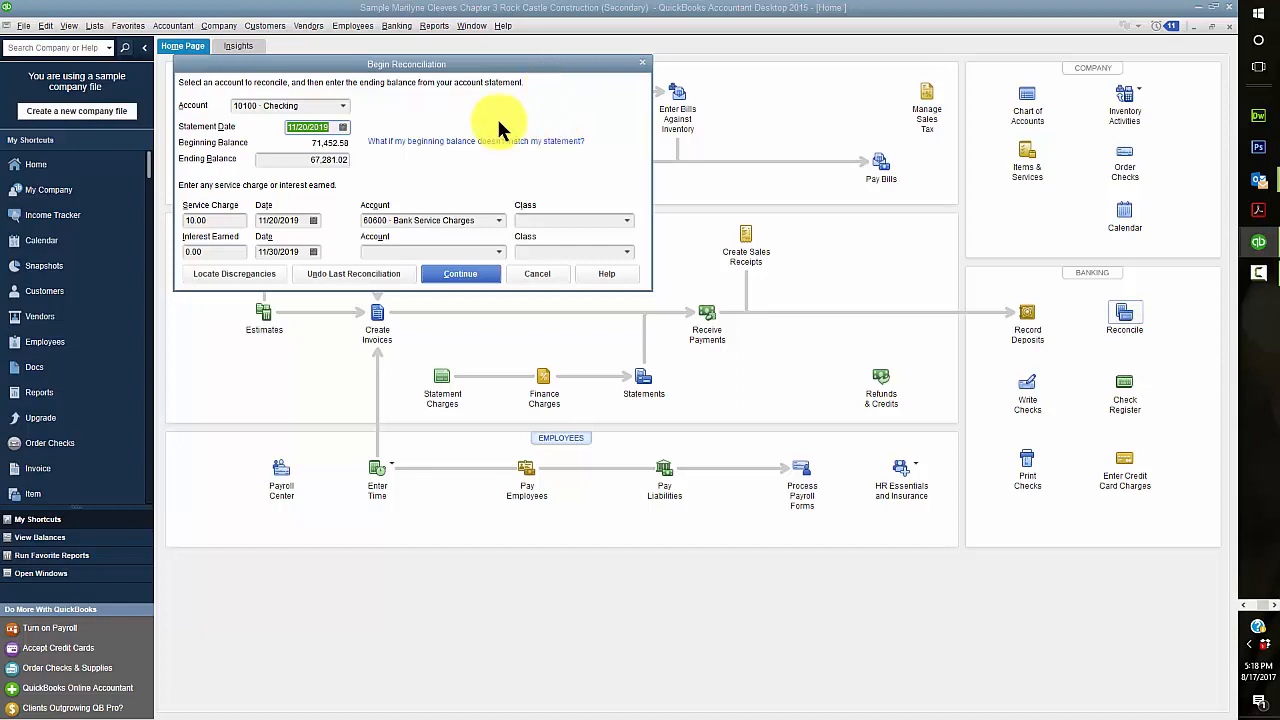
{"action": "left_click", "coordinate": [455, 274]}
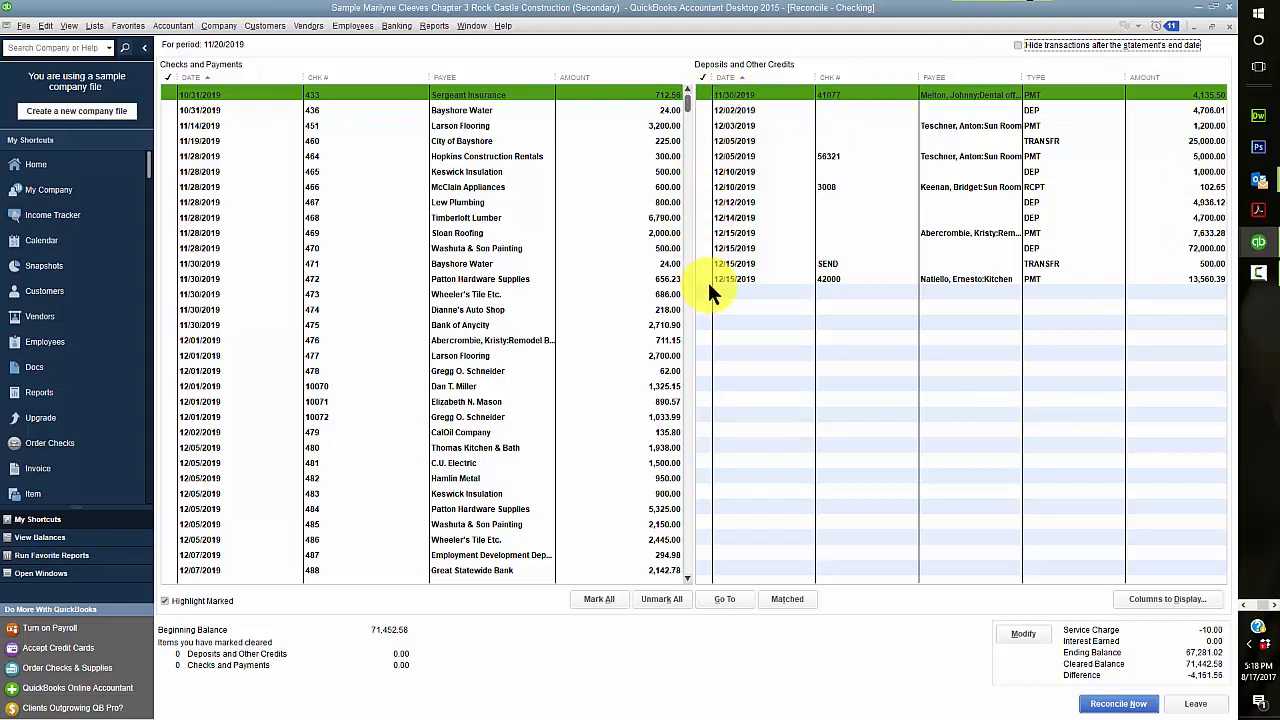
Step: Clear the Sergeant Insurance, Bayshore Water, Larson Flooring and City of Bayshore checks, then reconcile
{"action": "left_click", "coordinate": [169, 93]}
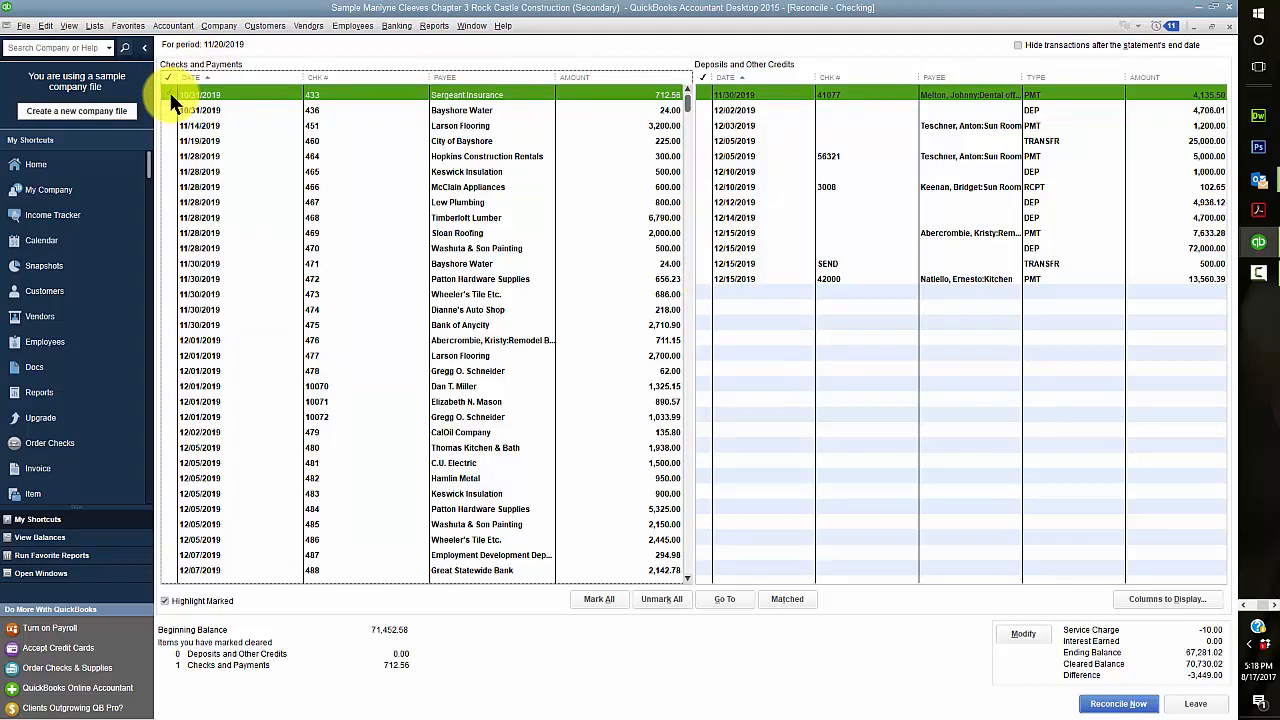
{"action": "left_click", "coordinate": [171, 108]}
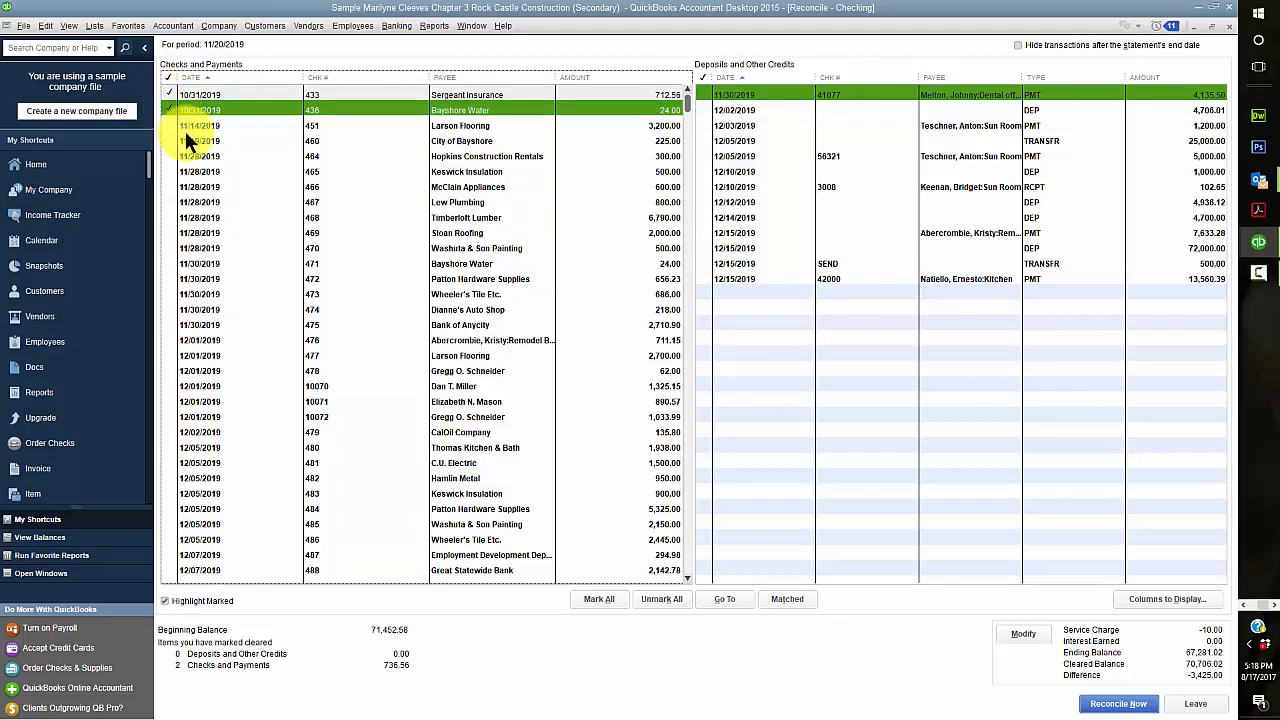
{"action": "left_click", "coordinate": [171, 125]}
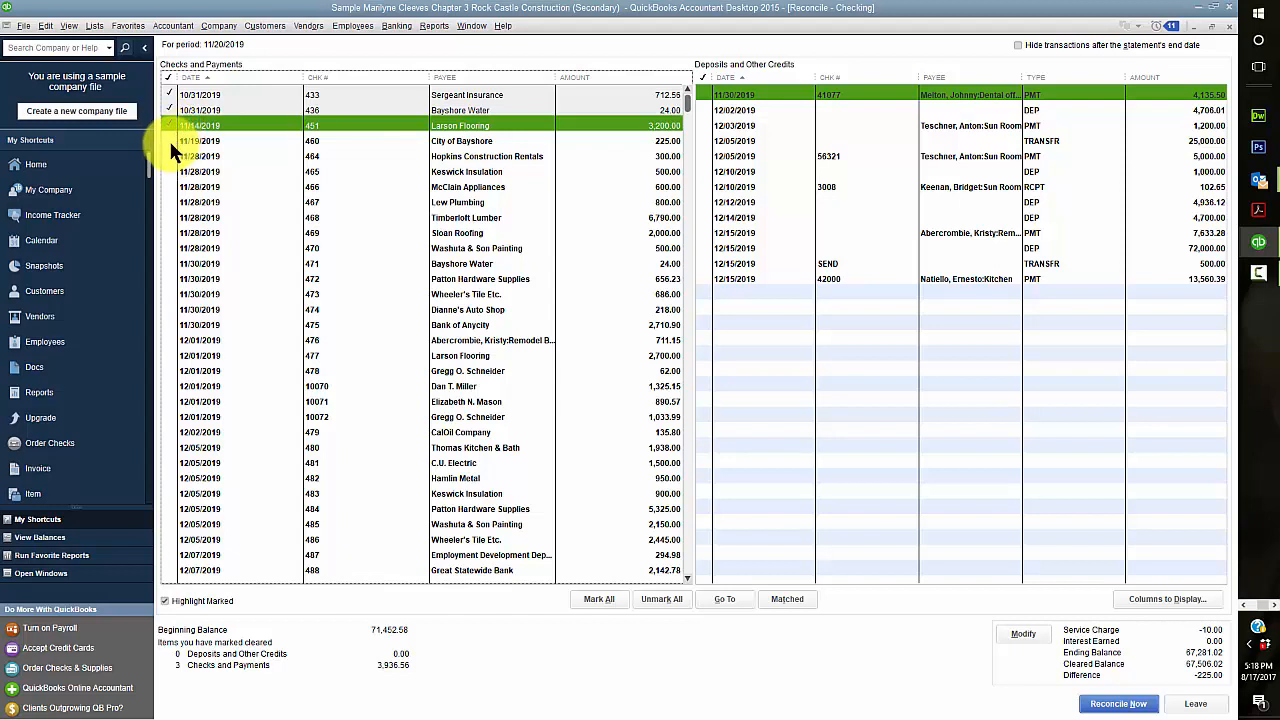
{"action": "left_click", "coordinate": [167, 137]}
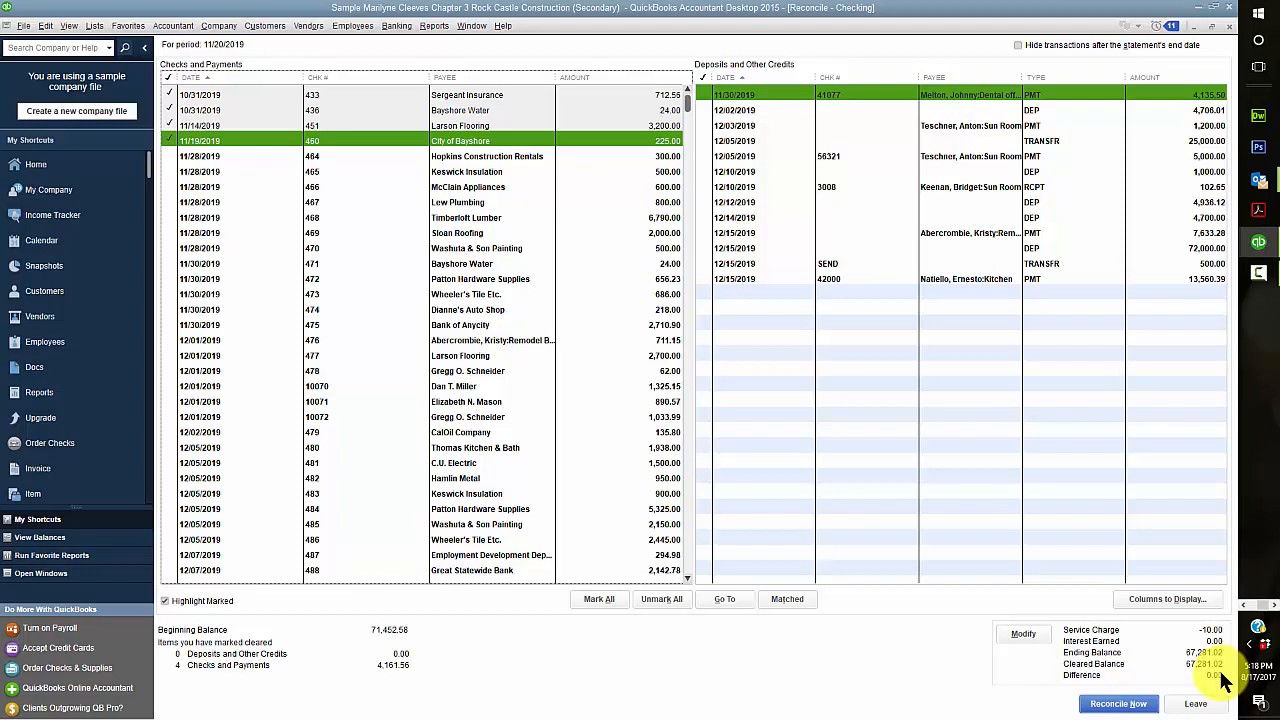
{"action": "left_click", "coordinate": [1116, 704]}
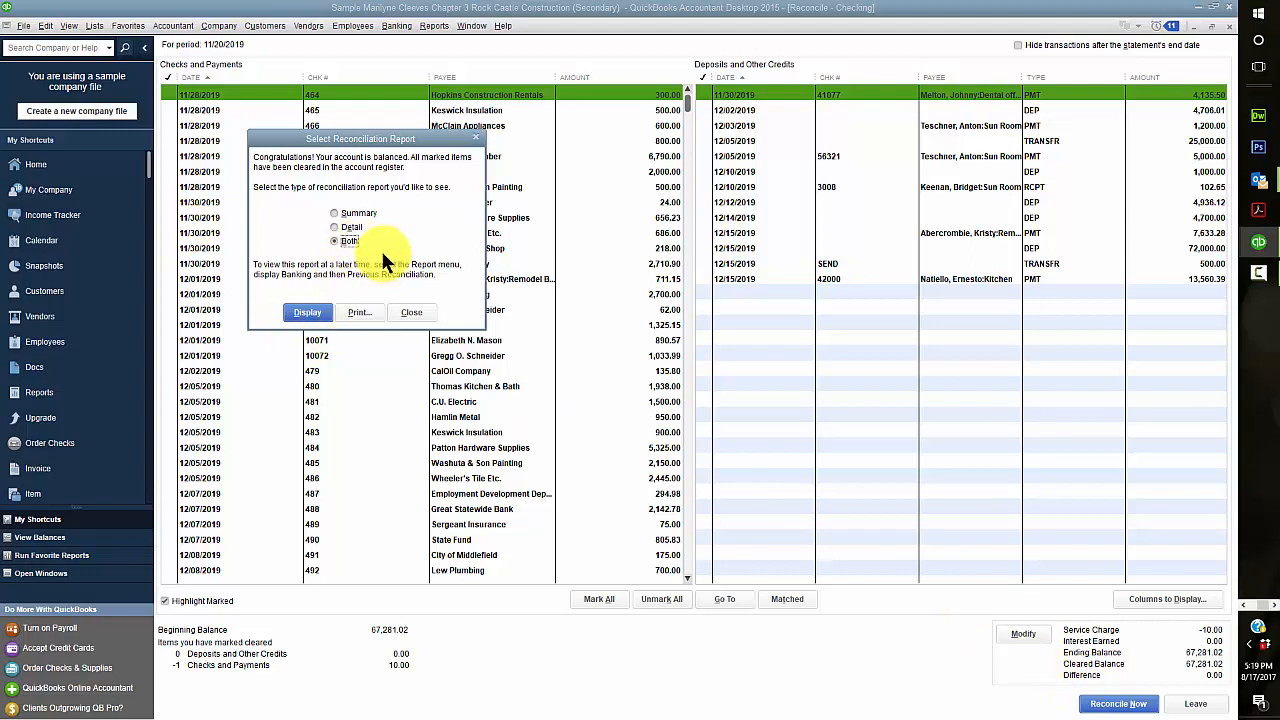
Step: Display the Detail reconciliation report for Checking
{"action": "left_click", "coordinate": [335, 227]}
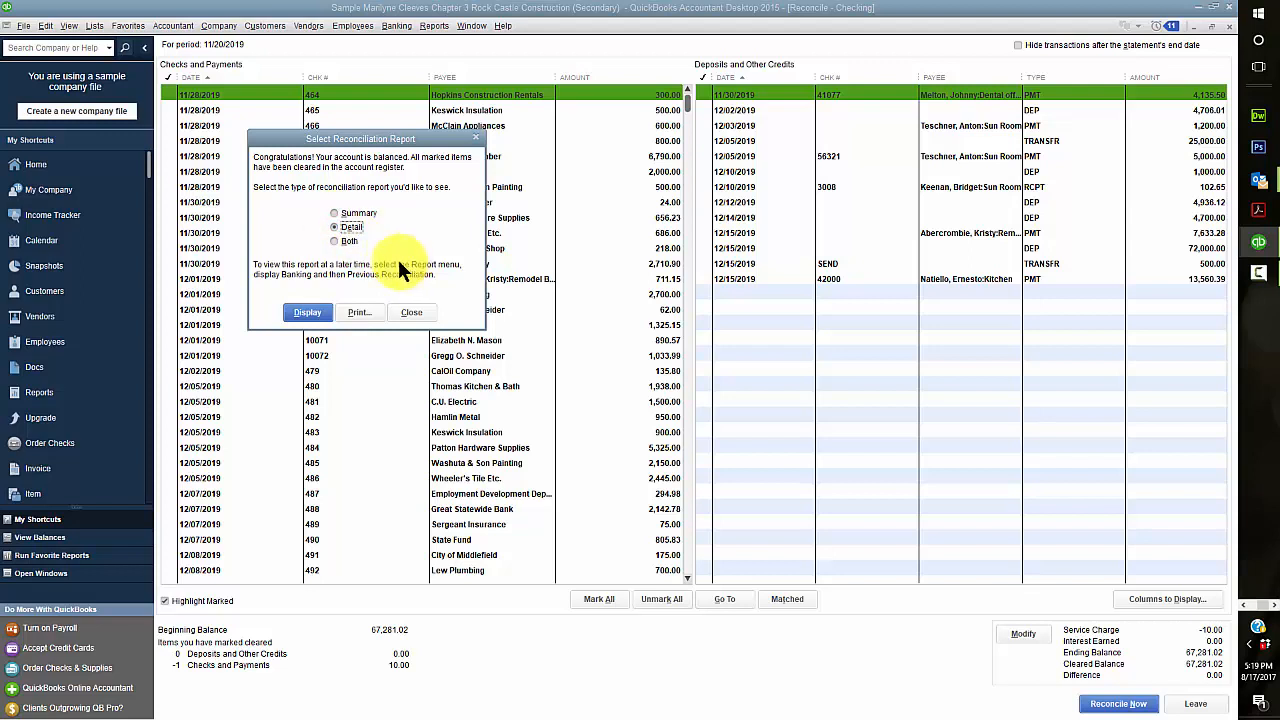
{"action": "left_click", "coordinate": [313, 309]}
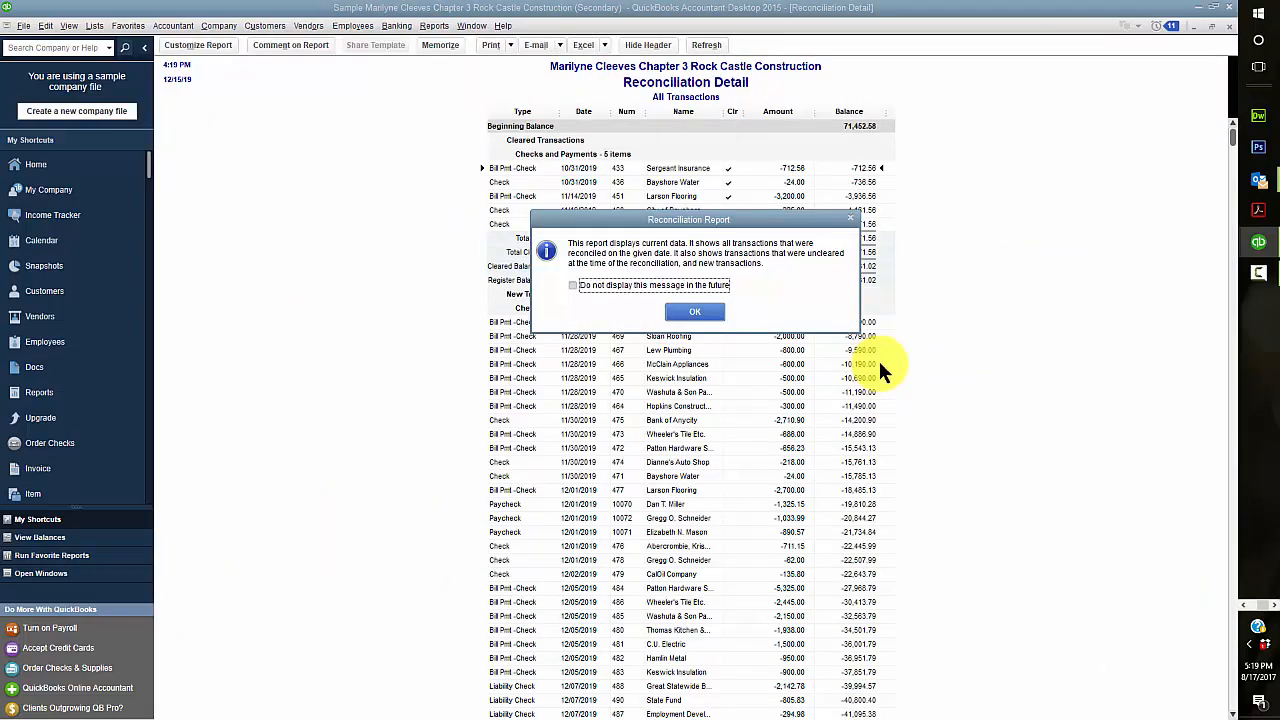
{"action": "left_click", "coordinate": [699, 310]}
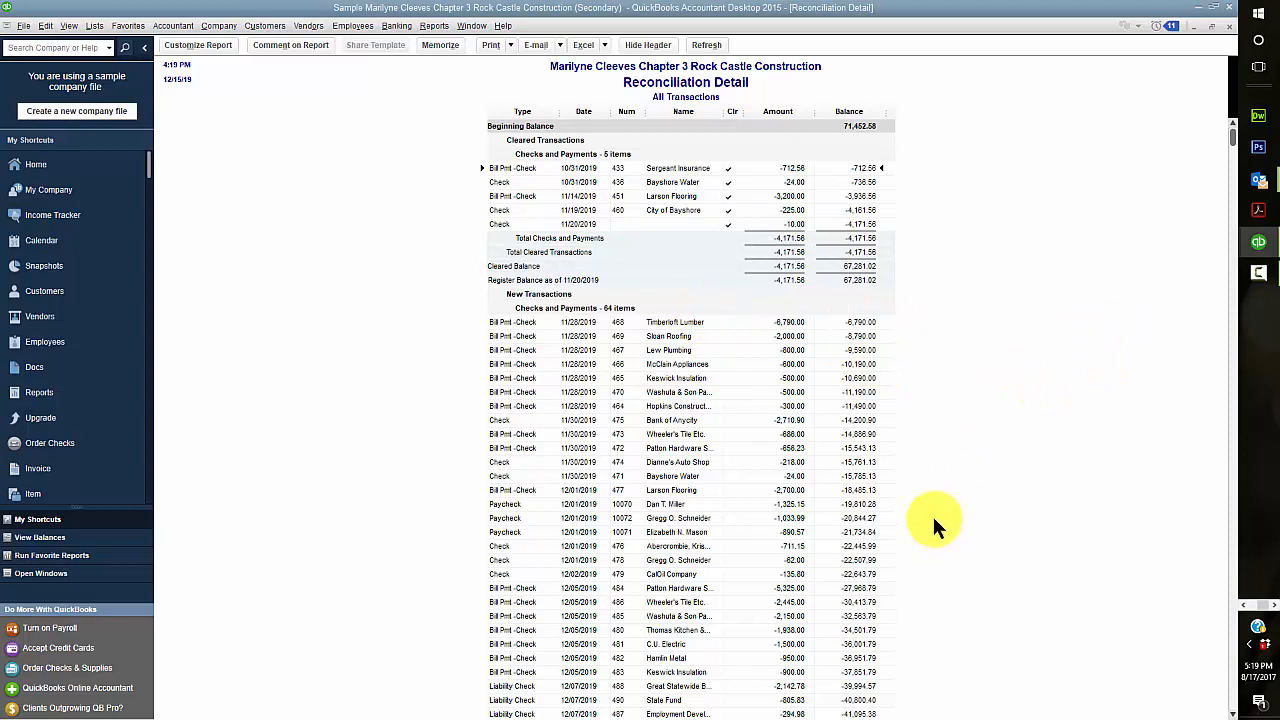
Step: Export the Reconciliation Detail to Excel, replacing the CH3 REC worksheet
{"action": "left_click", "coordinate": [605, 46]}
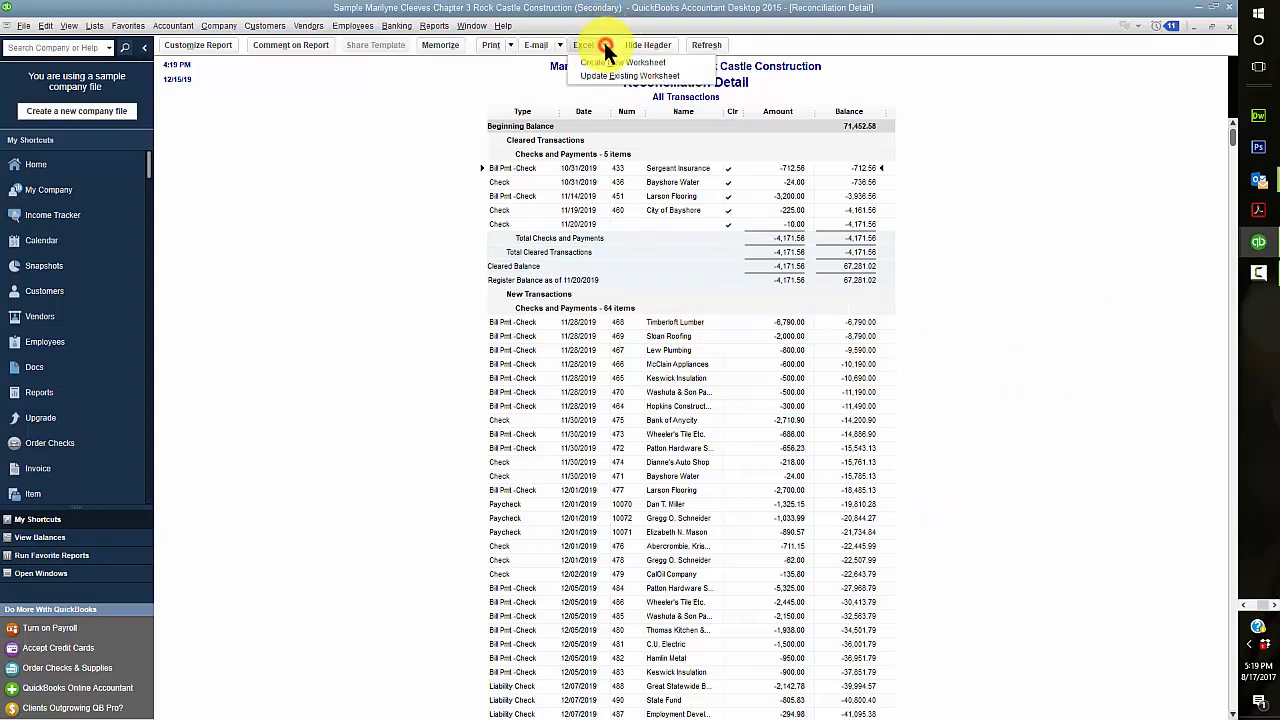
{"action": "left_click", "coordinate": [610, 63]}
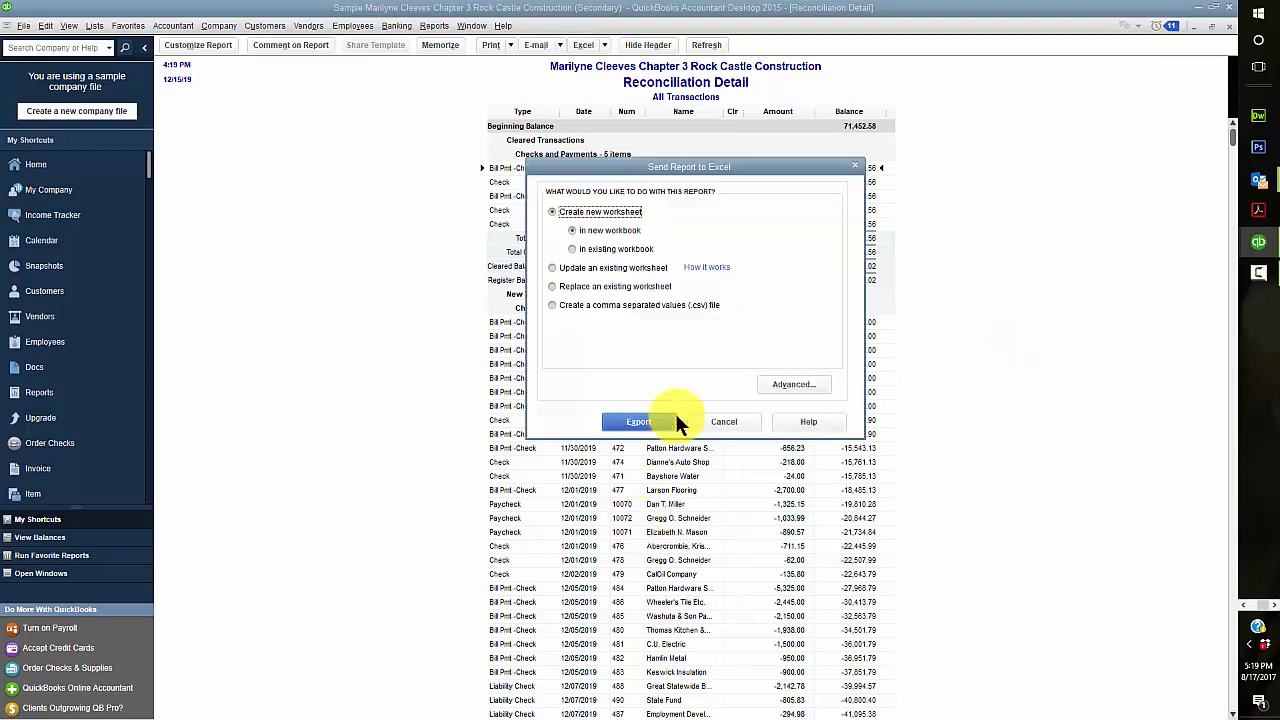
{"action": "left_click", "coordinate": [810, 386]}
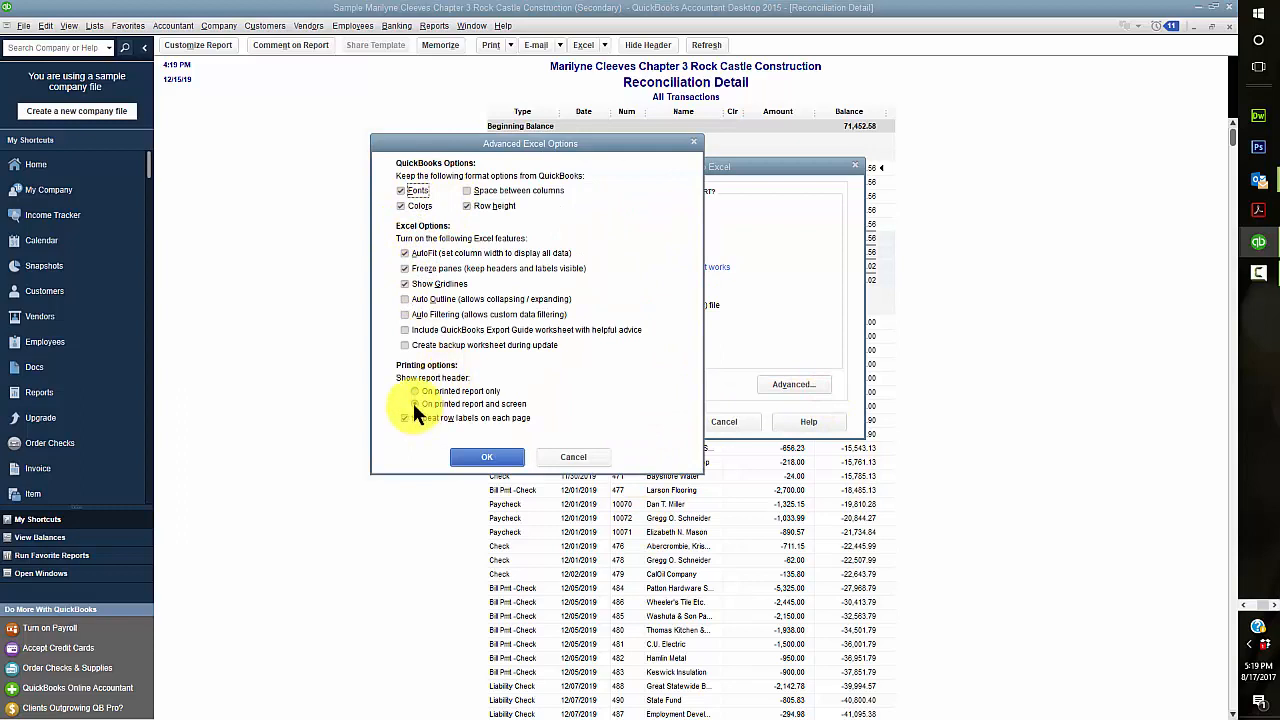
{"action": "left_click", "coordinate": [480, 458]}
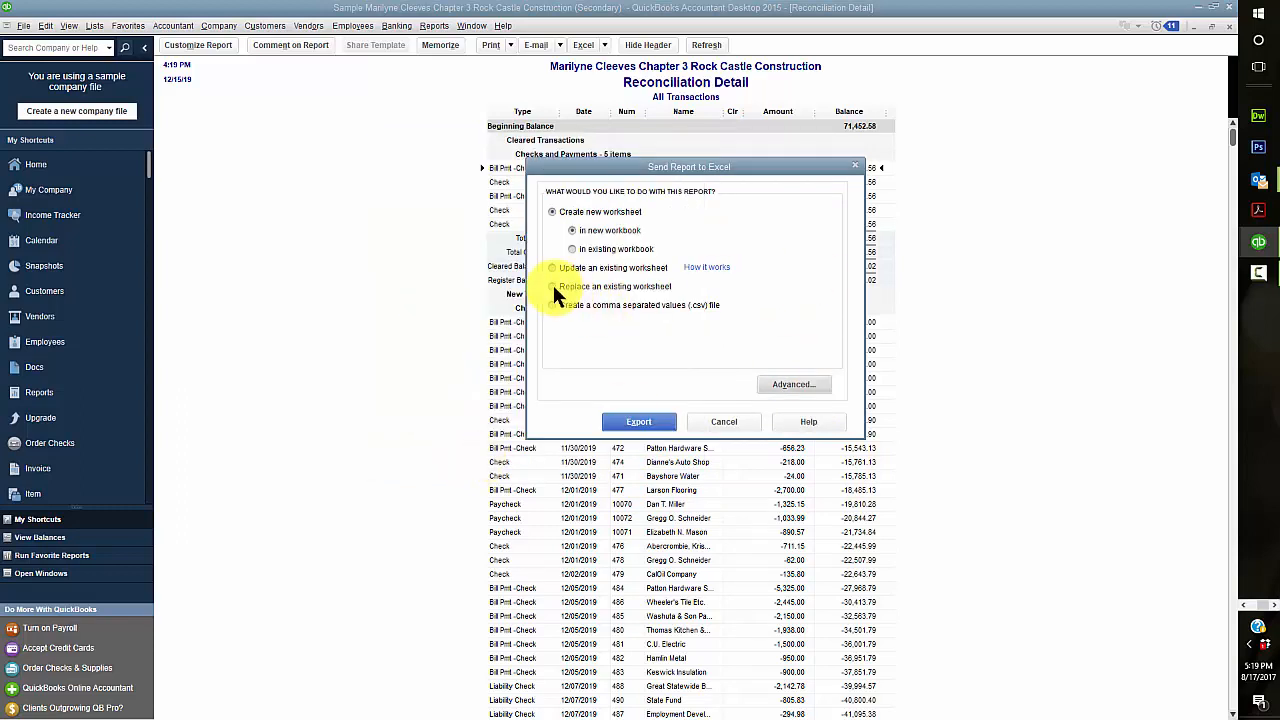
{"action": "left_click", "coordinate": [553, 286]}
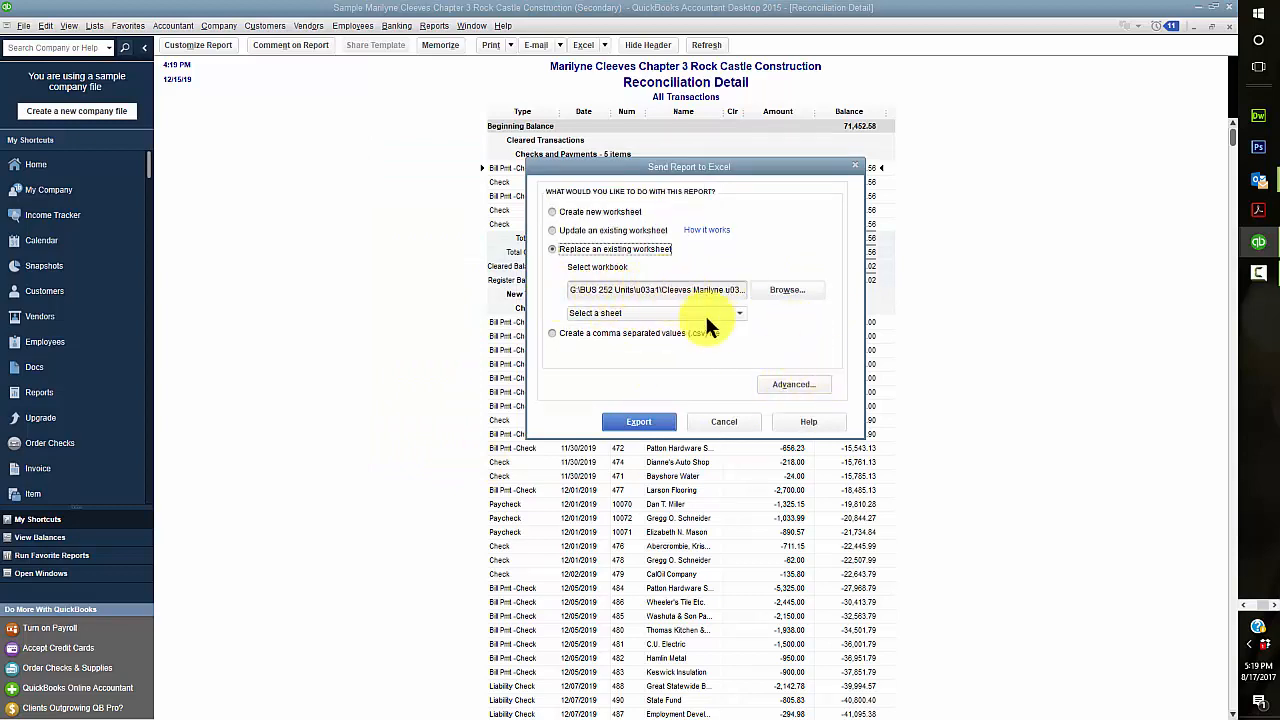
{"action": "left_click", "coordinate": [705, 314]}
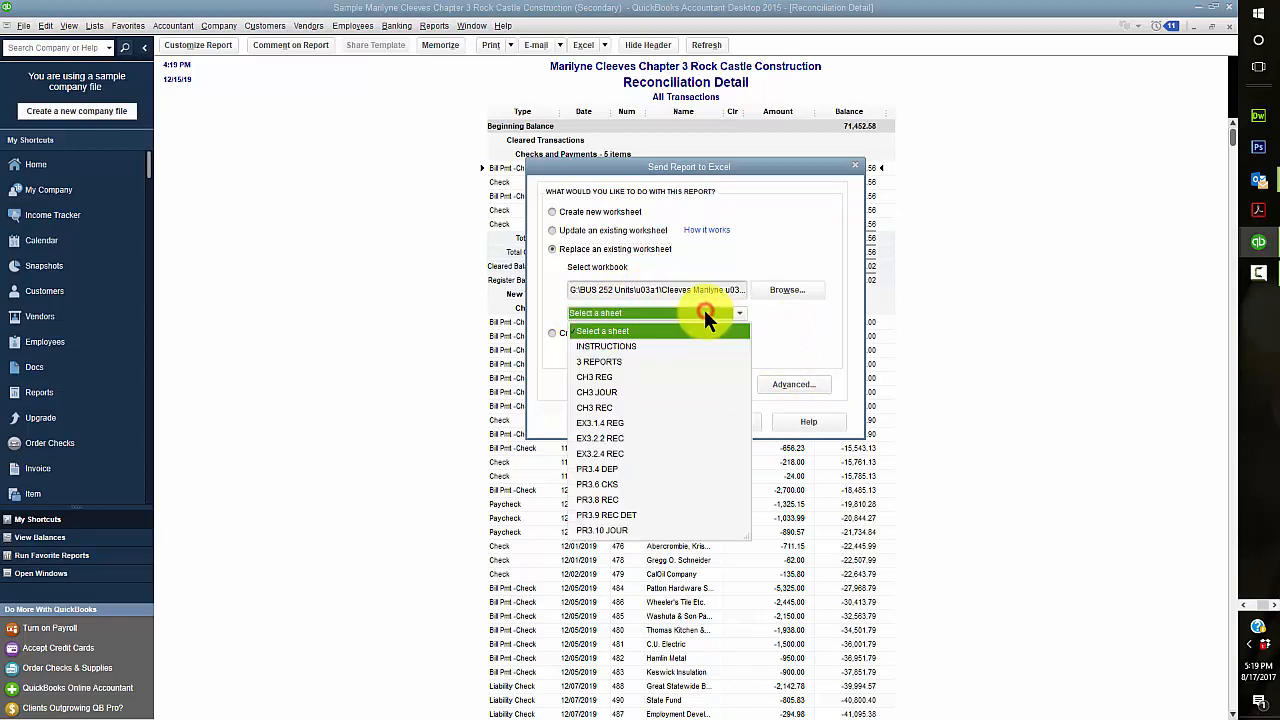
{"action": "left_click", "coordinate": [584, 406]}
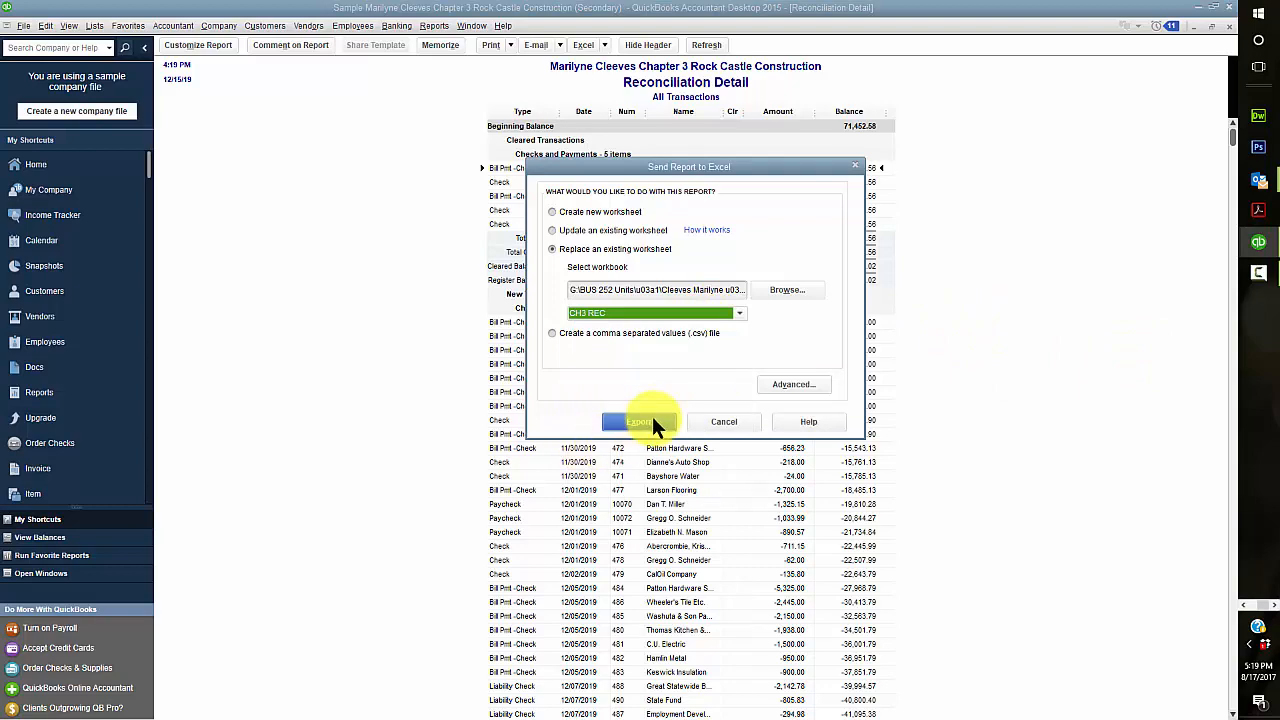
{"action": "left_click", "coordinate": [650, 420]}
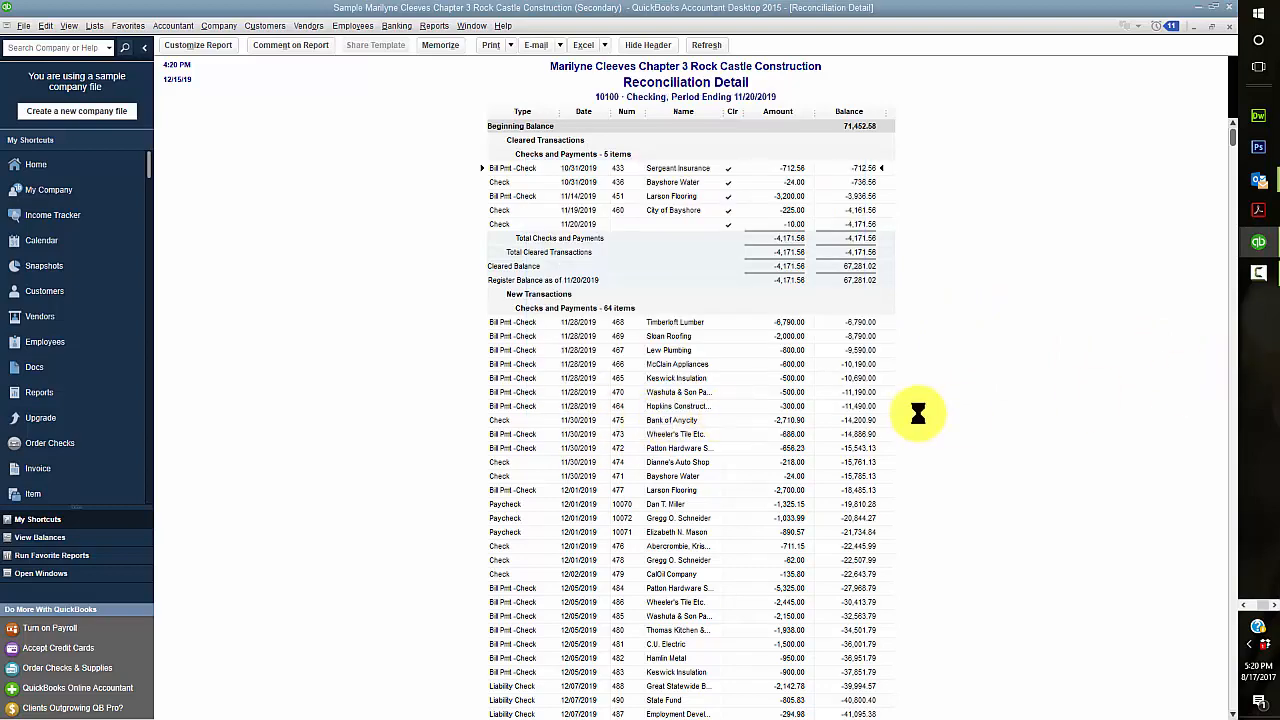
Step: Bring the reports workbook up full screen and scroll the CH3 REC Reconciliation Detail
{"action": "left_click", "coordinate": [1244, 605]}
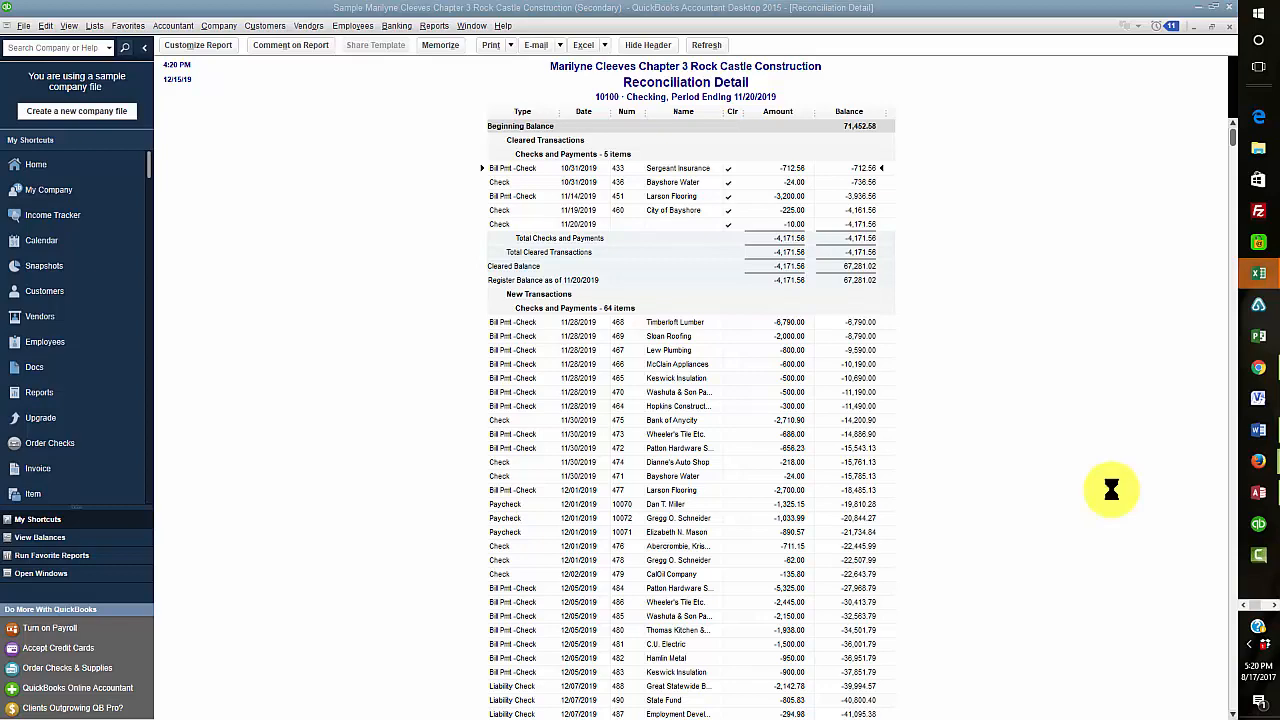
{"action": "left_click", "coordinate": [1258, 277]}
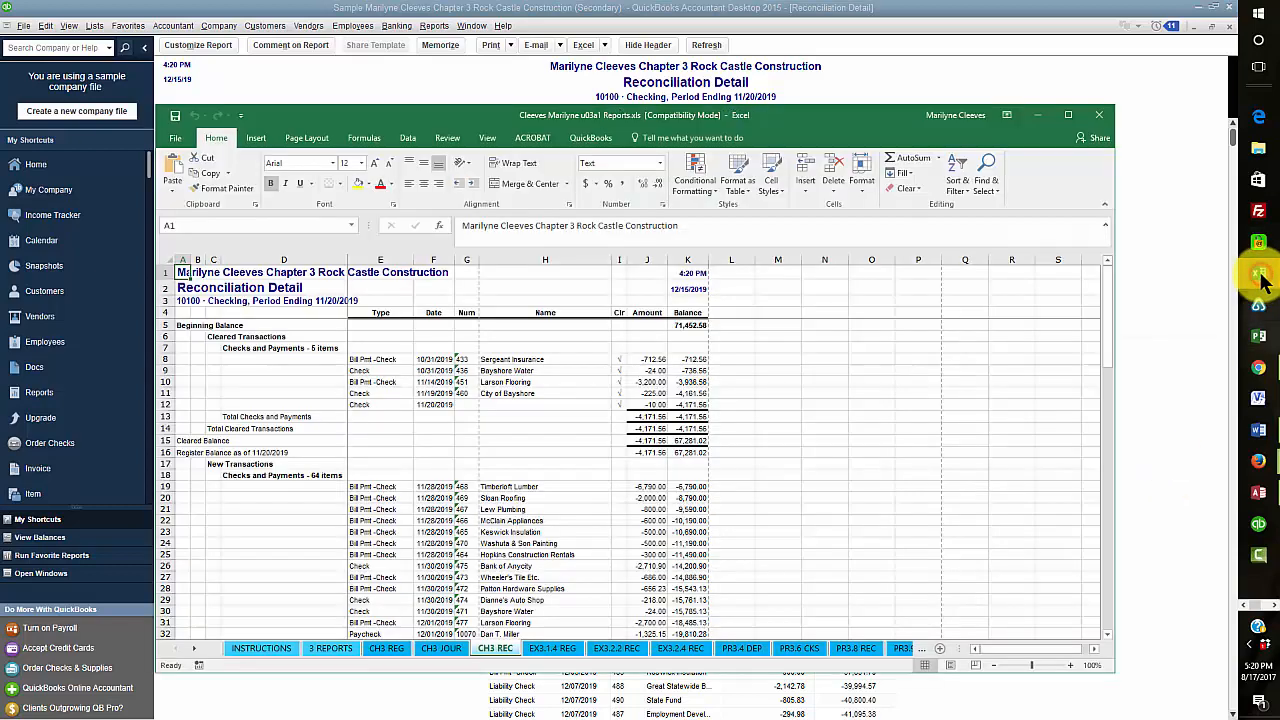
{"action": "left_click", "coordinate": [1068, 115]}
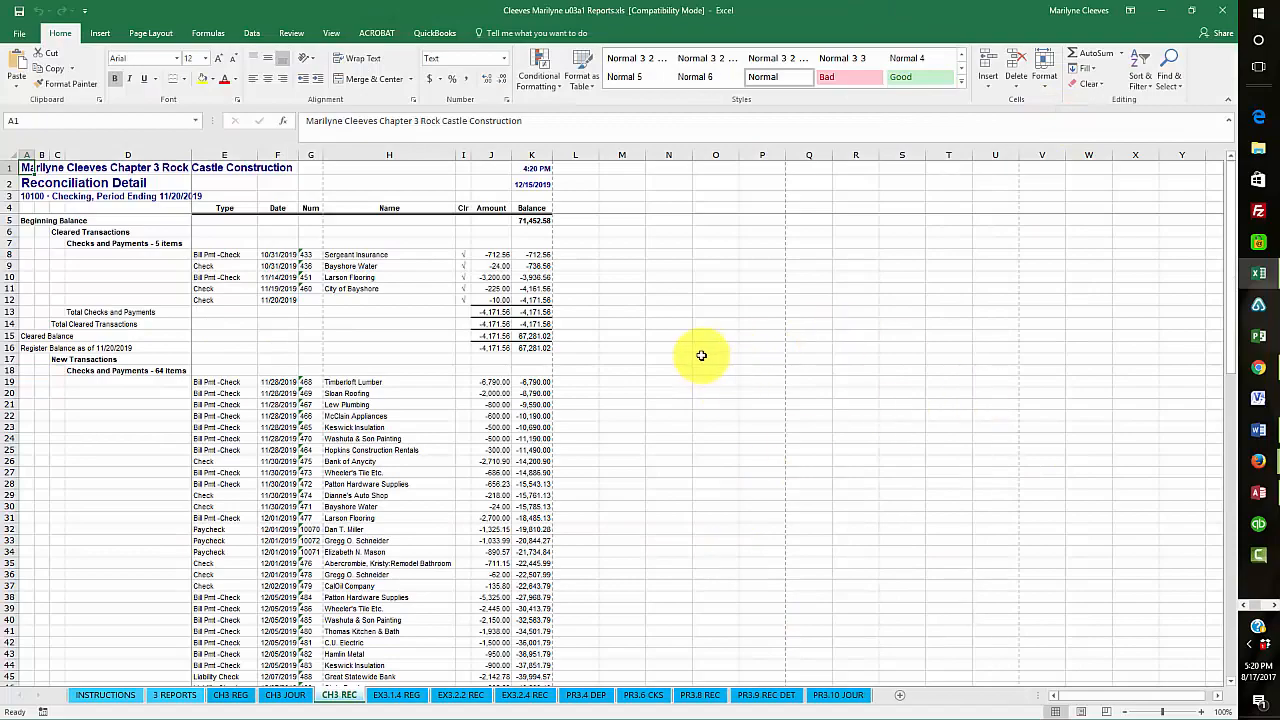
{"action": "scroll", "coordinate": [705, 362], "scroll_direction": "down", "scroll_amount": 11}
{"action": "scroll", "coordinate": [702, 360], "scroll_direction": "down", "scroll_amount": 13}
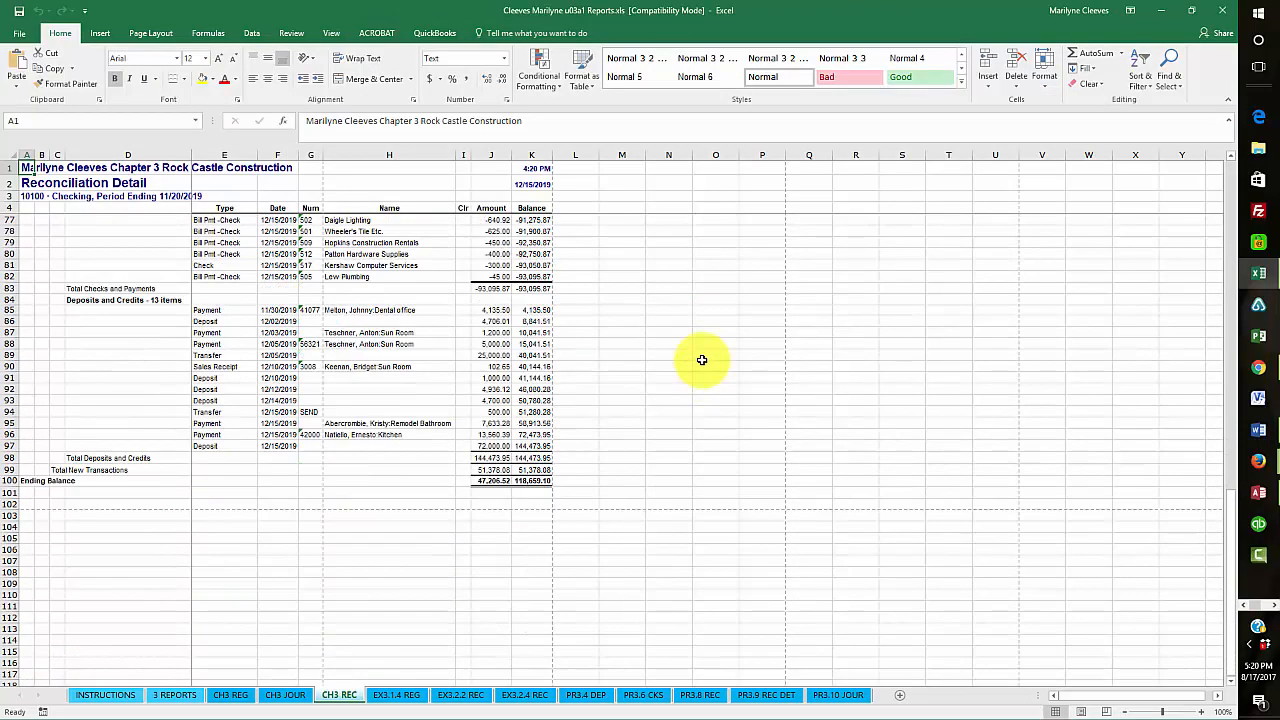
Step: Mark Bank Reconciliation Report with an x on the 3 REPORTS sheet and save
{"action": "left_click", "coordinate": [174, 695]}
{"action": "left_click", "coordinate": [73, 259]}
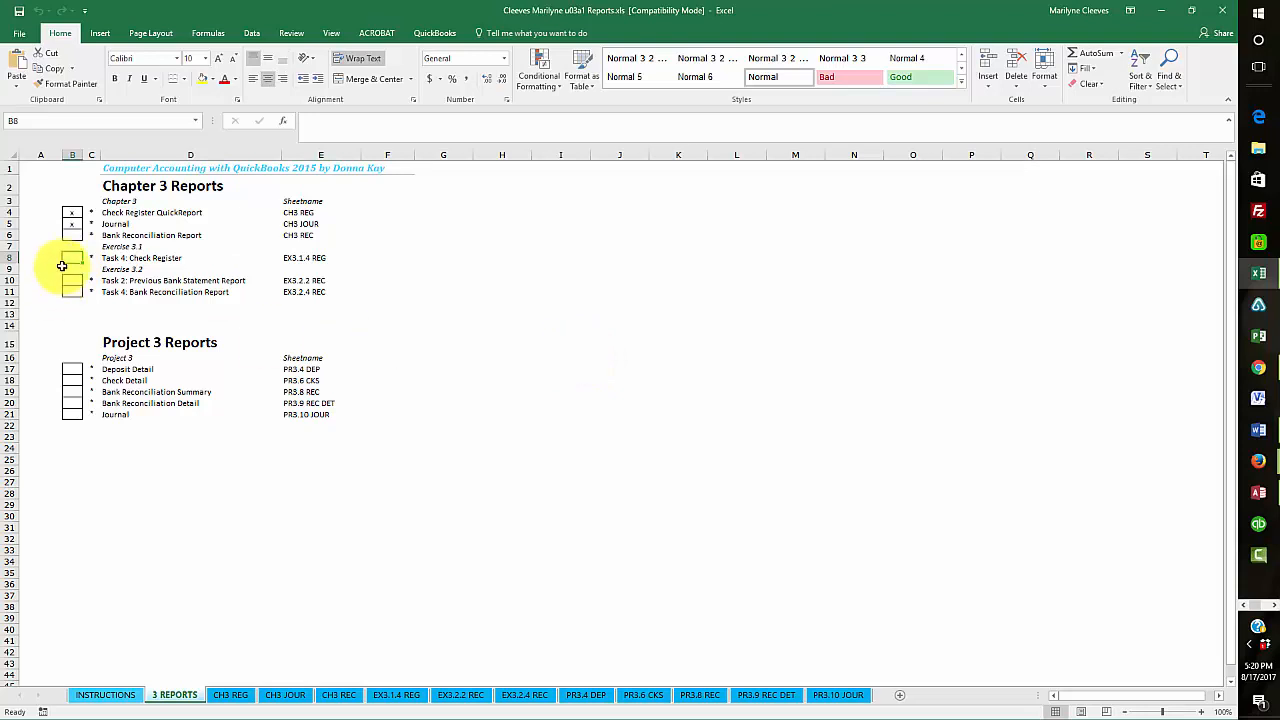
{"action": "left_click", "coordinate": [71, 235]}
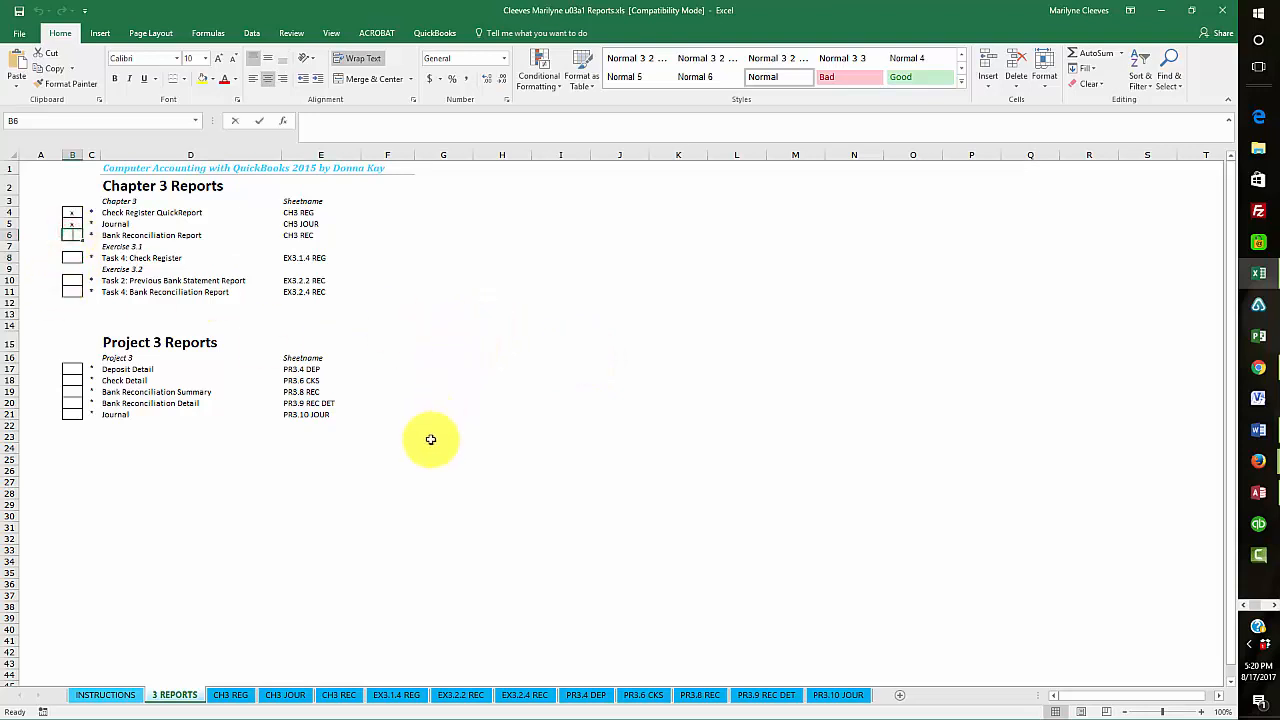
{"action": "type", "text": "x"}
{"action": "left_click", "coordinate": [400, 472]}
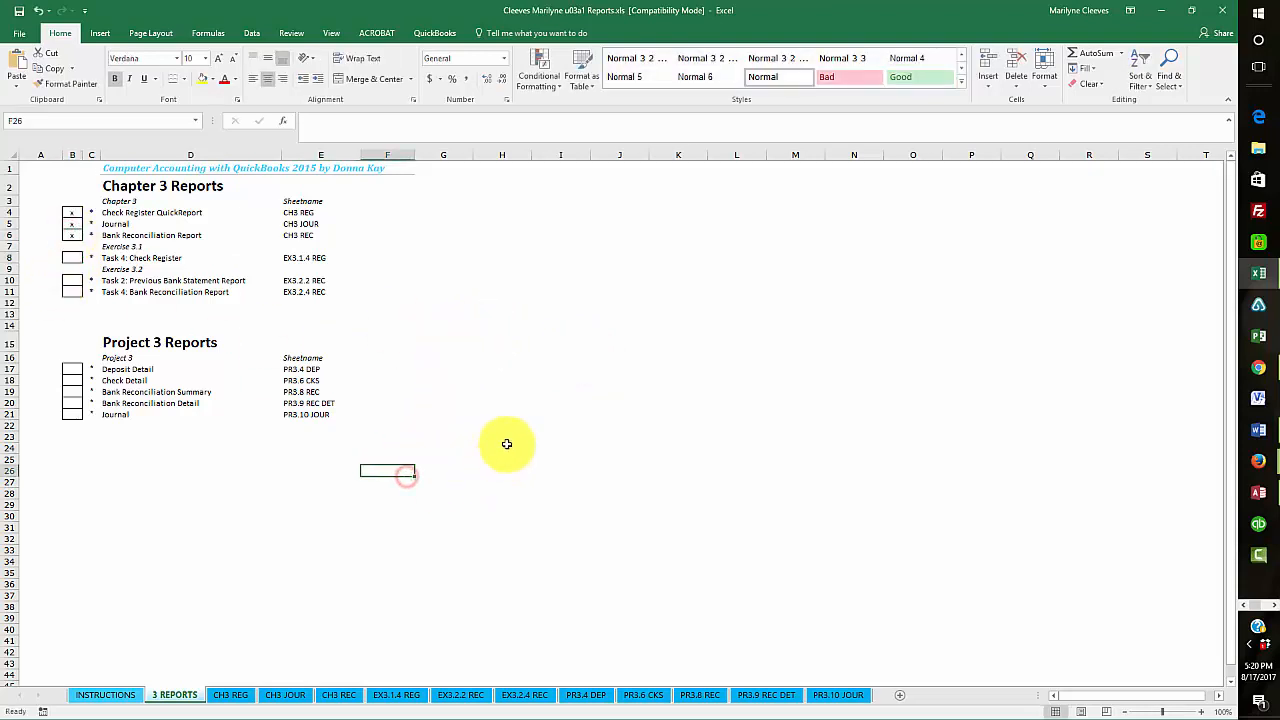
{"action": "left_click", "coordinate": [20, 10]}
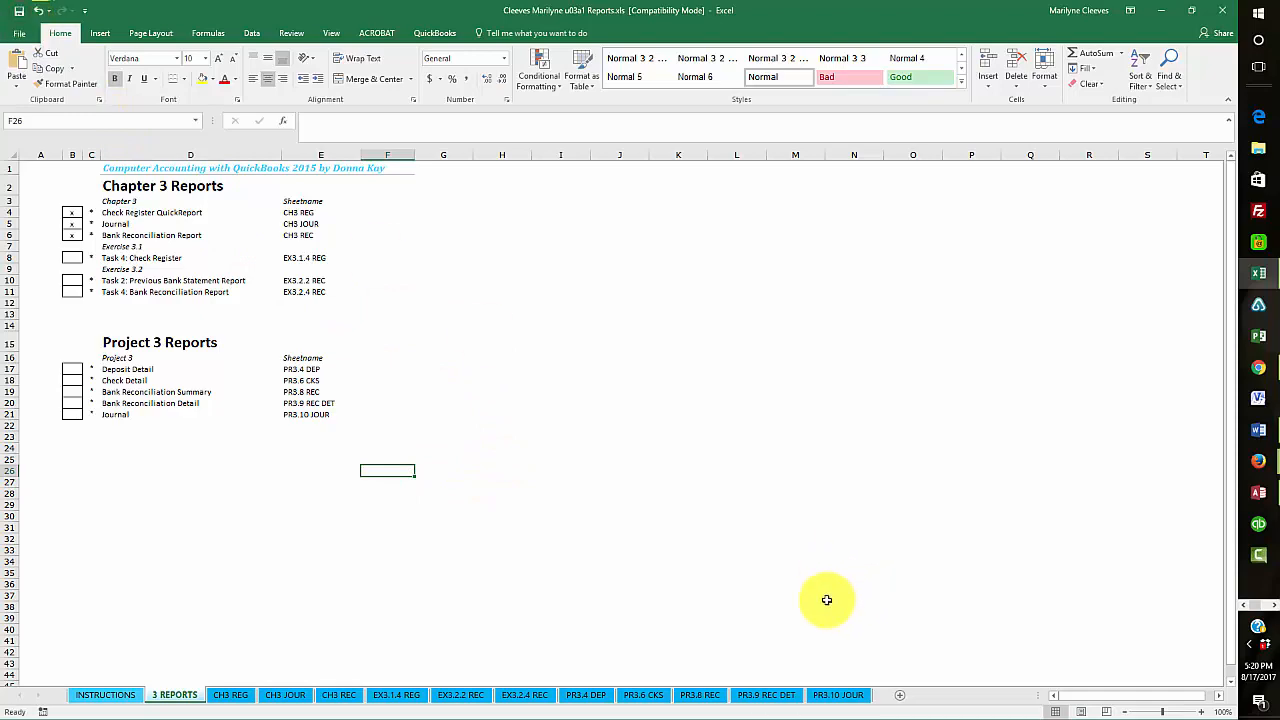
Step: Review the CH3 REC, CH3 JOUR, CH3 REG and EX3.1.4 REG sheets, save again, and close Excel
{"action": "left_click", "coordinate": [344, 695]}
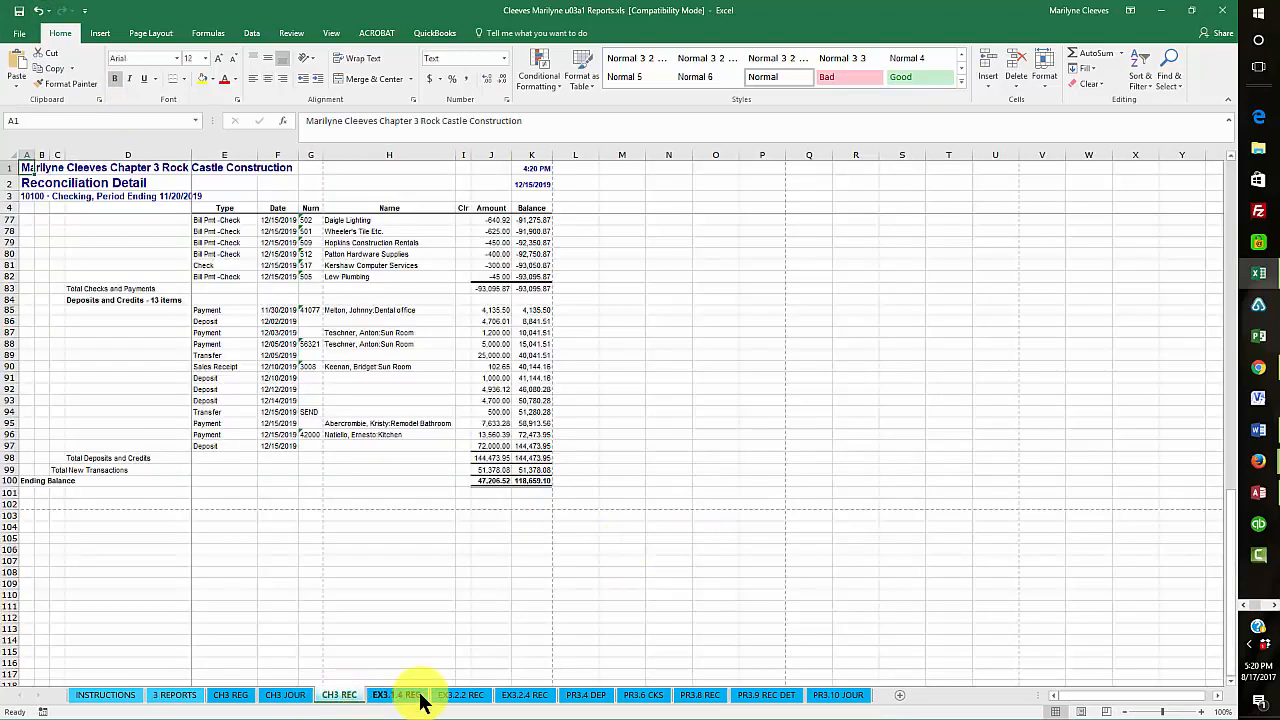
{"action": "left_click", "coordinate": [287, 697]}
{"action": "left_click", "coordinate": [236, 697]}
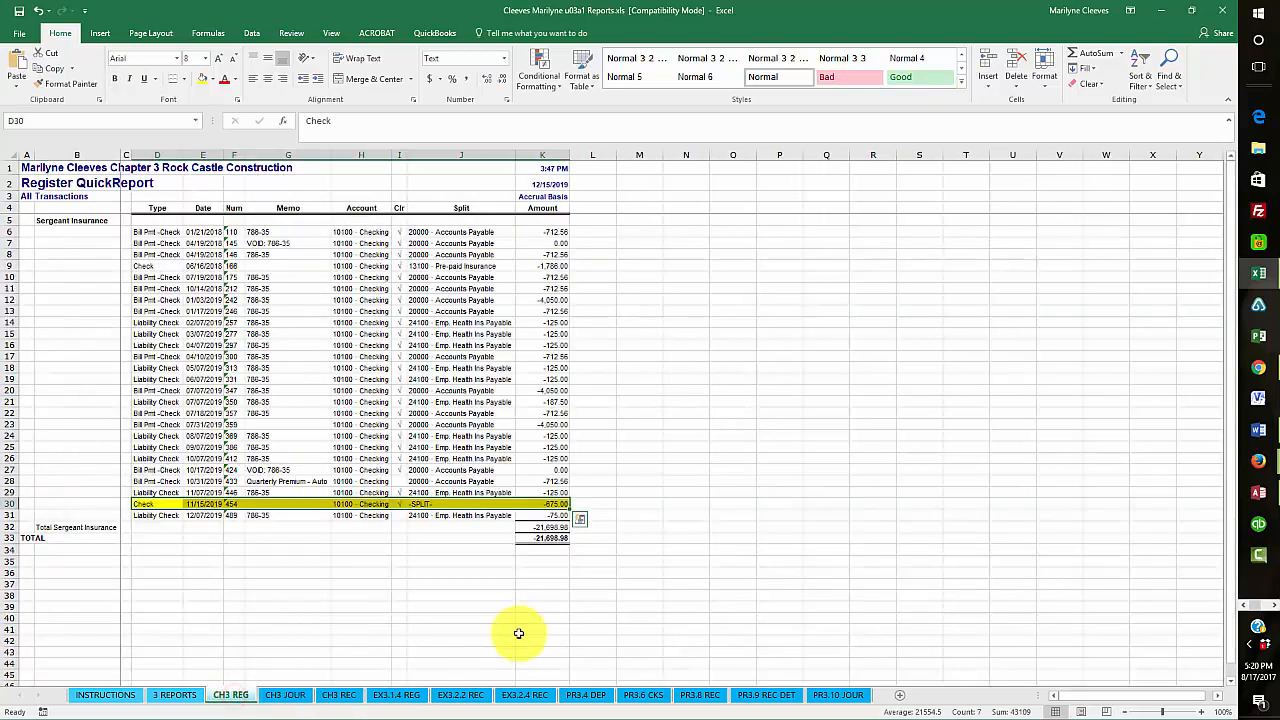
{"action": "left_click", "coordinate": [293, 695]}
{"action": "left_click", "coordinate": [338, 697]}
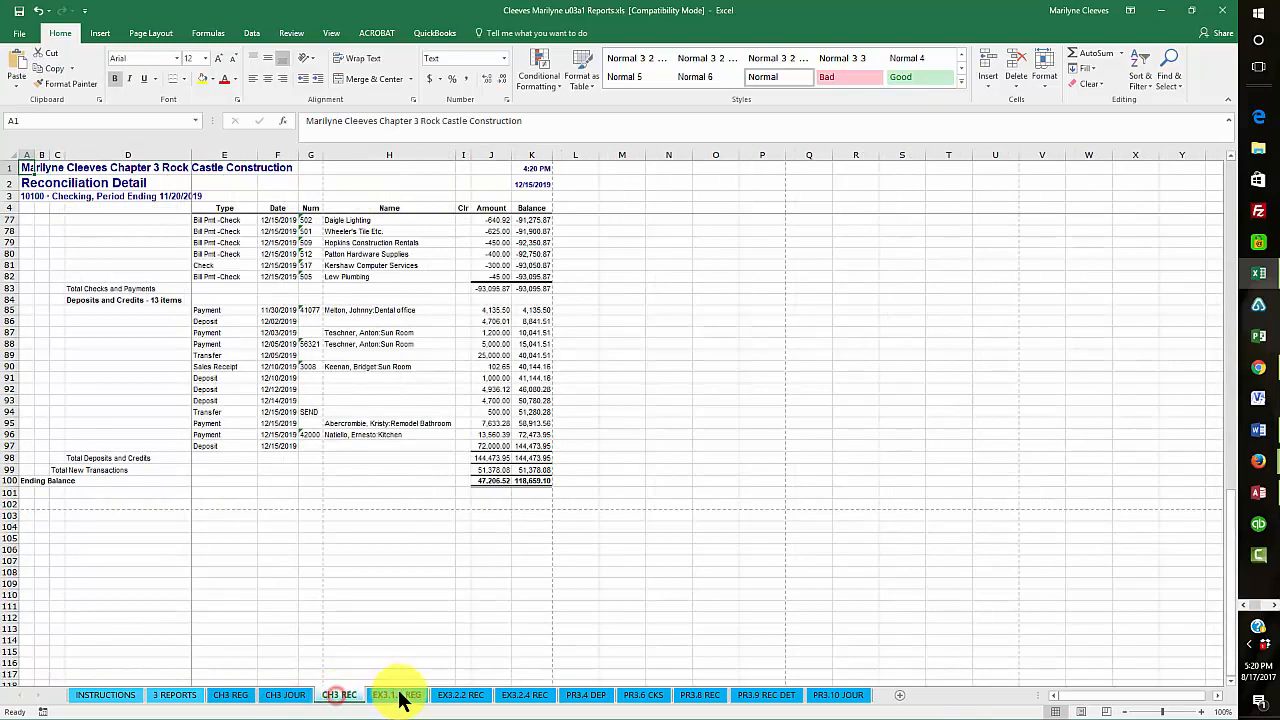
{"action": "left_click", "coordinate": [403, 695]}
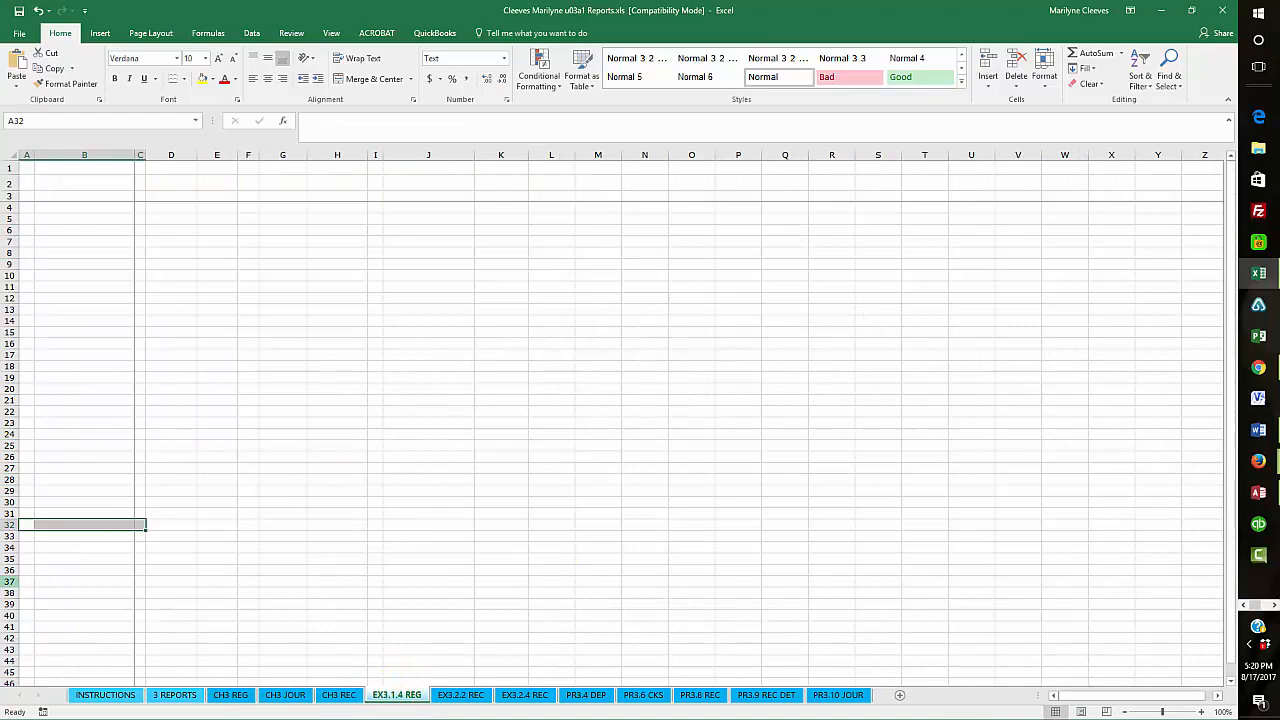
{"action": "left_click", "coordinate": [229, 697]}
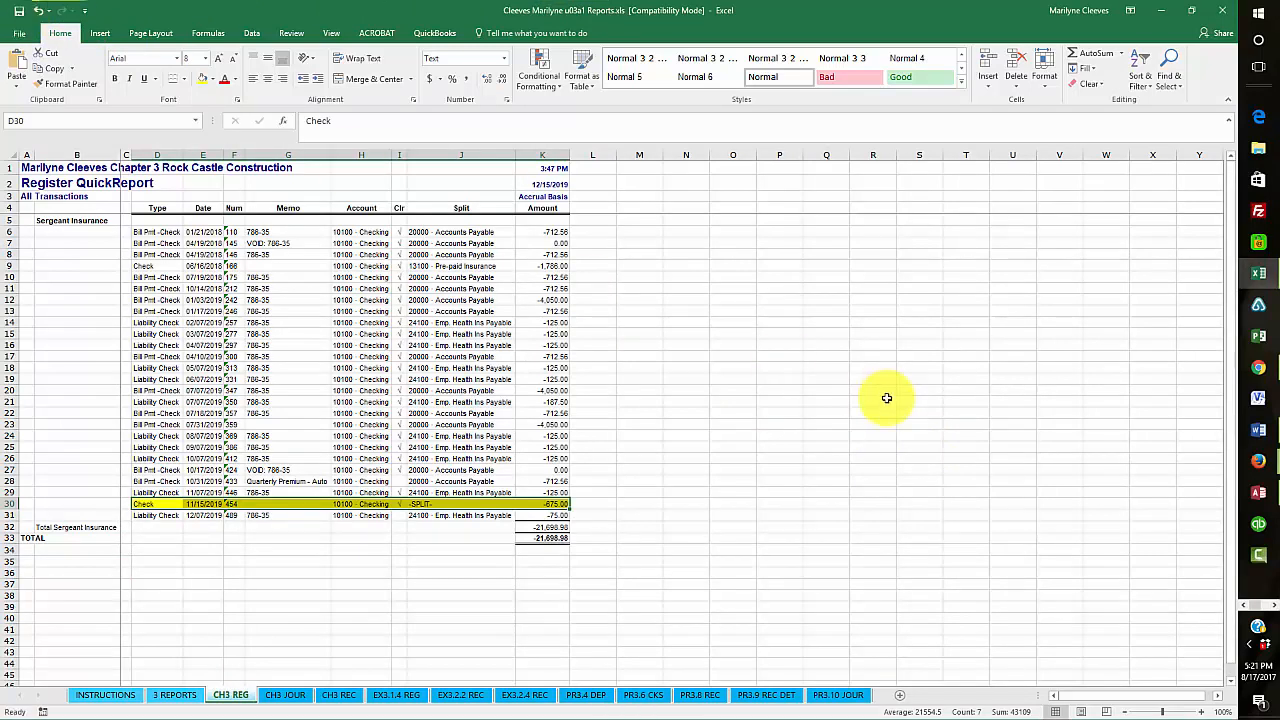
{"action": "left_click", "coordinate": [18, 10]}
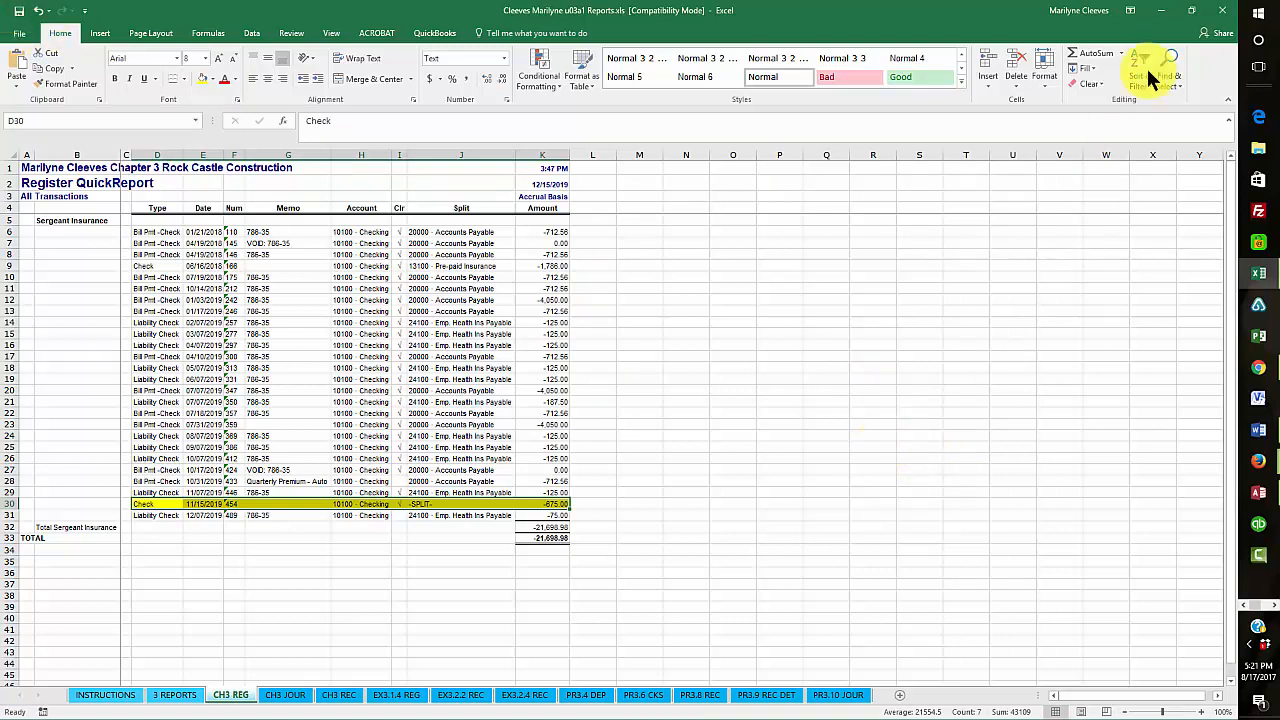
{"action": "left_click", "coordinate": [1221, 12]}
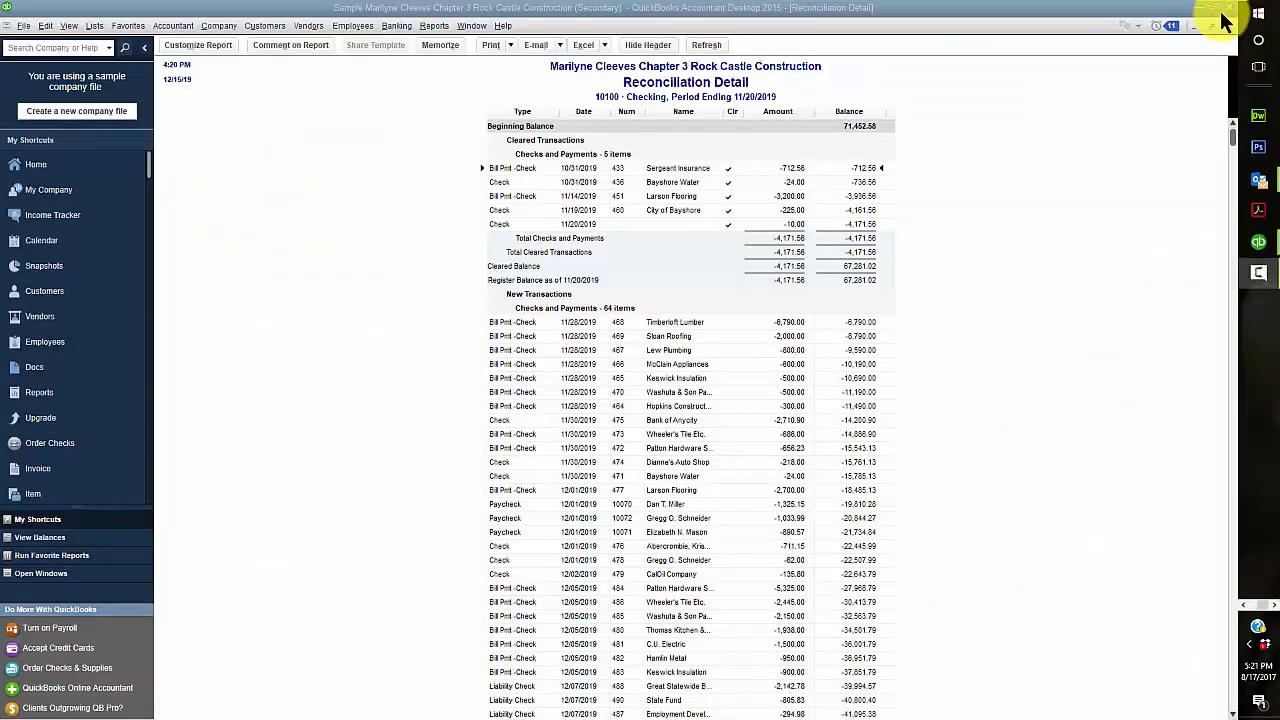
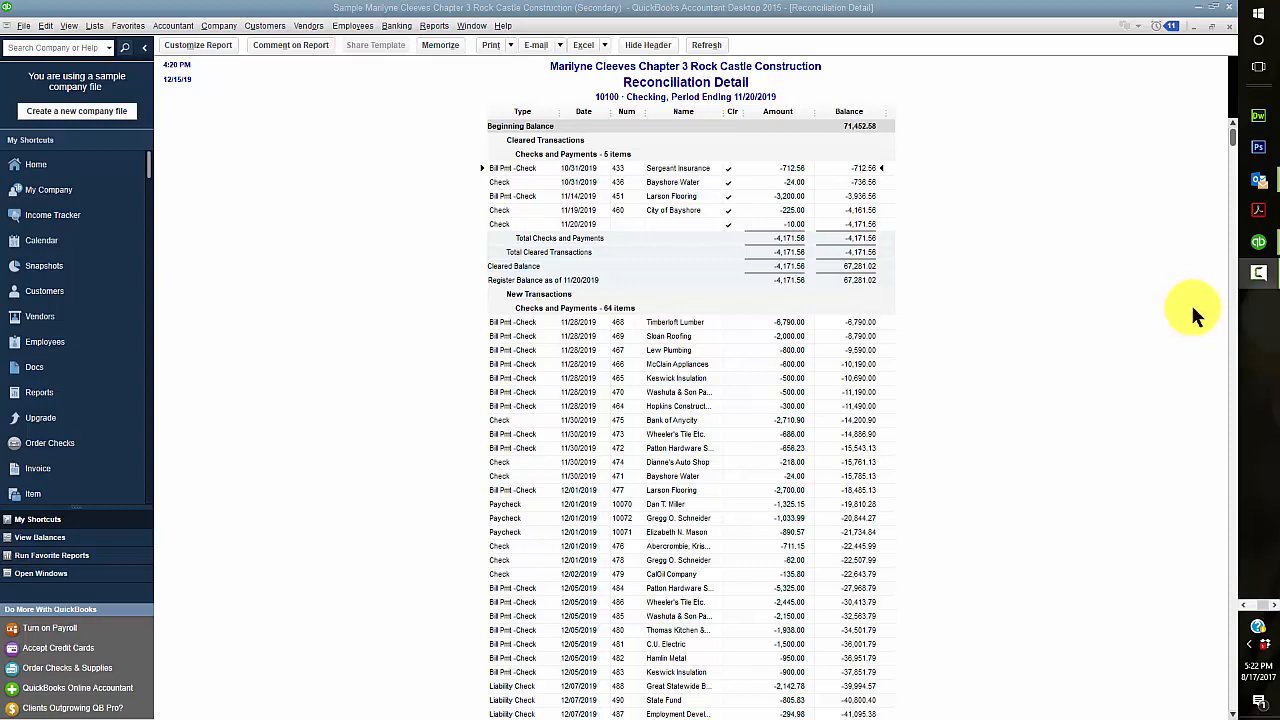
Step: Launch the Bank Feeds Center and dismiss the secondary-file warning
{"action": "left_click", "coordinate": [389, 26]}
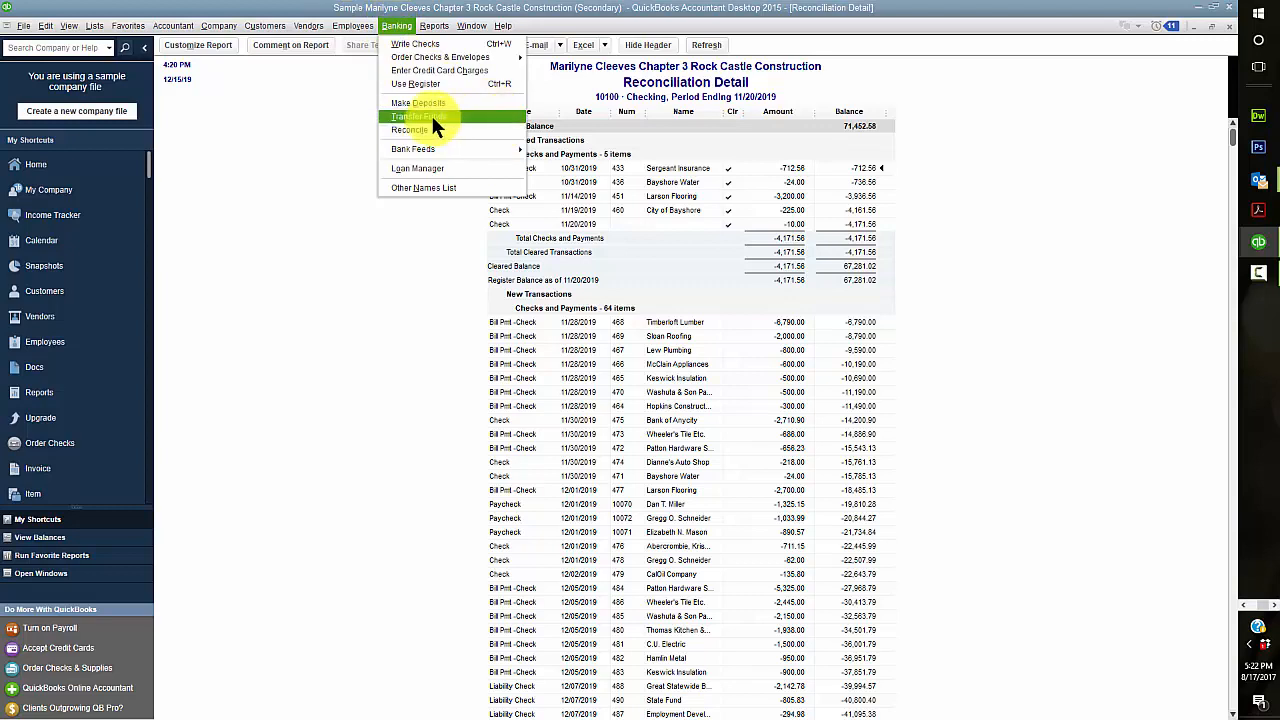
{"action": "mouse_move", "coordinate": [430, 146]}
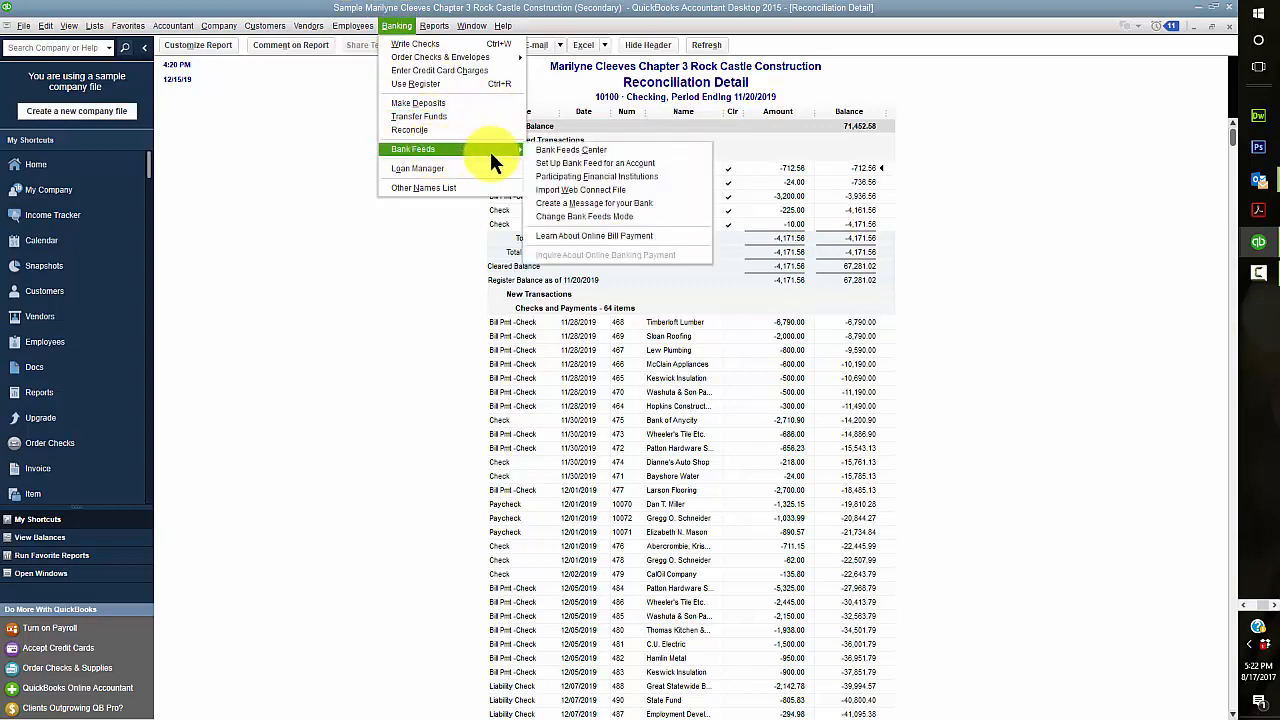
{"action": "left_click", "coordinate": [556, 149]}
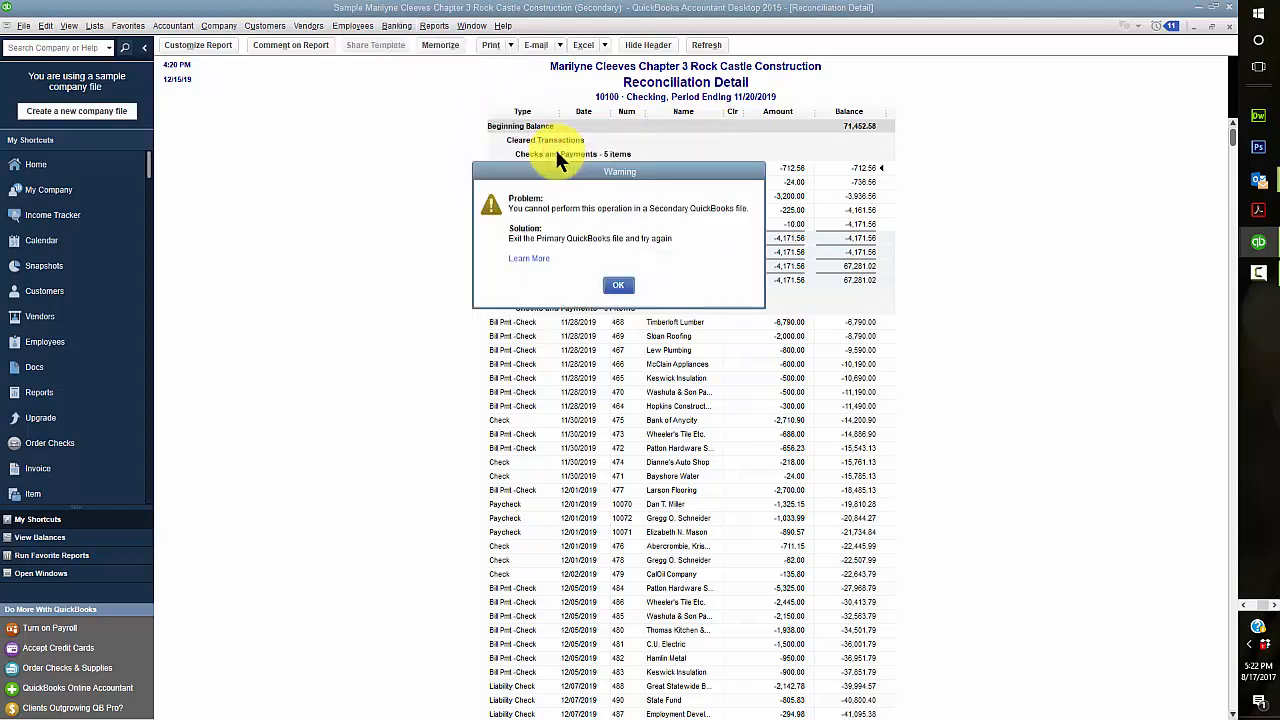
{"action": "left_click", "coordinate": [617, 286]}
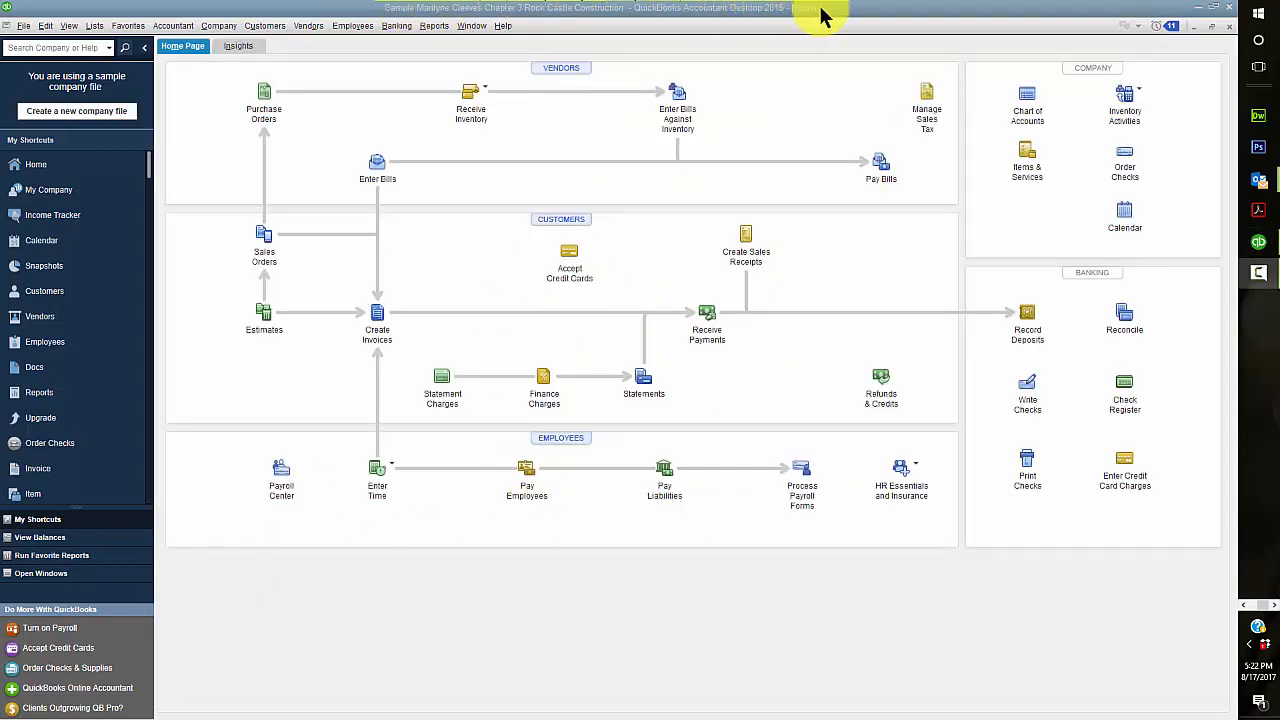
Step: Reopen the Bank Feeds Center listing the ANYTIME Financial accounts and credit card
{"action": "left_click", "coordinate": [397, 25]}
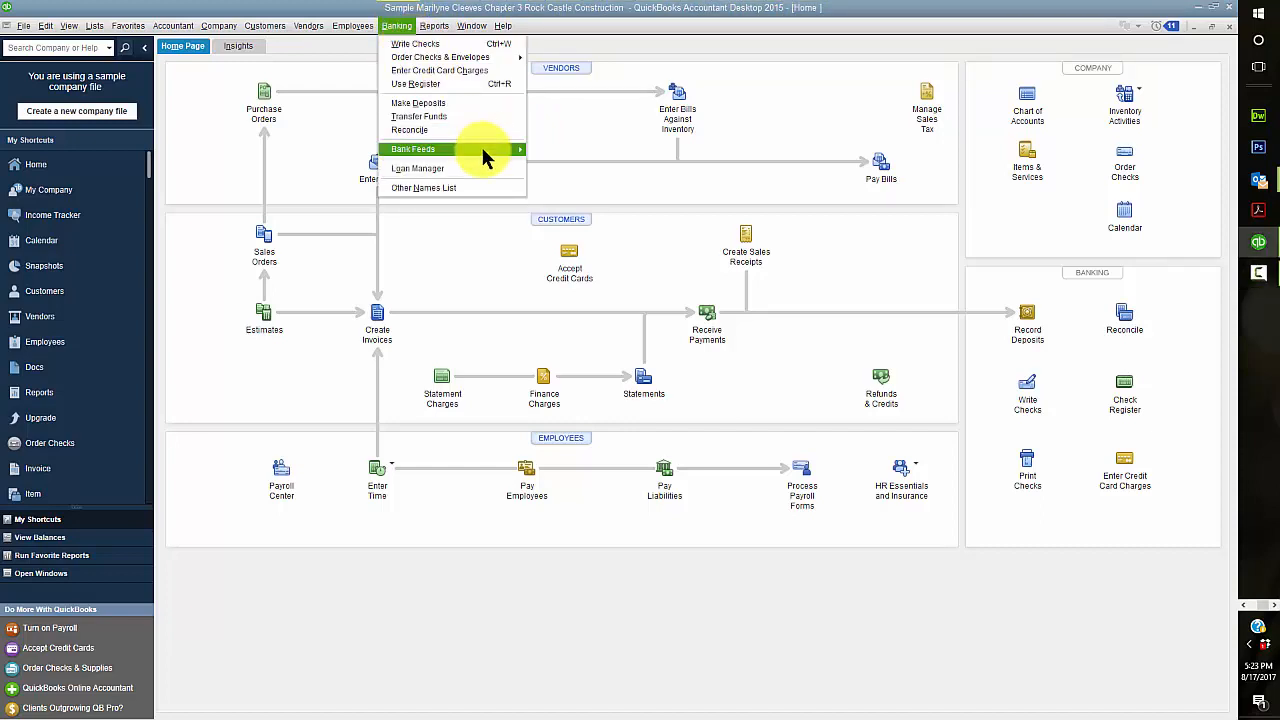
{"action": "mouse_move", "coordinate": [485, 152]}
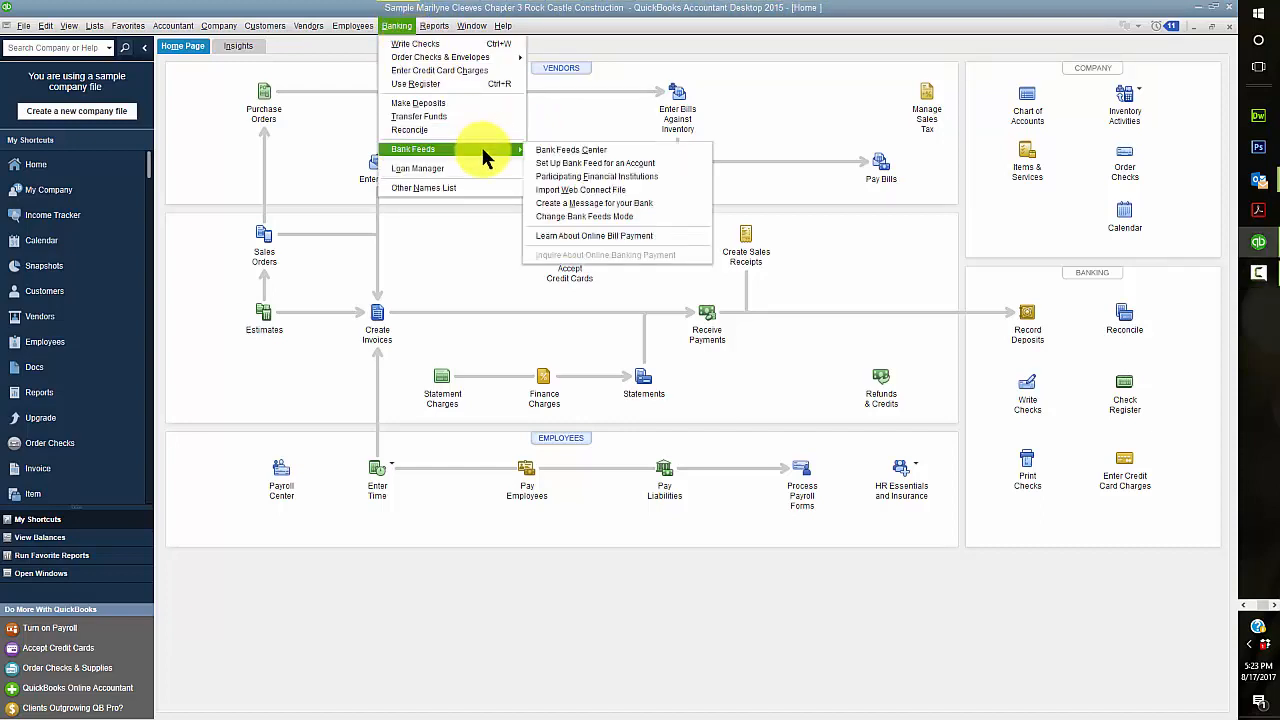
{"action": "left_click", "coordinate": [557, 149]}
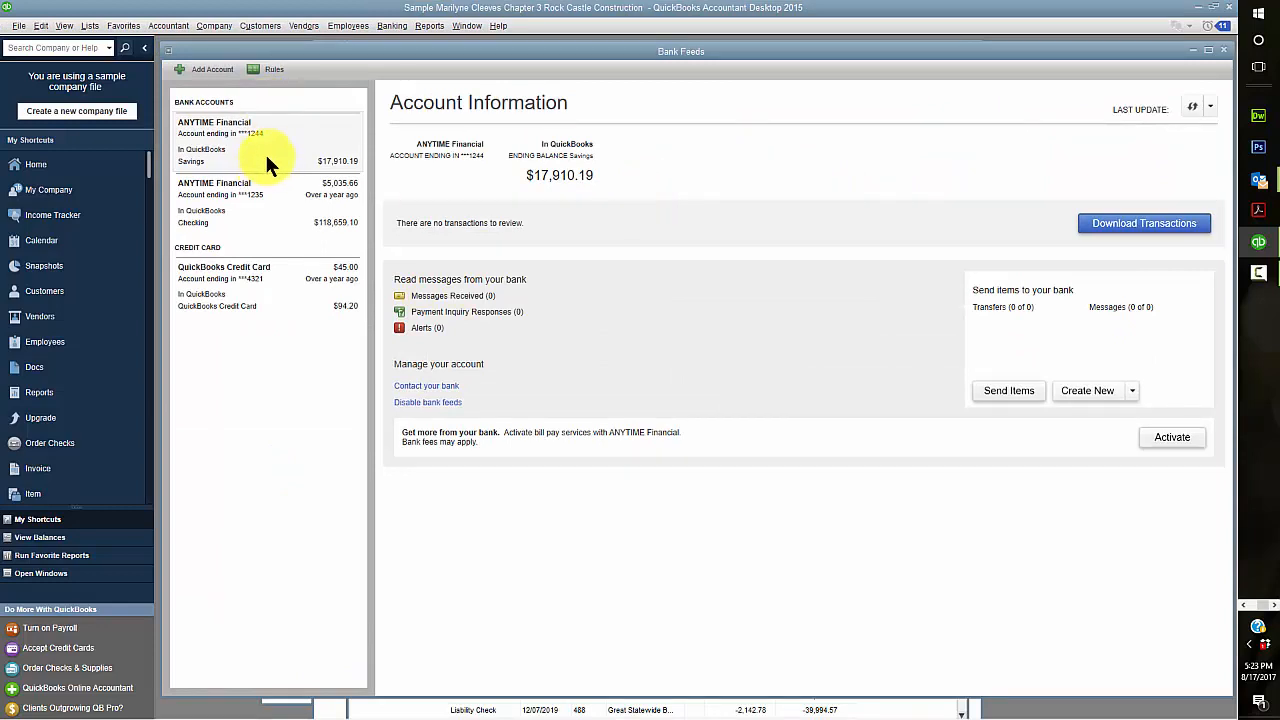
Step: Select the ANYTIME Financial checking account (*1235) and show its 7 downloaded transactions
{"action": "left_click", "coordinate": [250, 228]}
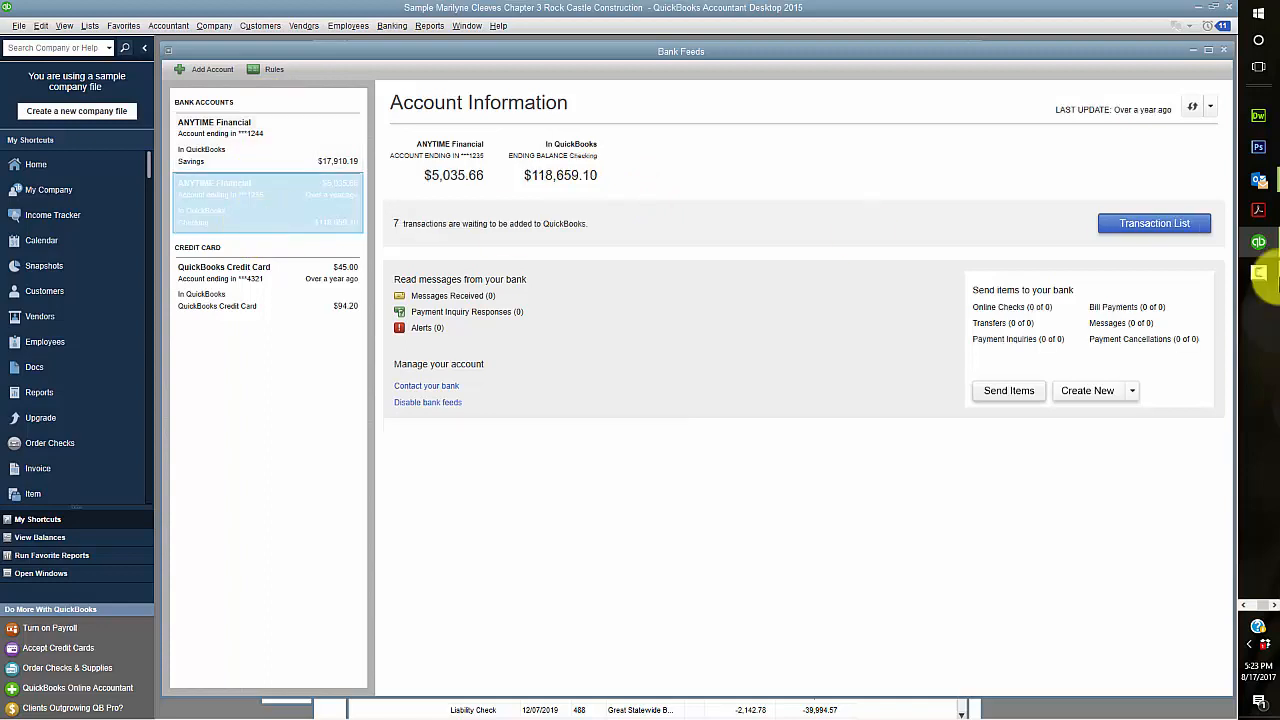
{"action": "left_click", "coordinate": [1155, 224]}
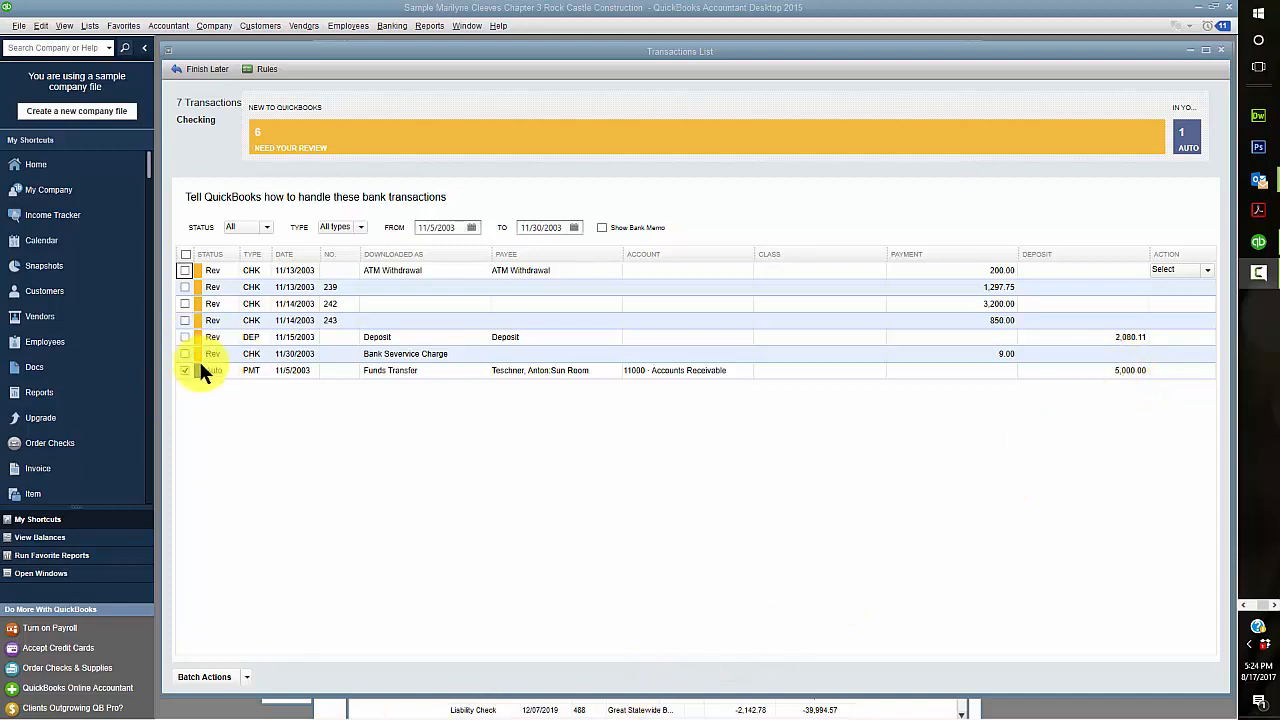
Step: Add the auto-matched 5,000.00 funds transfer, then show the Home page maximized
{"action": "left_click", "coordinate": [247, 679]}
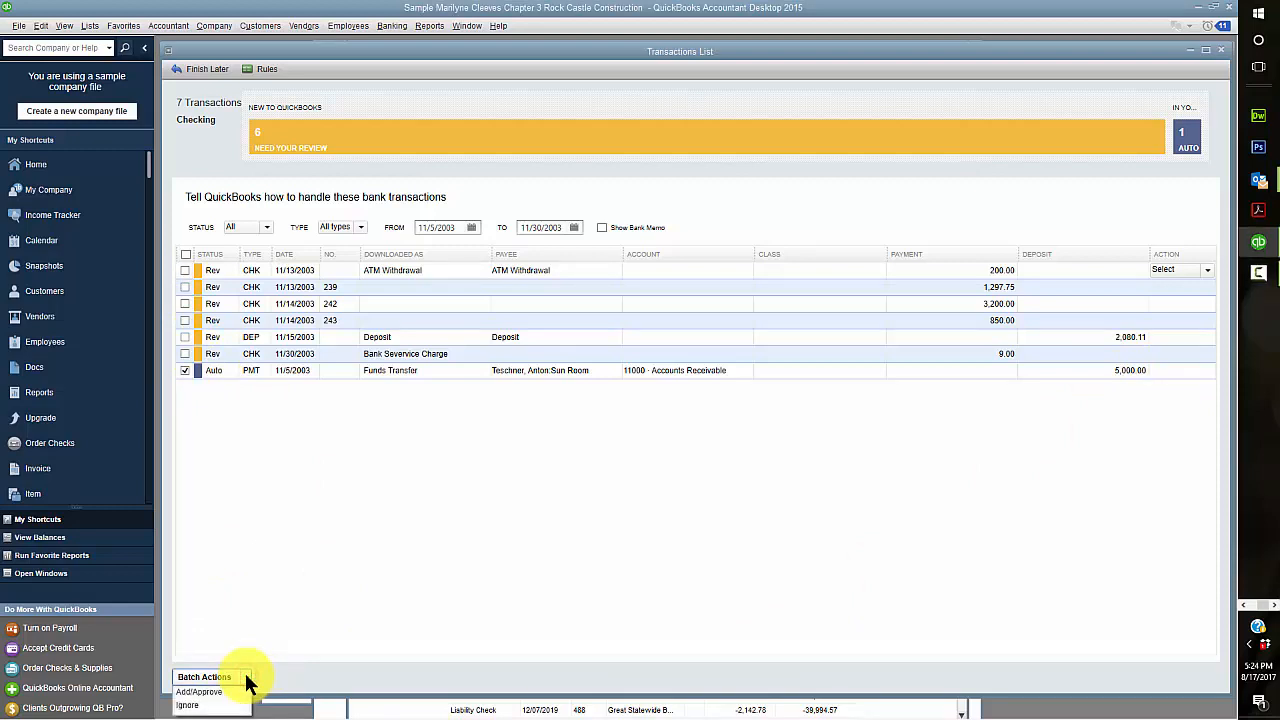
{"action": "left_click", "coordinate": [215, 691]}
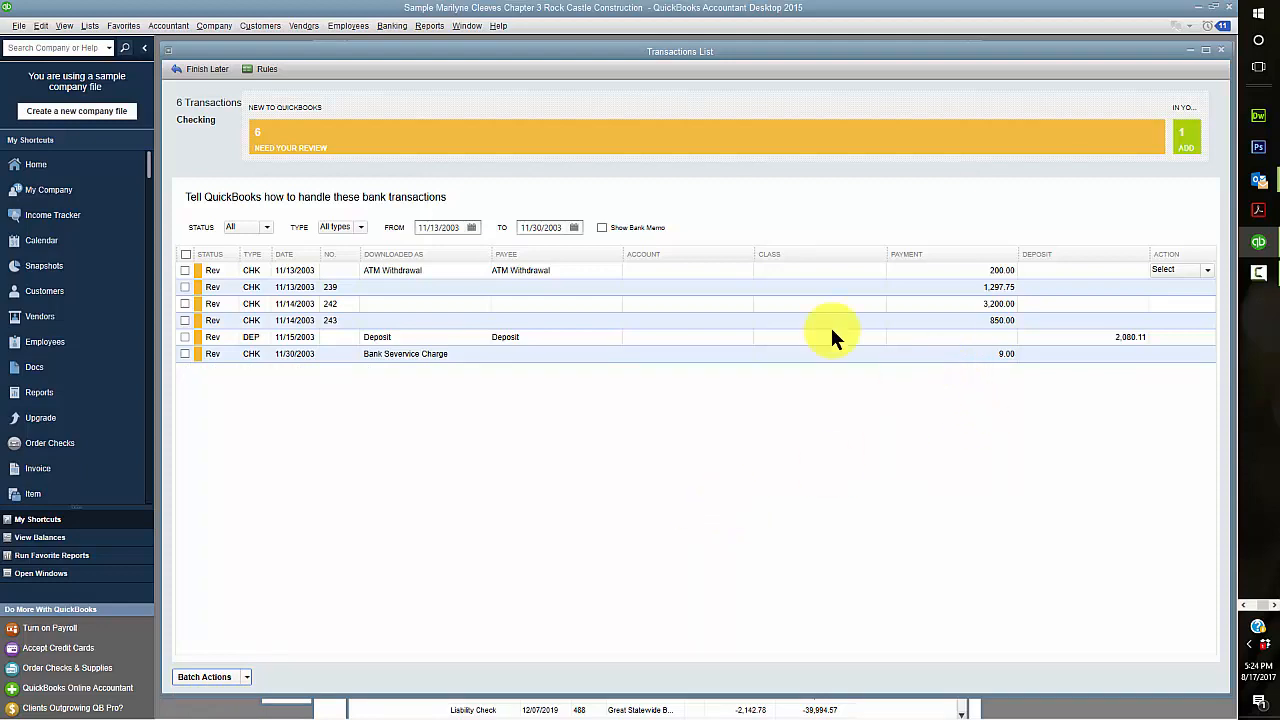
{"action": "left_click", "coordinate": [36, 162]}
{"action": "left_click", "coordinate": [698, 88]}
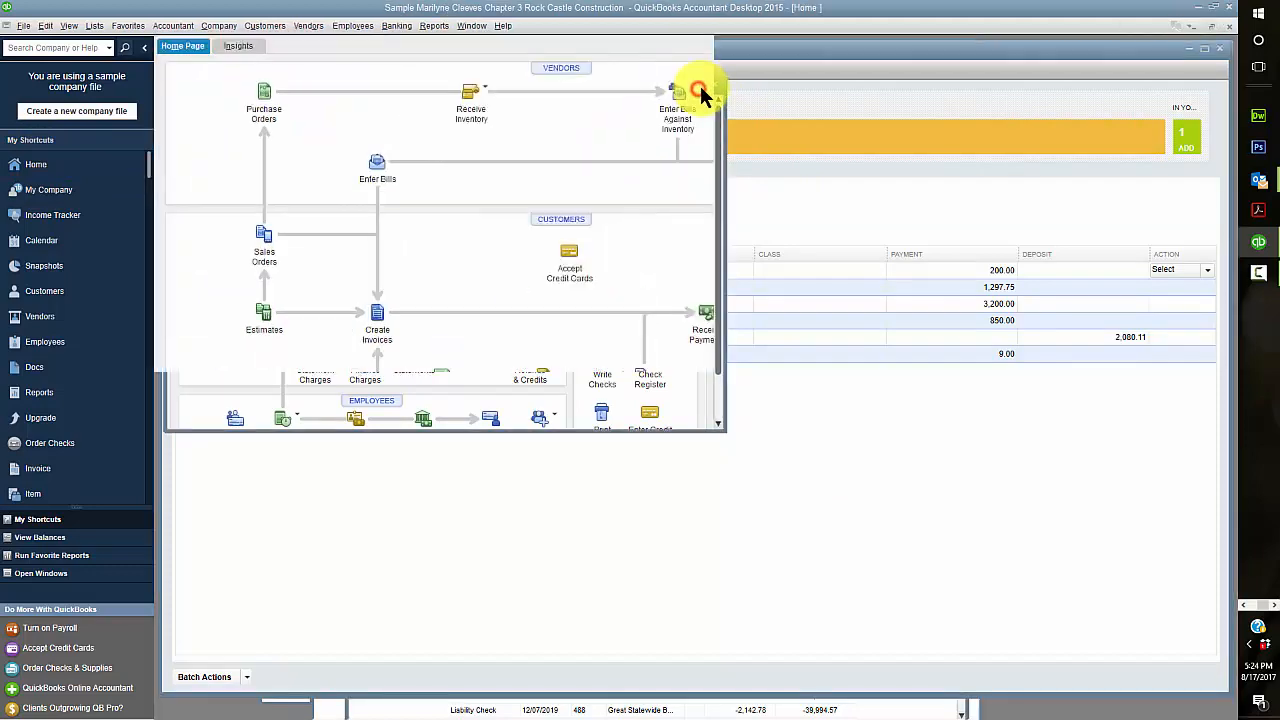
{"action": "left_click", "coordinate": [1124, 385]}
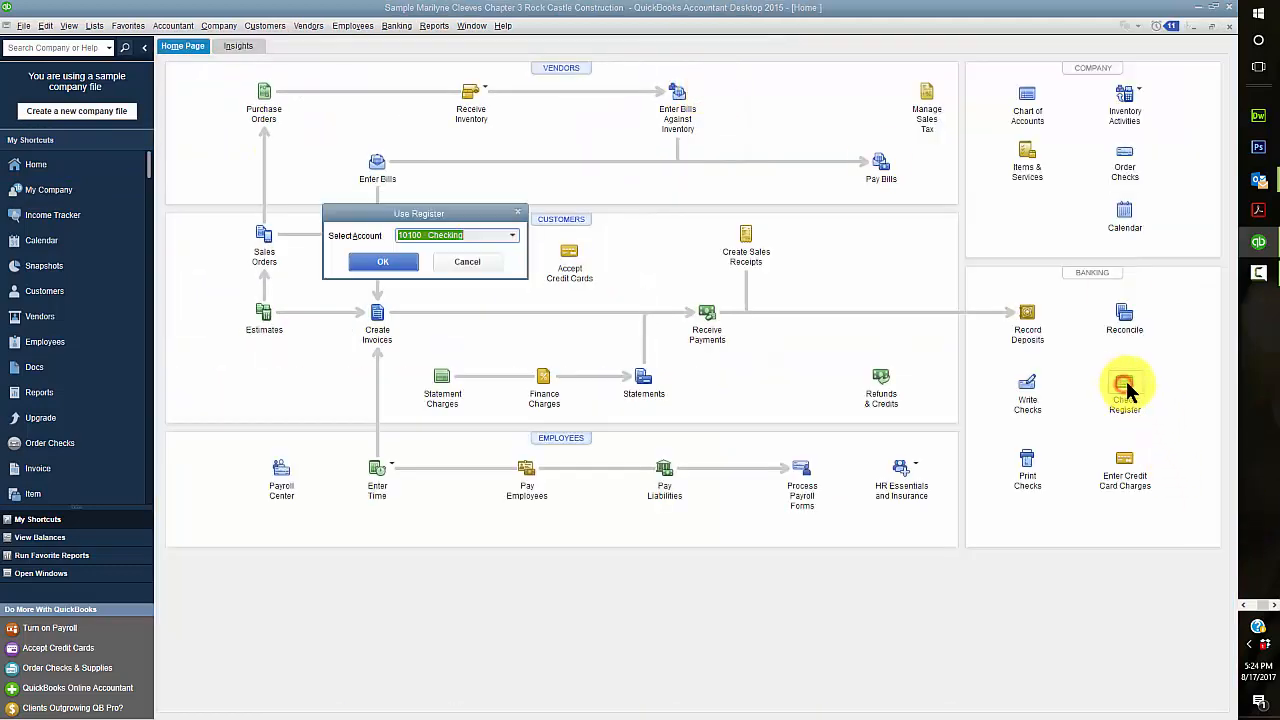
{"action": "left_click", "coordinate": [407, 267]}
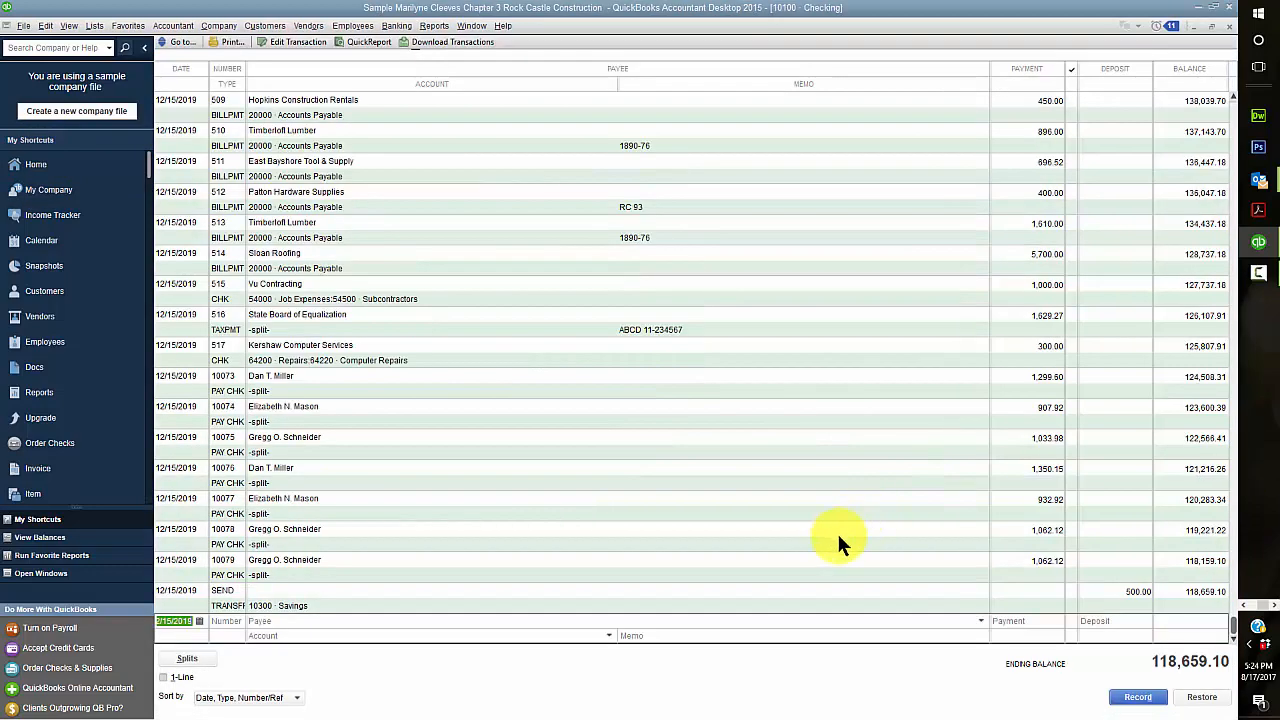
{"action": "scroll", "coordinate": [1106, 508], "scroll_direction": "up", "scroll_amount": 8}
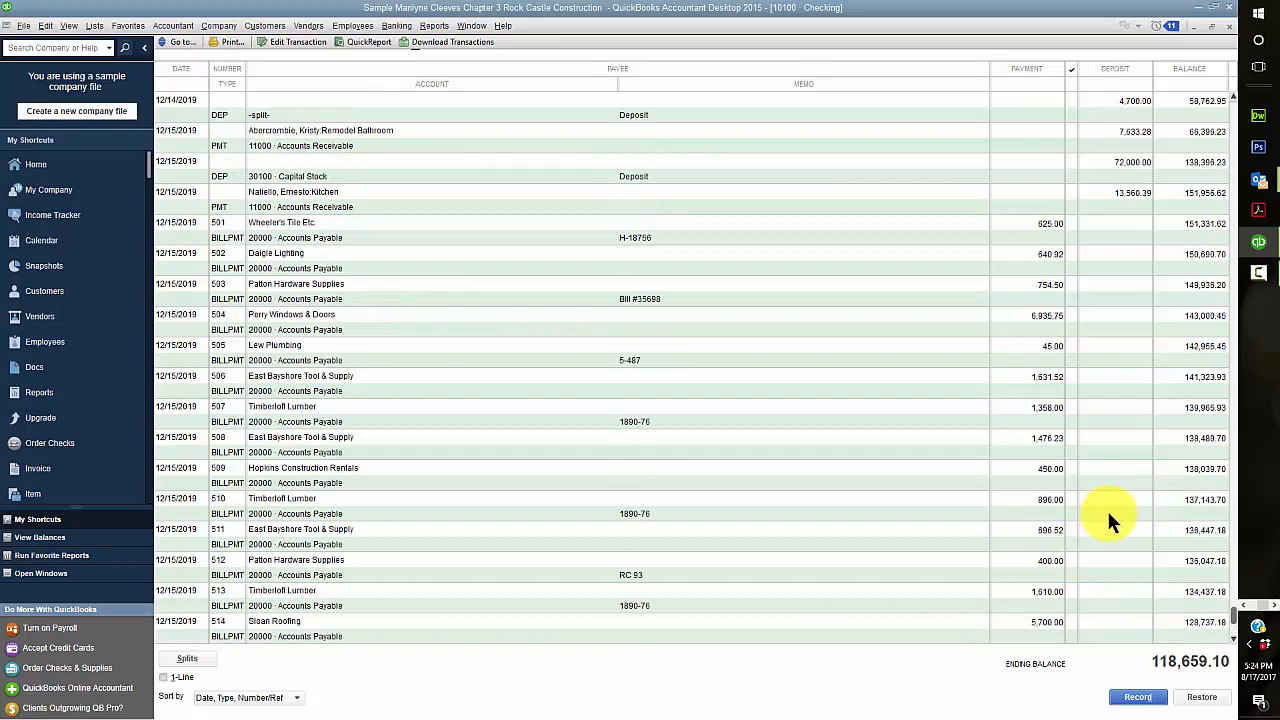
{"action": "scroll", "coordinate": [1116, 543], "scroll_direction": "up", "scroll_amount": 8}
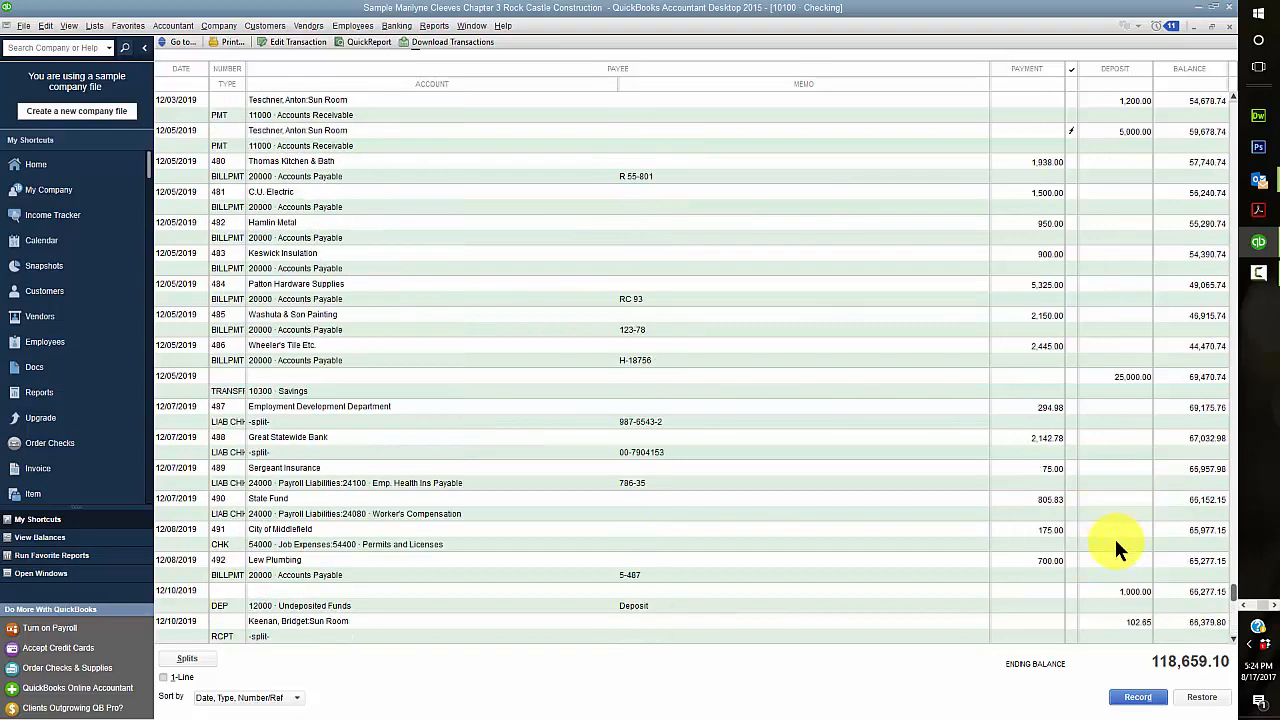
{"action": "left_click", "coordinate": [1111, 131]}
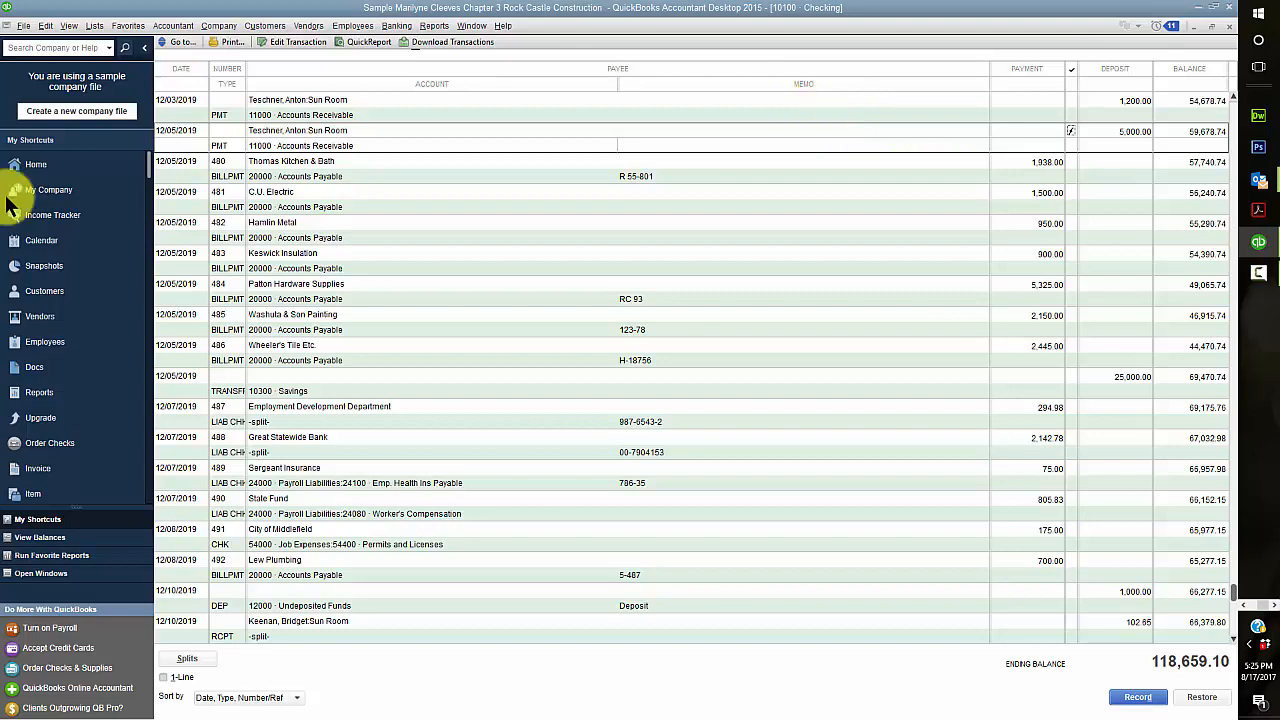
{"action": "left_click", "coordinate": [40, 162]}
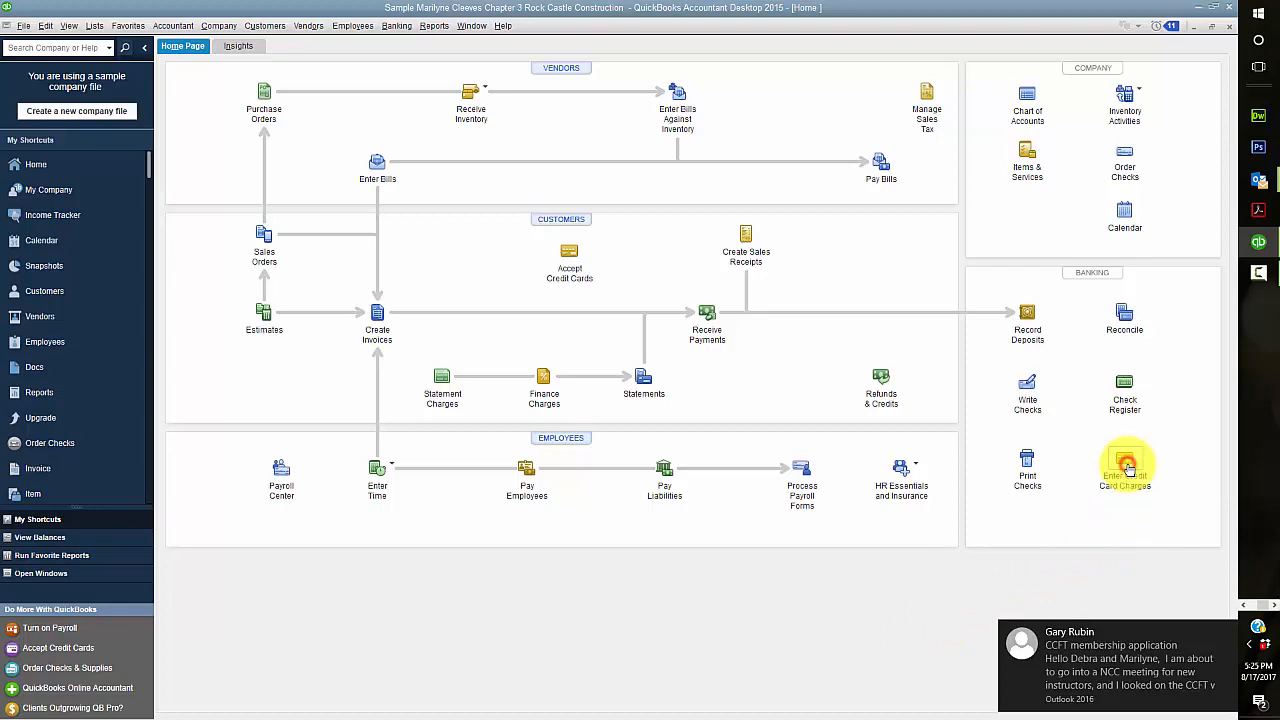
Step: Start a charge on the 20500 QuickBooks Credit Card with vendor Kershaw Computer Services
{"action": "left_click", "coordinate": [1125, 463]}
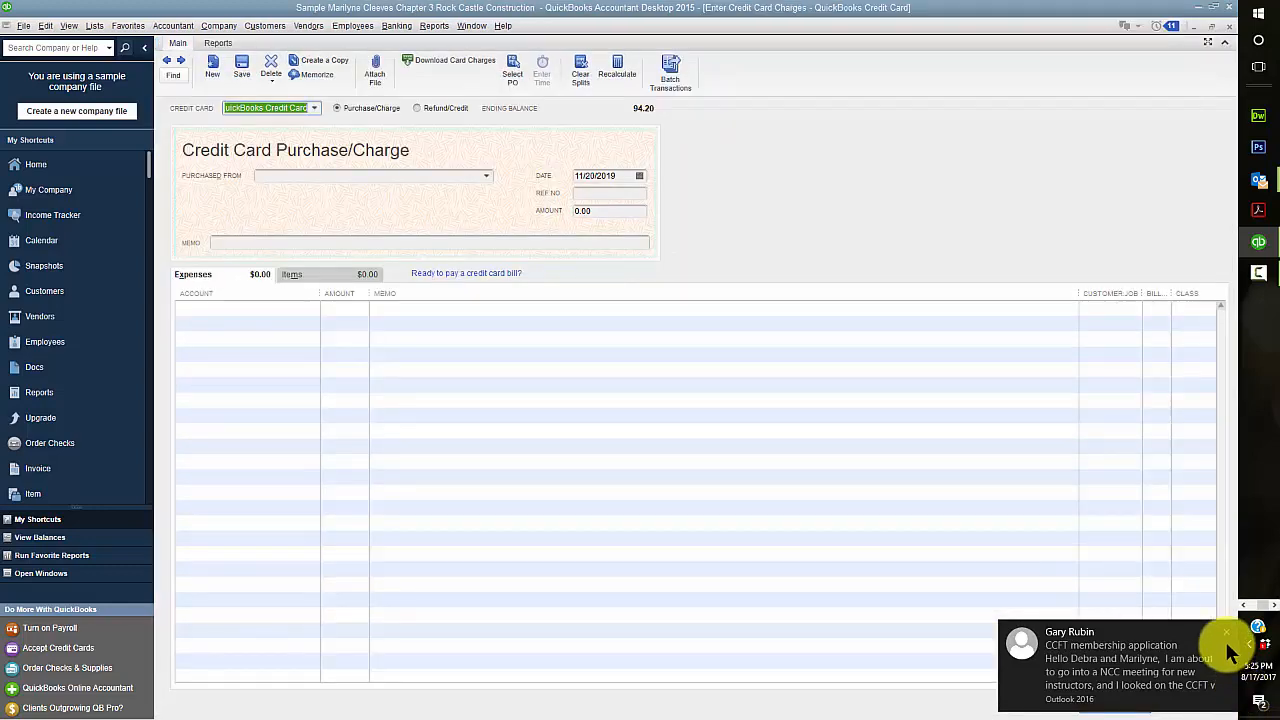
{"action": "left_click", "coordinate": [1224, 630]}
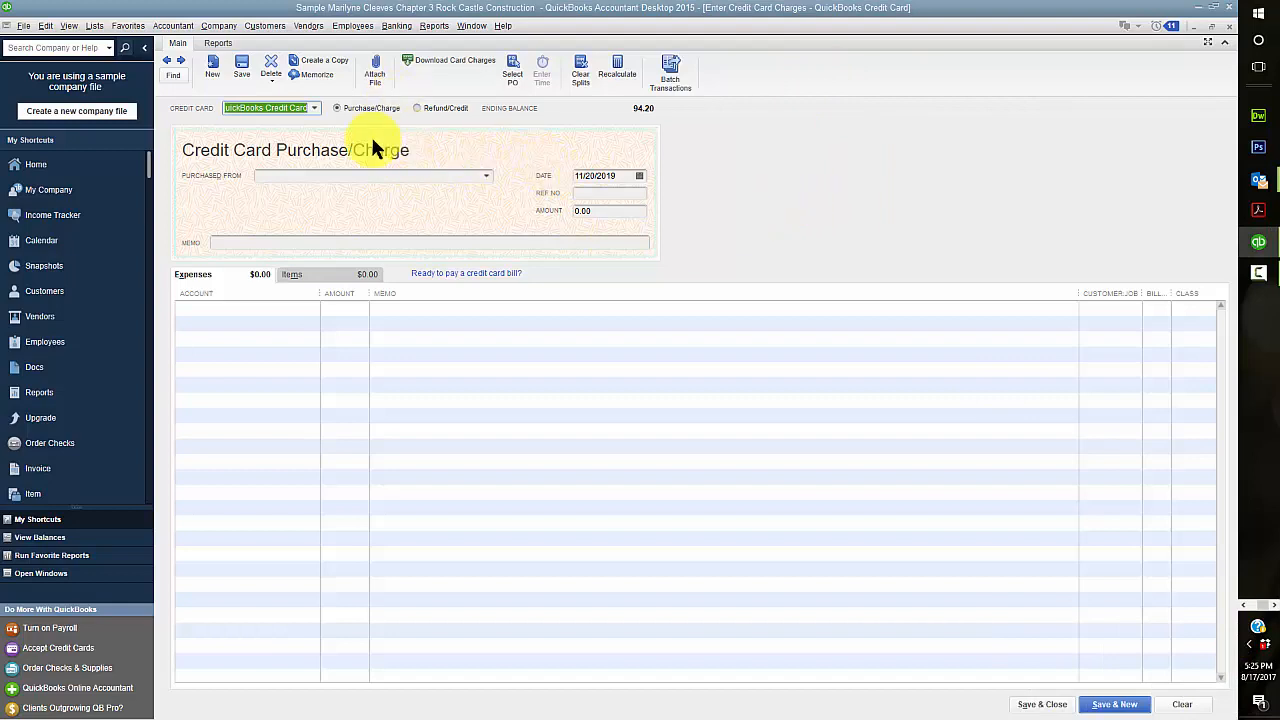
{"action": "left_click", "coordinate": [312, 109]}
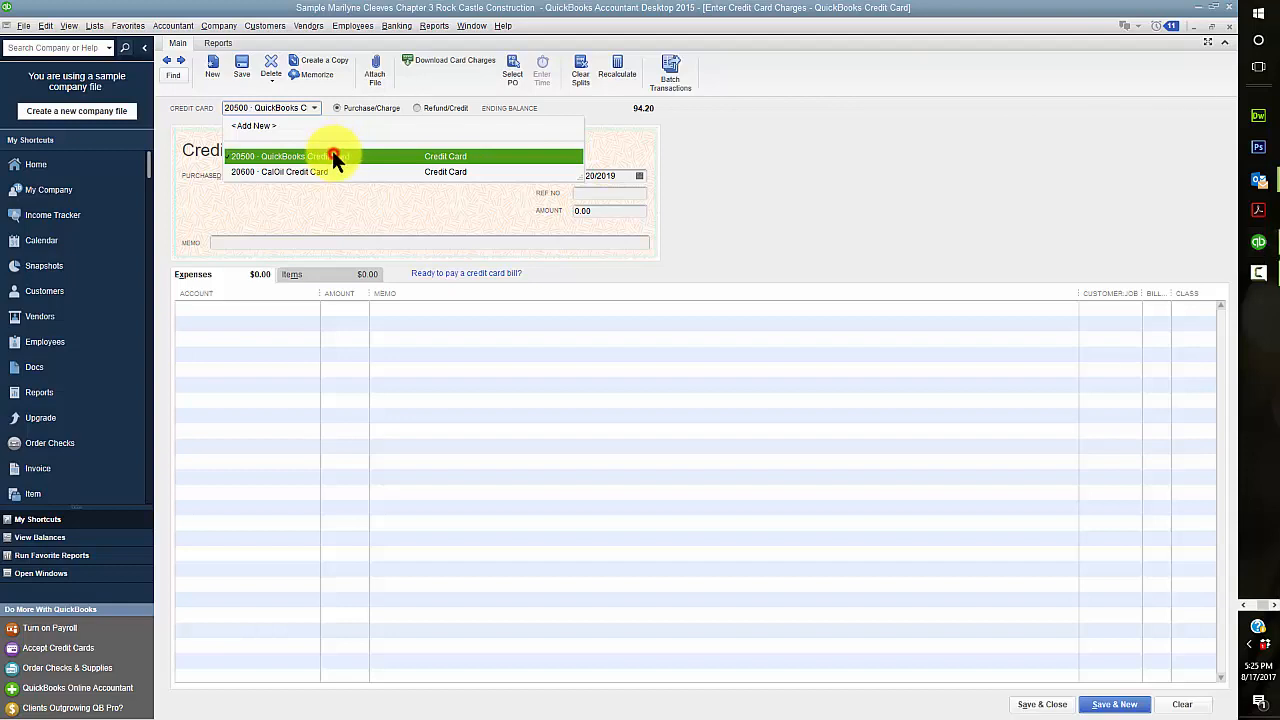
{"action": "left_click", "coordinate": [332, 152]}
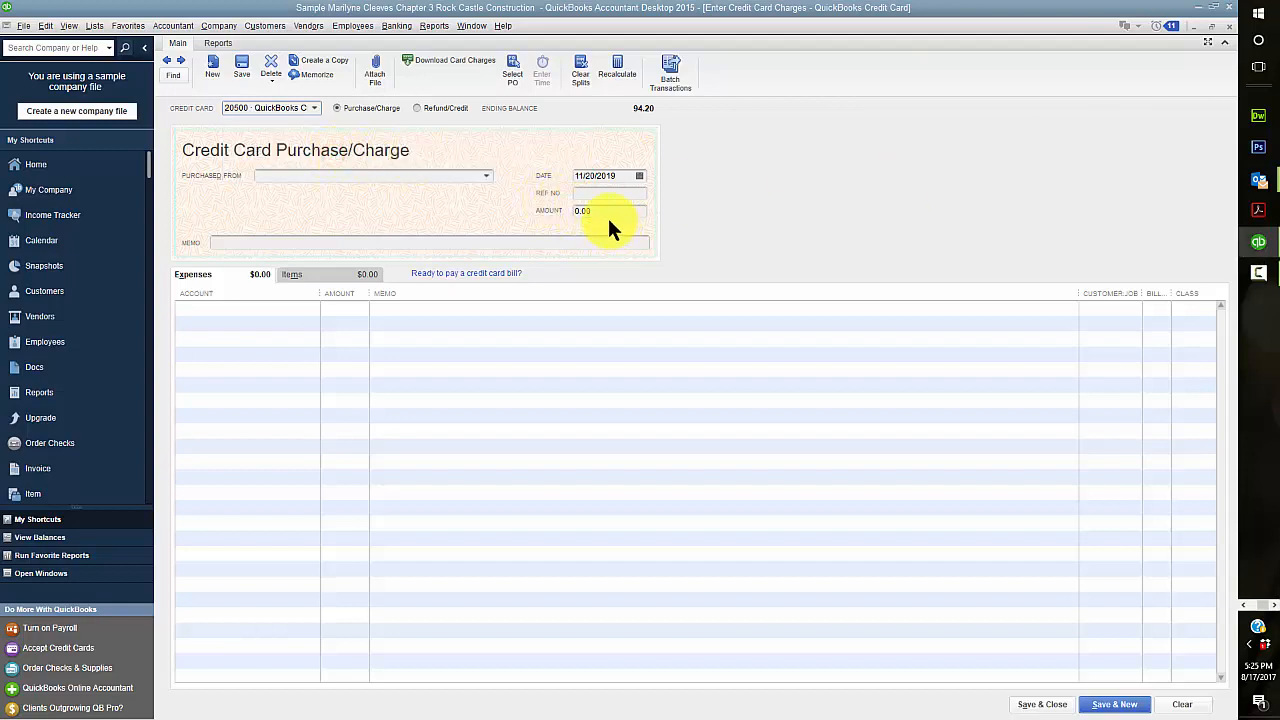
{"action": "left_click", "coordinate": [288, 176]}
{"action": "type", "text": "Ke"}
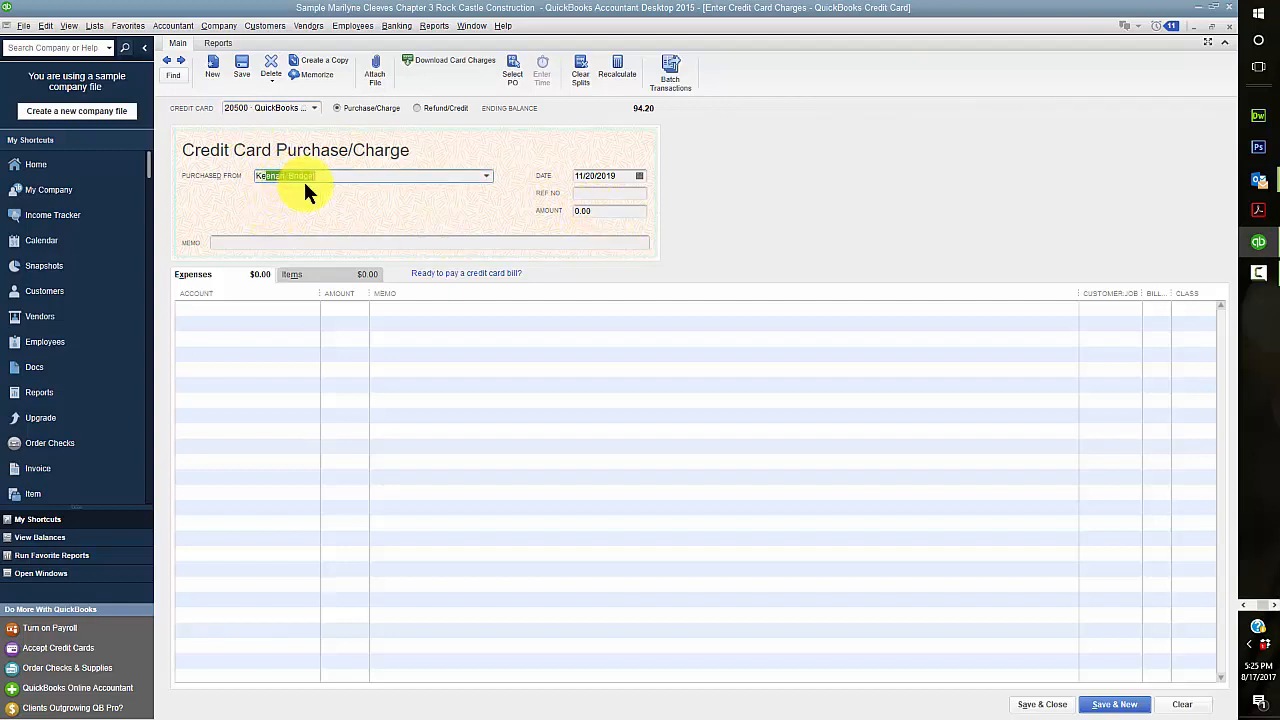
{"action": "type", "text": "rshaw Computer"}
{"action": "key", "text": "Tab"}
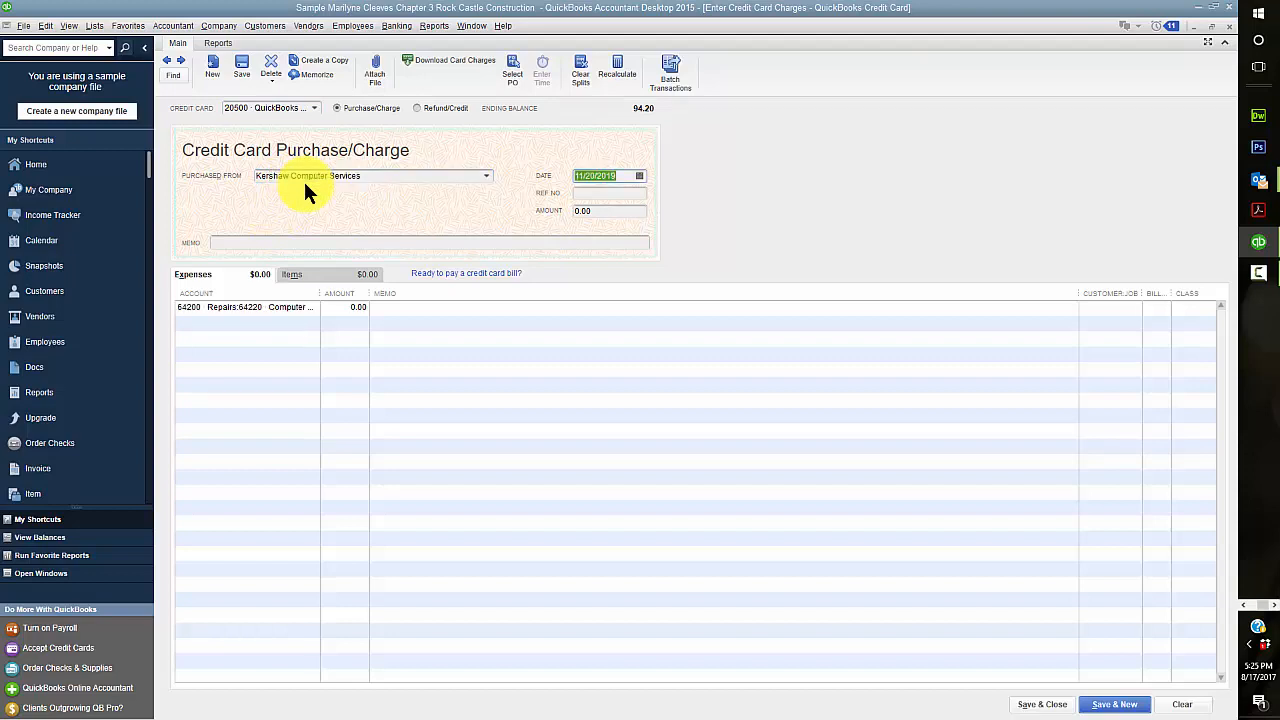
Step: Date it 12/15/2019, charge 50.00 to 63000 Office Supplies, and save the charge
{"action": "type", "text": "12152016"}
{"action": "key", "text": "BackSpace"}
{"action": "type", "text": "9"}
{"action": "key", "text": "Tab"}
{"action": "key", "text": "Tab"}
{"action": "type", "text": "50"}
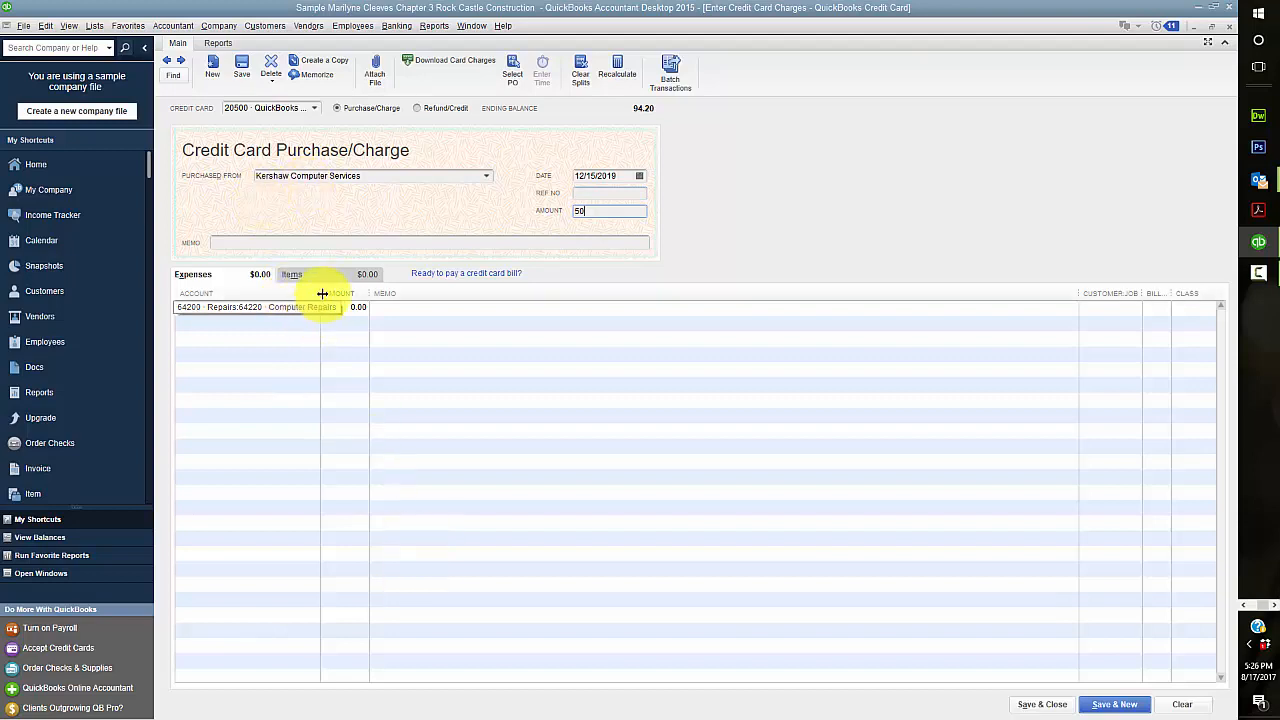
{"action": "left_click_drag", "start_coordinate": [320, 291], "coordinate": [490, 291]}
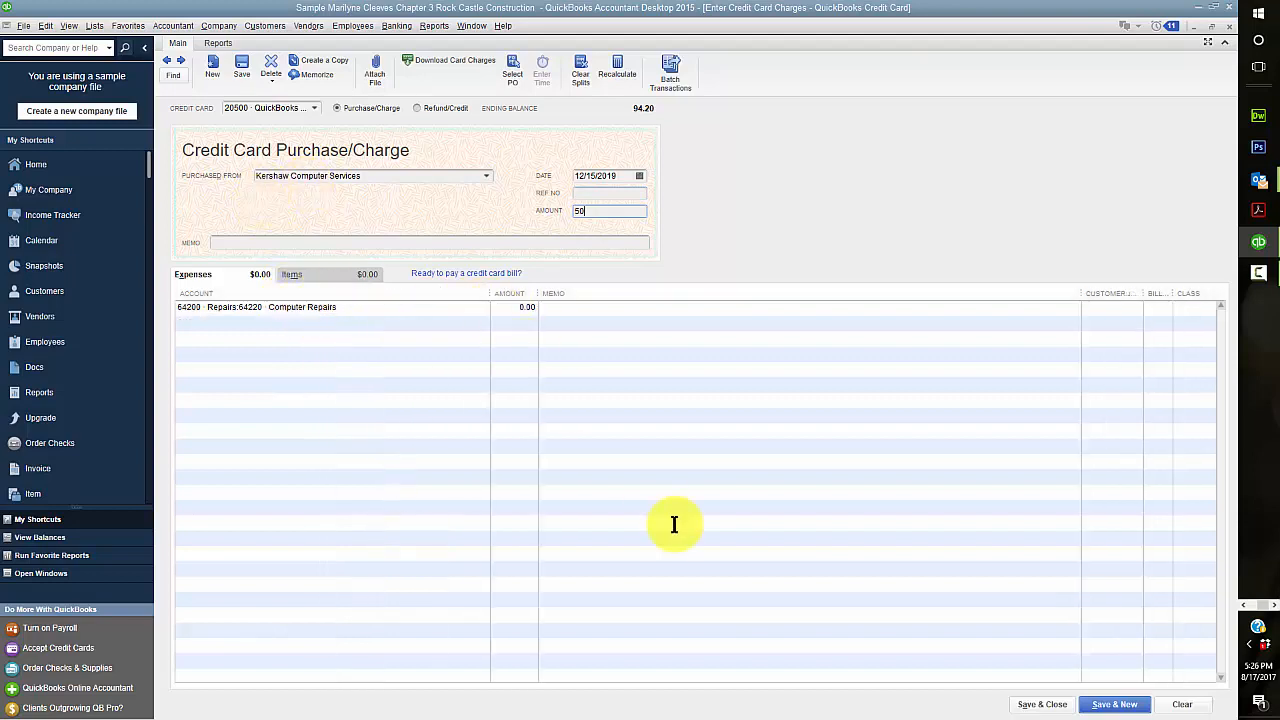
{"action": "key", "text": "Tab"}
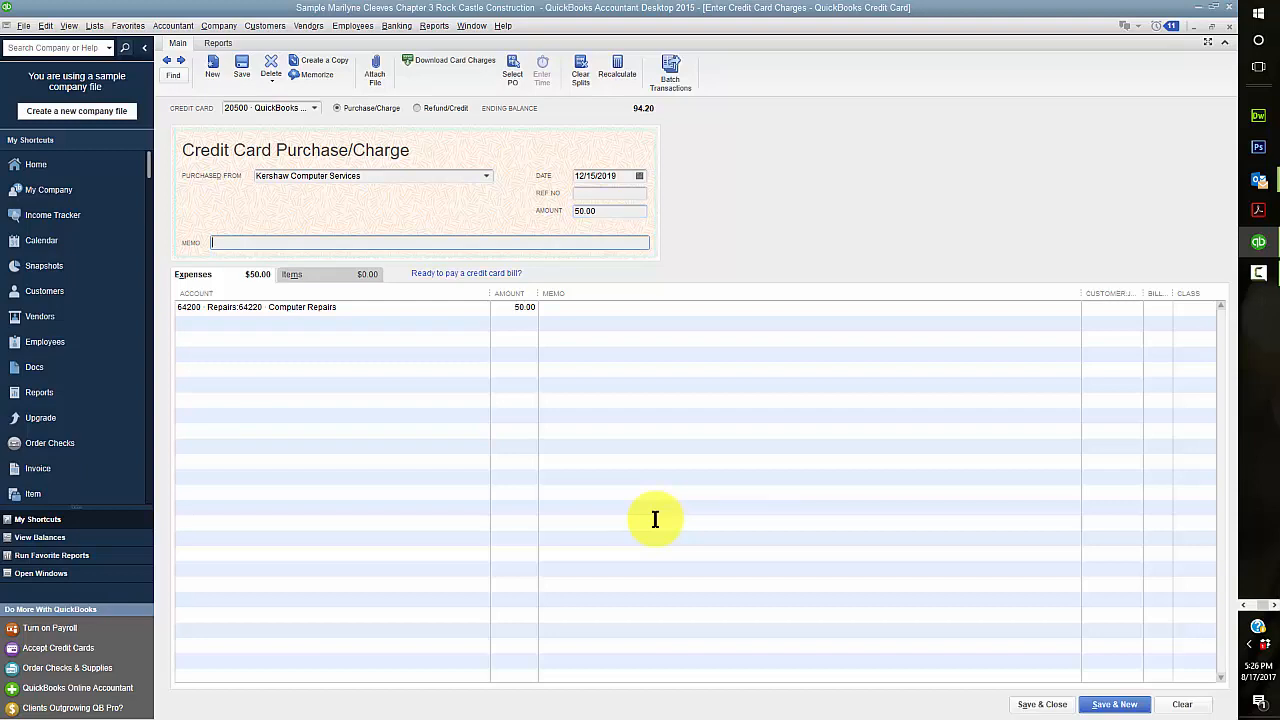
{"action": "left_click", "coordinate": [363, 309]}
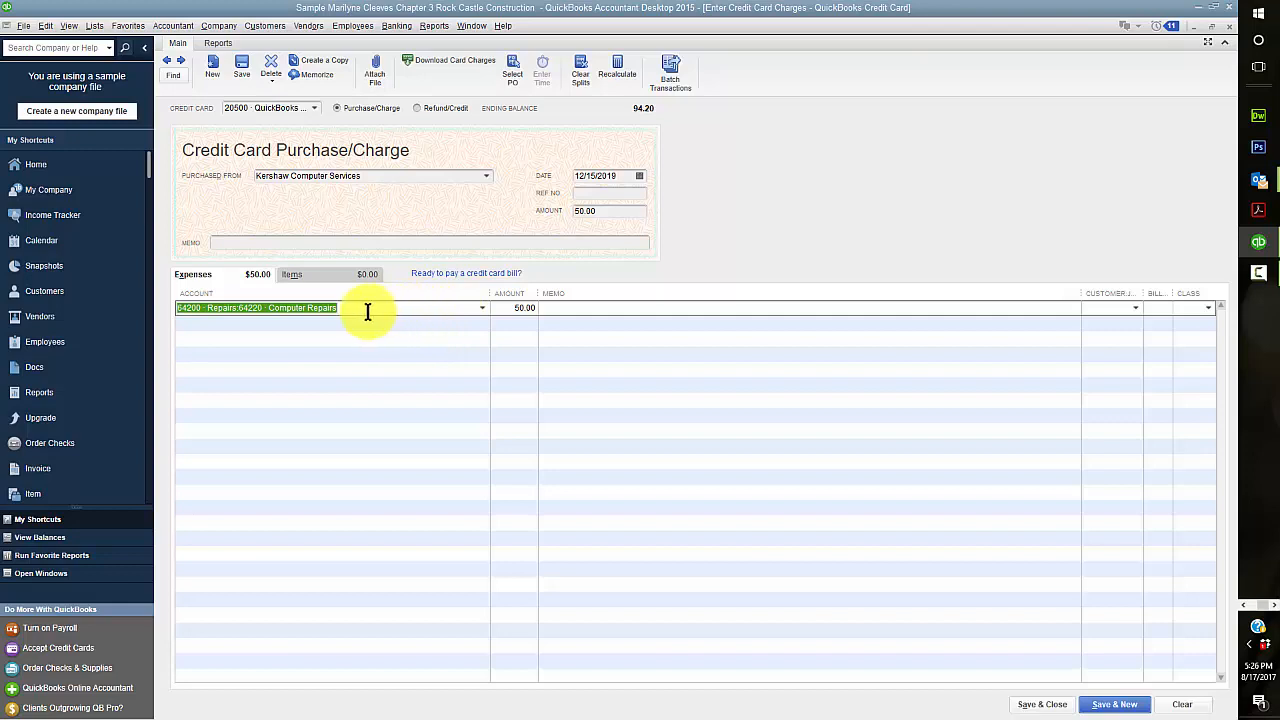
{"action": "left_click_drag", "start_coordinate": [360, 306], "coordinate": [159, 293]}
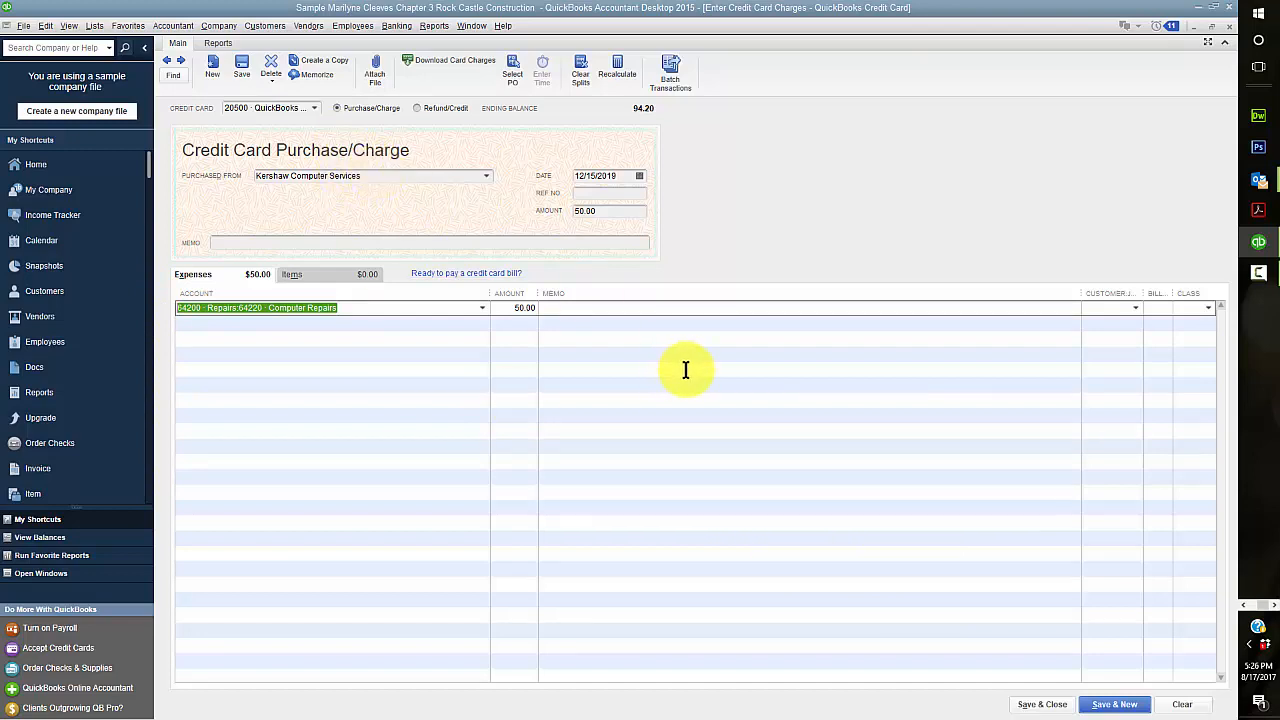
{"action": "type", "text": "63000 · Office Supplies"}
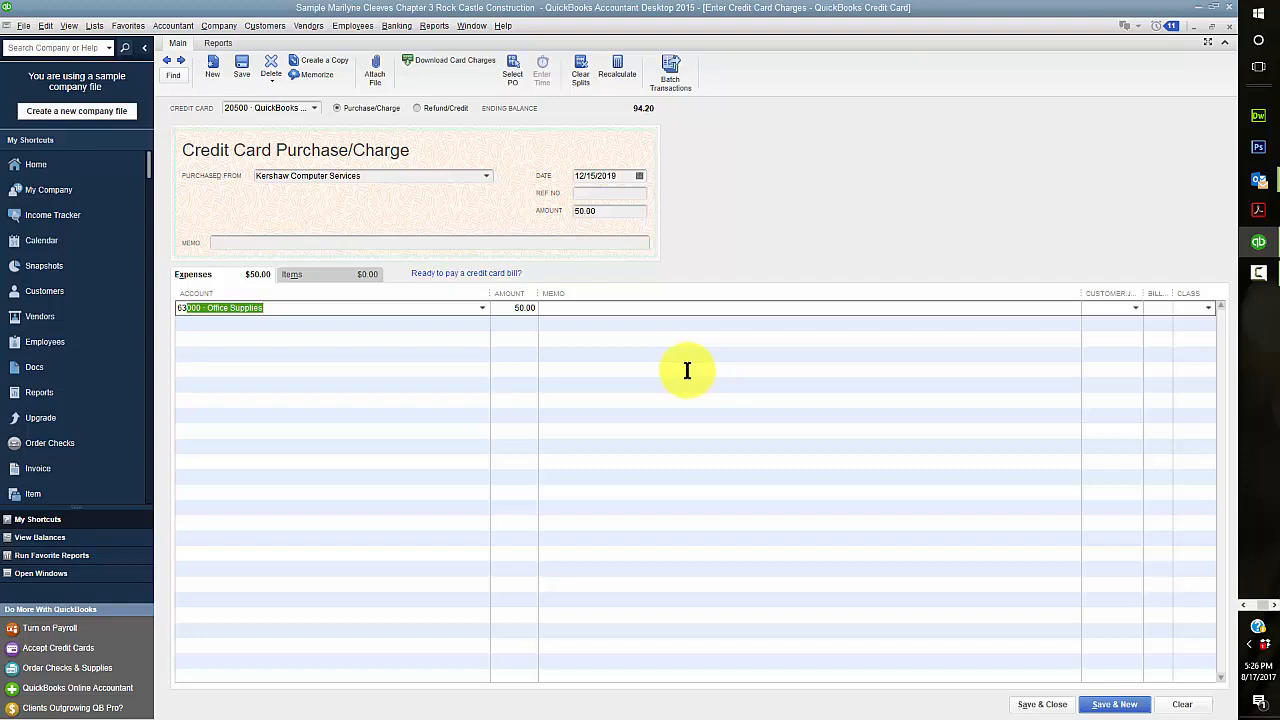
{"action": "left_click", "coordinate": [1040, 705]}
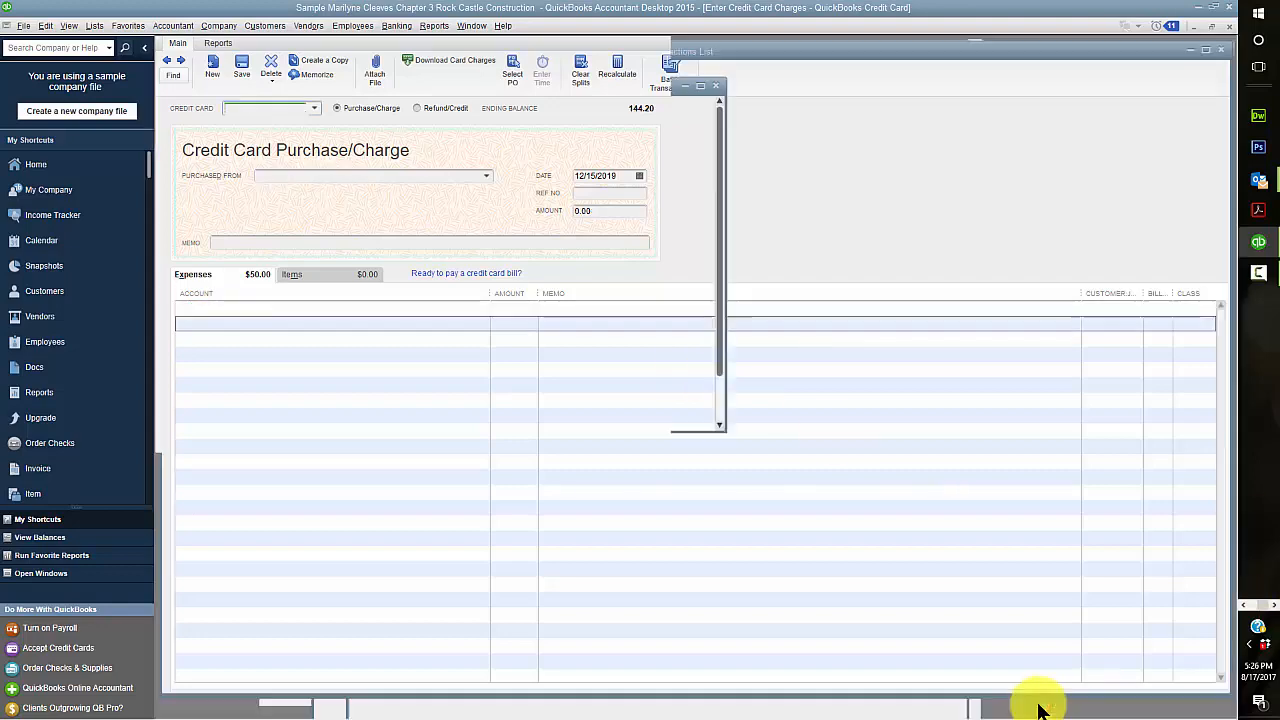